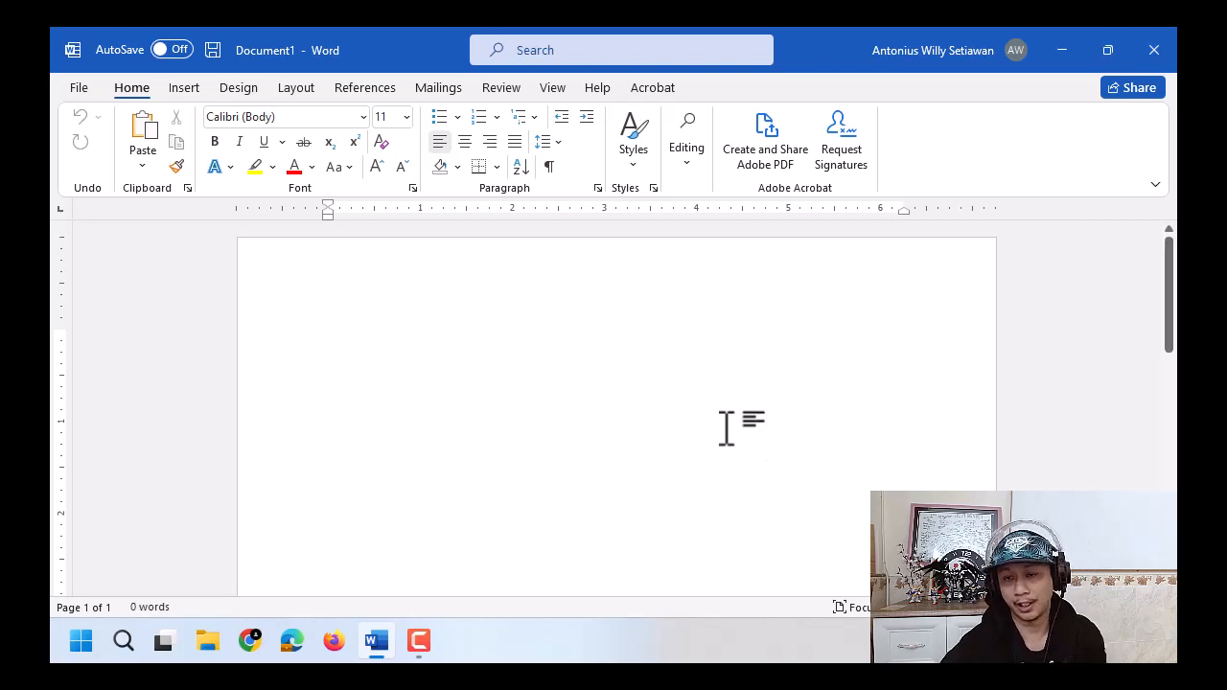
# Open the page header for editing and enter the text "TEKS PADA HEADER".
pyautogui.doubleClick(564, 292)
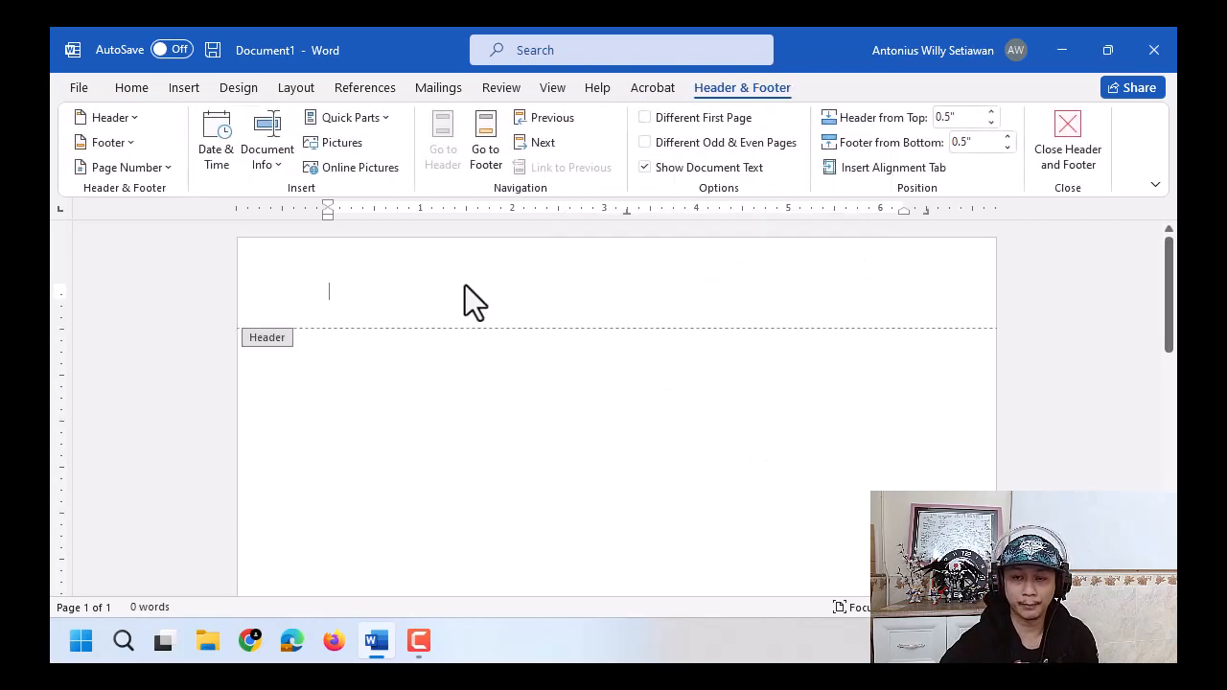
pyautogui.write('TEKS PADA')
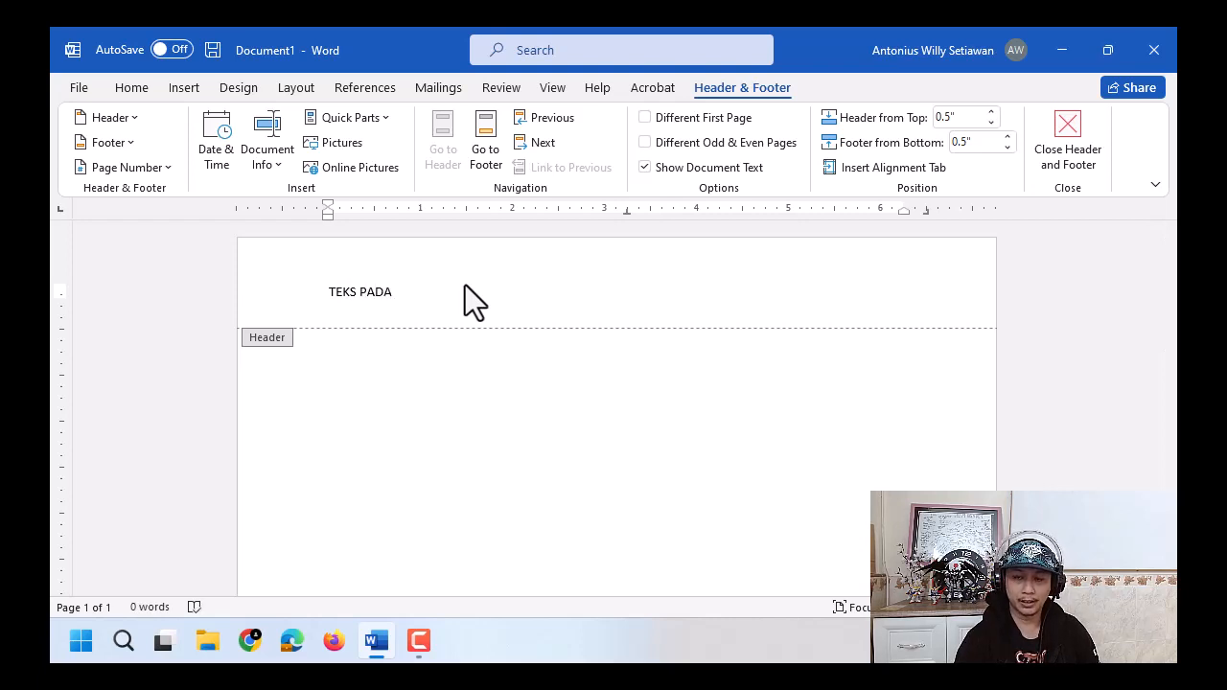
pyautogui.write(' HEADER')
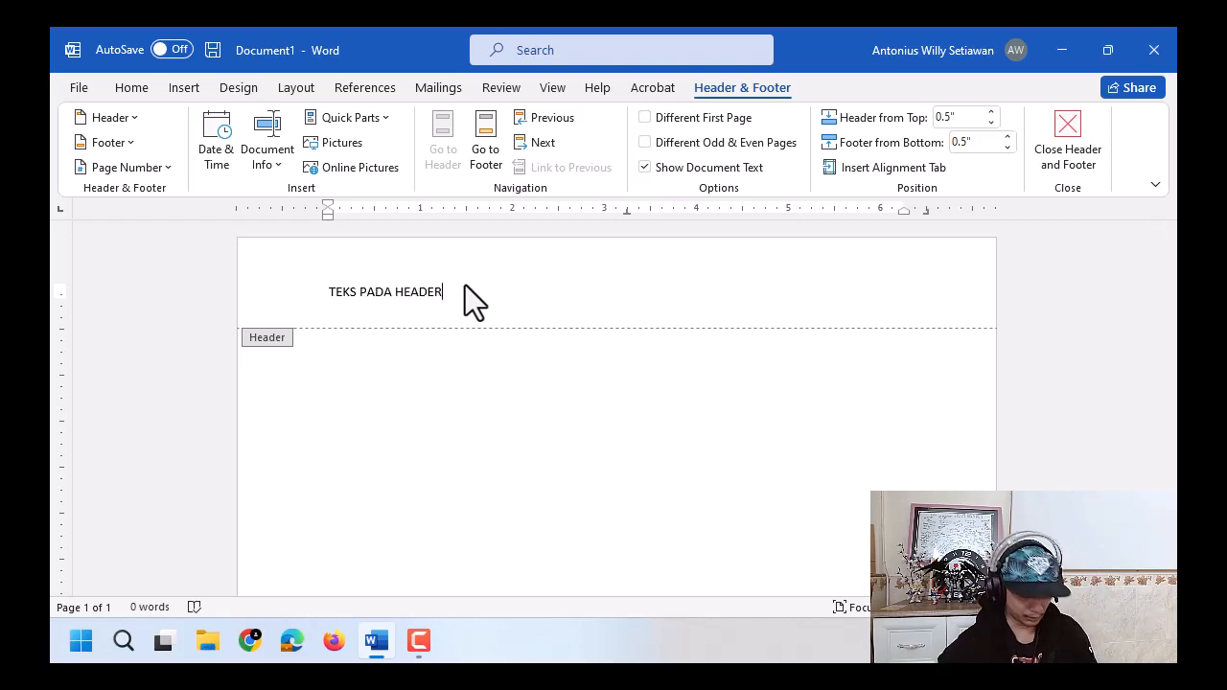
# Copy the header text into the page footer and change its wording to "TEKS PADA FOOTER".
pyautogui.hotkey('ctrl', 'a')
pyautogui.hotkey('ctrl', 'c')
pyautogui.scroll(-7, 517, 393)
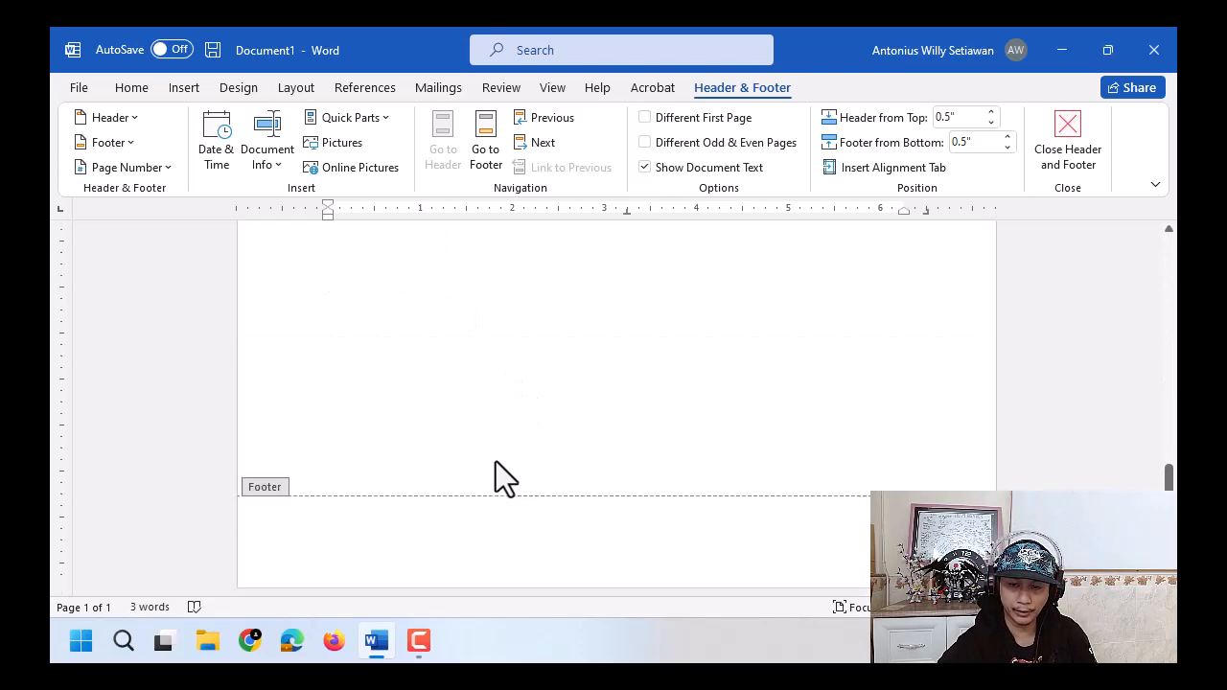
pyautogui.click(466, 523)
pyautogui.hotkey('ctrl', 'v')
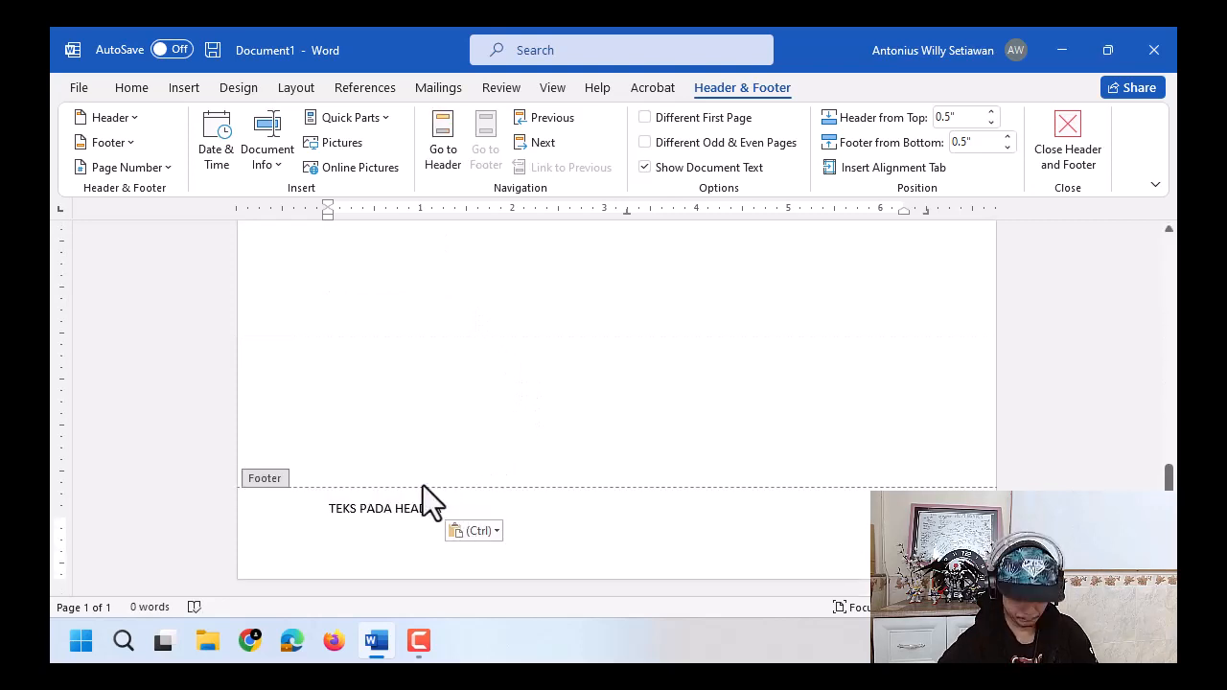
pyautogui.press('BackSpace')
pyautogui.doubleClick(419, 525)
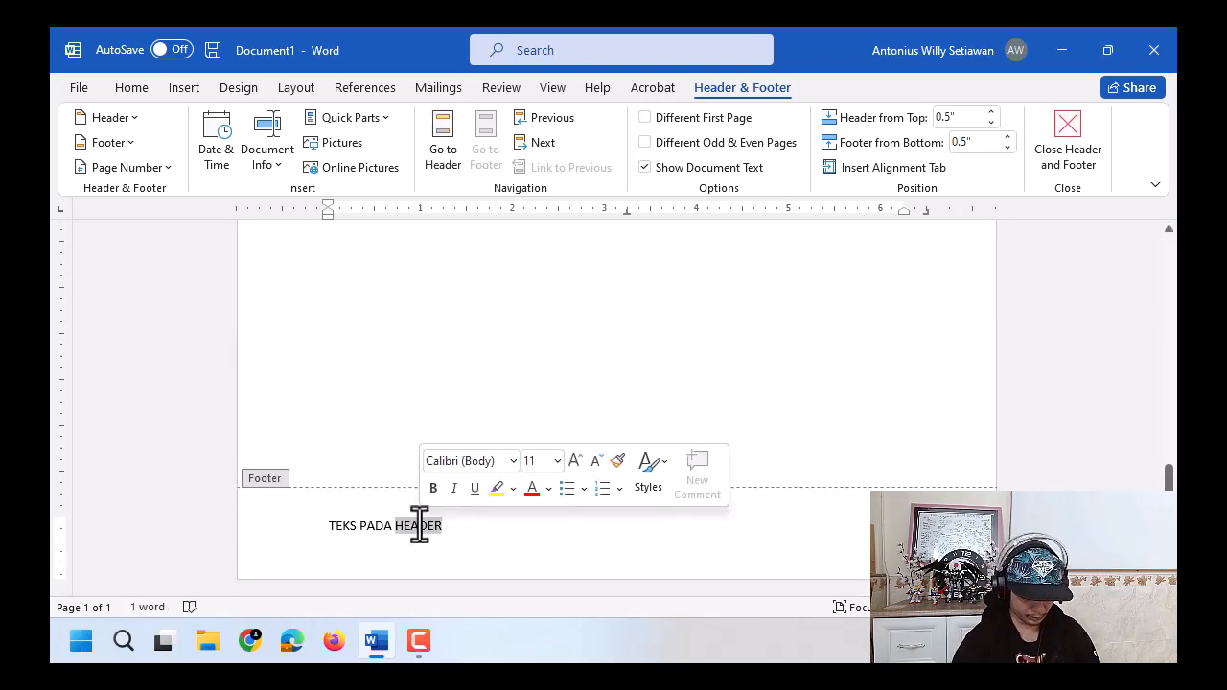
pyautogui.write('FOOTER')
# Increase the font size of the footer text to 18.
pyautogui.tripleClick(383, 525)
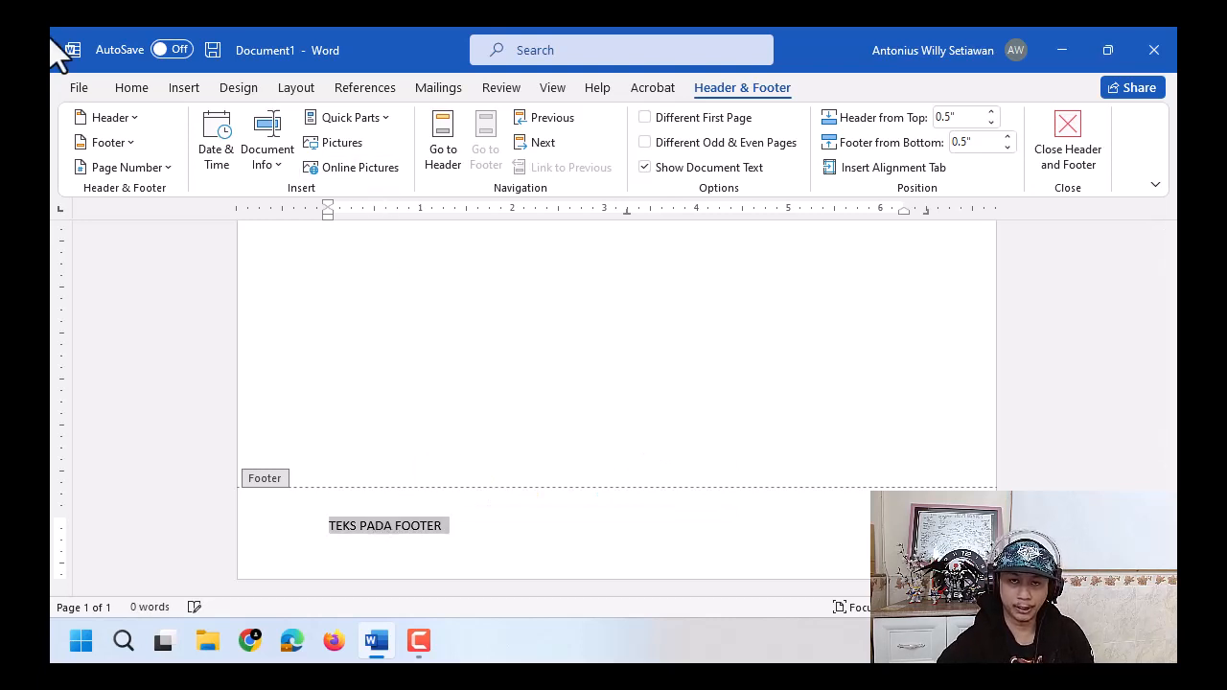
pyautogui.click(132, 87)
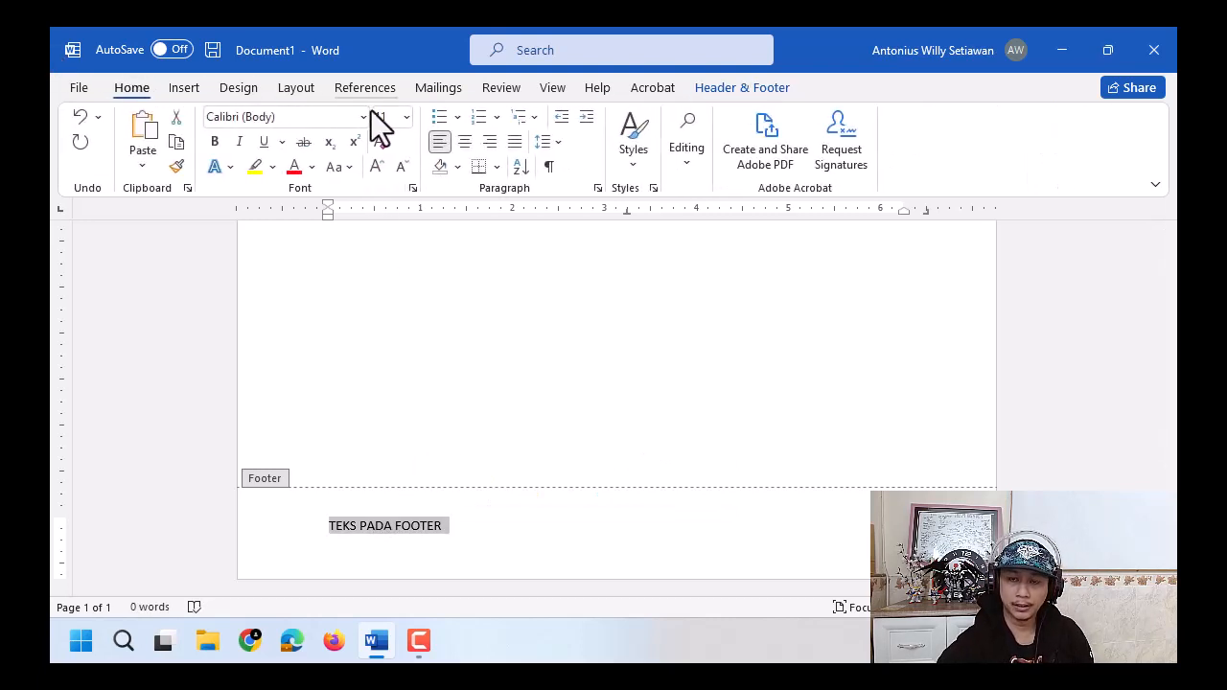
pyautogui.click(374, 165)
pyautogui.click(374, 164)
pyautogui.click(374, 165)
pyautogui.click(376, 166)
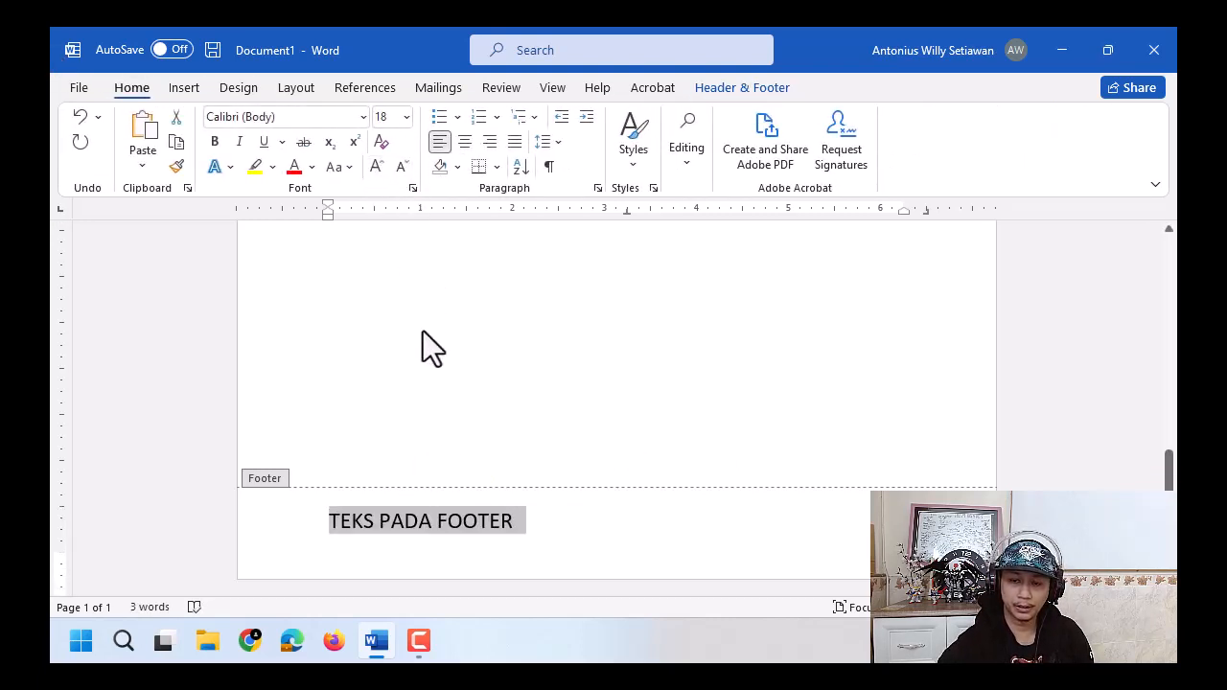
# Increase the font size of the header text to 18 and leave header and footer editing.
pyautogui.scroll(10, 451, 320)
pyautogui.click(287, 292)
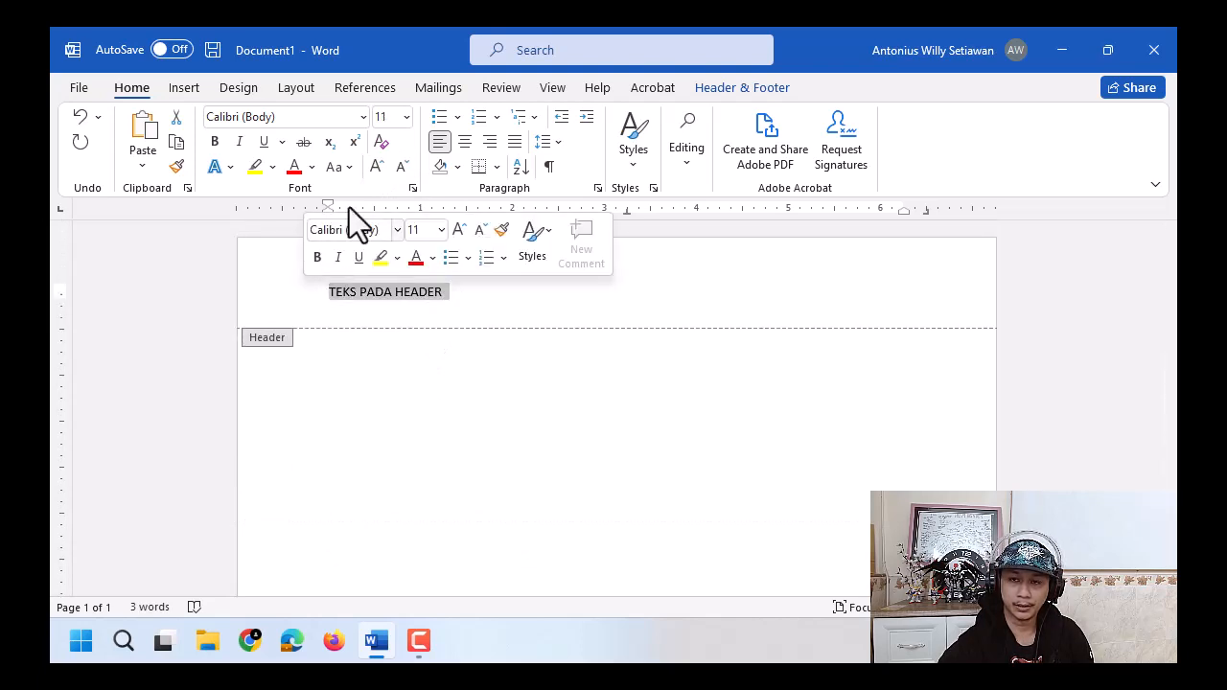
pyautogui.click(376, 166)
pyautogui.click(376, 166)
pyautogui.click(376, 166)
pyautogui.click(376, 166)
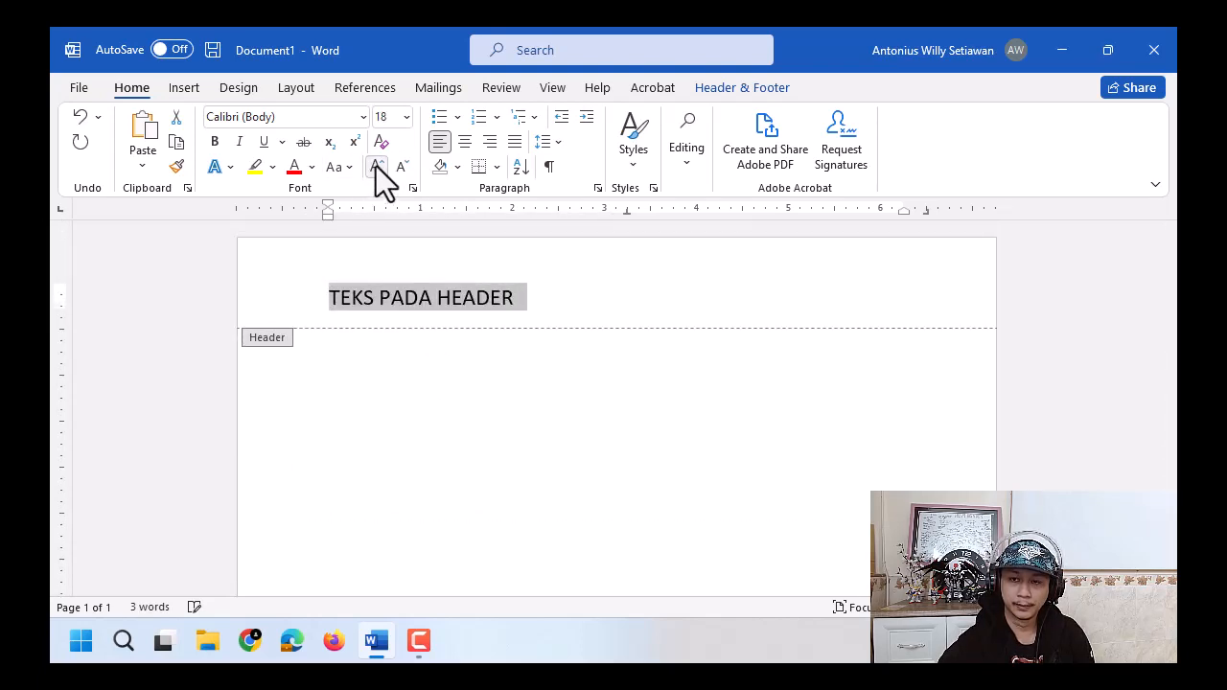
pyautogui.click(542, 293)
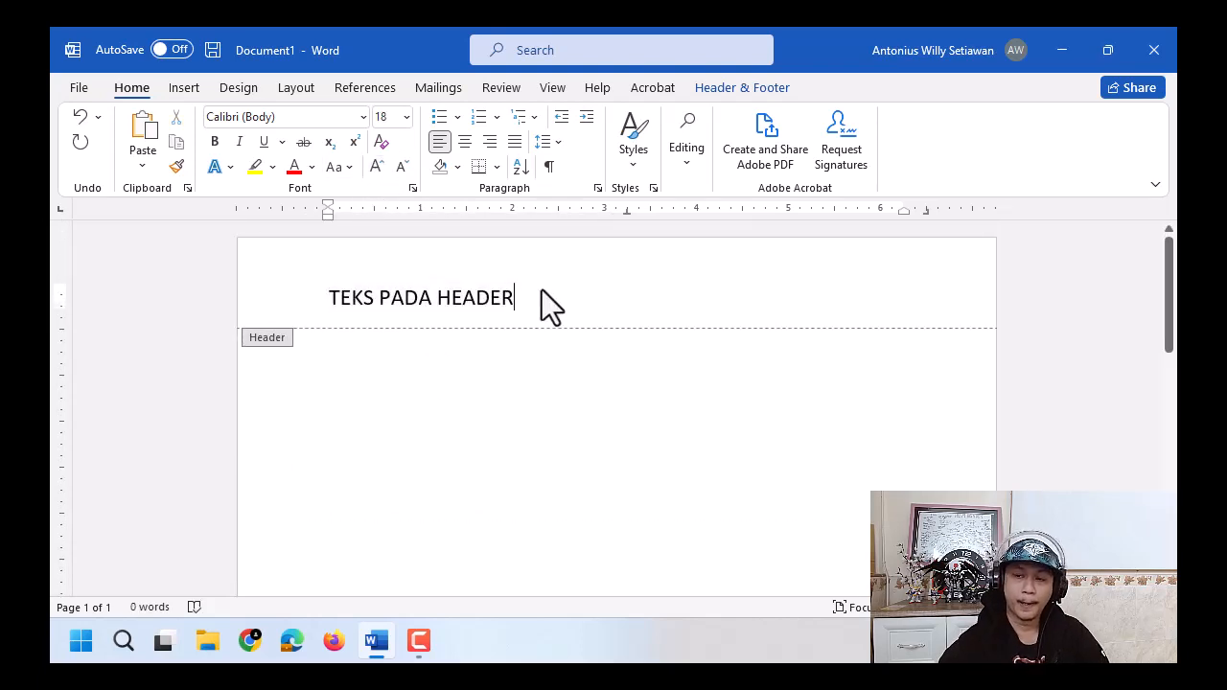
pyautogui.click(758, 88)
pyautogui.click(1067, 156)
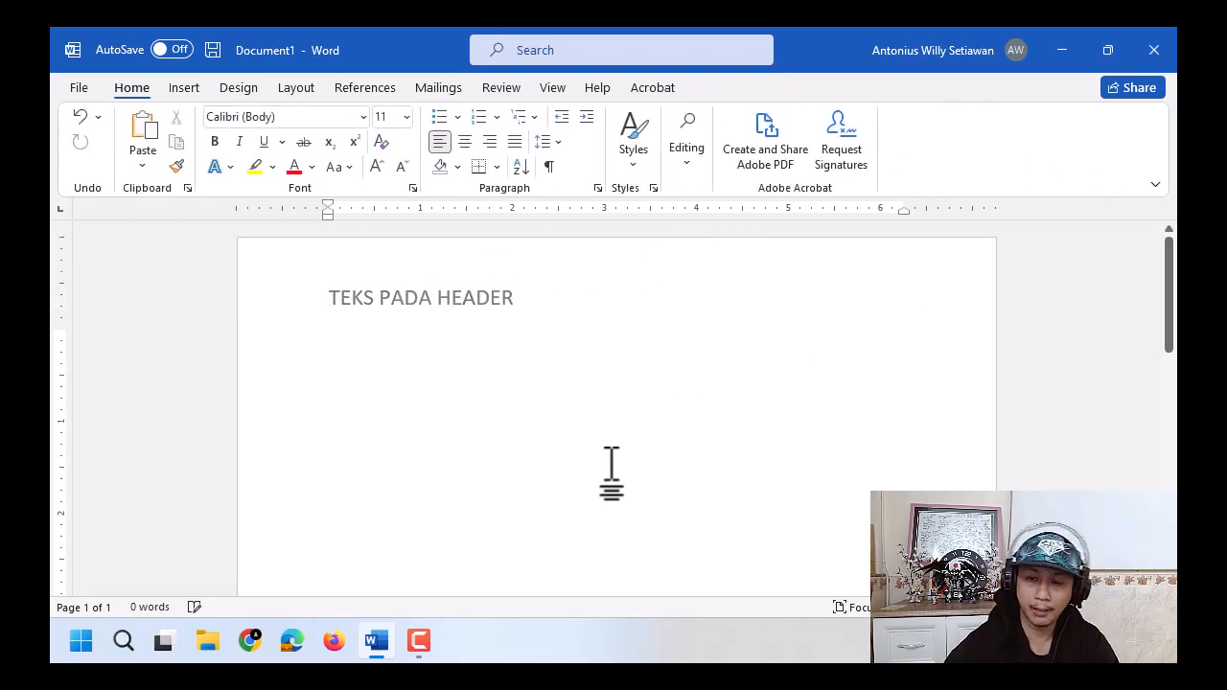
# Examine the header and footer text on the successive pages of the document.
pyautogui.scroll(-15, 611, 470)
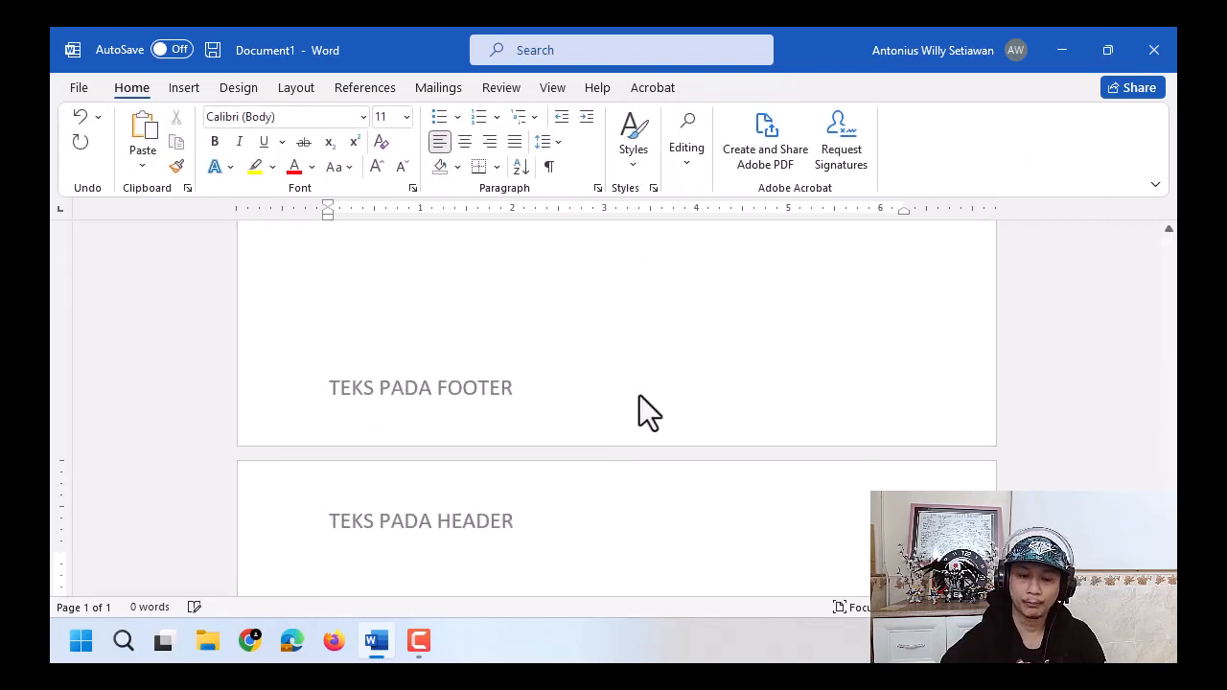
pyautogui.scroll(-5, 648, 412)
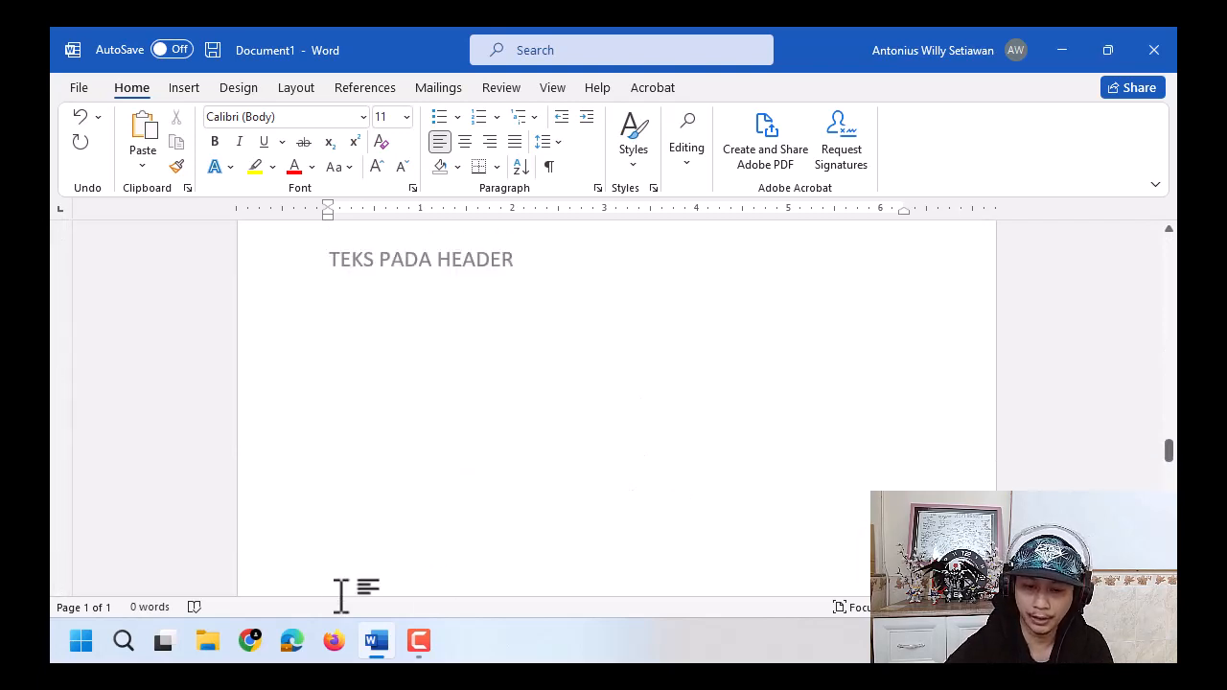
pyautogui.scroll(2, 288, 592)
pyautogui.moveTo(1170, 448); pyautogui.dragTo(1169, 238)
pyautogui.scroll(-2, 477, 293)
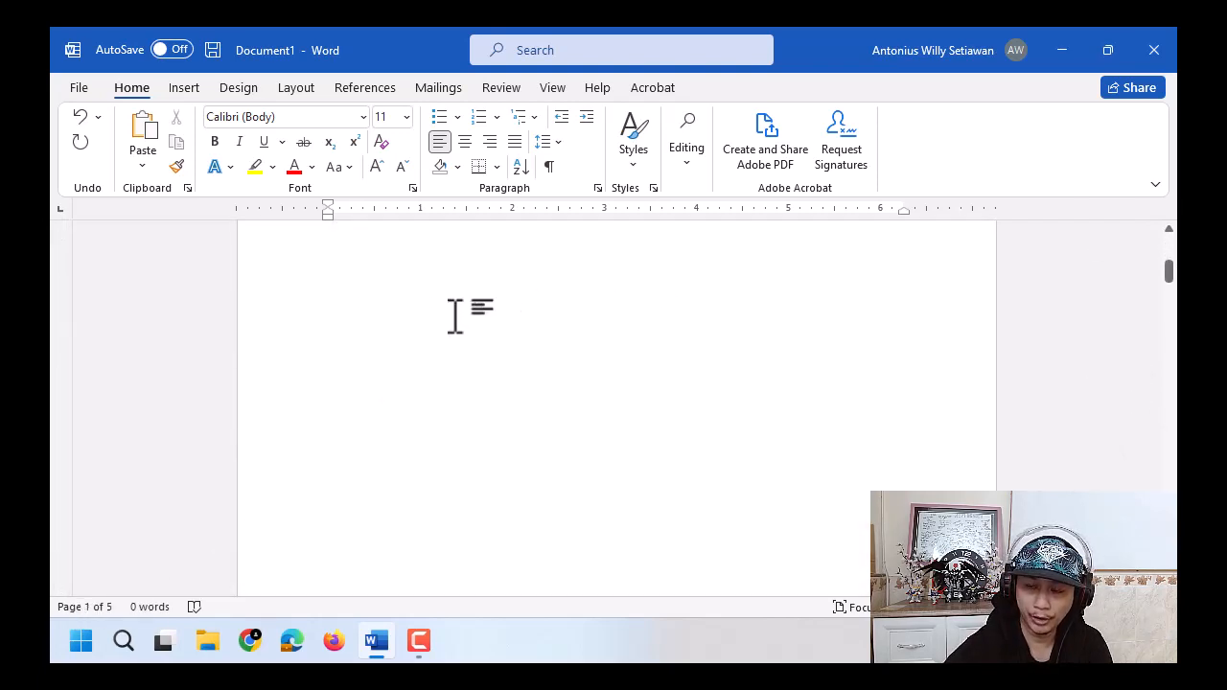
pyautogui.scroll(-15, 460, 326)
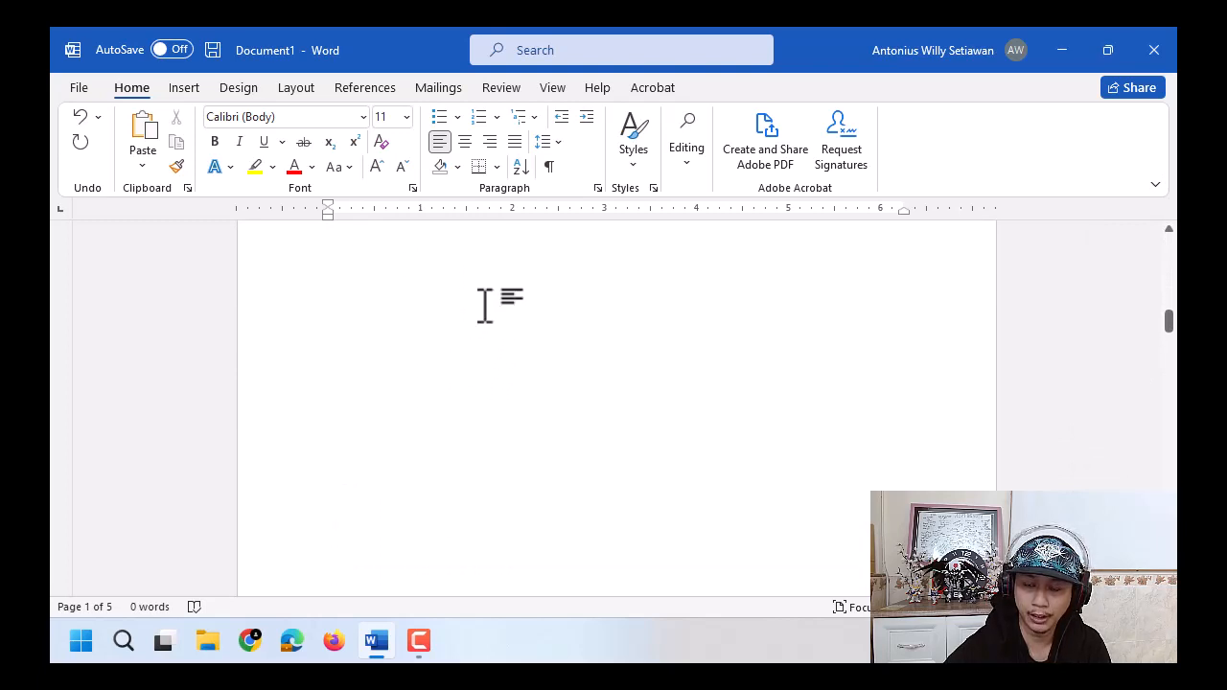
pyautogui.scroll(-5, 487, 305)
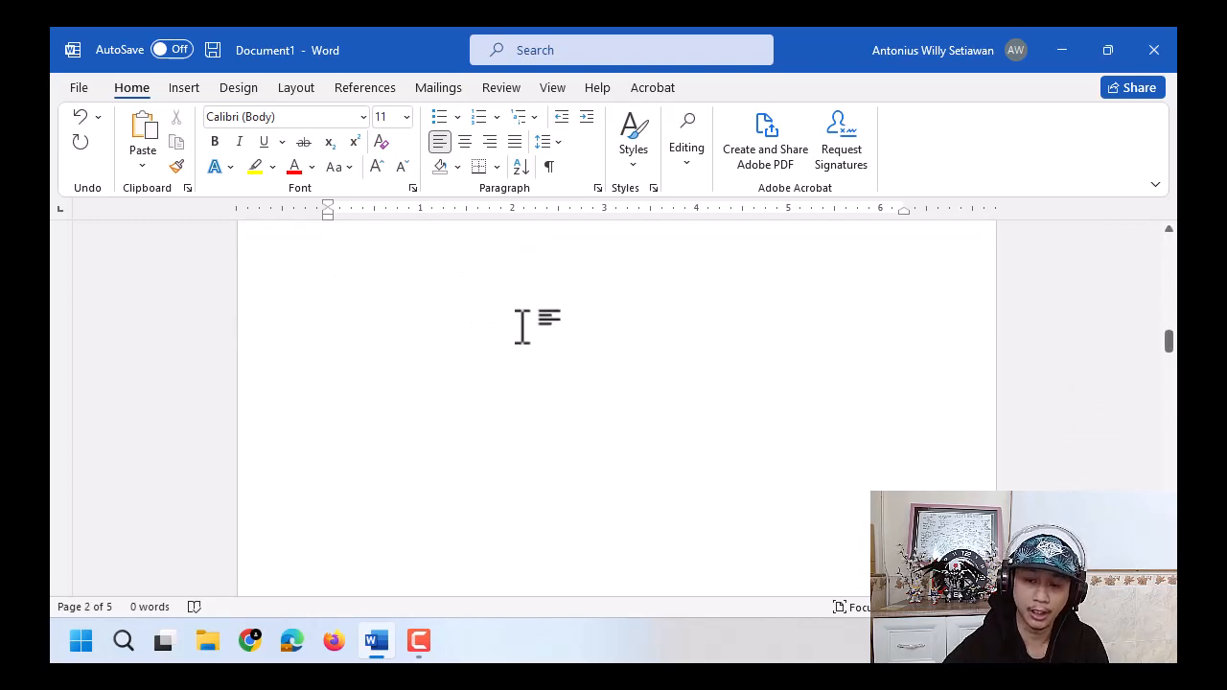
pyautogui.scroll(-5, 520, 361)
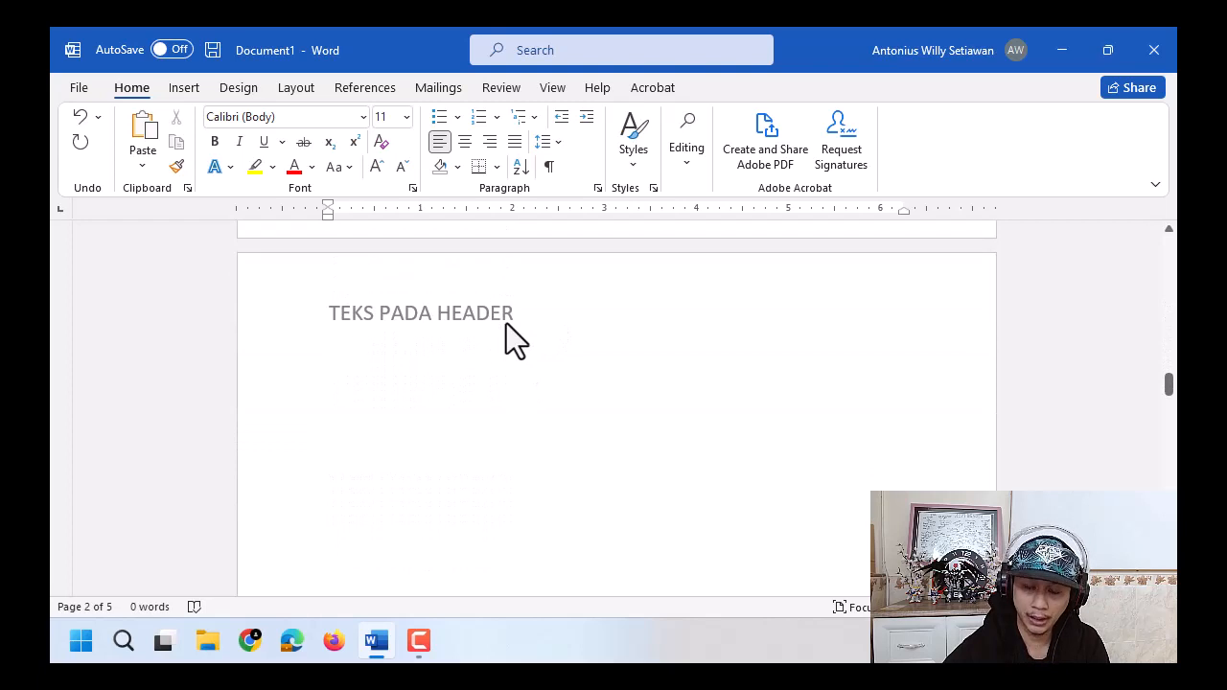
pyautogui.scroll(-10, 507, 323)
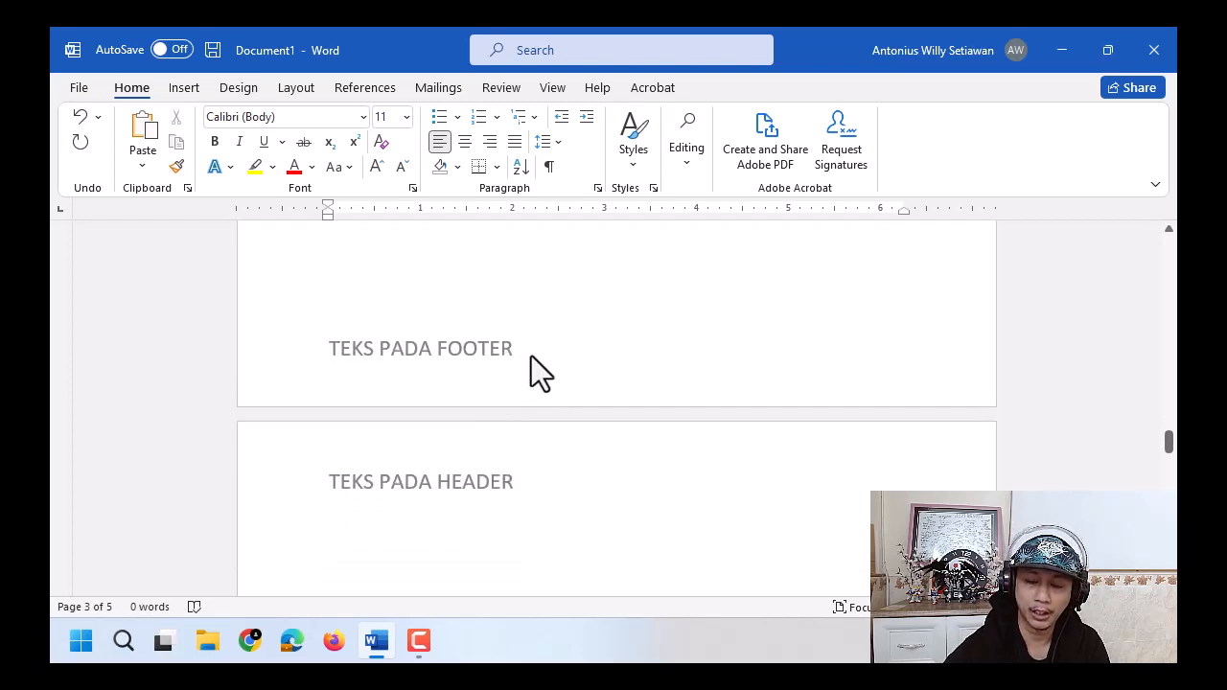
# Open the page 3 footer for editing and draw a horizontal line about 2.6 inches long just above the footer text.
pyautogui.doubleClick(537, 353)
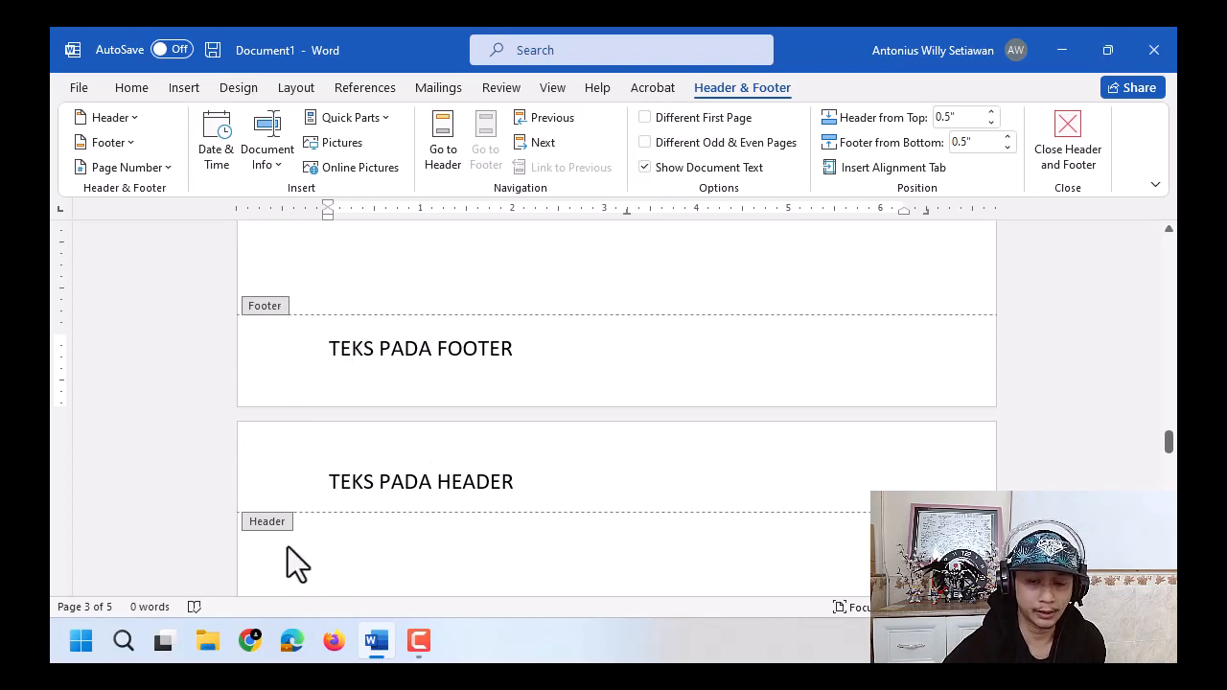
pyautogui.click(282, 312)
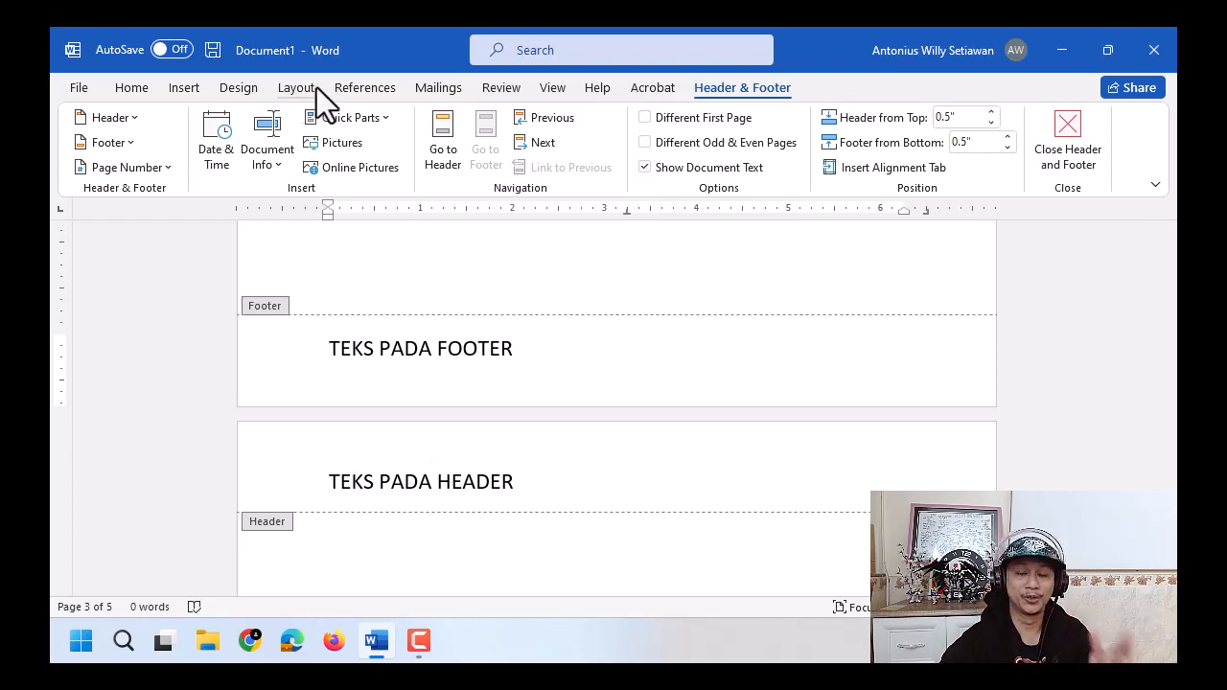
pyautogui.click(195, 91)
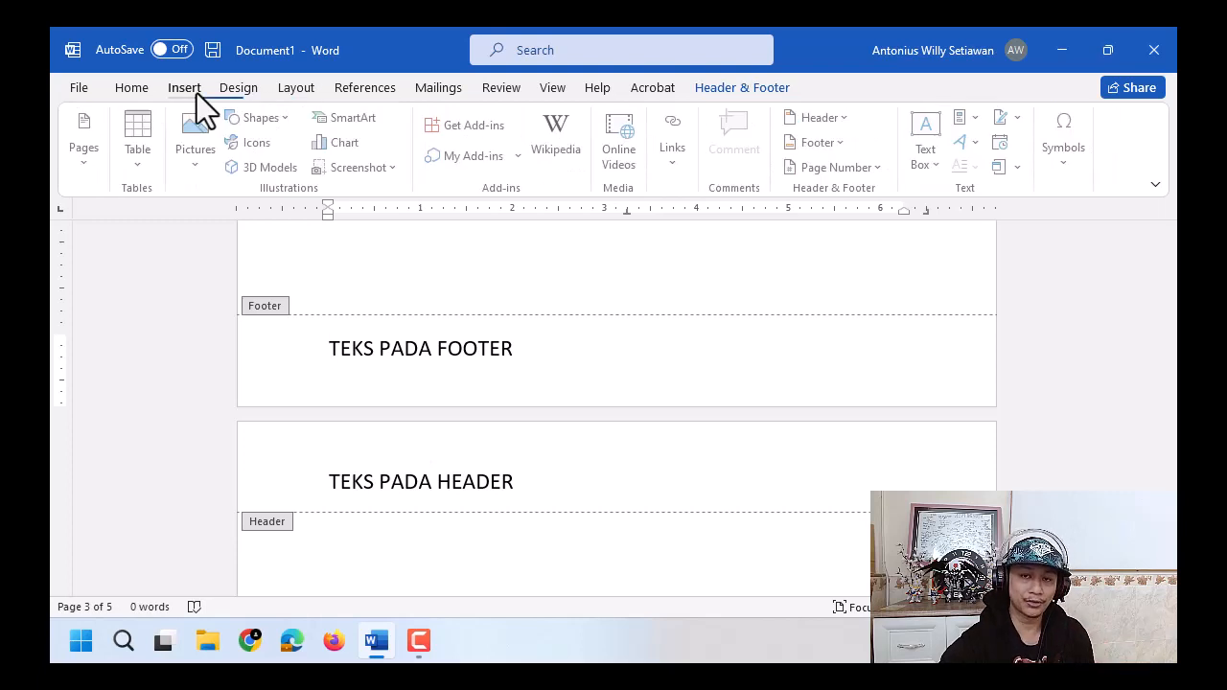
pyautogui.click(264, 119)
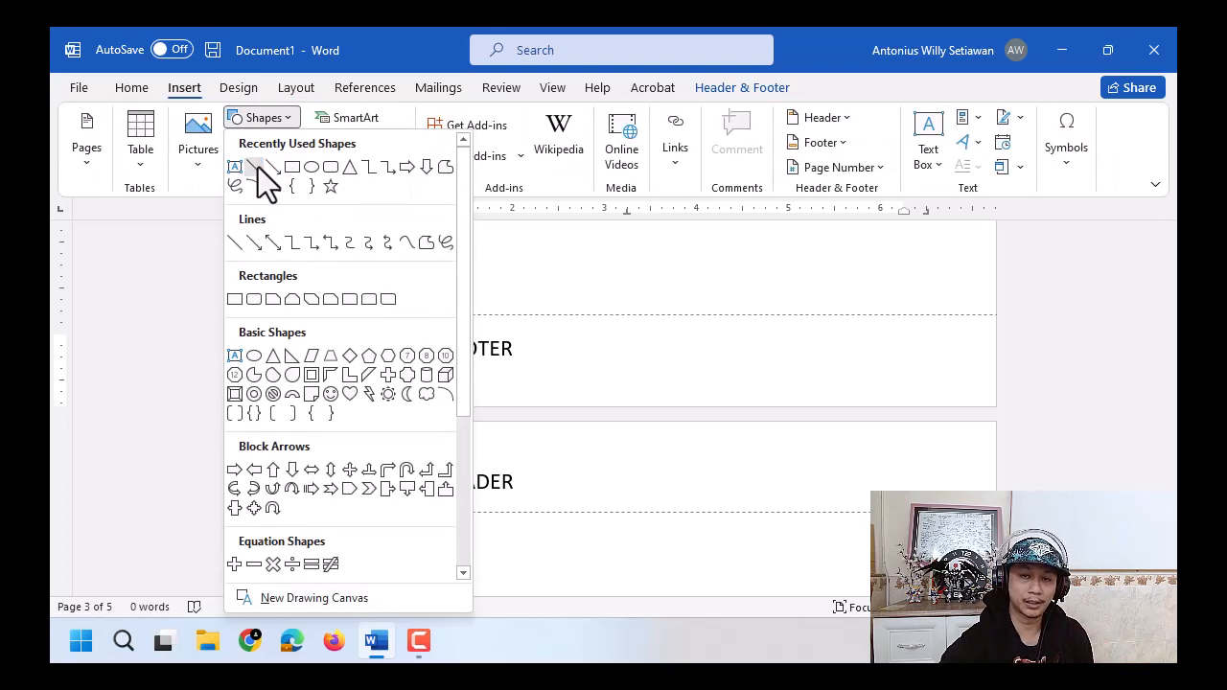
pyautogui.click(257, 170)
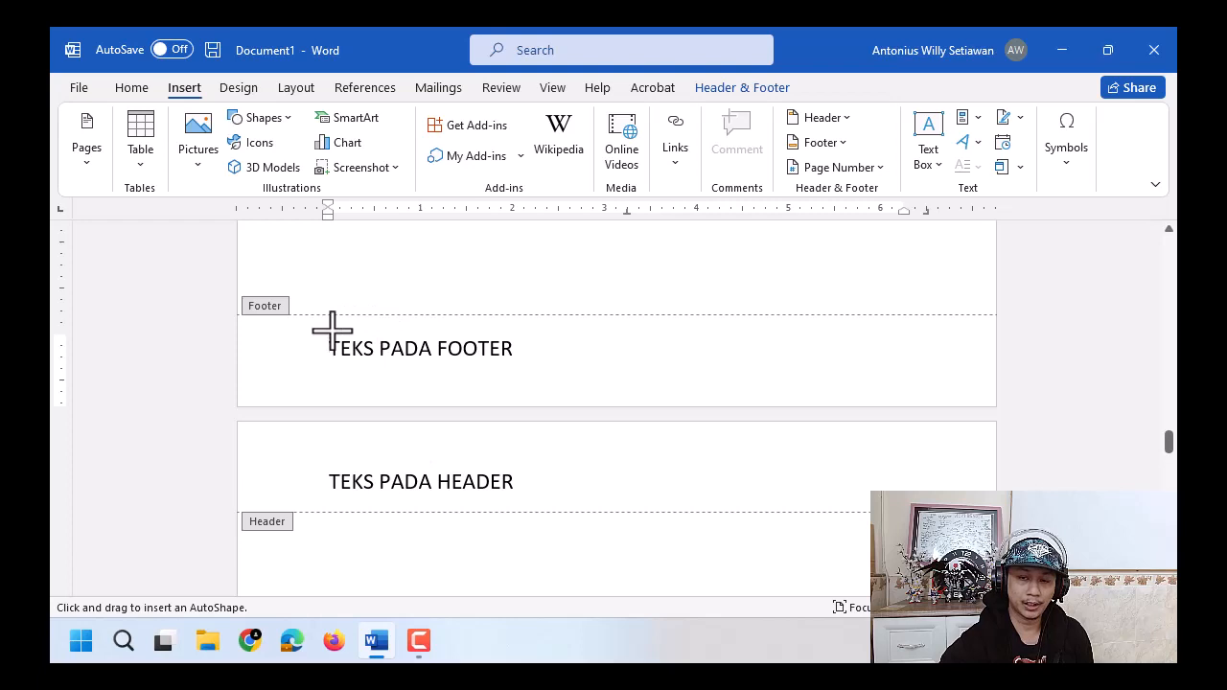
pyautogui.moveTo(332, 330); pyautogui.dragTo(574, 331)
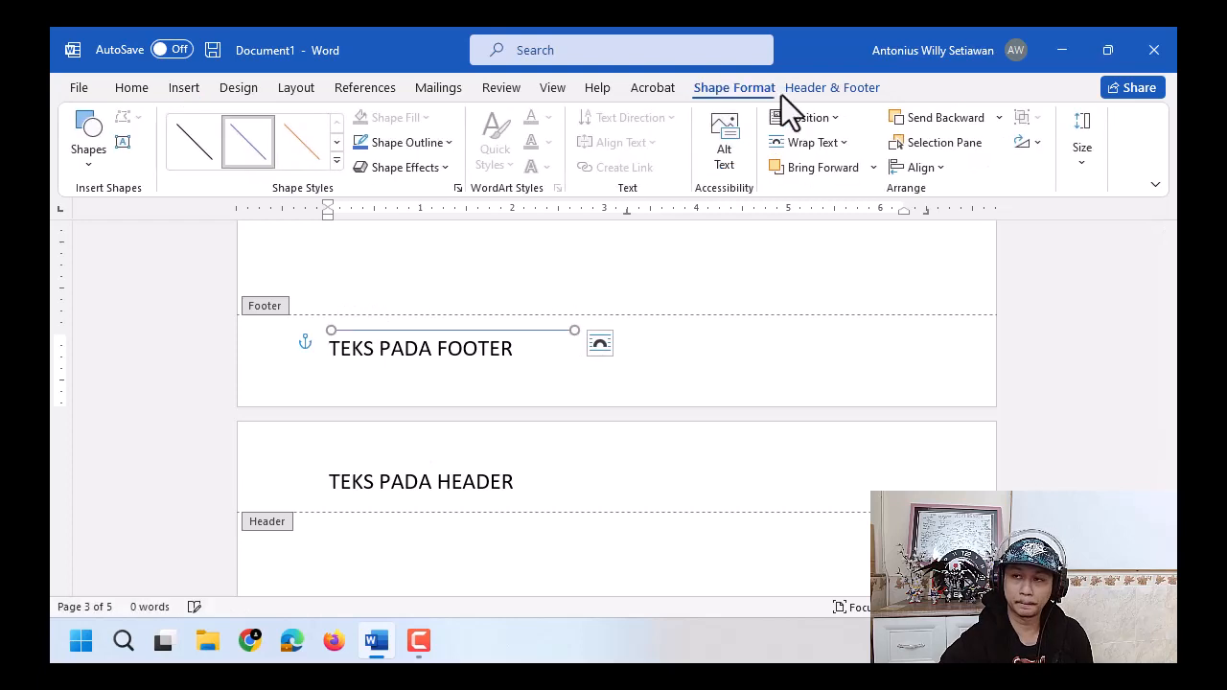
# Check the line in the next page's footer and leave header and footer editing.
pyautogui.scroll(-8, 606, 451)
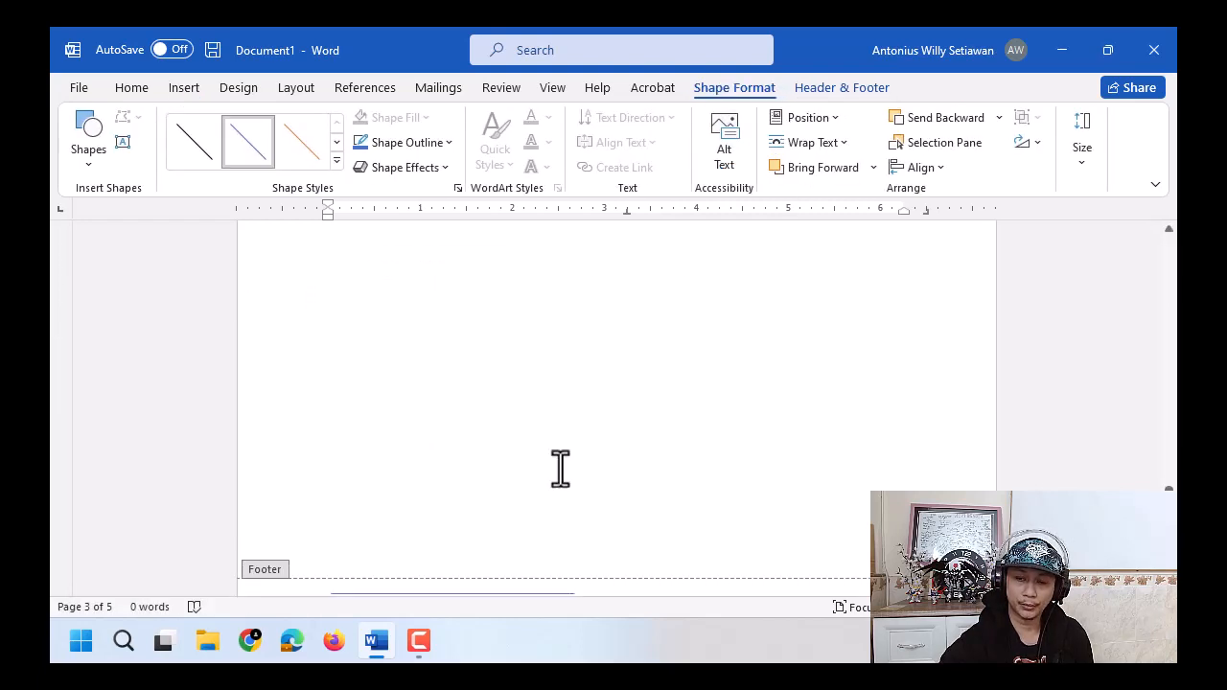
pyautogui.scroll(-3, 560, 469)
pyautogui.click(476, 337)
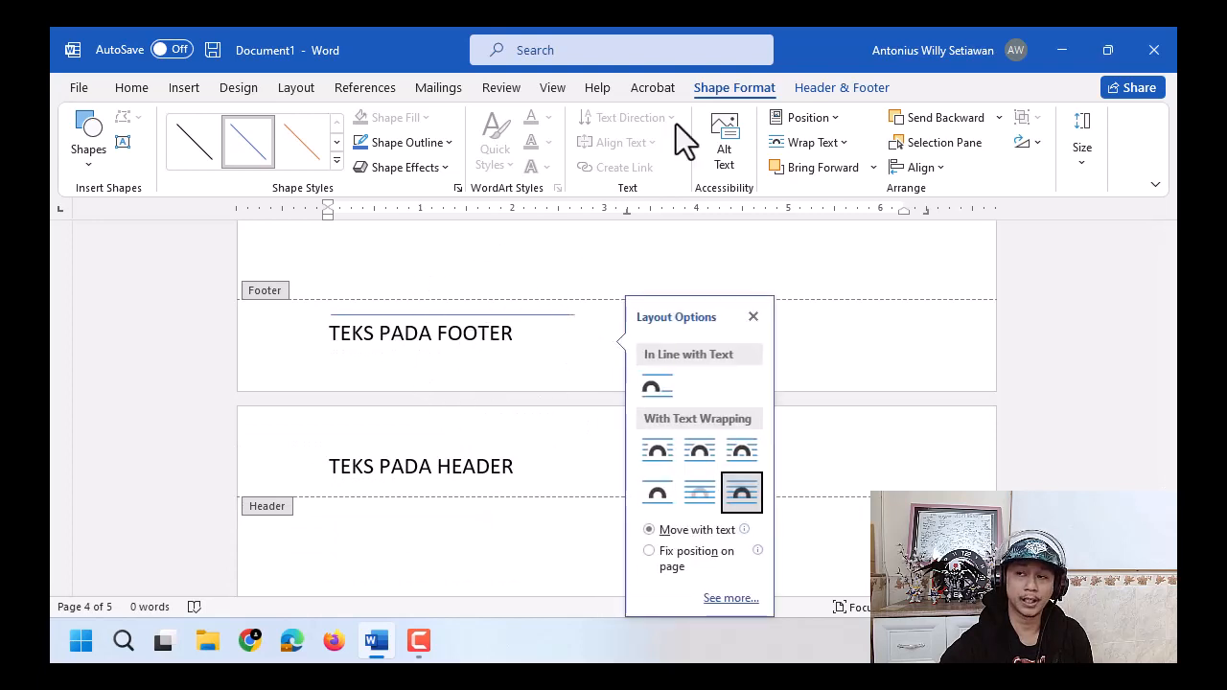
pyautogui.click(530, 329)
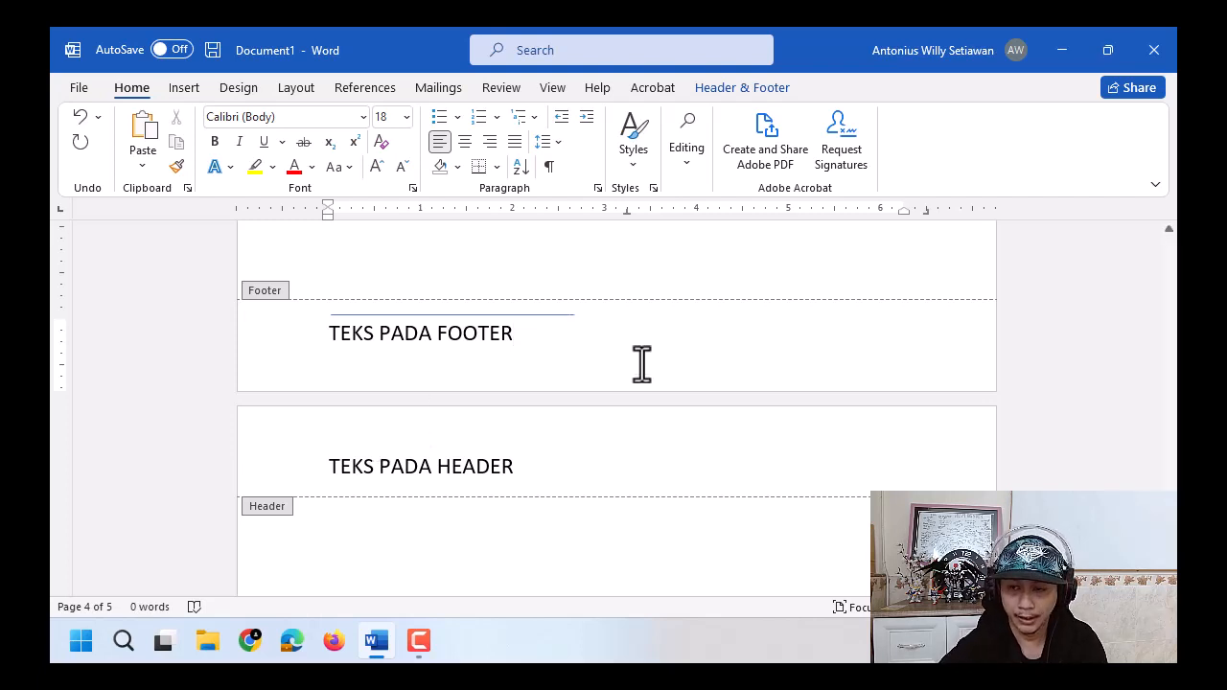
pyautogui.click(746, 86)
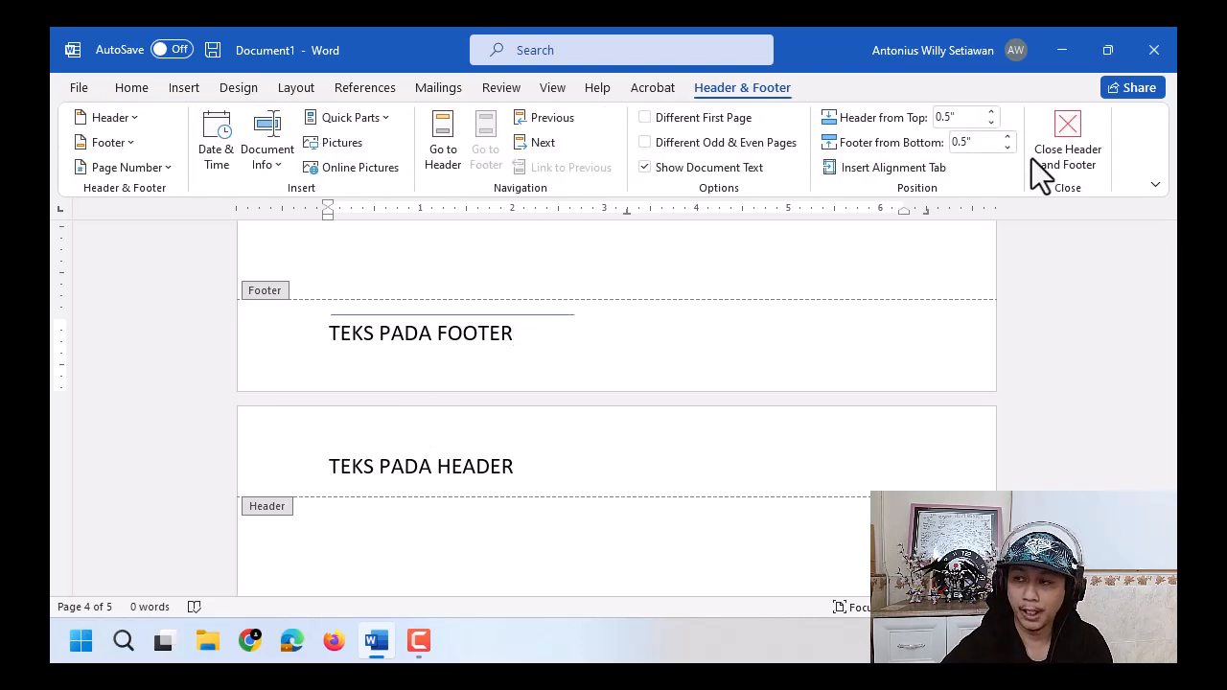
pyautogui.click(1043, 153)
# Return to the first page and open its header for editing.
pyautogui.scroll(6, 813, 372)
pyautogui.scroll(10, 813, 376)
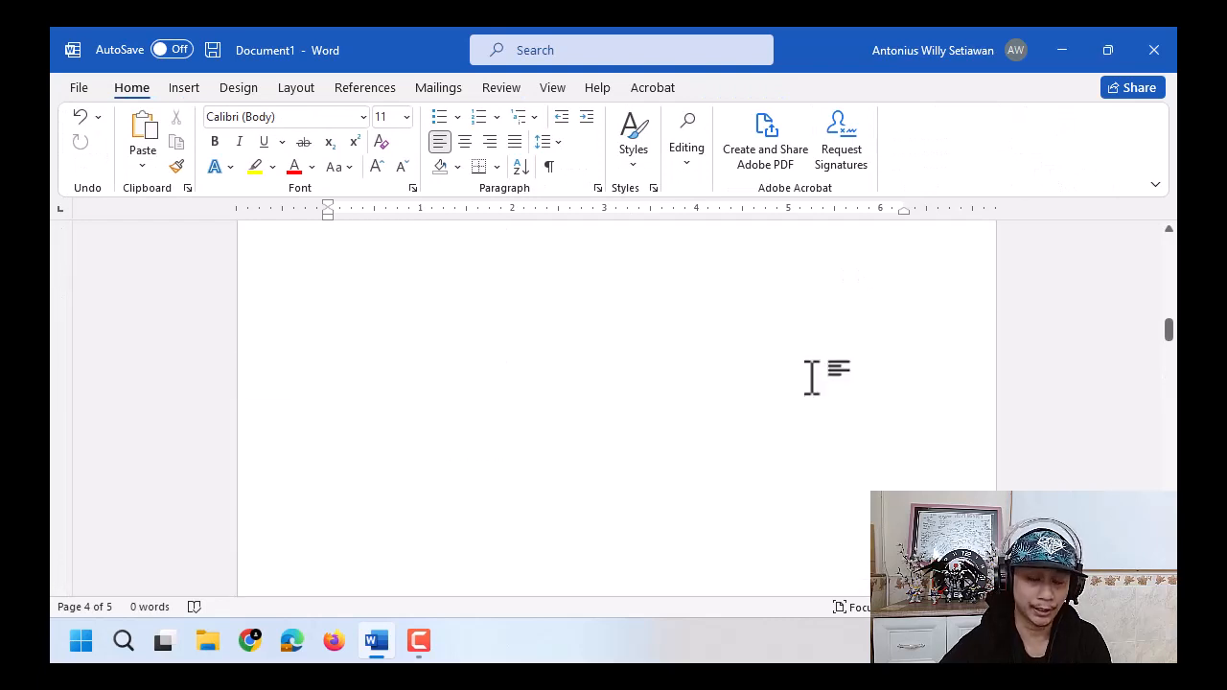
pyautogui.scroll(1, 813, 376)
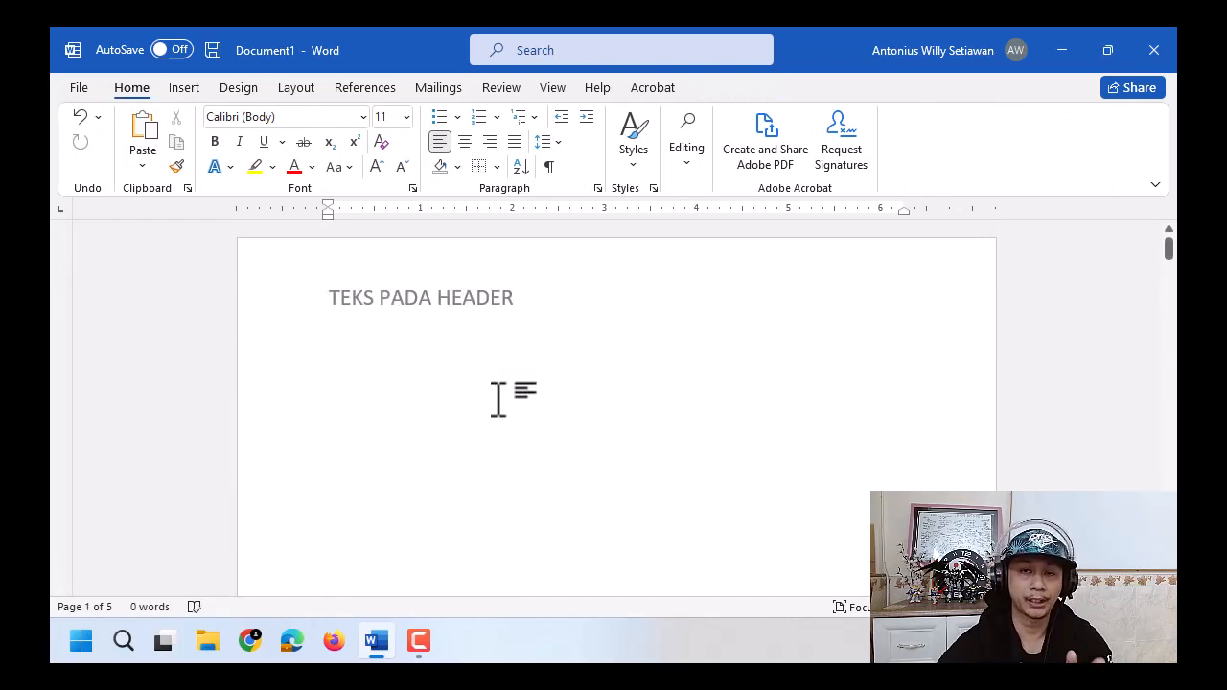
pyautogui.click(385, 409)
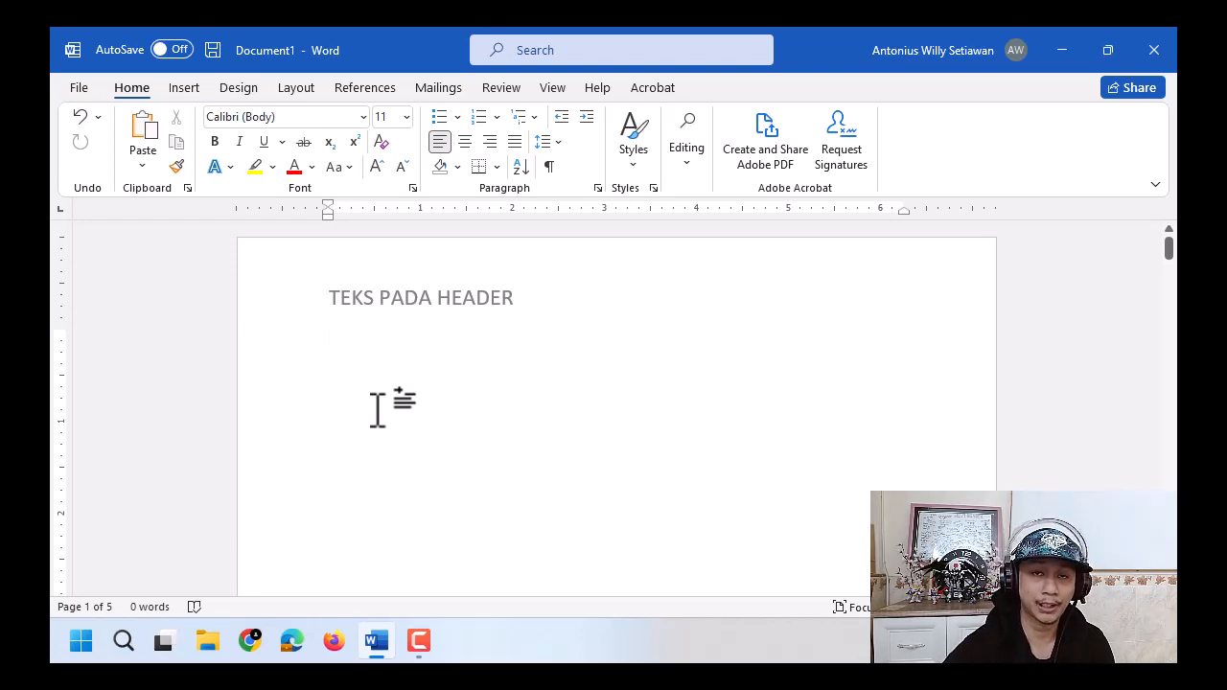
pyautogui.doubleClick(331, 298)
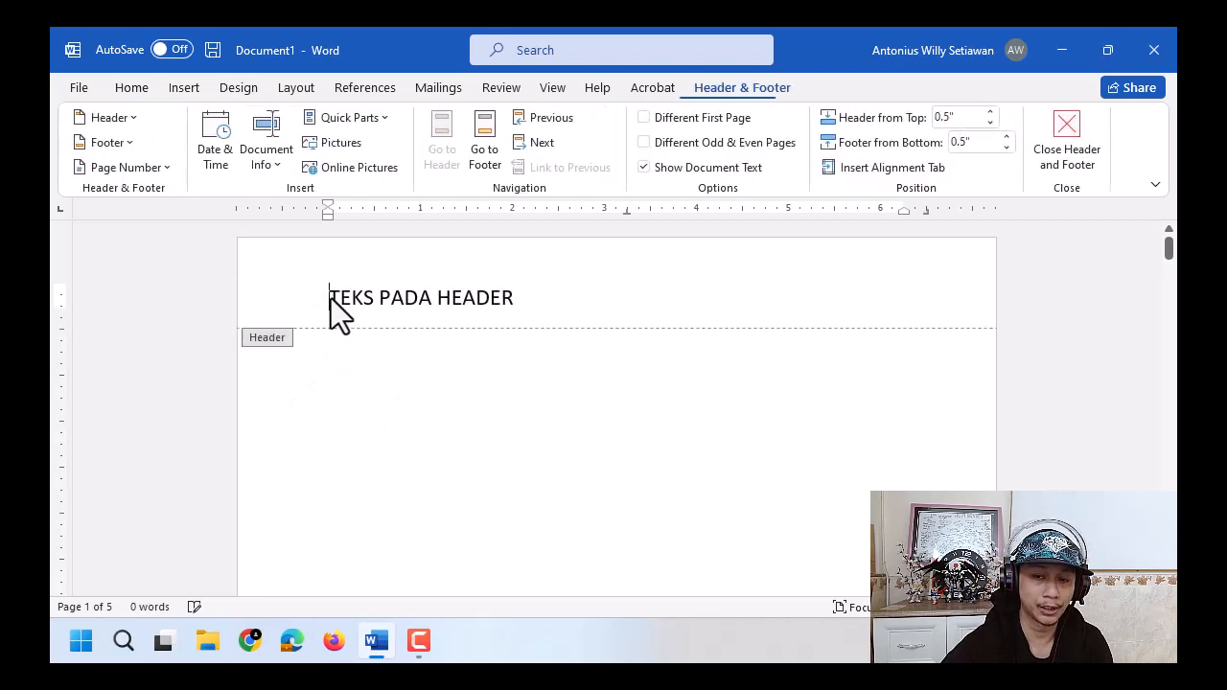
pyautogui.click(276, 347)
pyautogui.scroll(-5, 277, 353)
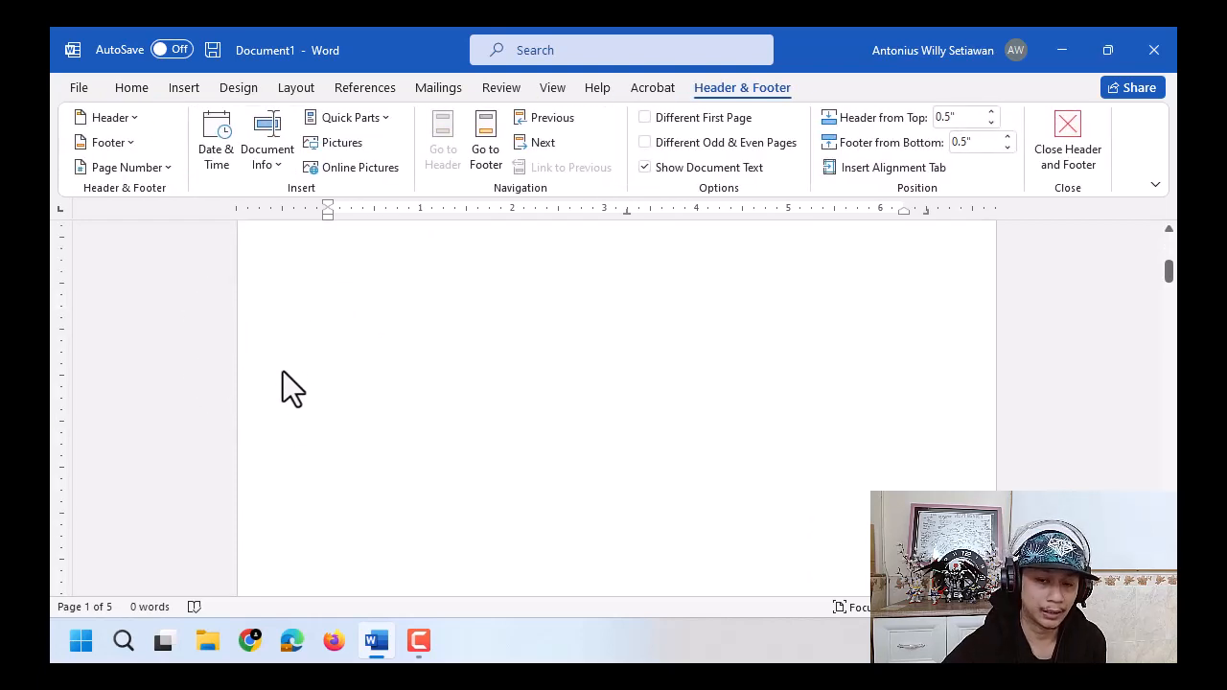
# Check the first page's footer and the next page's header, return to the first page and leave header and footer editing.
pyautogui.scroll(-5, 286, 403)
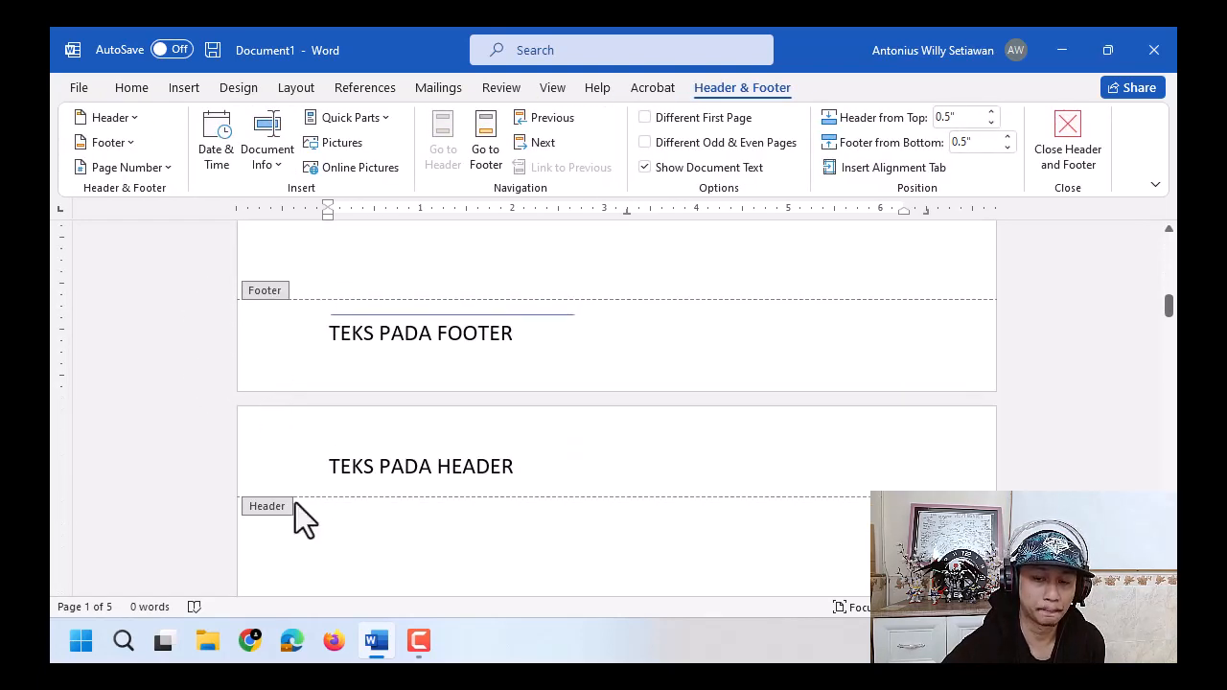
pyautogui.click(307, 296)
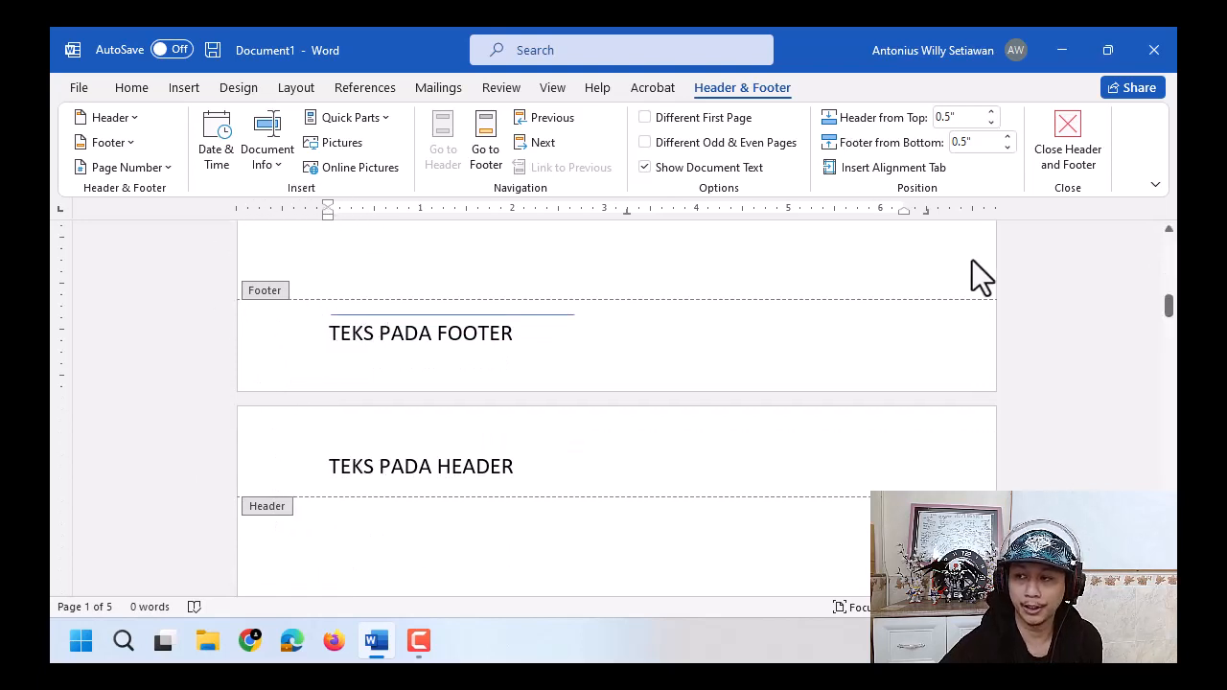
pyautogui.moveTo(1170, 317); pyautogui.dragTo(1169, 245)
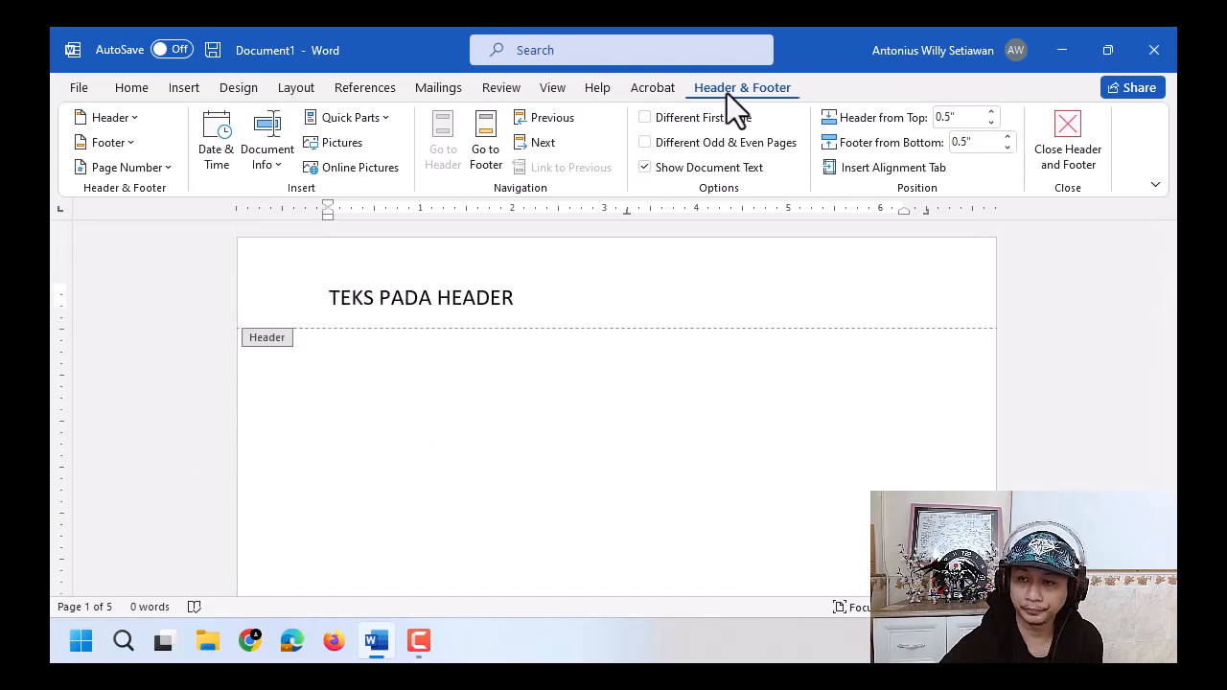
pyautogui.doubleClick(457, 436)
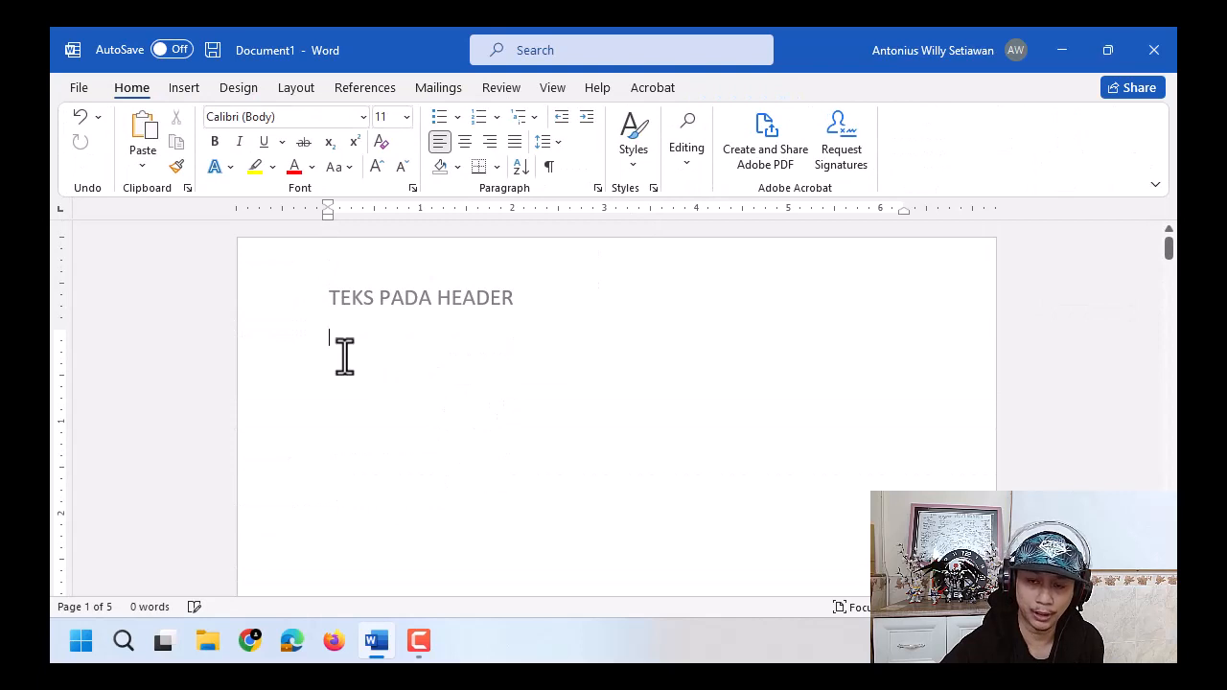
pyautogui.click(373, 374)
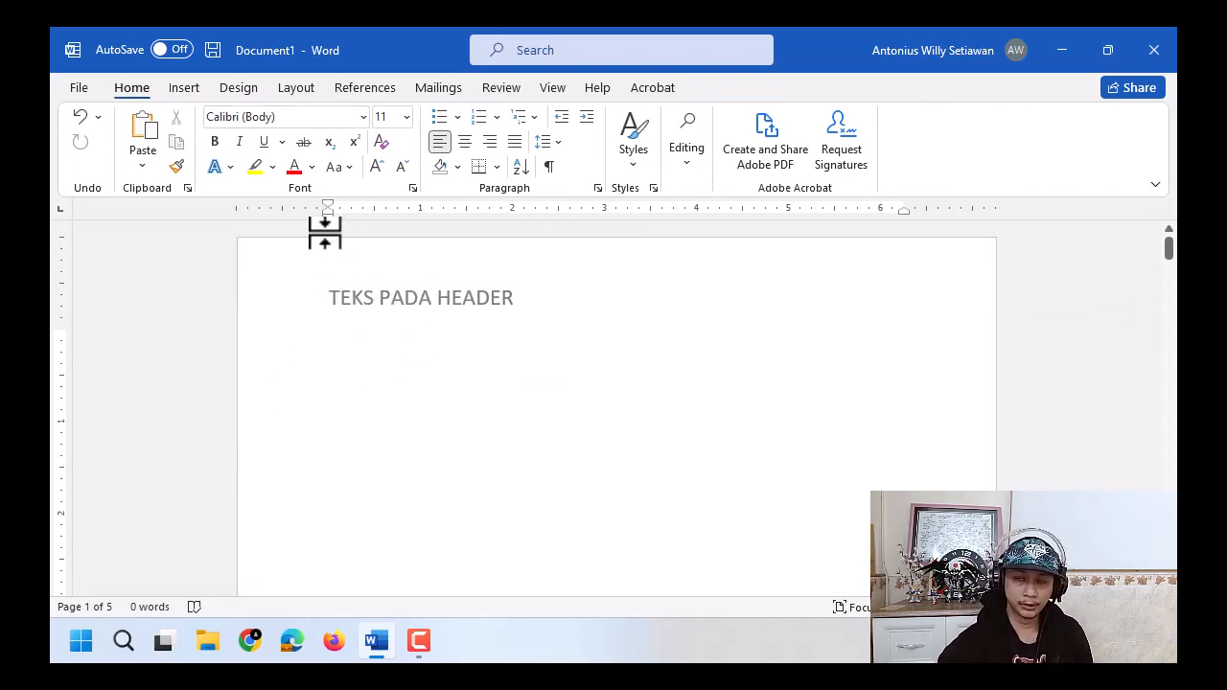
# Examine the available page break and section break types without inserting one, and return to the first page's body.
pyautogui.click(295, 89)
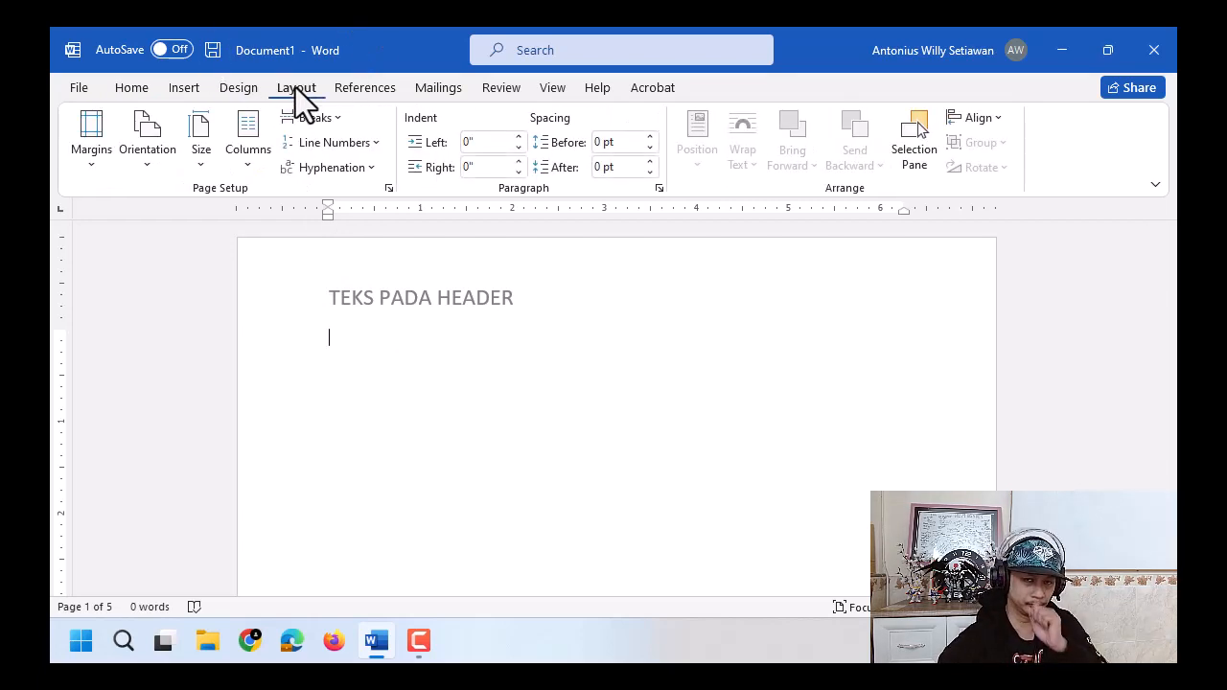
pyautogui.click(296, 87)
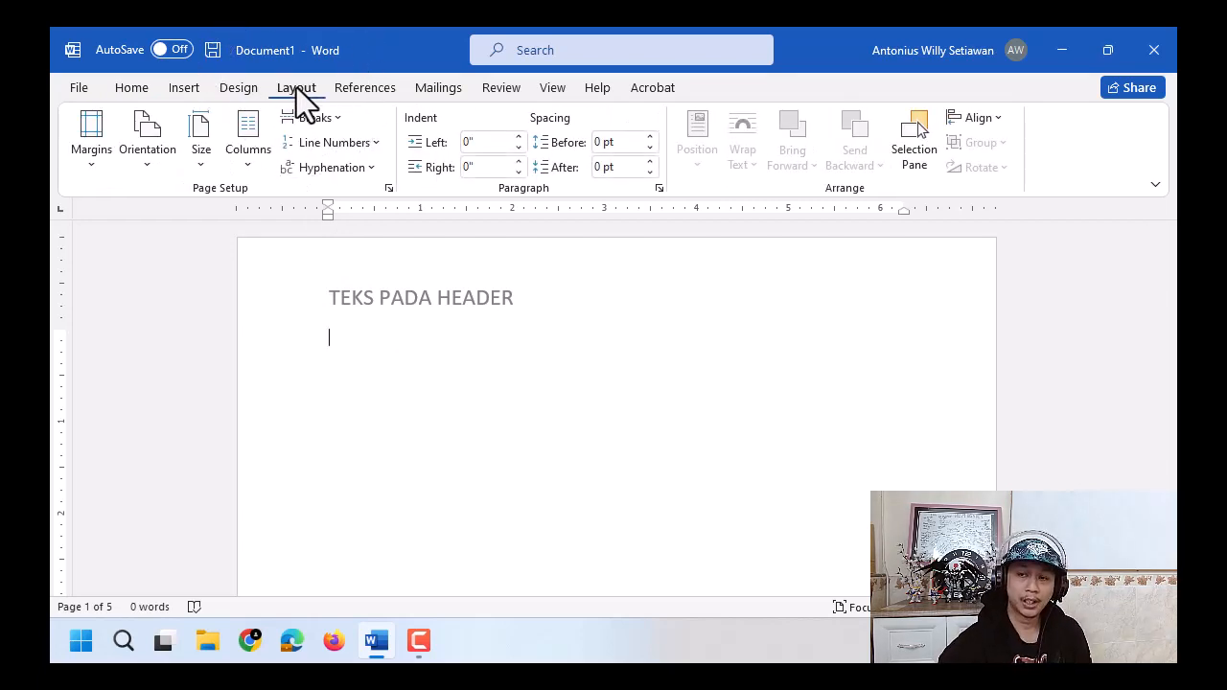
pyautogui.click(328, 119)
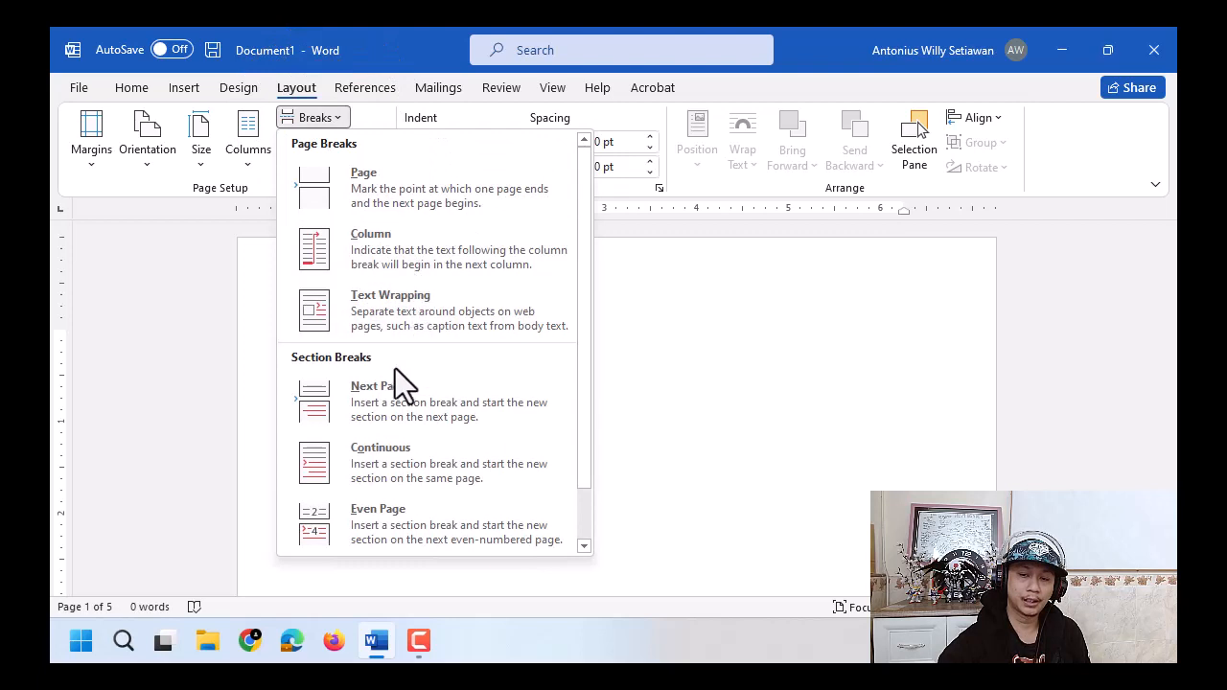
pyautogui.click(349, 363)
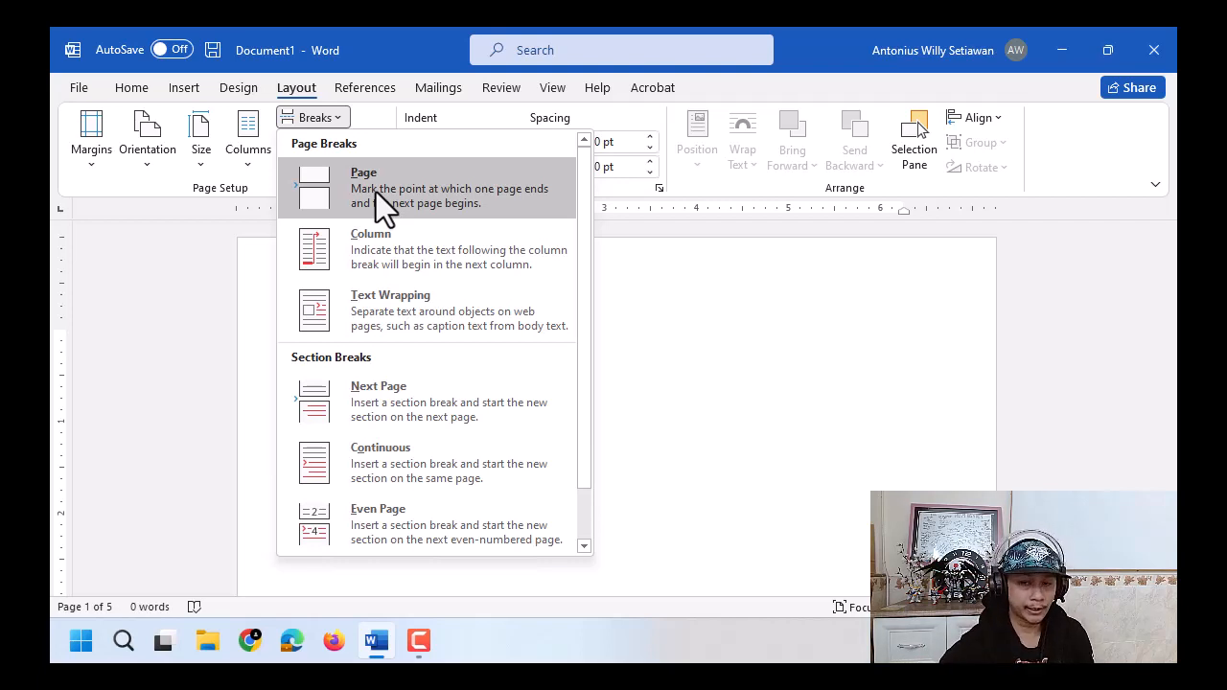
pyautogui.click(373, 396)
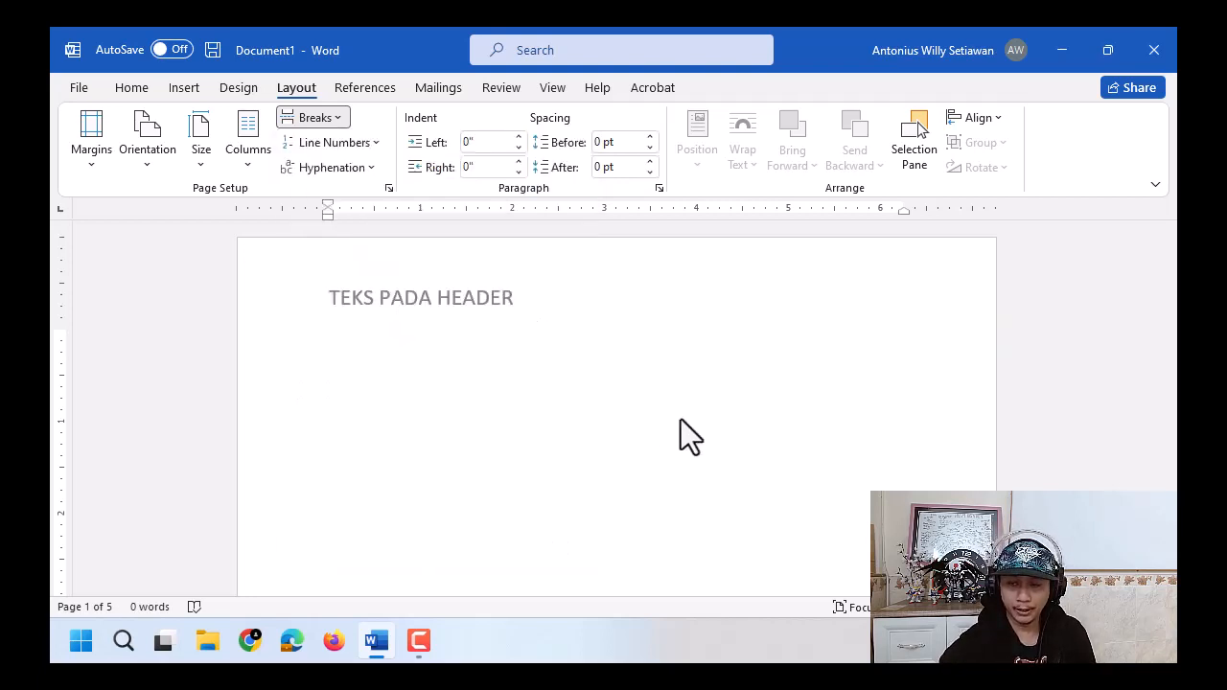
pyautogui.click(467, 406)
pyautogui.click(306, 339)
pyautogui.click(372, 347)
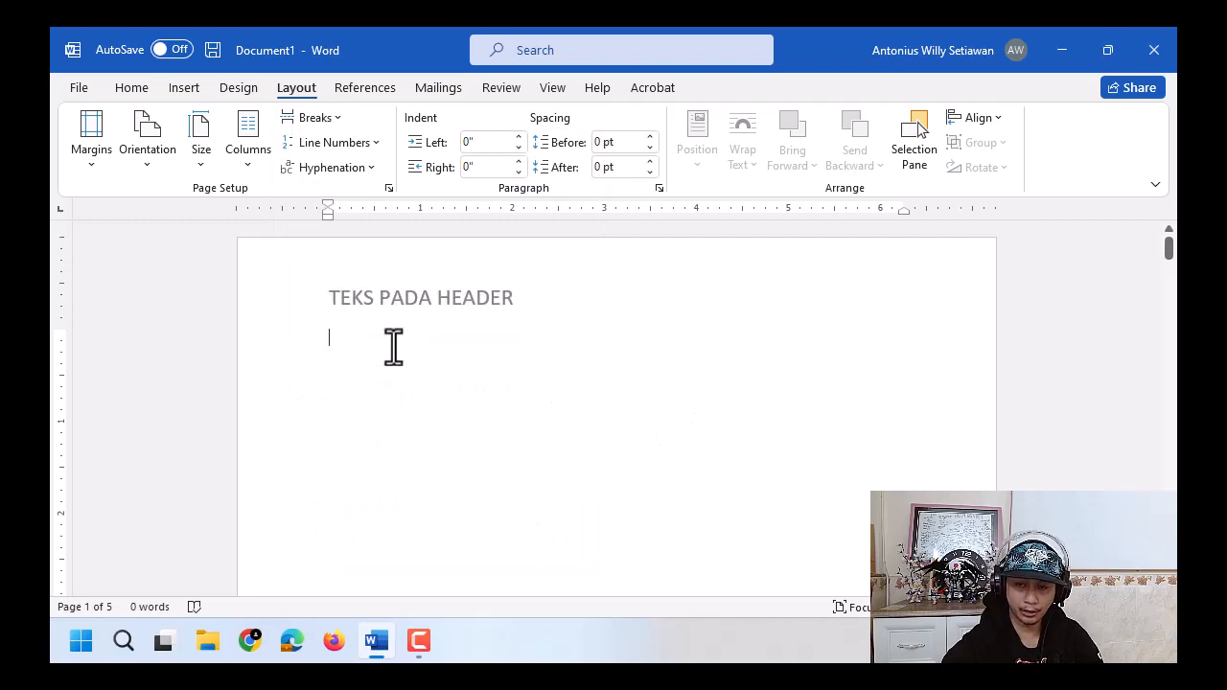
pyautogui.click(535, 347)
pyautogui.click(402, 340)
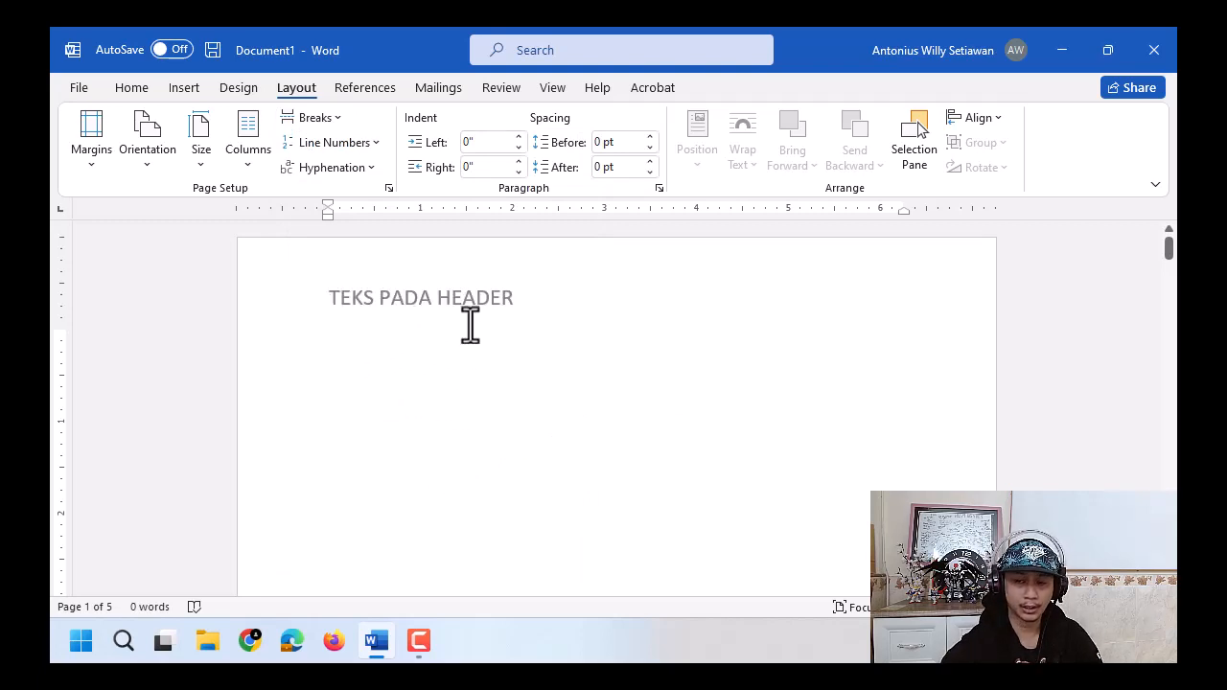
# Show the formatting marks and check the page breaks on the first two pages.
pyautogui.click(134, 87)
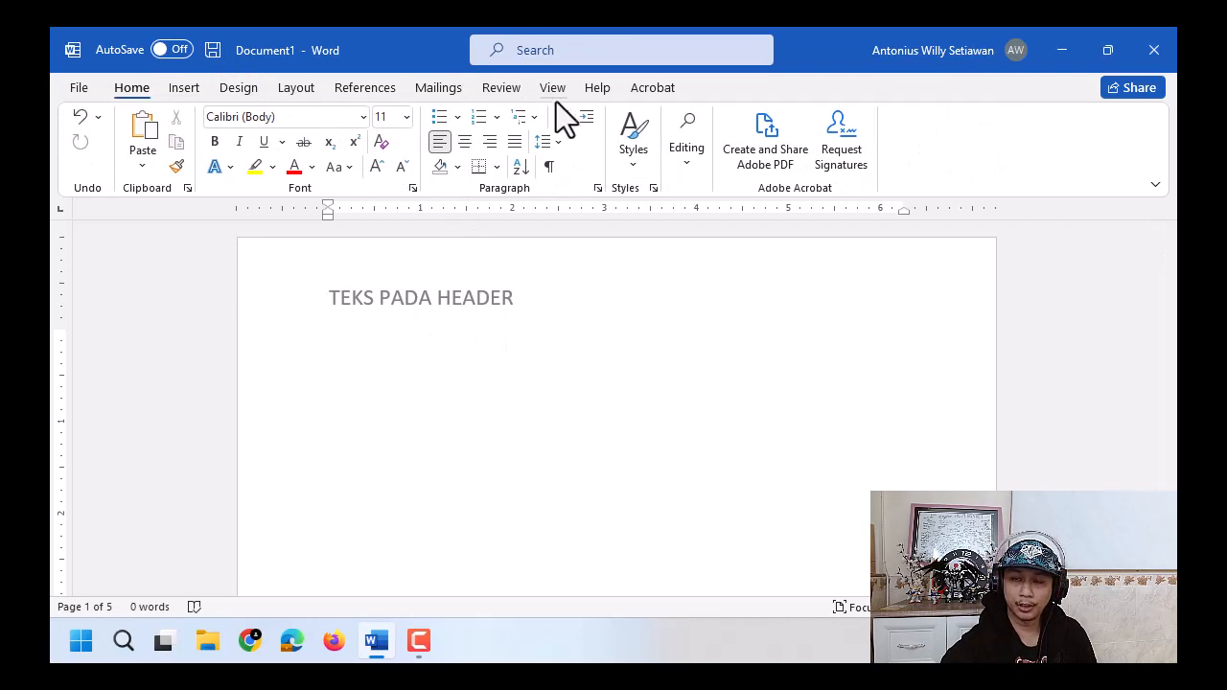
pyautogui.click(551, 167)
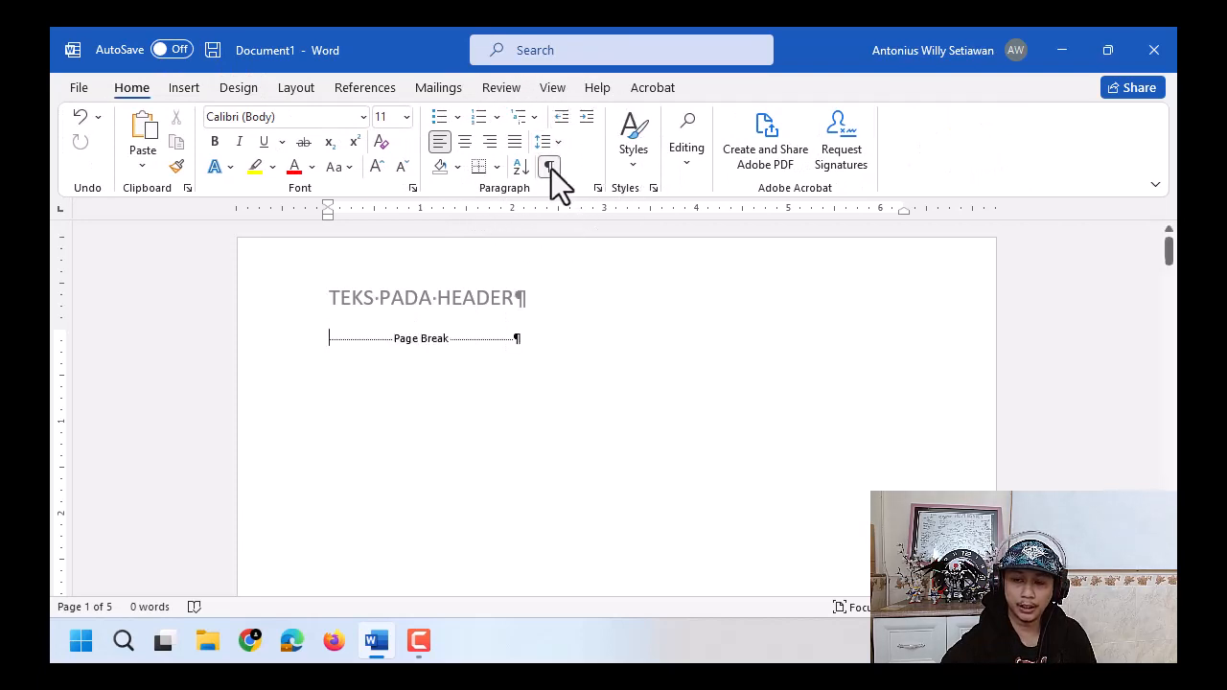
pyautogui.click(401, 347)
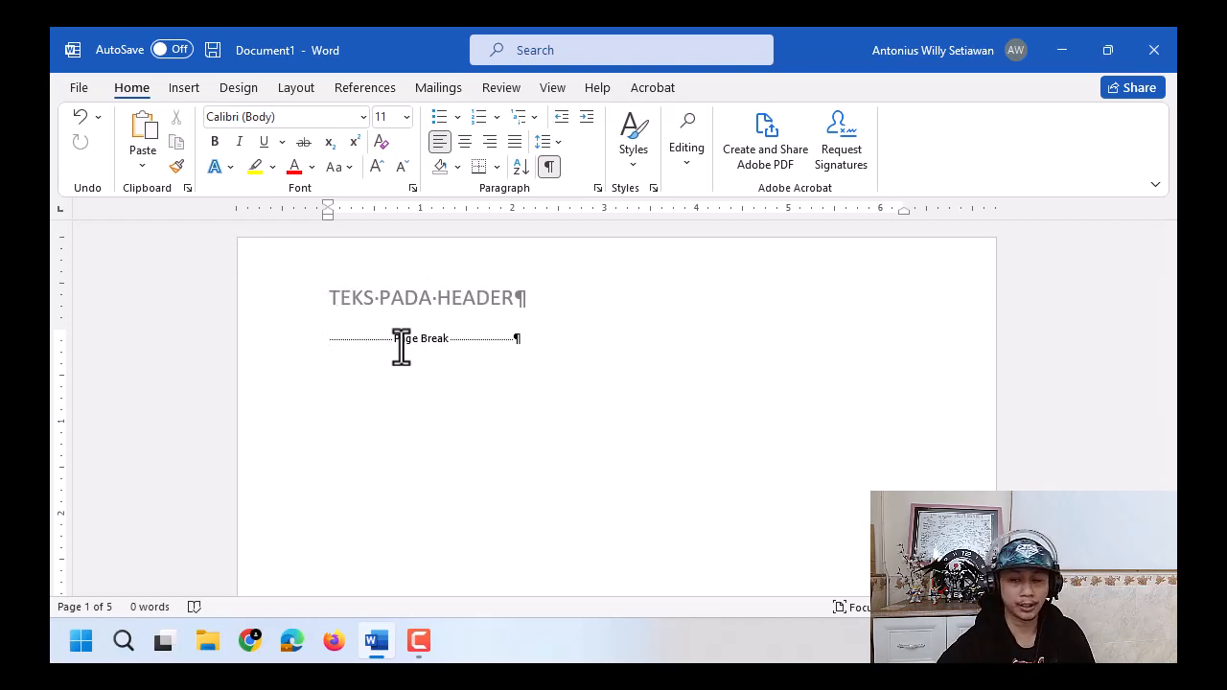
pyautogui.scroll(-10, 533, 447)
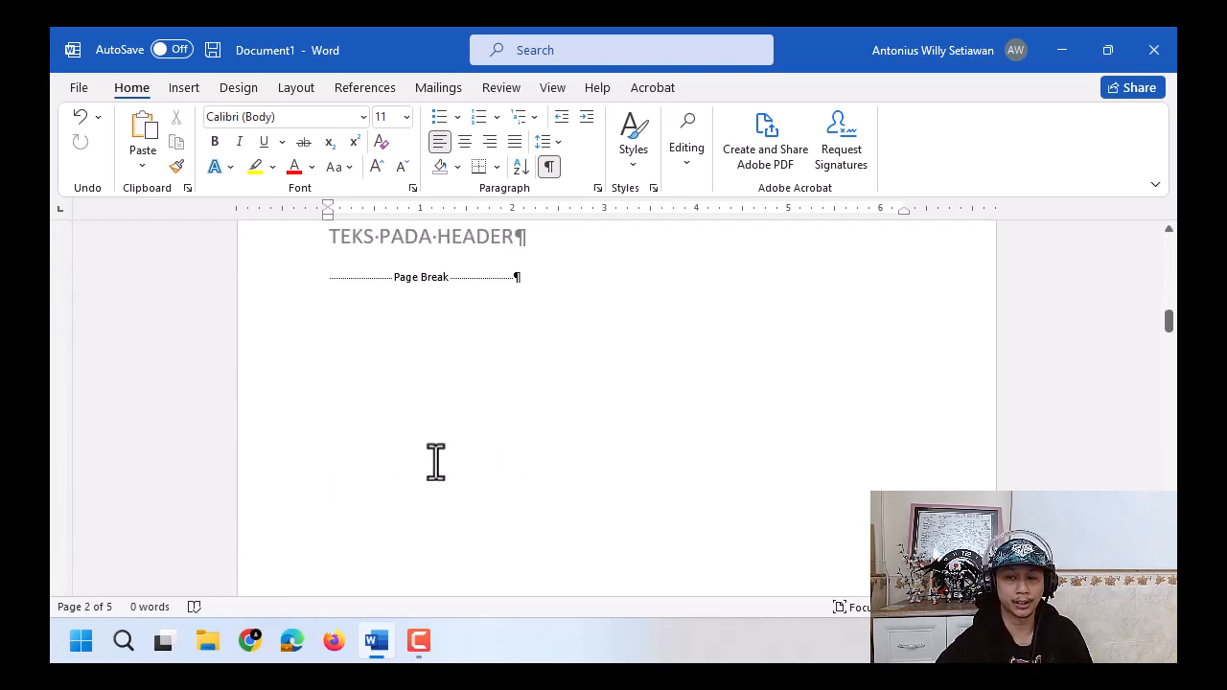
pyautogui.scroll(10, 436, 461)
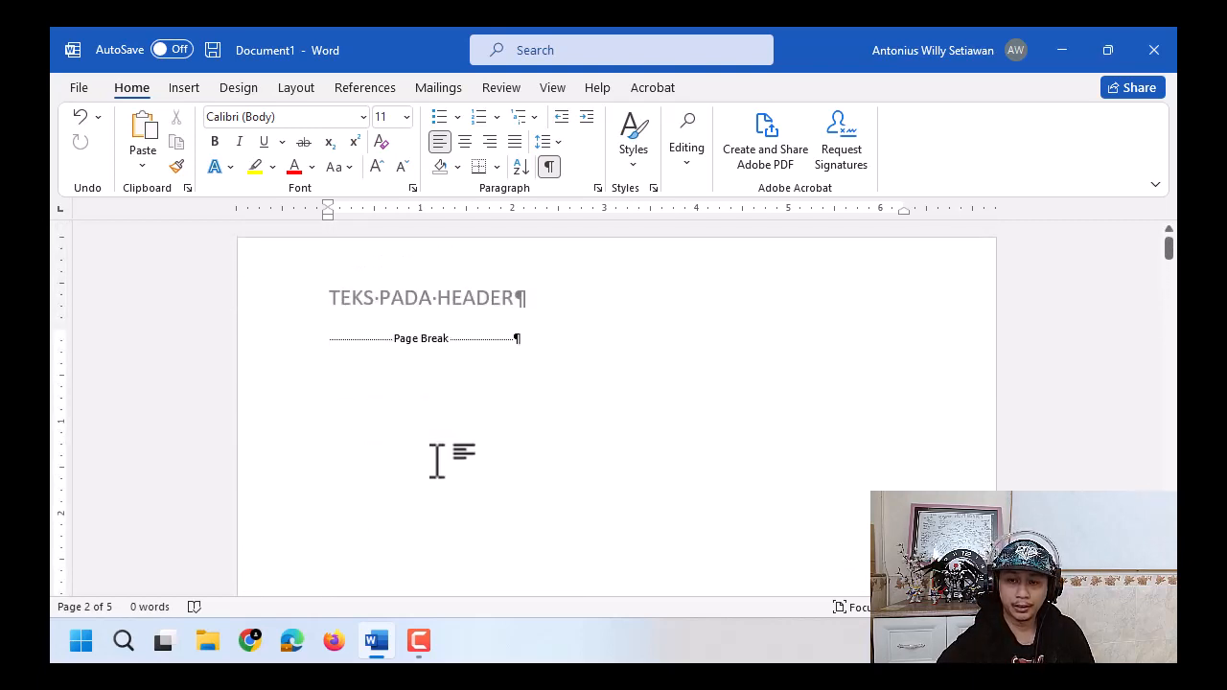
# Enter the text "Teks pada halaman 1" before the page break on page 1.
pyautogui.click(330, 338)
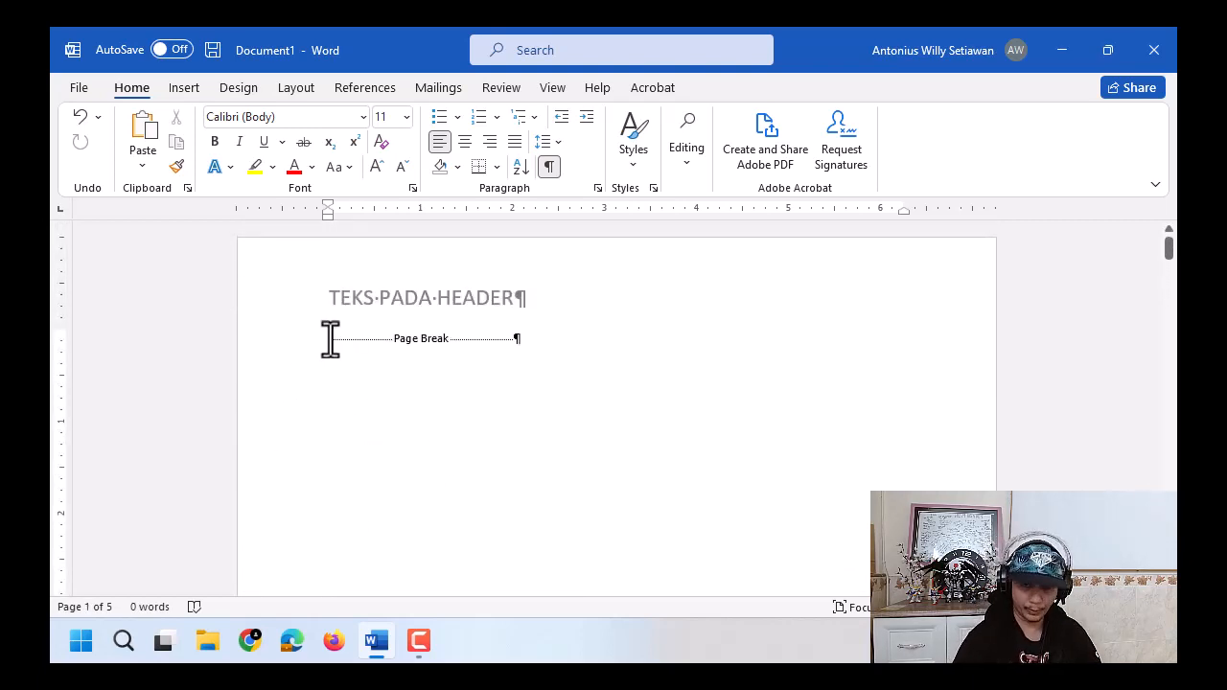
pyautogui.write('teks pada ha')
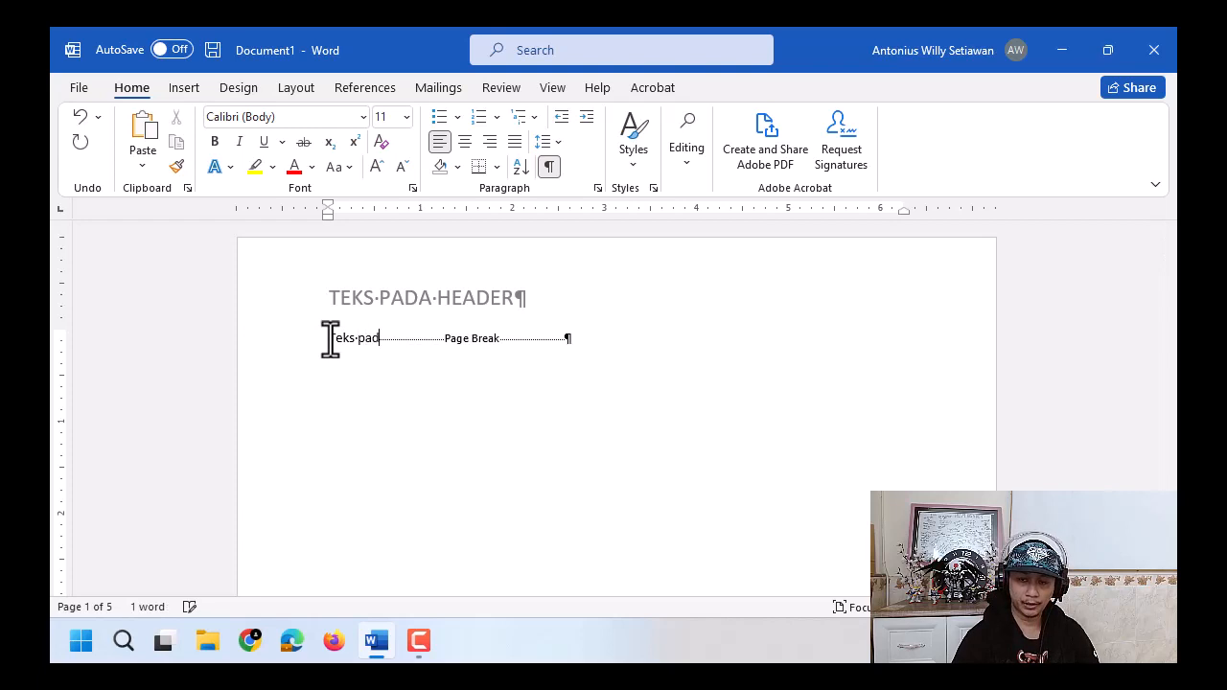
pyautogui.write('laman 1')
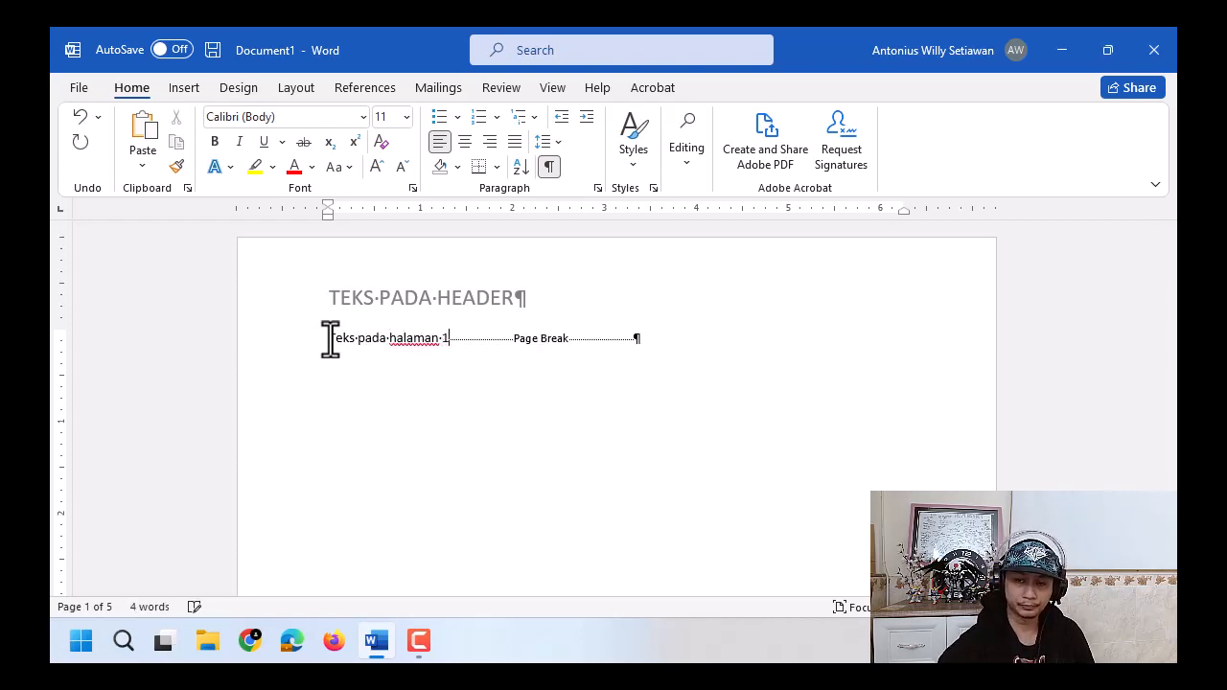
# Increase the font size of the whole body line on page 1 to 18.
pyautogui.click(265, 342)
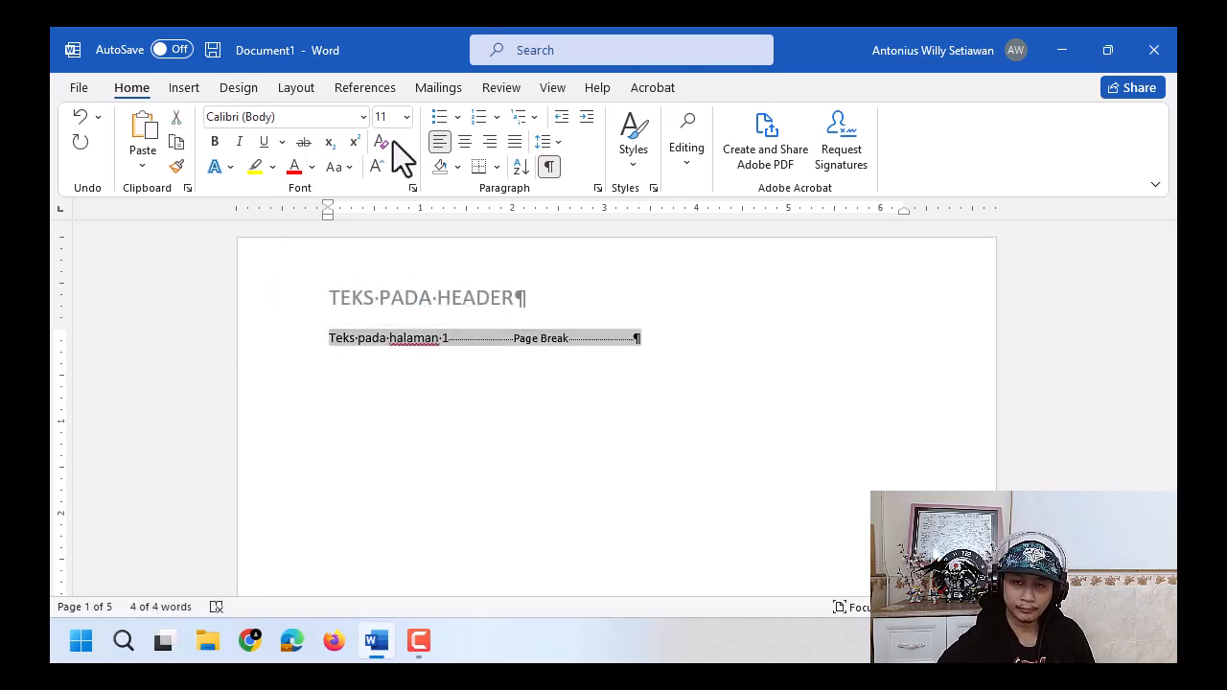
pyautogui.click(370, 167)
pyautogui.click(370, 168)
pyautogui.click(370, 167)
pyautogui.click(370, 168)
pyautogui.click(370, 345)
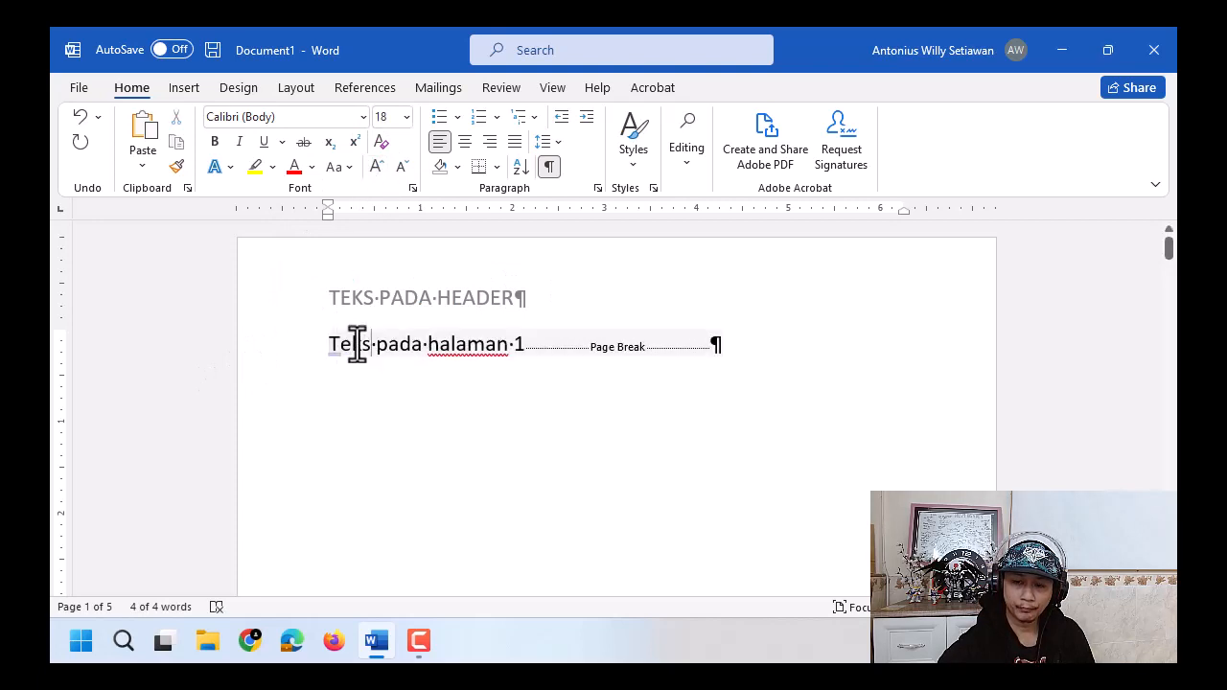
# Copy "Teks pada halaman 1" before the page break on page 2 and change its number to 2.
pyautogui.moveTo(332, 348); pyautogui.dragTo(527, 347)
pyautogui.hotkey('ctrl', 'c')
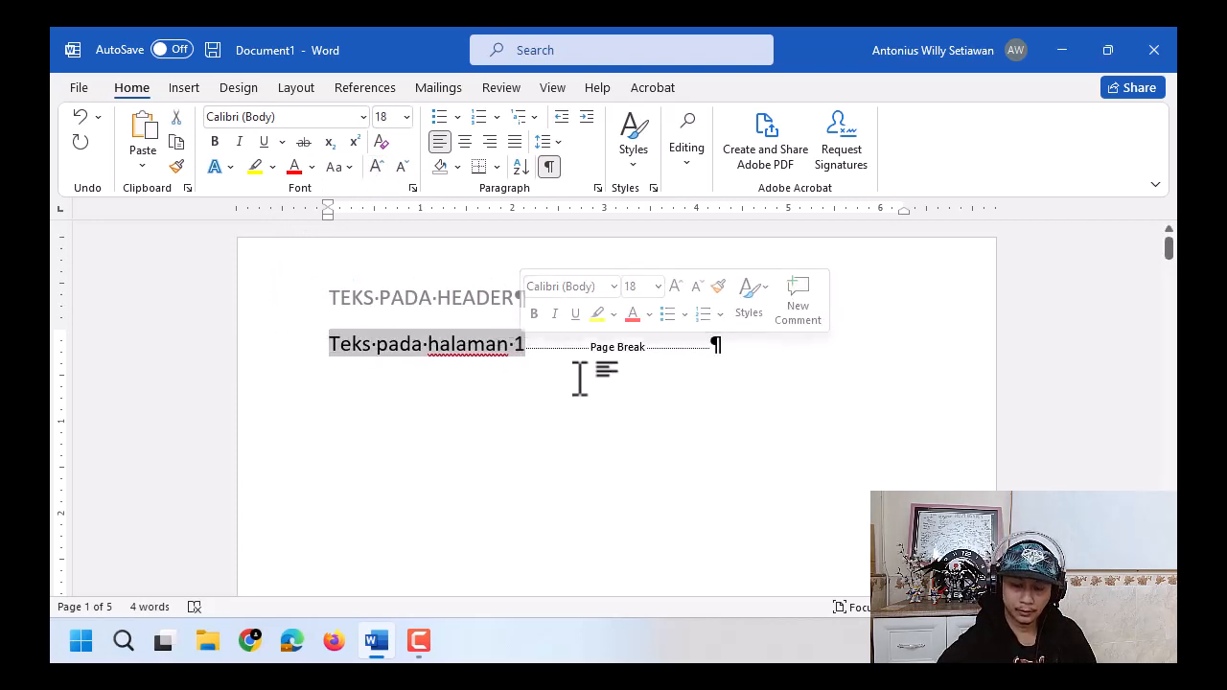
pyautogui.scroll(-10, 538, 395)
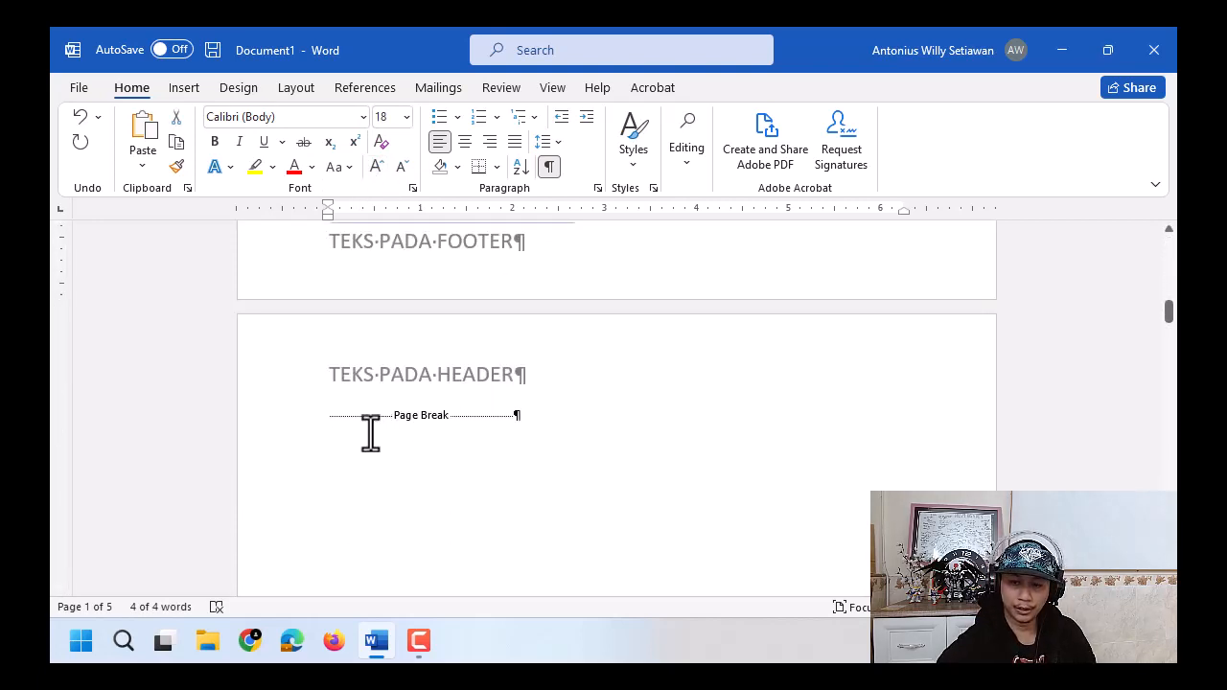
pyautogui.click(324, 419)
pyautogui.hotkey('ctrl', 'v')
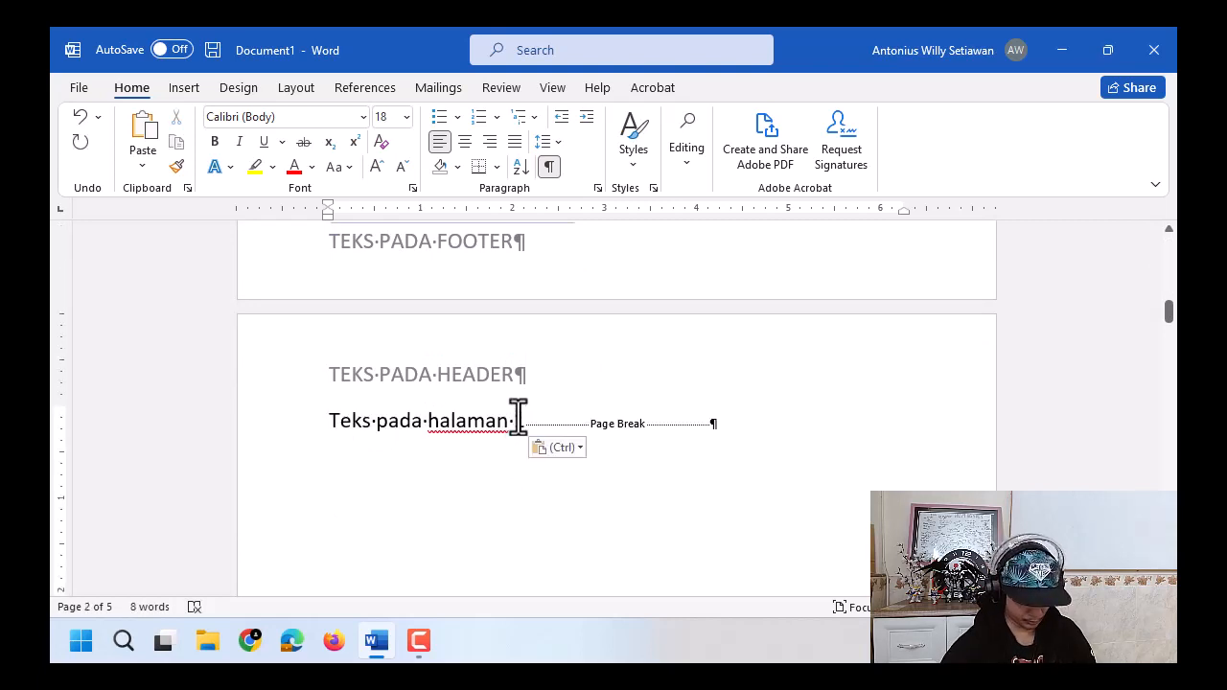
pyautogui.scroll(8, 503, 433)
pyautogui.scroll(-7, 504, 450)
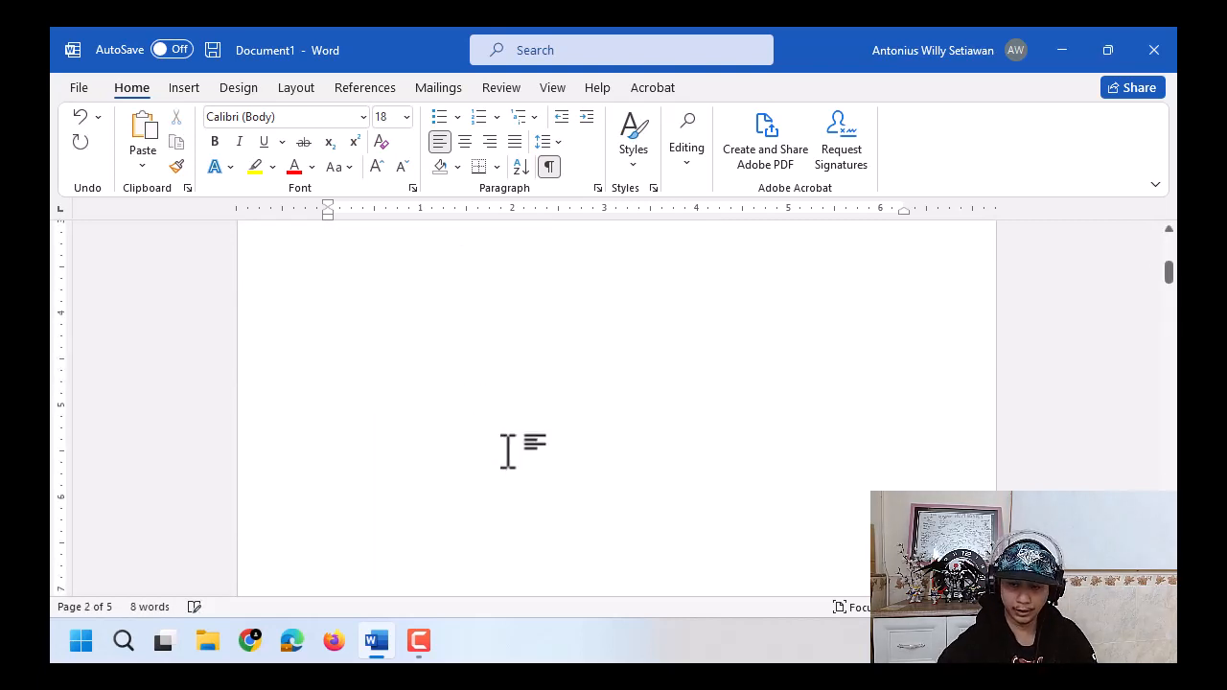
# Paste the copied text before the page break on page 3 and change its number to 3.
pyautogui.scroll(-13, 489, 463)
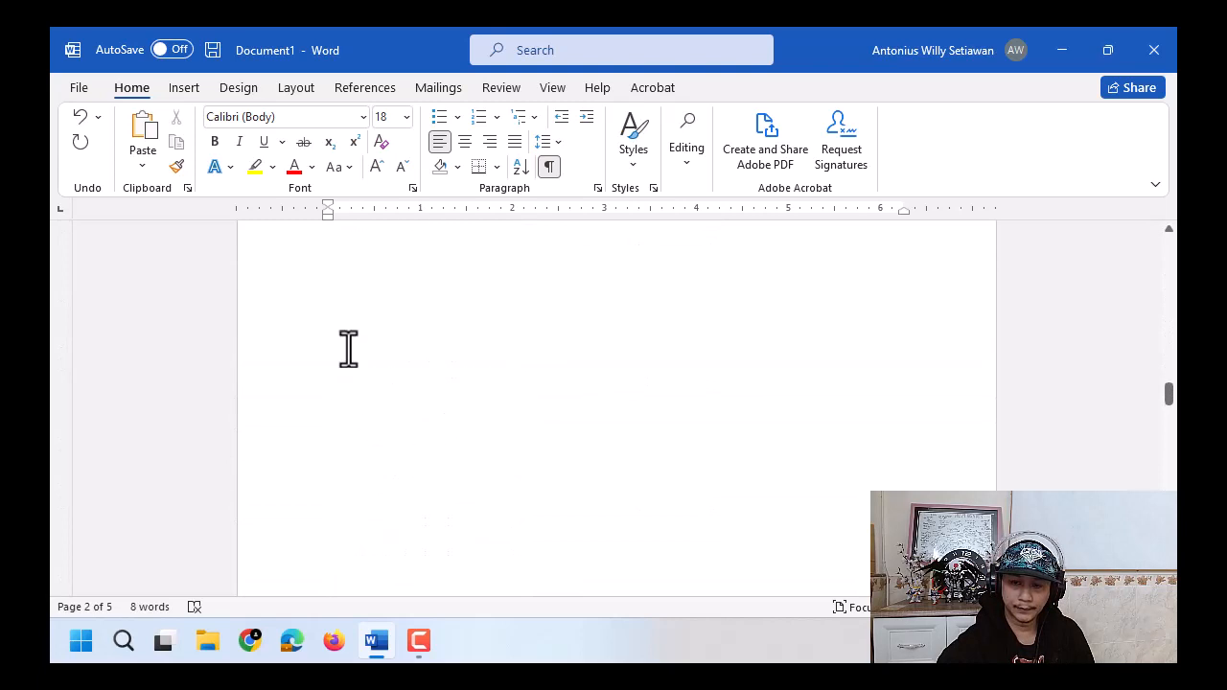
pyautogui.scroll(1, 306, 326)
pyautogui.click(330, 299)
pyautogui.hotkey('ctrl', 'v')
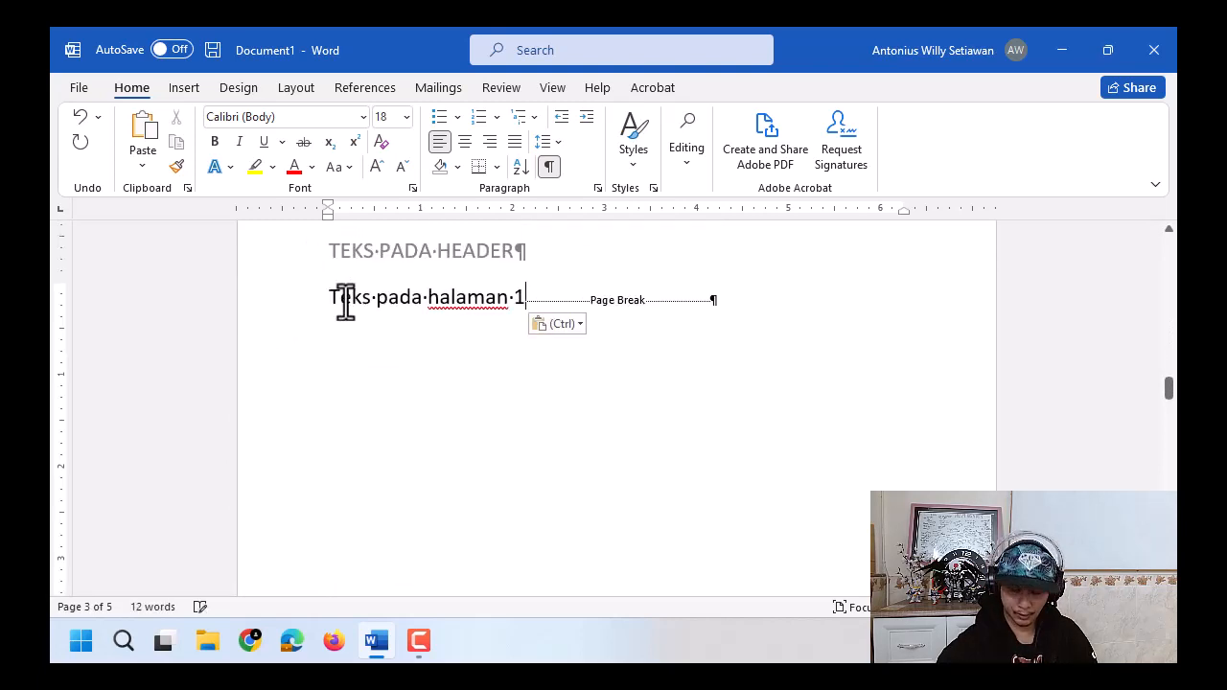
pyautogui.write('3')
# Paste the copied text before the page break on page 4 and change its number to 4.
pyautogui.scroll(-11, 441, 396)
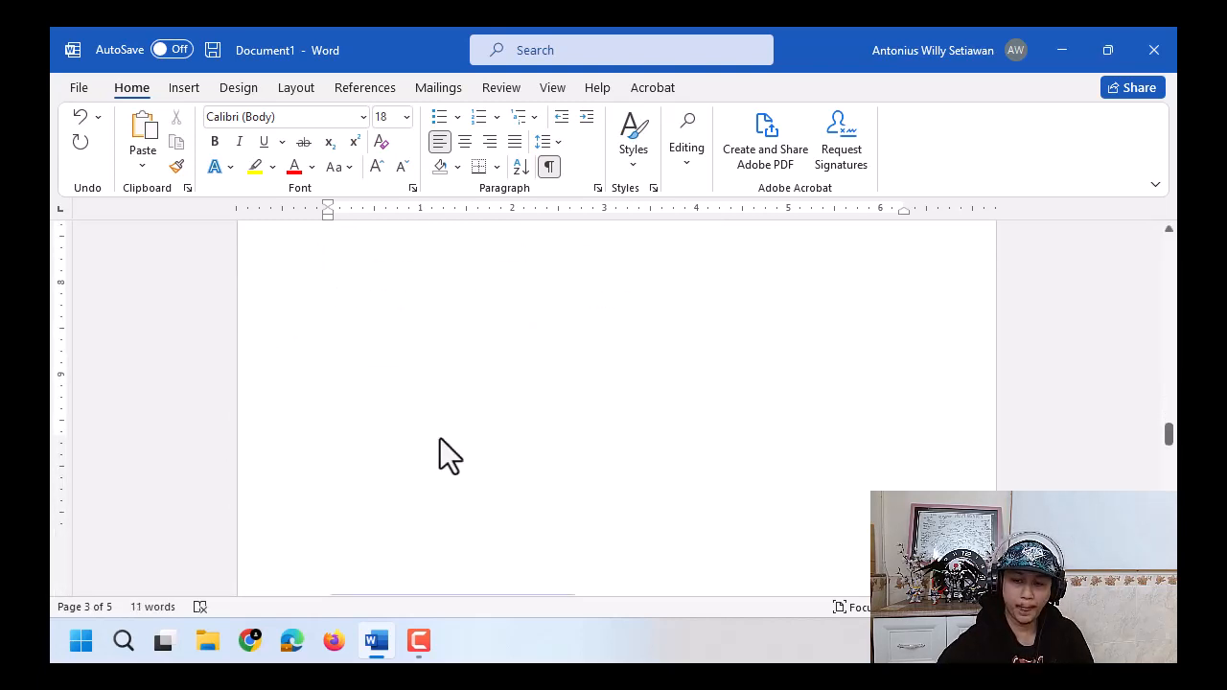
pyautogui.click(333, 364)
pyautogui.write('Teks pada halaman 1')
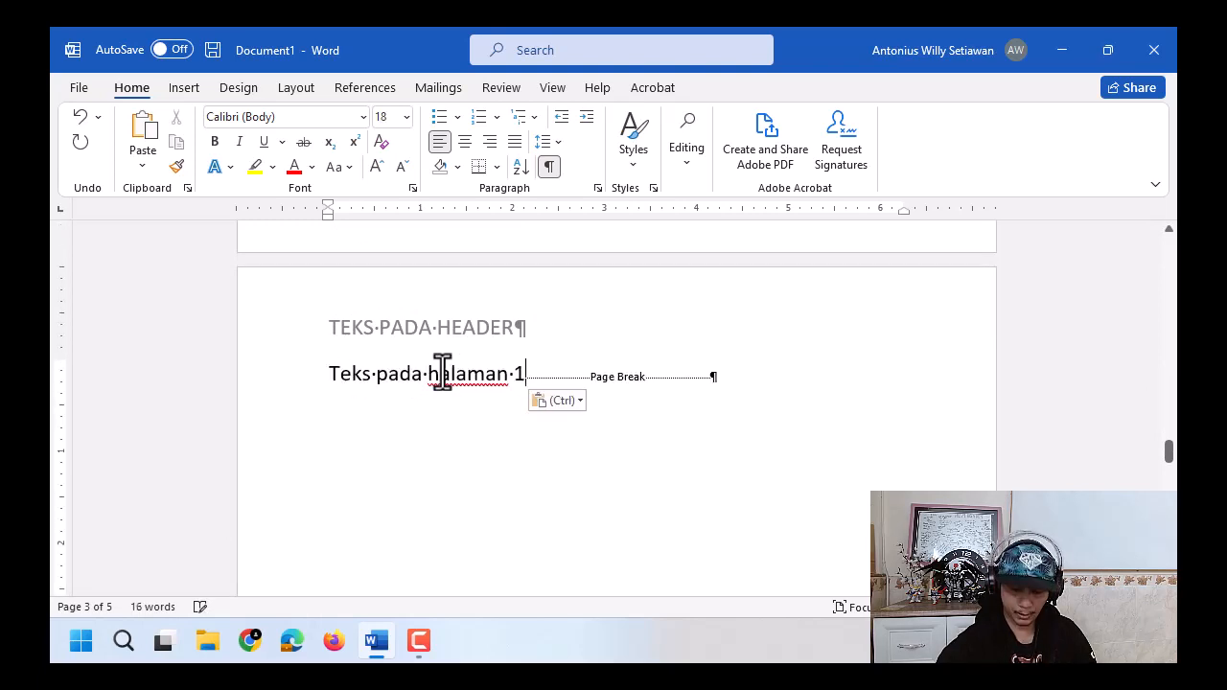
pyautogui.press('BackSpace')
pyautogui.write('4')
# Paste the copied text into the body of page 5 and change its number to 5.
pyautogui.scroll(-10, 490, 416)
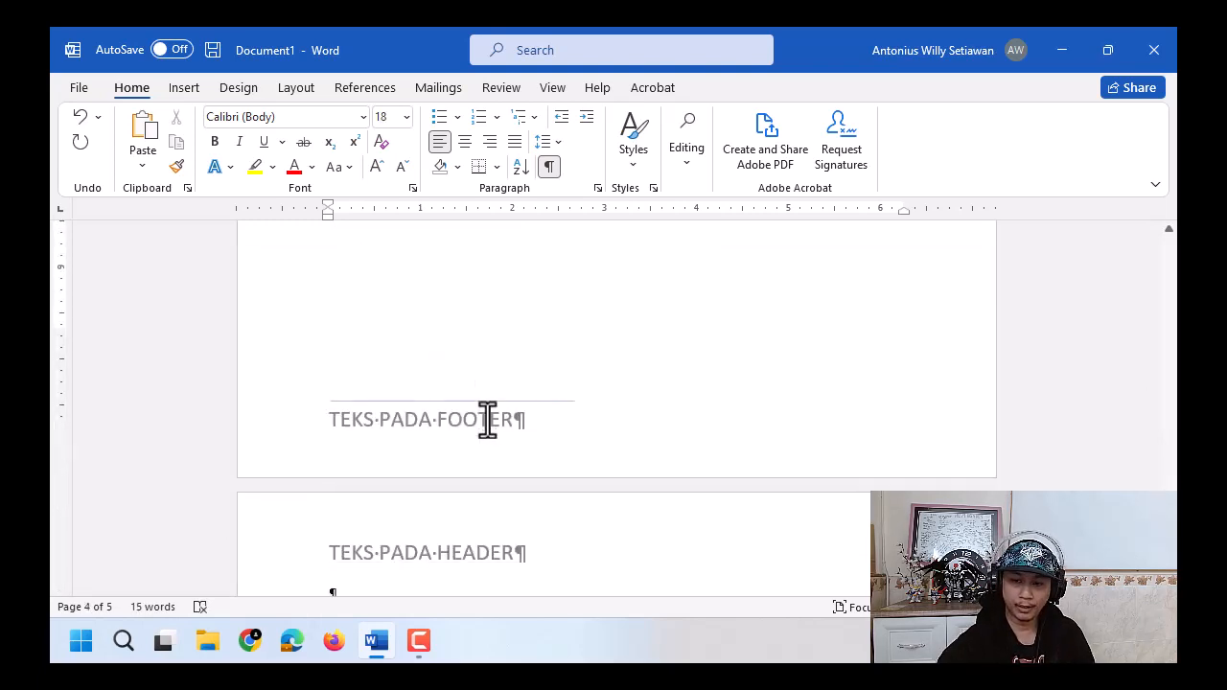
pyautogui.click(329, 353)
pyautogui.write('Teks pada halaman 1')
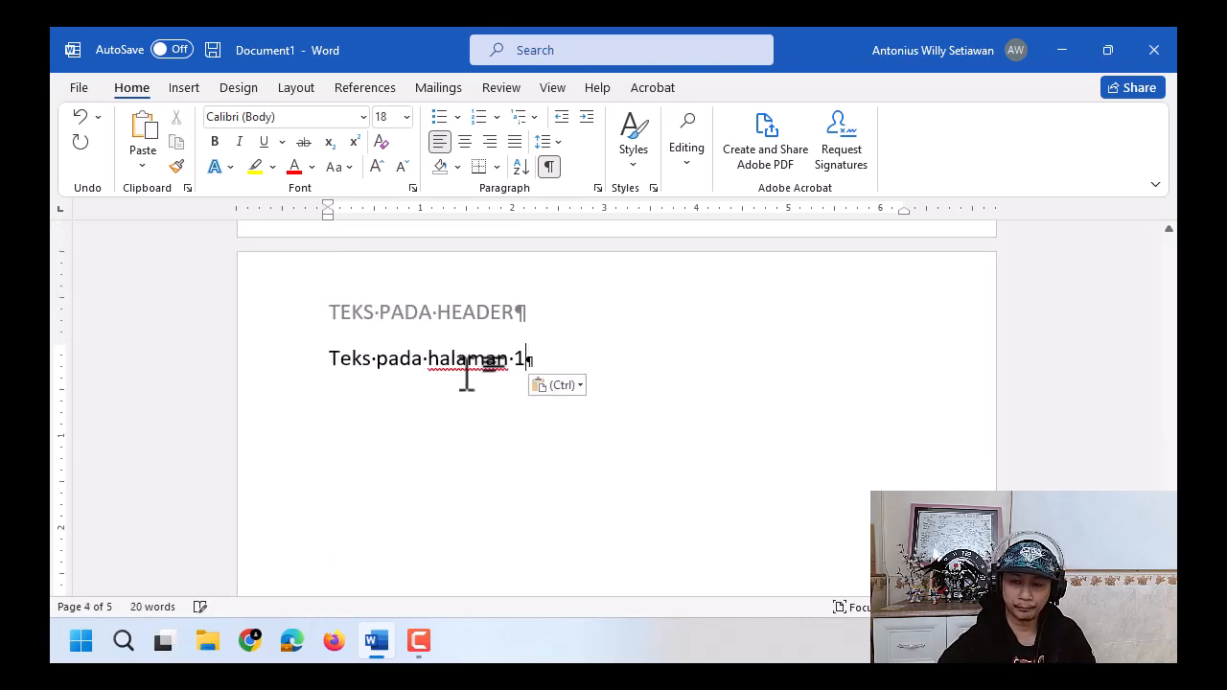
pyautogui.press('BackSpace')
pyautogui.write('5')
# Return to page 1 and delete the page break after "Teks pada halaman 1".
pyautogui.hotkey('ctrl', 'Home')
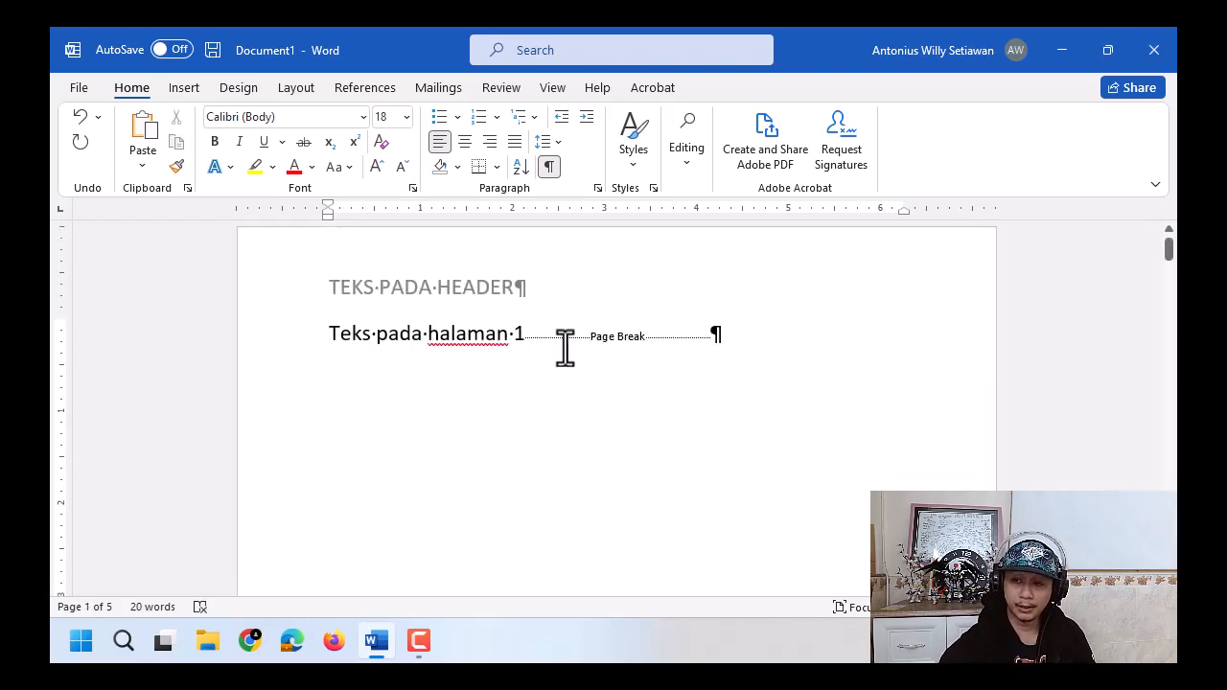
pyautogui.press('End')
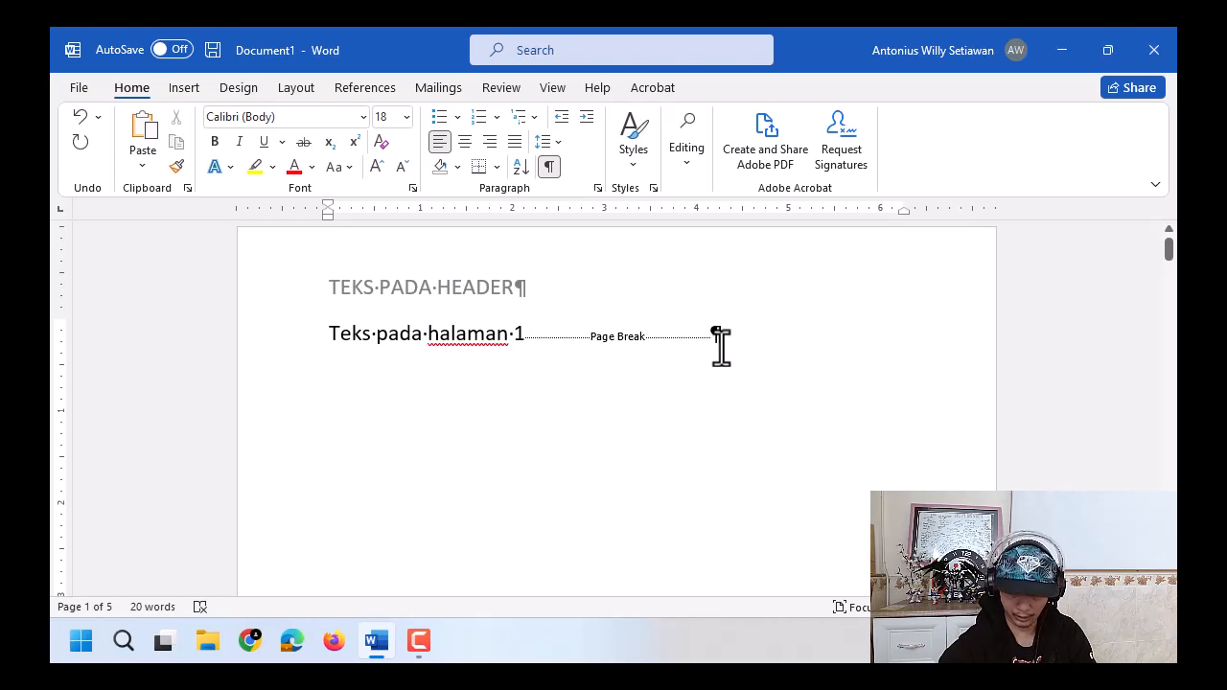
pyautogui.press('Delete')
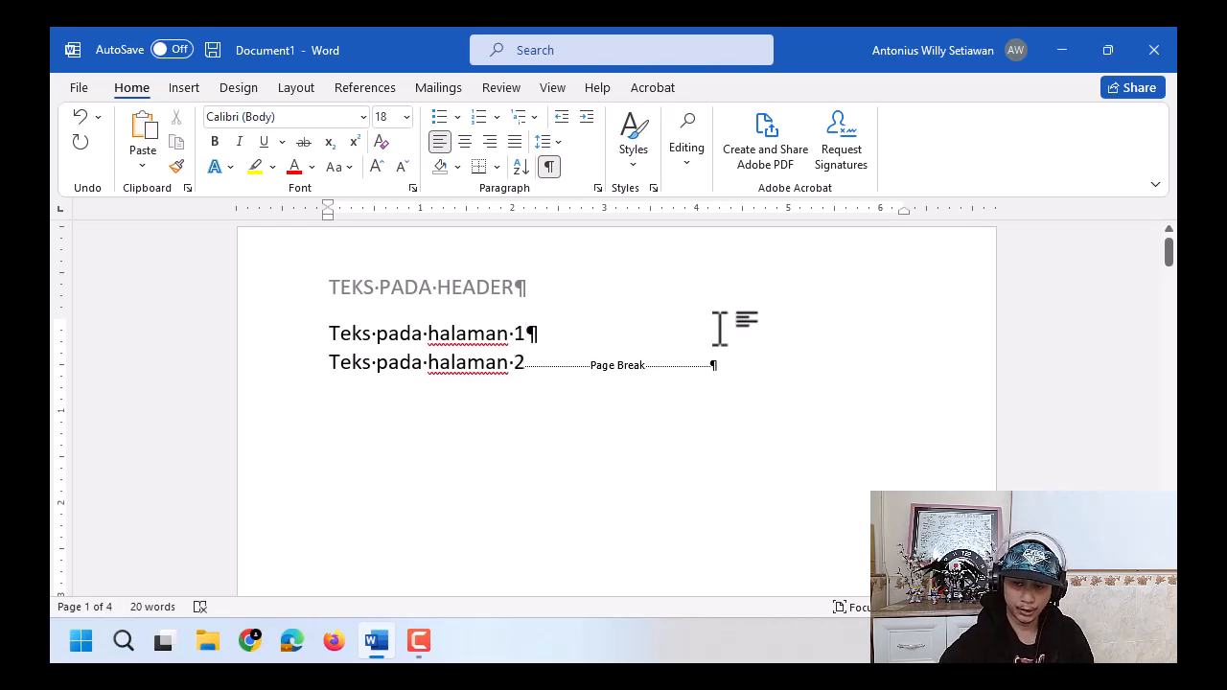
# Insert a Next Page section break on a new line after "Teks pada halaman 1".
pyautogui.press('Return')
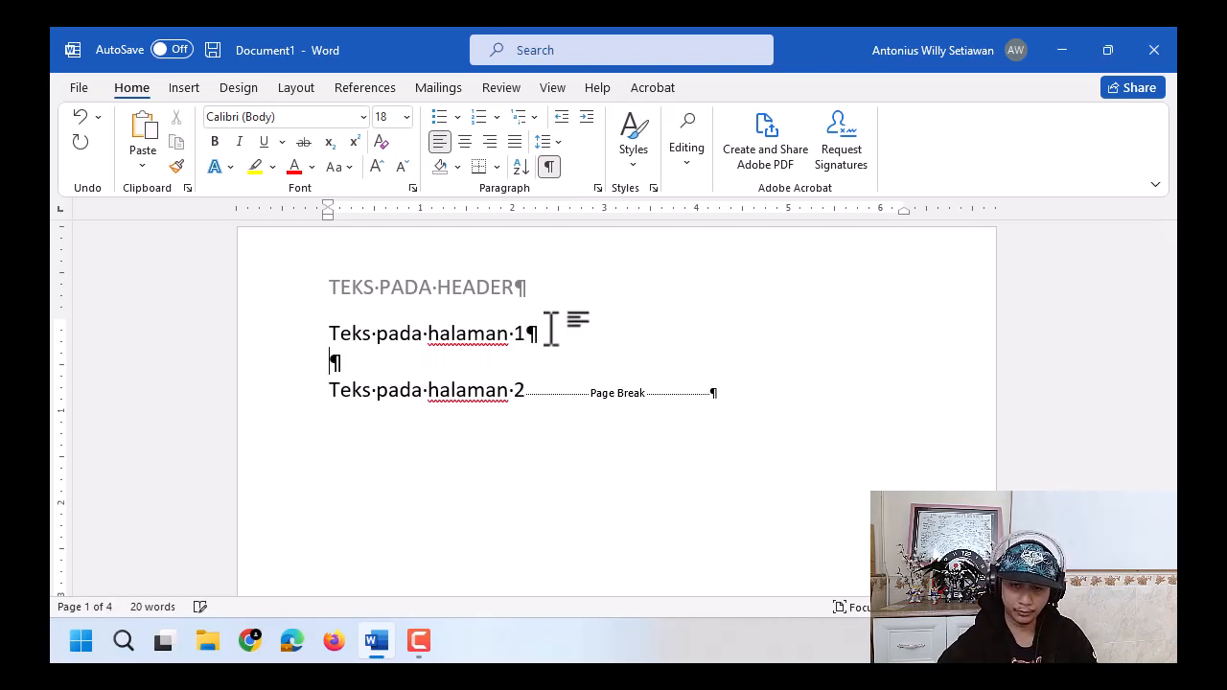
pyautogui.click(304, 92)
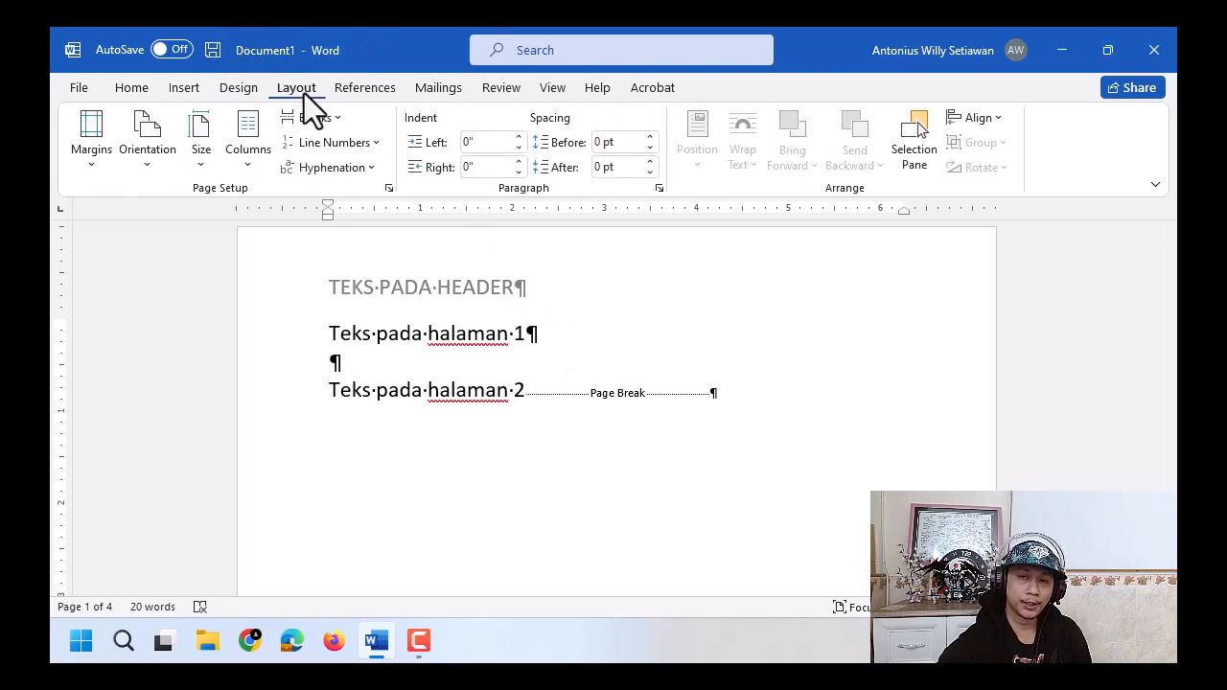
pyautogui.click(322, 118)
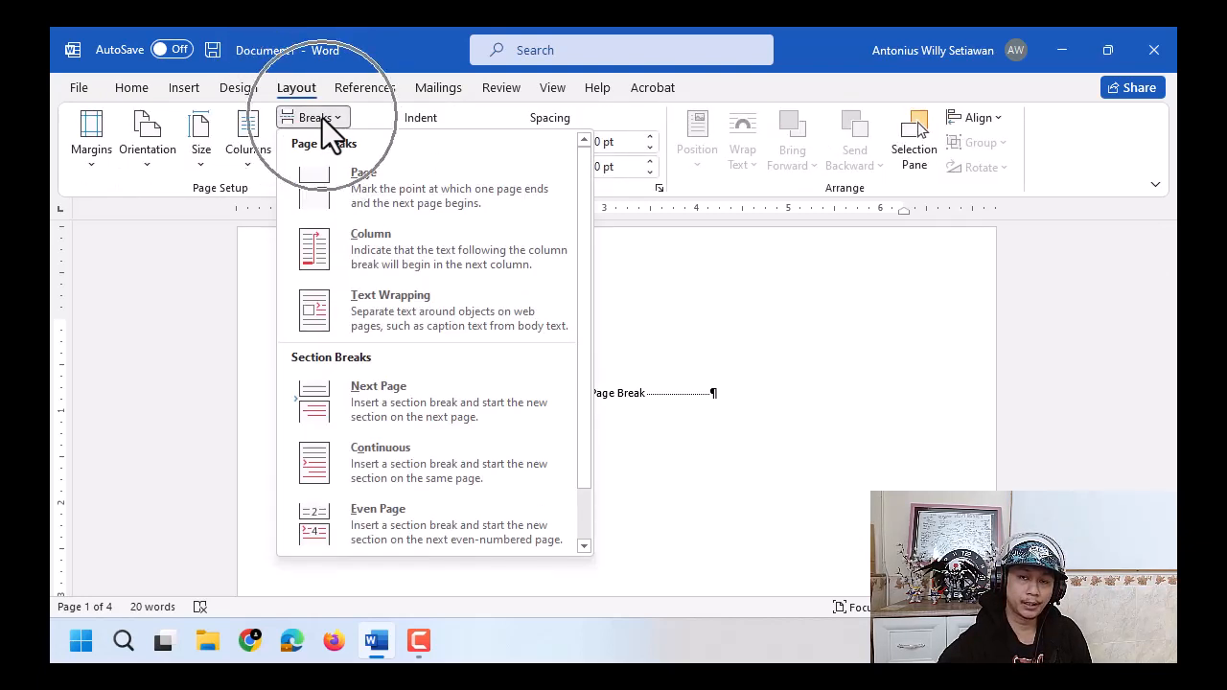
pyautogui.click(476, 403)
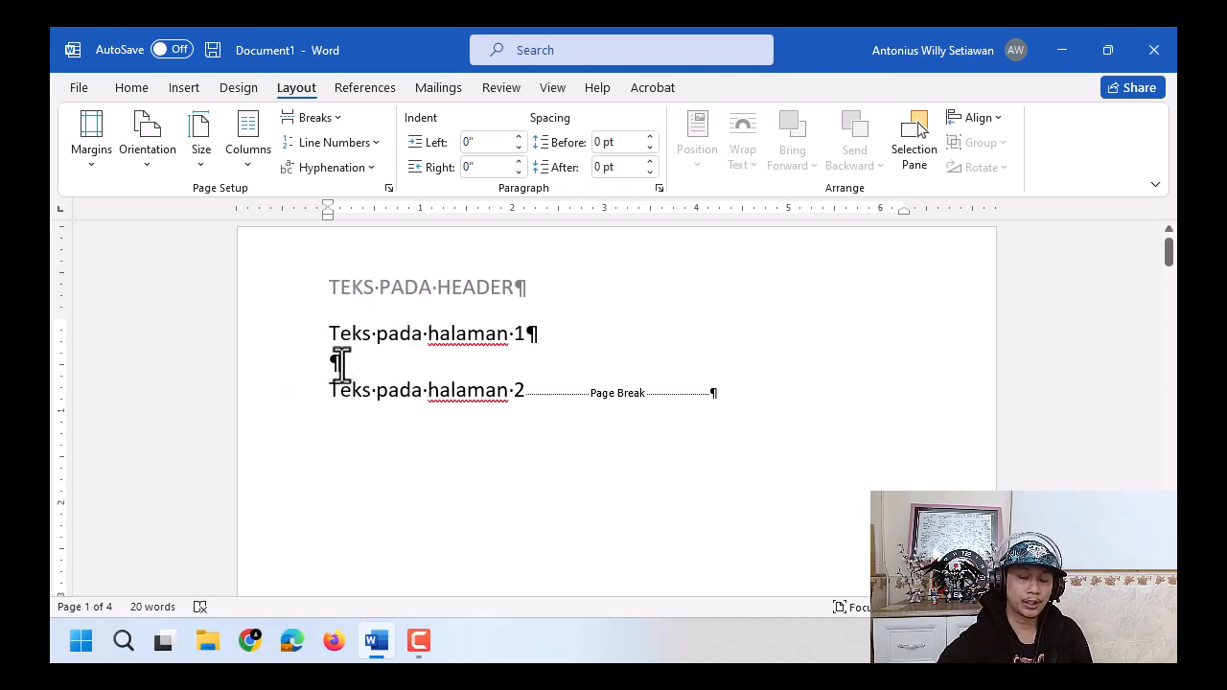
pyautogui.press('ctrl')
pyautogui.press('ctrl')
pyautogui.press('ctrl')
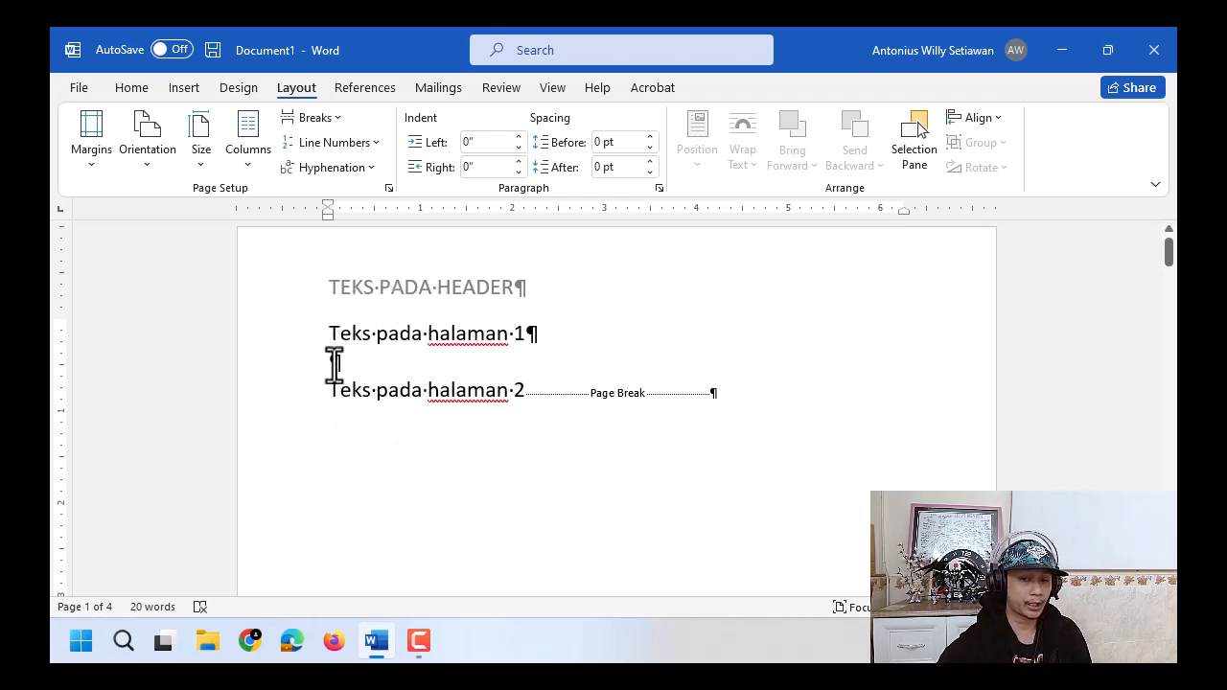
pyautogui.press('ctrl')
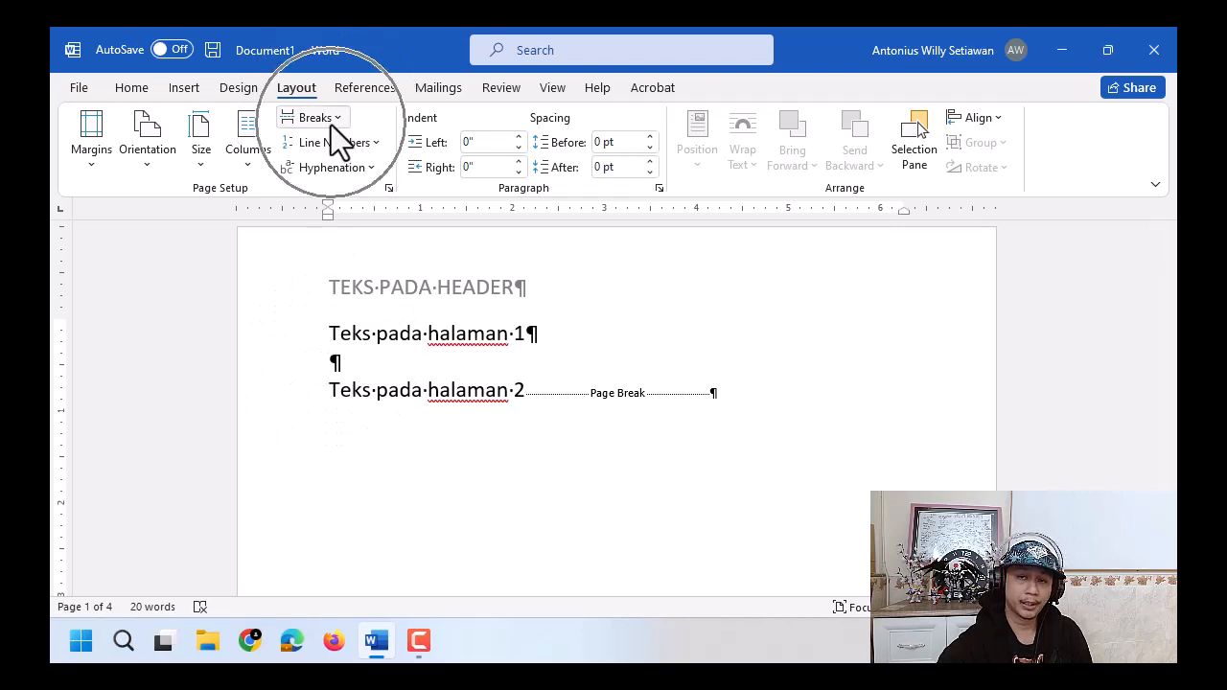
pyautogui.click(330, 125)
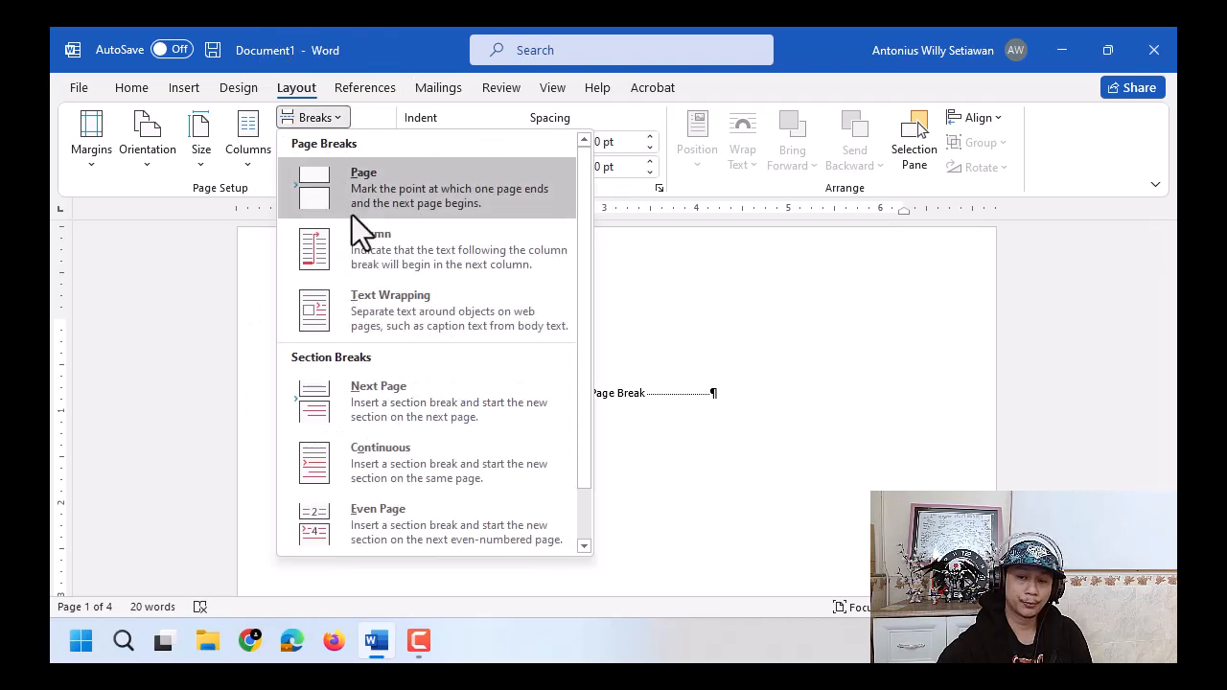
pyautogui.press('ctrl')
pyautogui.click(389, 396)
# Delete the empty paragraph above "Teks pada halaman 2" and move page 1's section break onto its own line.
pyautogui.scroll(-2, 436, 403)
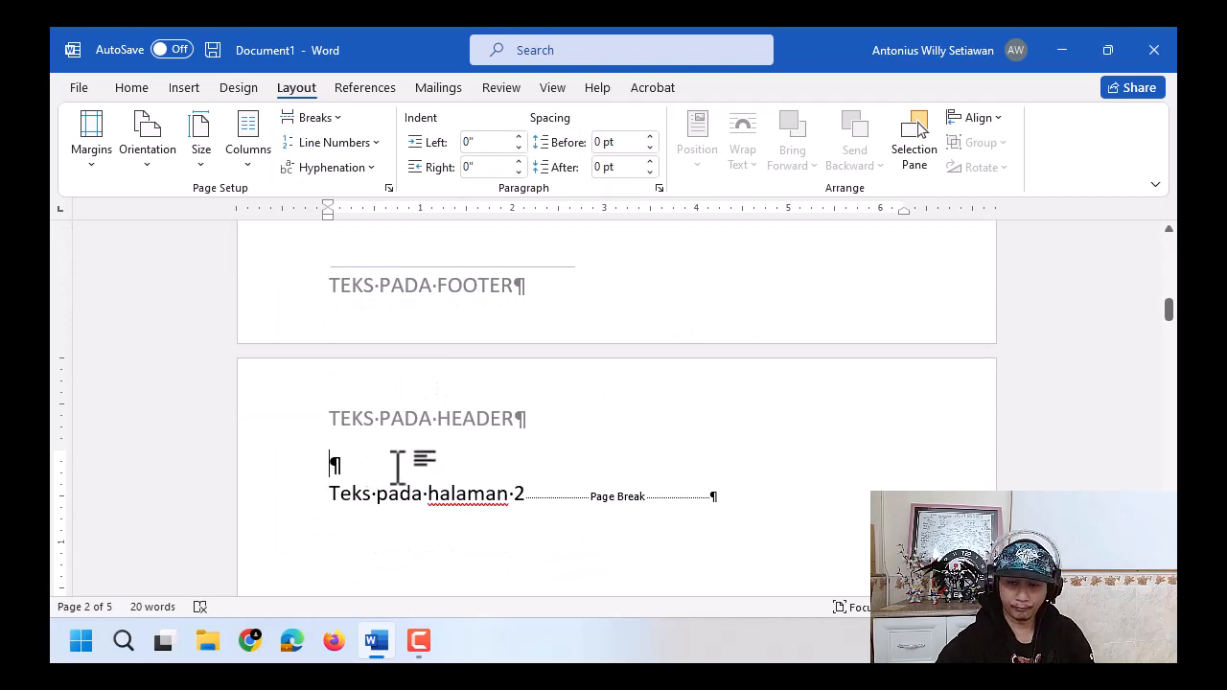
pyautogui.press('Delete')
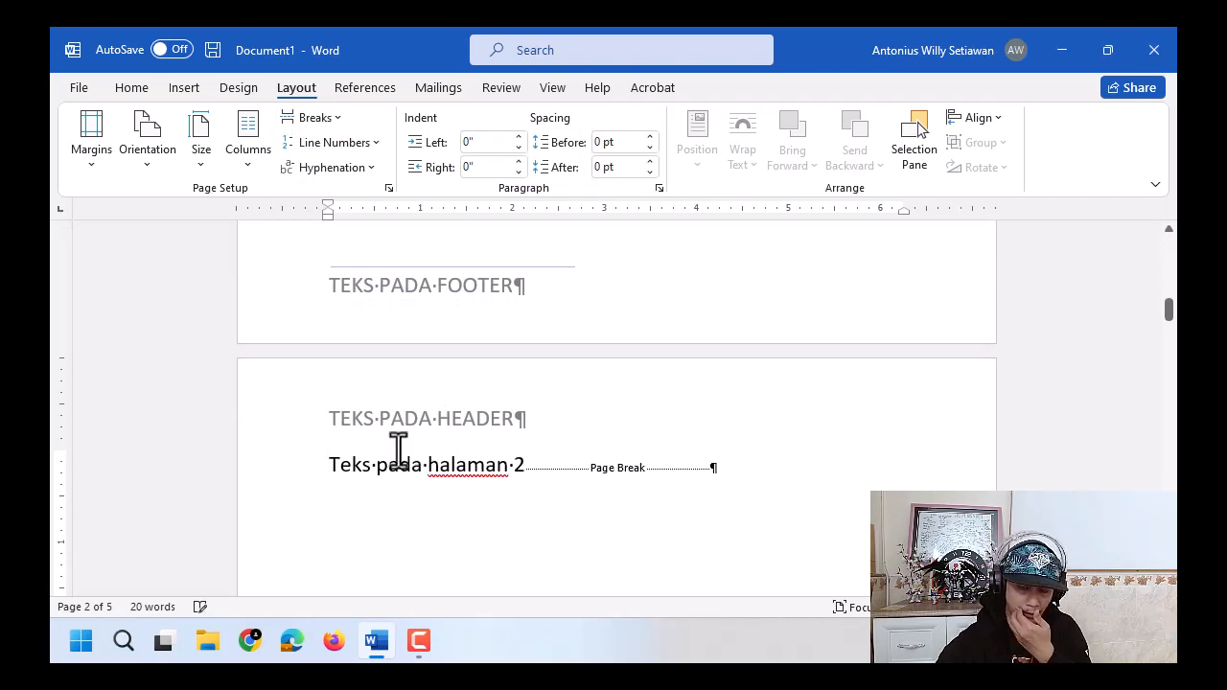
pyautogui.scroll(5, 397, 451)
pyautogui.scroll(3, 398, 441)
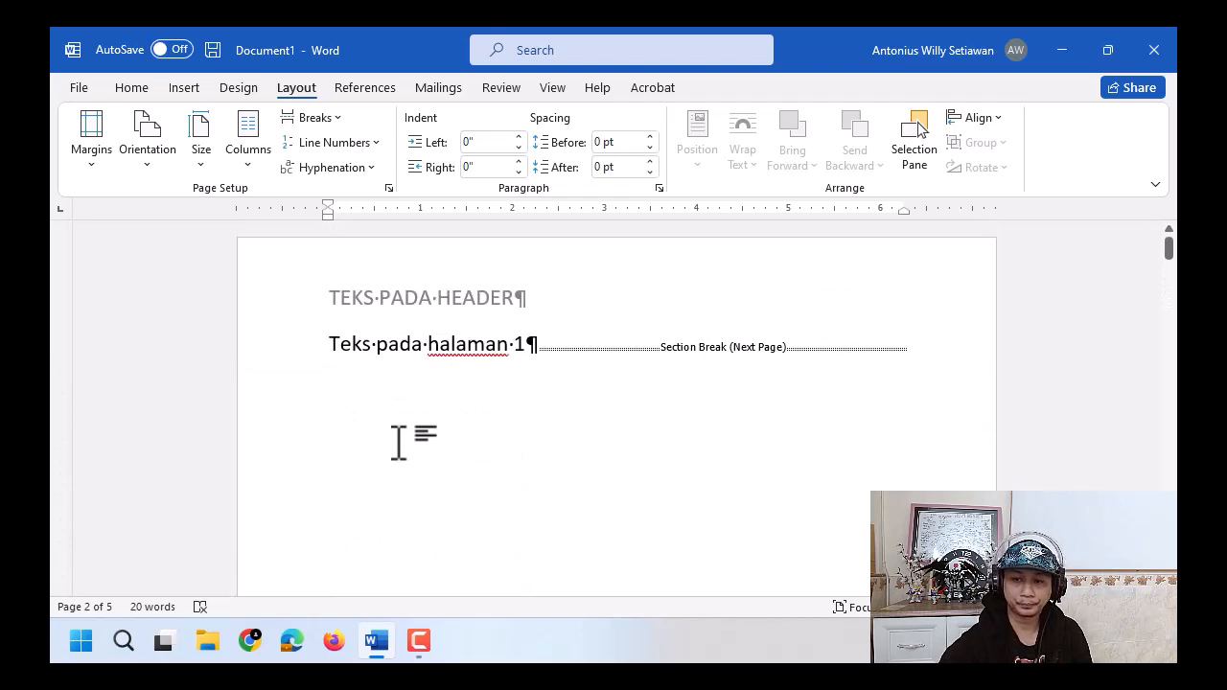
pyautogui.click(539, 347)
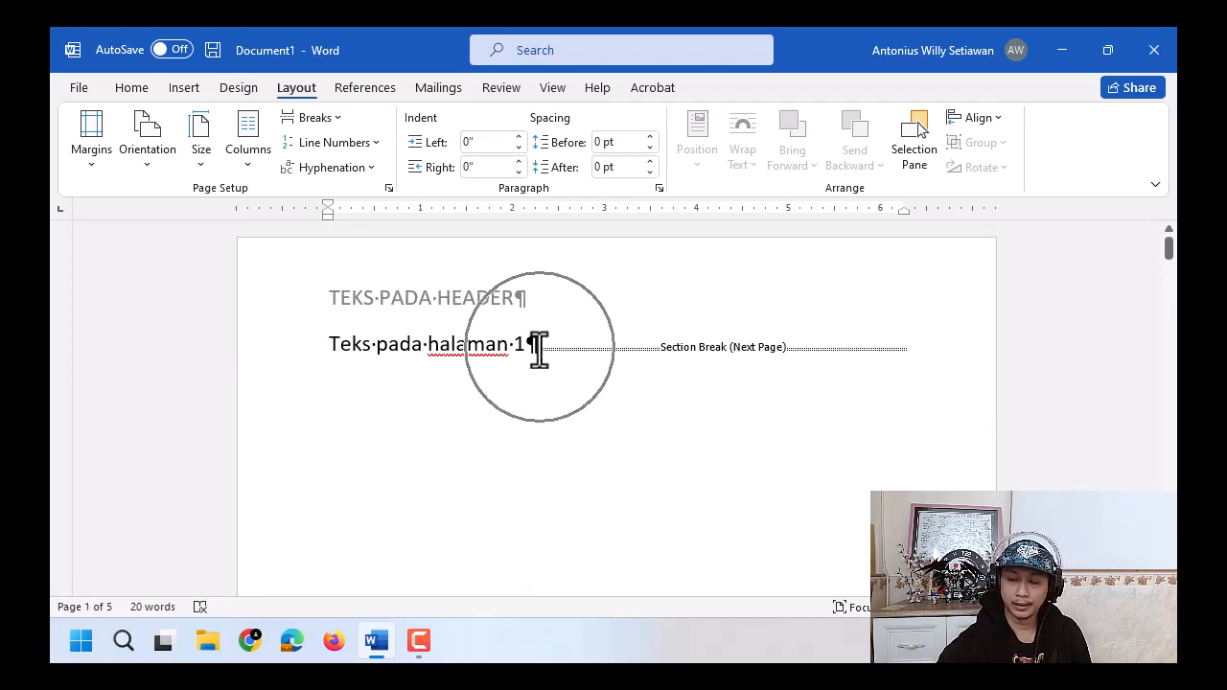
pyautogui.click(733, 350)
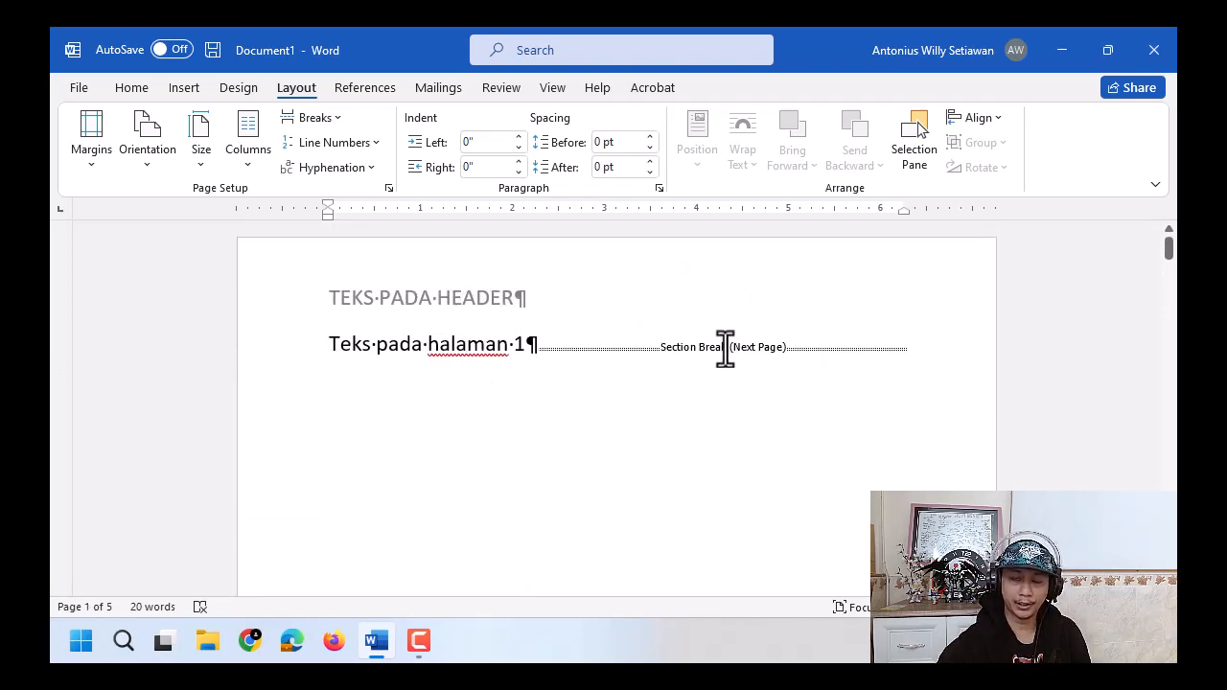
pyautogui.click(534, 347)
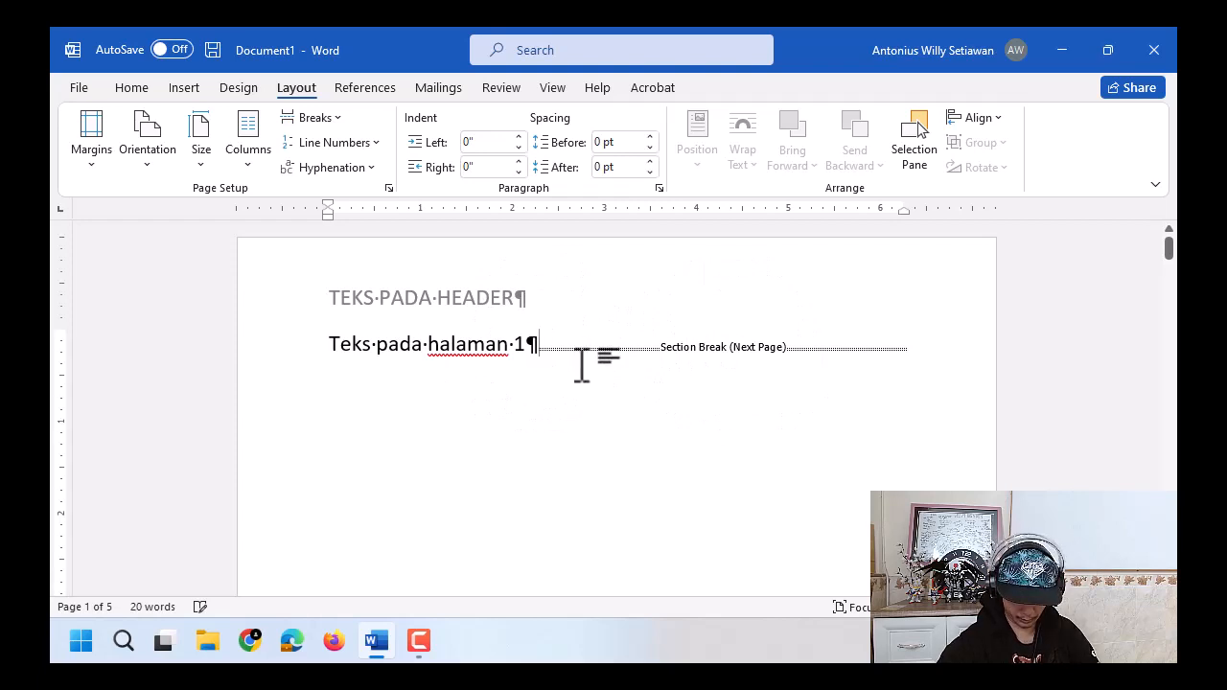
pyautogui.press('Return')
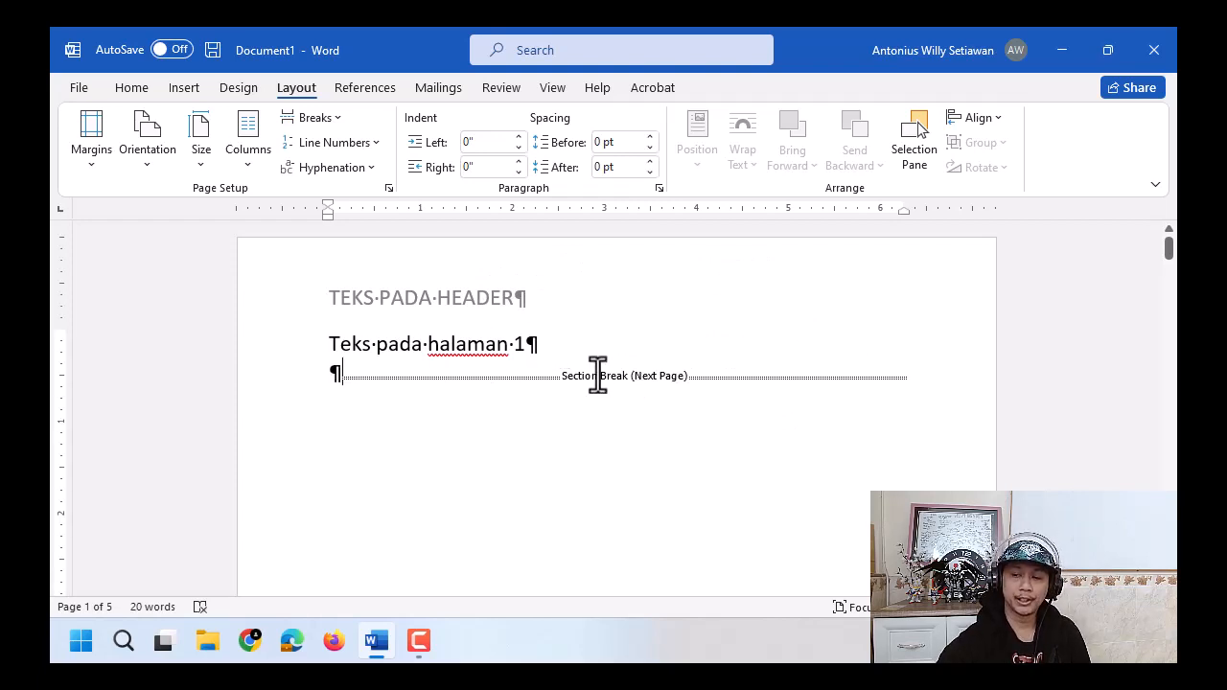
# Review the text before the section break on page 1 and where the text after it starts on page 2.
pyautogui.scroll(-3, 572, 374)
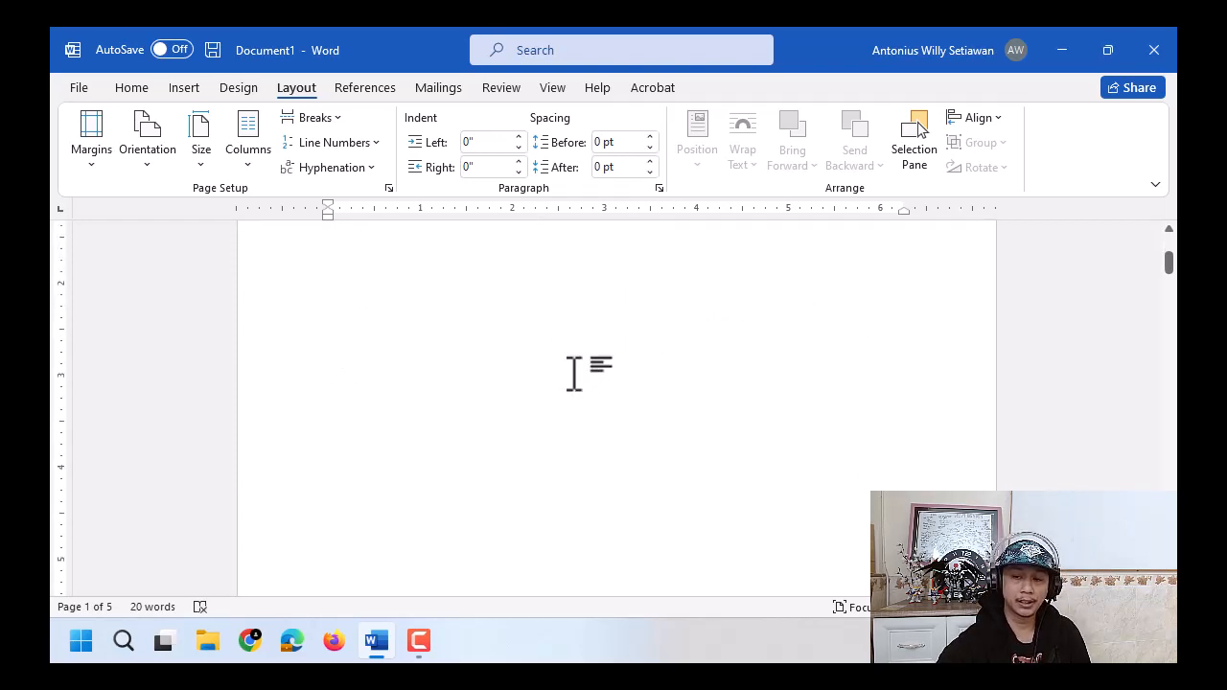
pyautogui.scroll(3, 566, 369)
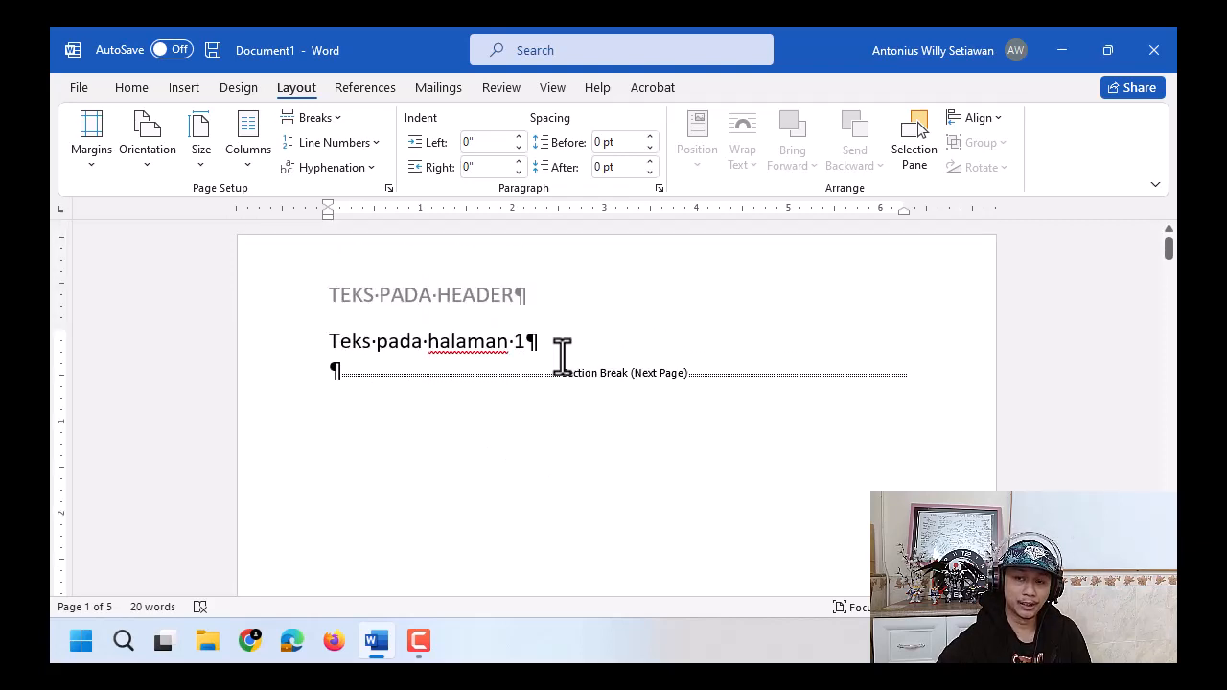
pyautogui.click(276, 347)
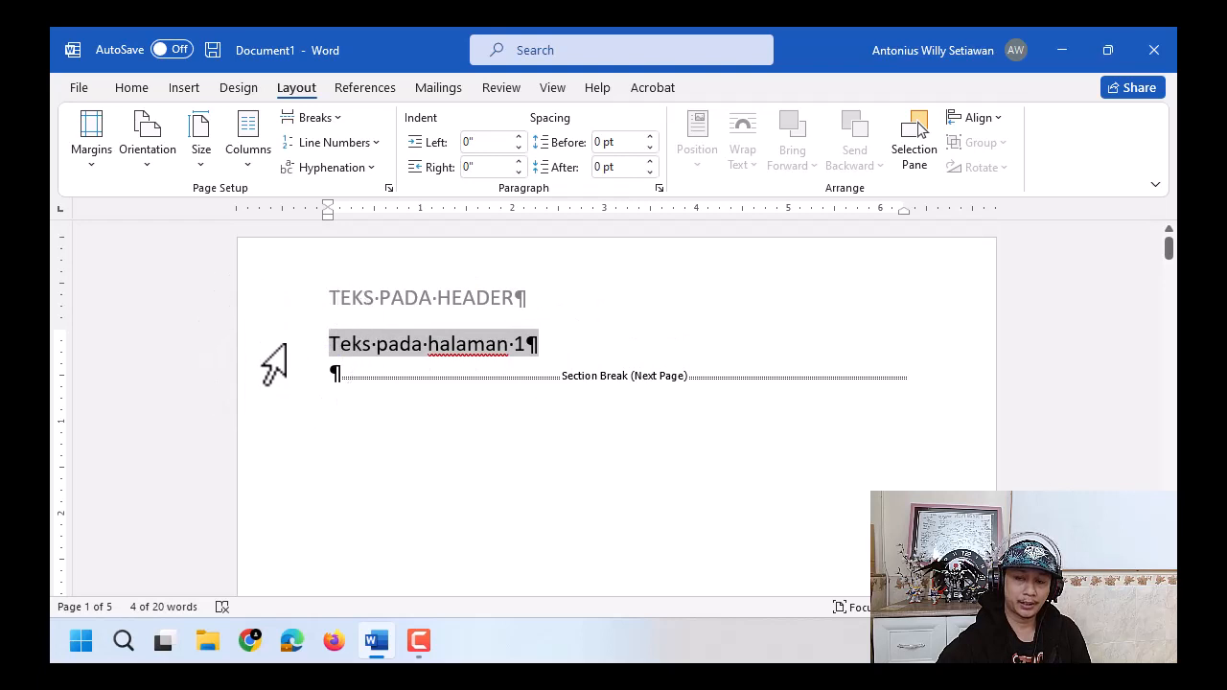
pyautogui.click(276, 353)
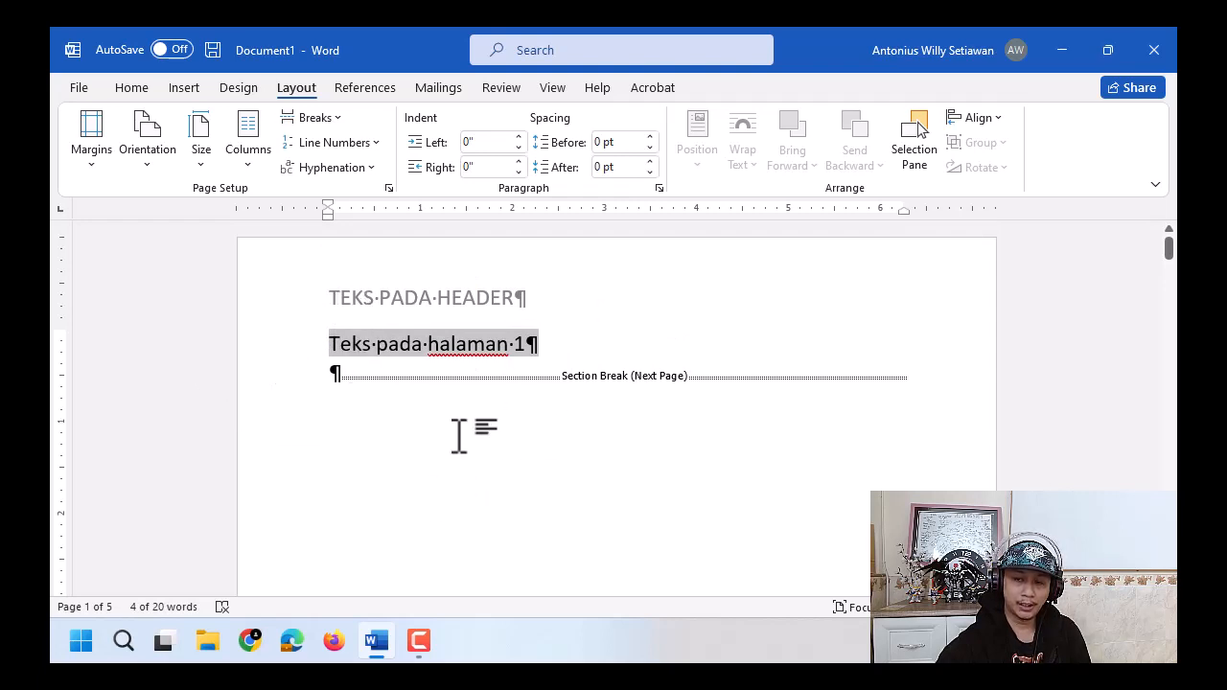
pyautogui.scroll(-2, 459, 434)
pyautogui.scroll(2, 466, 466)
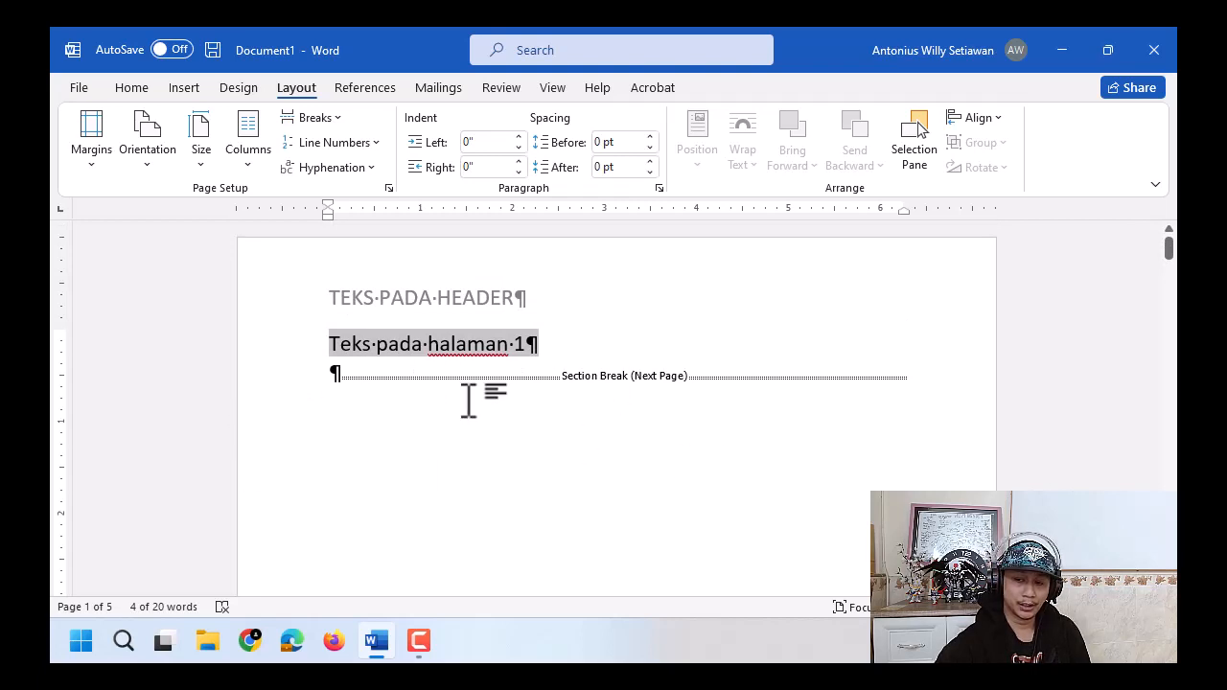
pyautogui.click(611, 376)
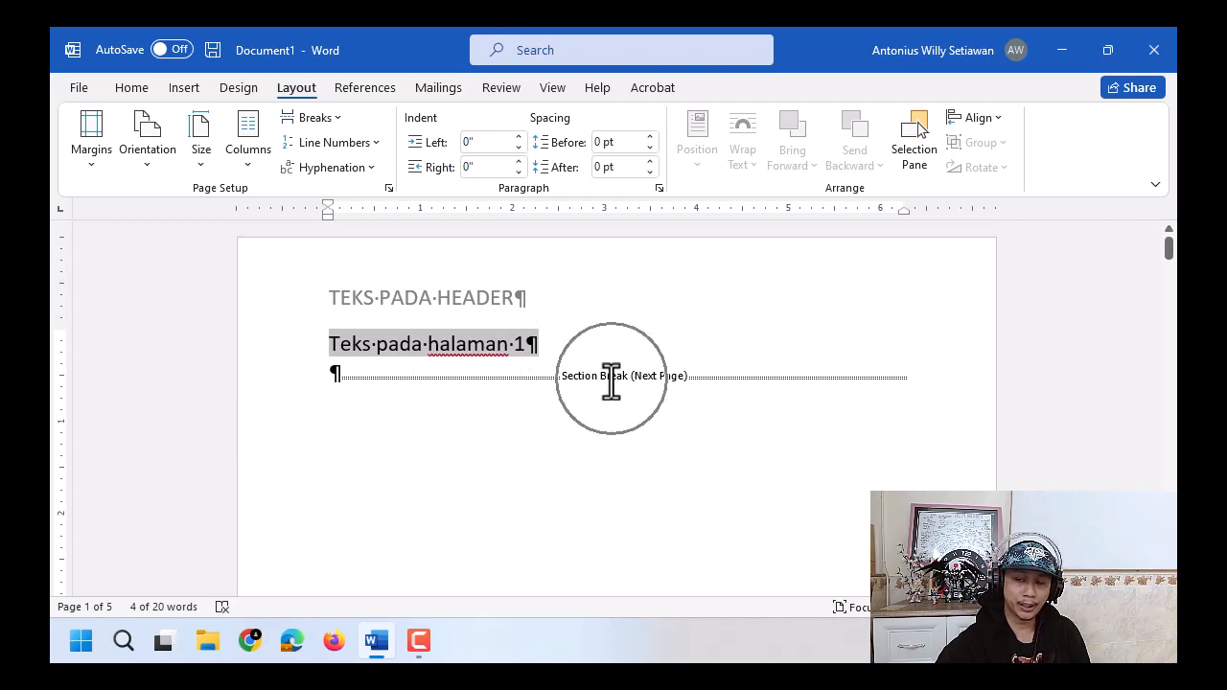
pyautogui.scroll(-10, 608, 393)
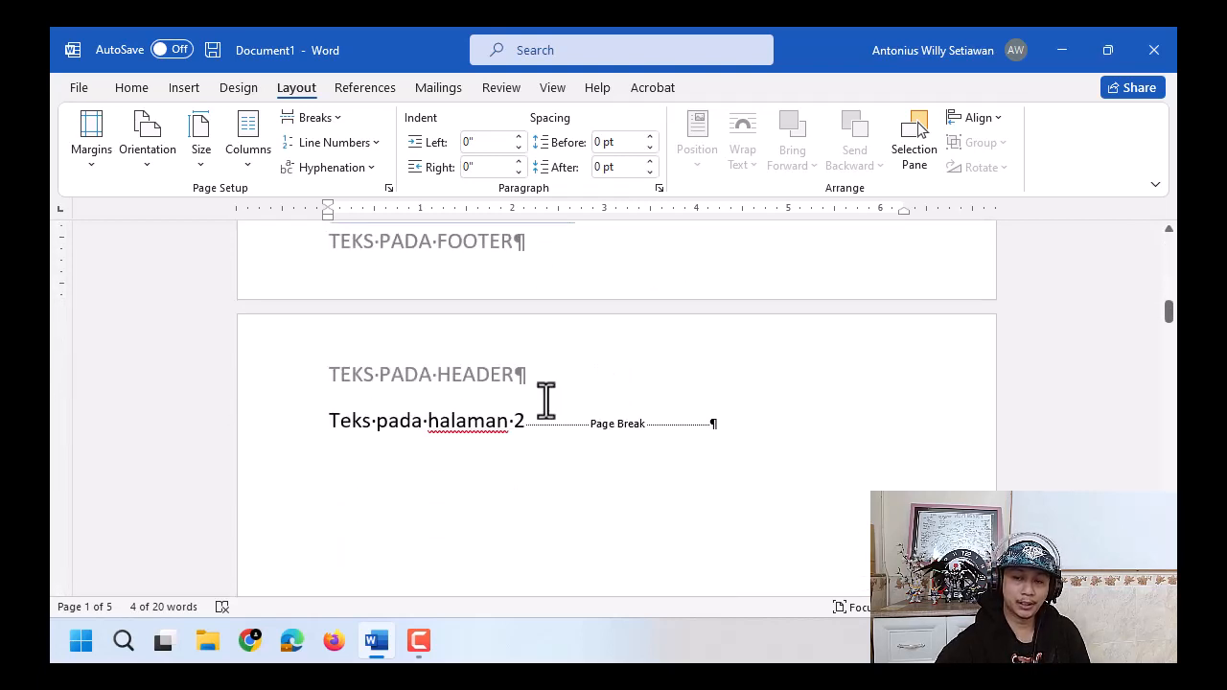
pyautogui.click(328, 420)
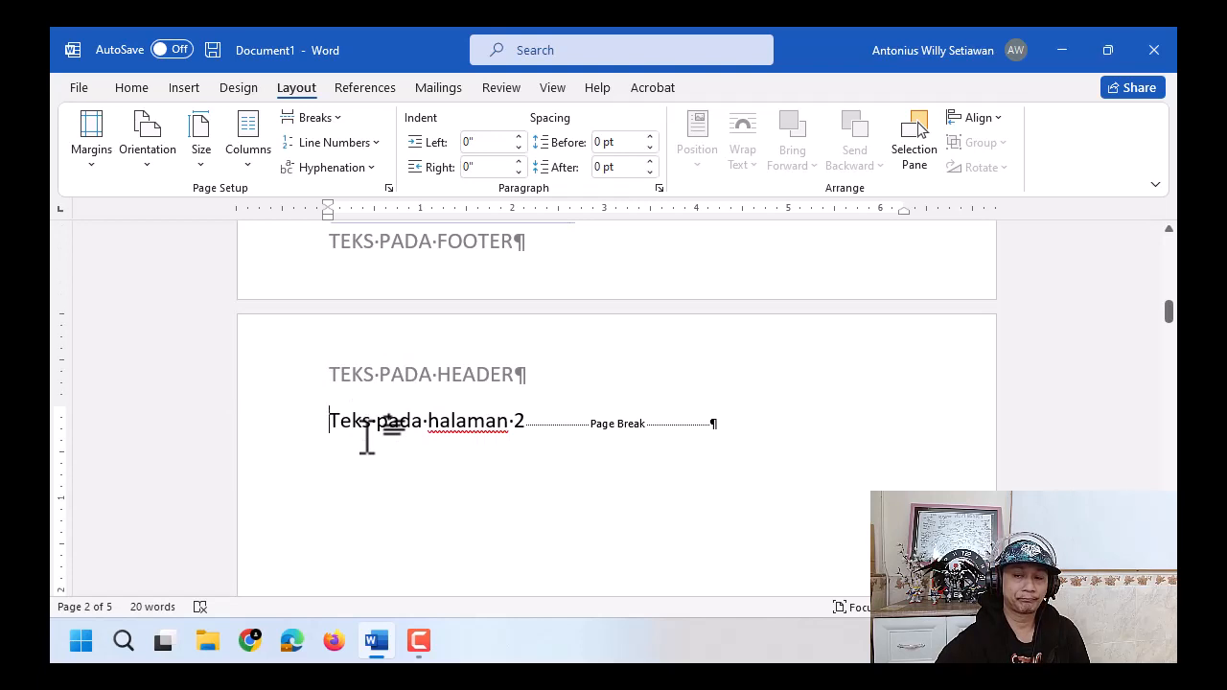
# Open the page 1 footer for editing.
pyautogui.scroll(2, 366, 437)
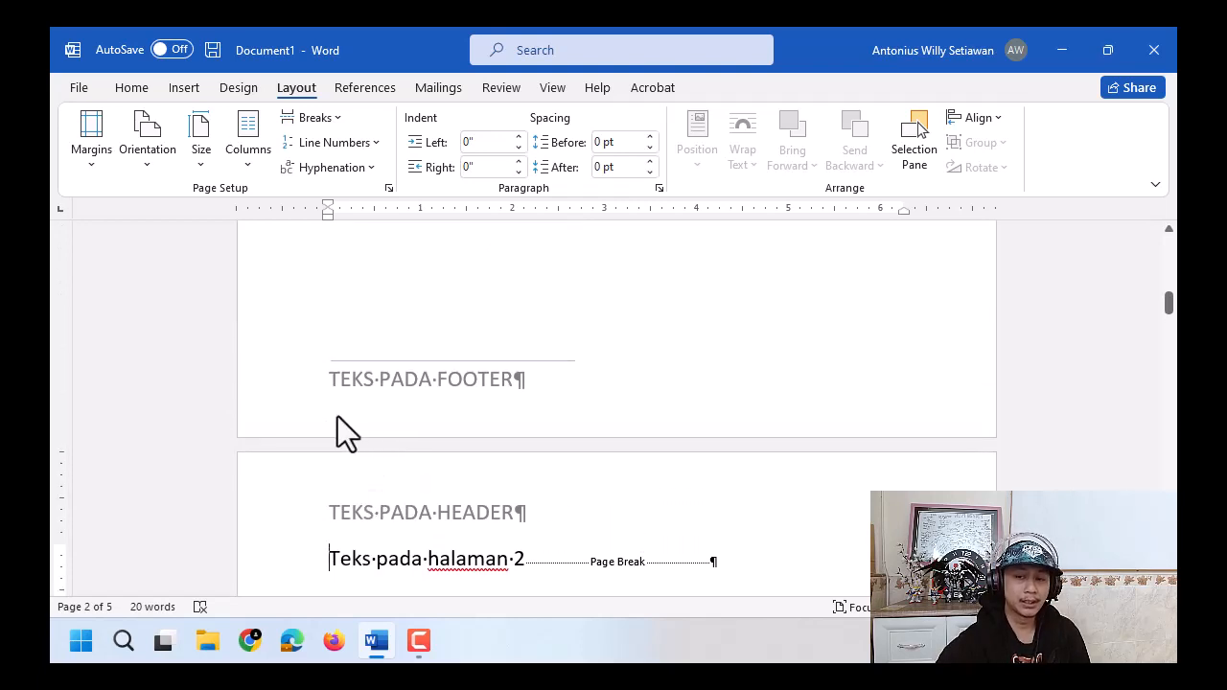
pyautogui.click(331, 395)
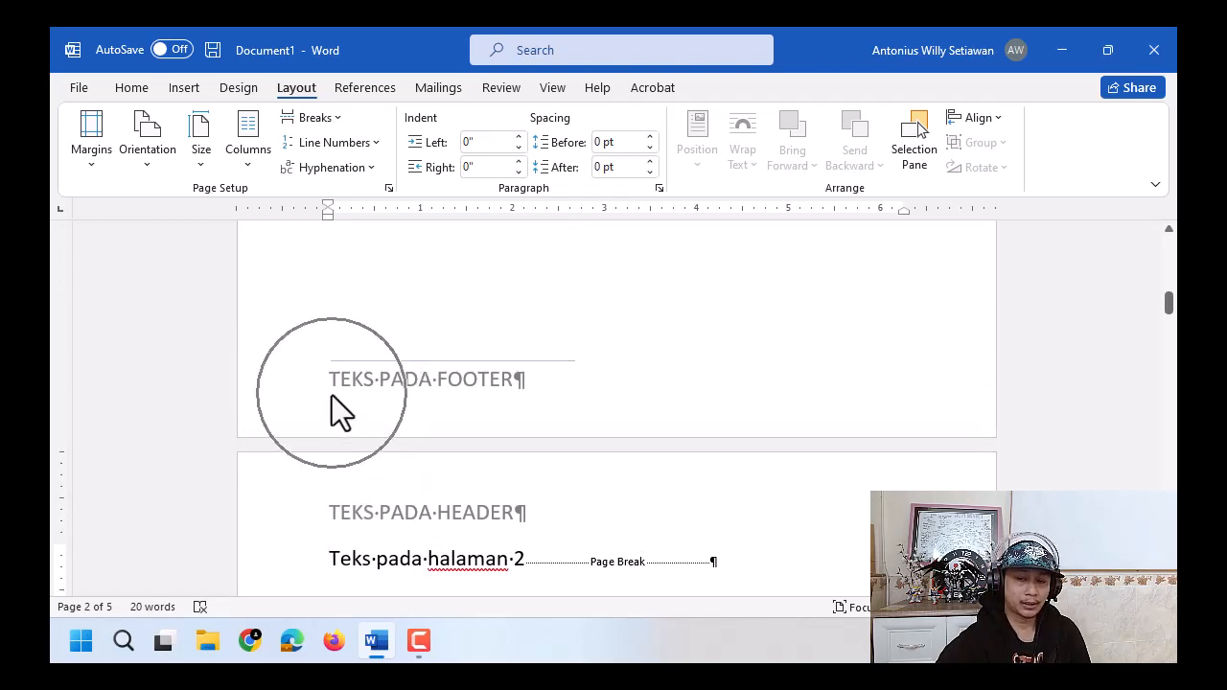
pyautogui.click(332, 395)
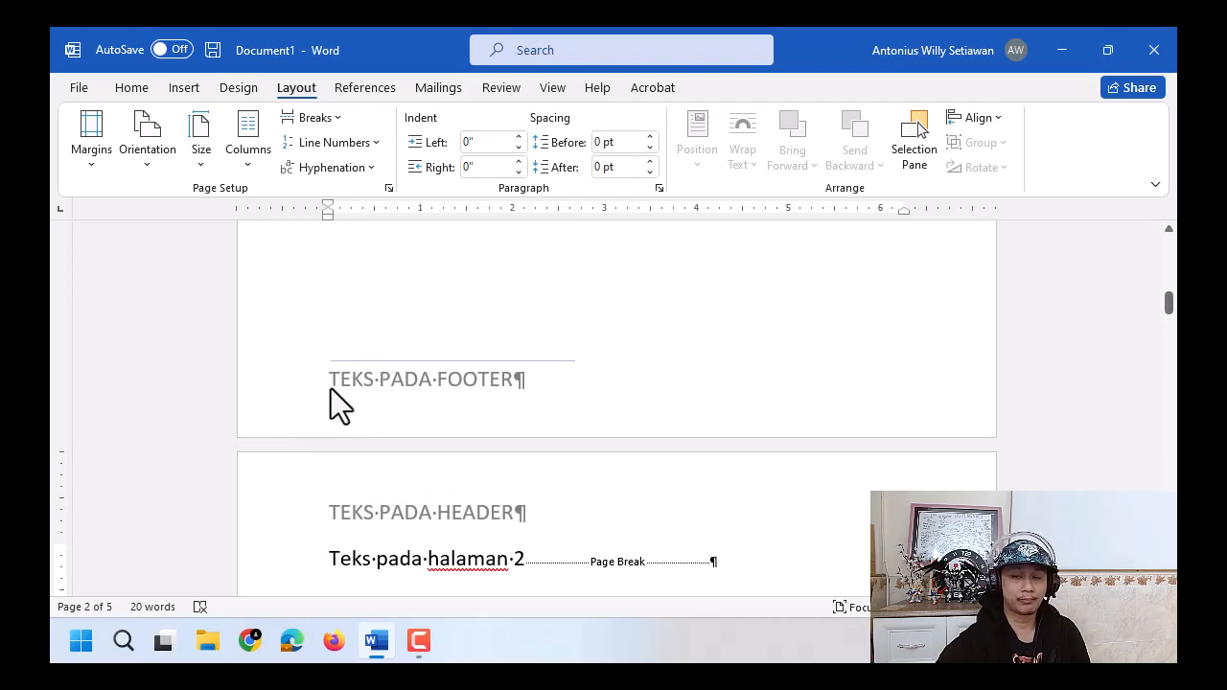
pyautogui.doubleClick(330, 389)
pyautogui.click(300, 352)
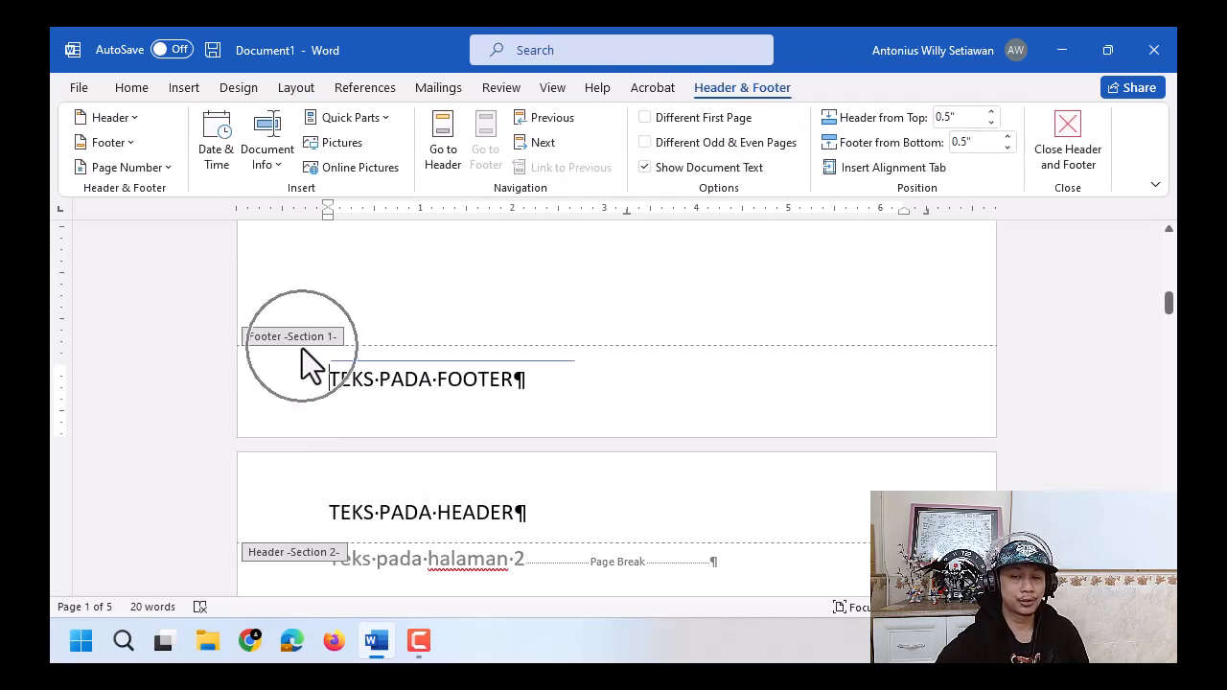
pyautogui.click(300, 351)
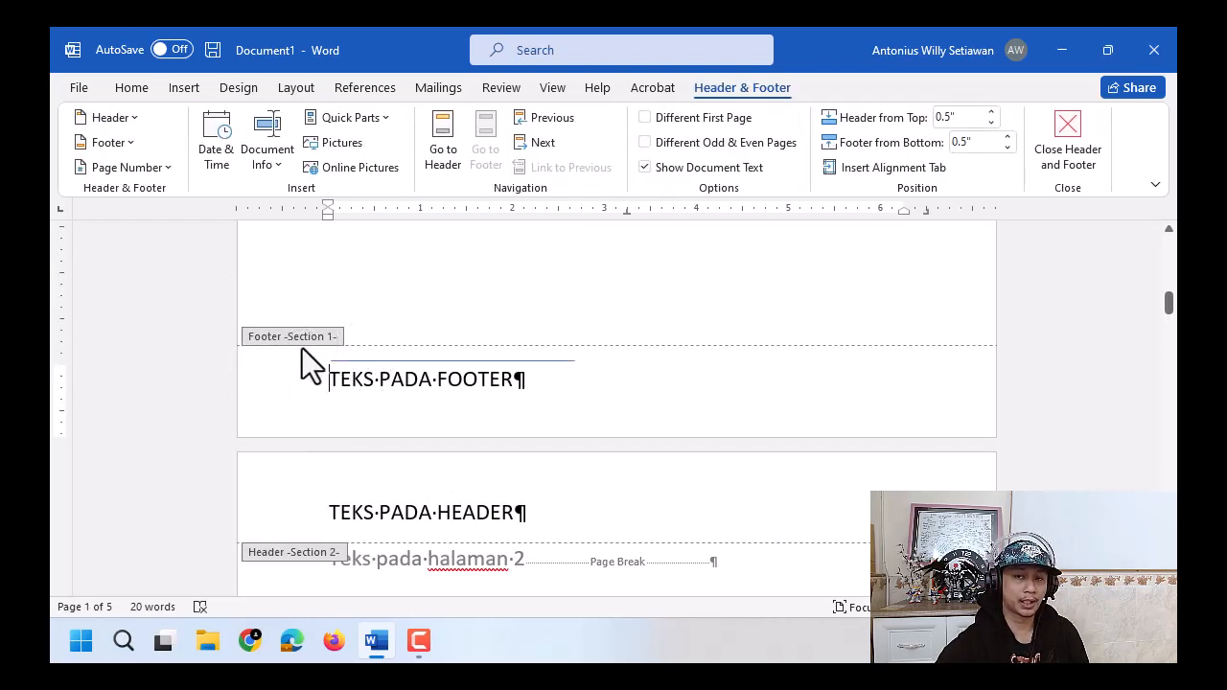
# Compare the section labels of the headers and footers on pages 1 and 2, and check the section break on page 1.
pyautogui.scroll(10, 302, 350)
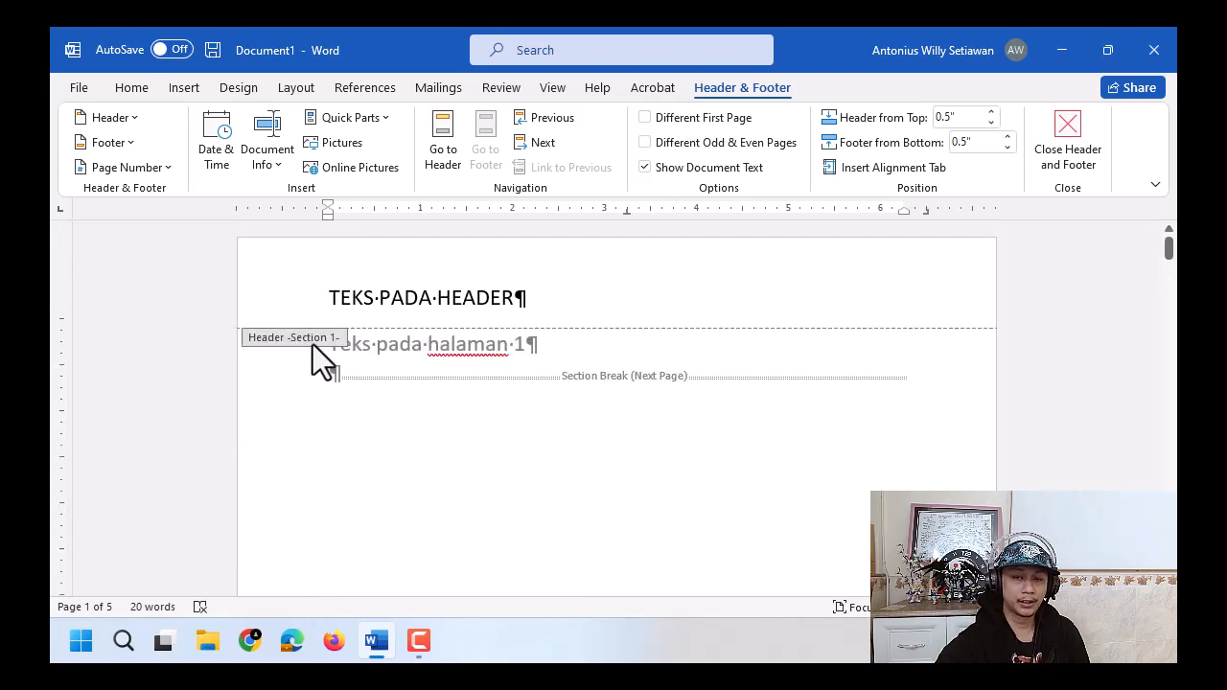
pyautogui.click(312, 344)
pyautogui.scroll(-3, 338, 384)
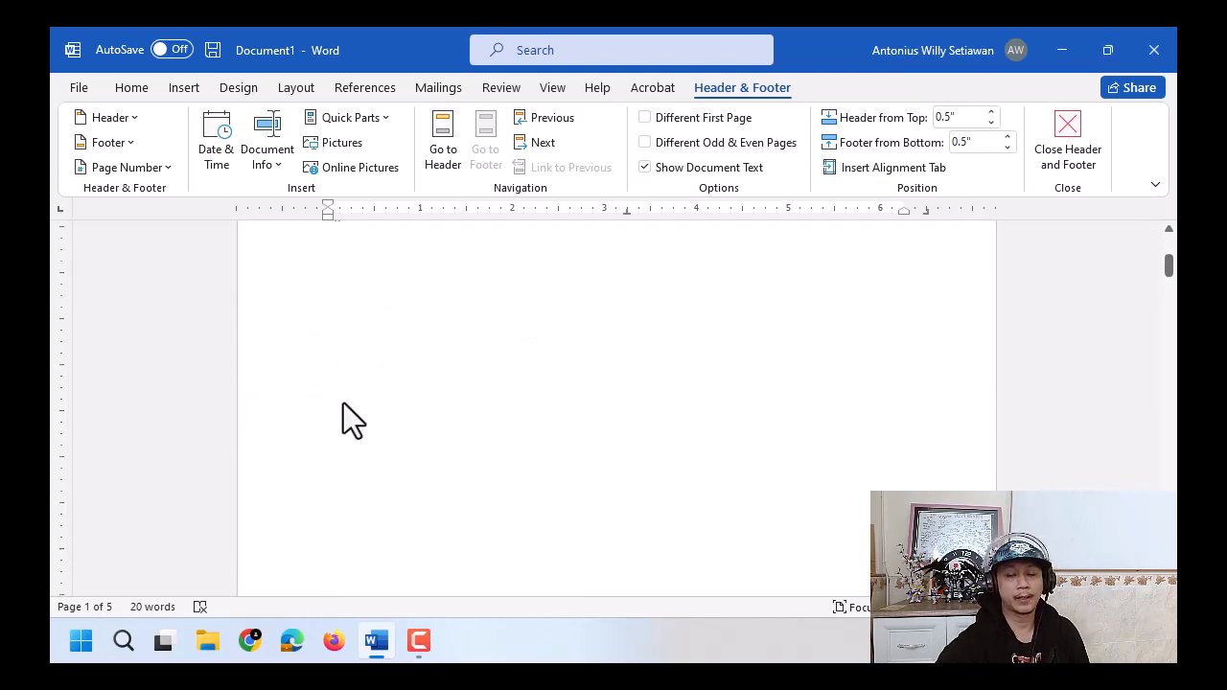
pyautogui.scroll(-5, 343, 403)
pyautogui.click(310, 377)
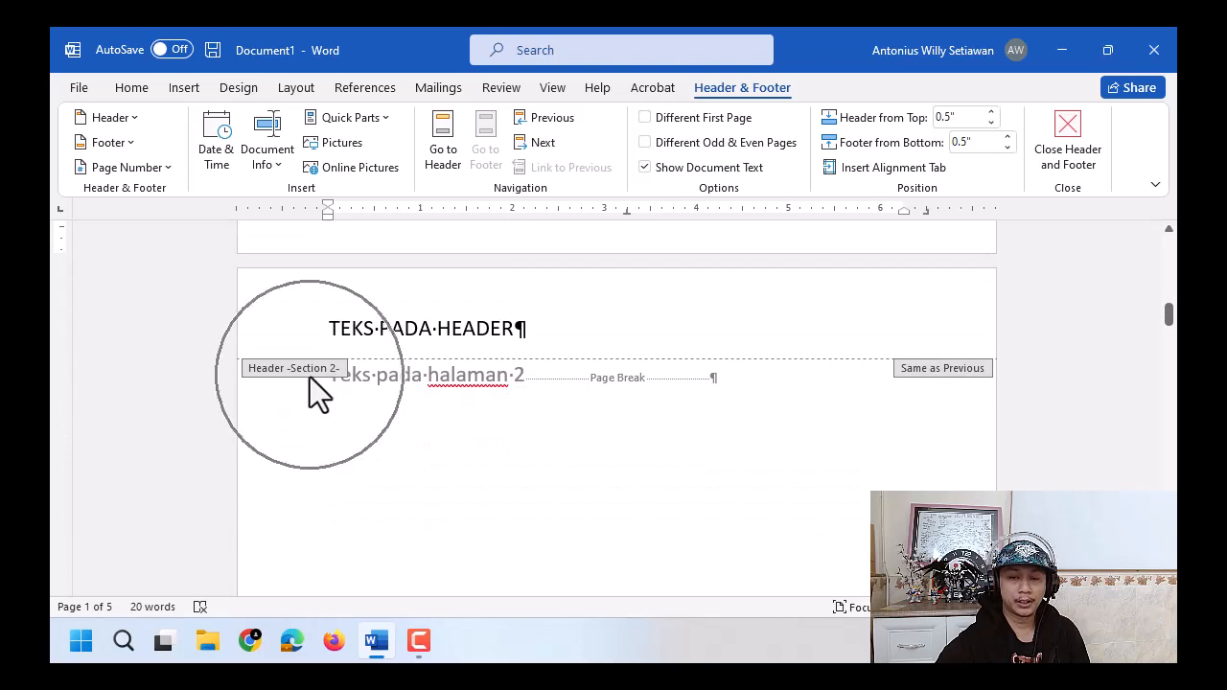
pyautogui.scroll(-3, 325, 384)
pyautogui.scroll(-3, 338, 388)
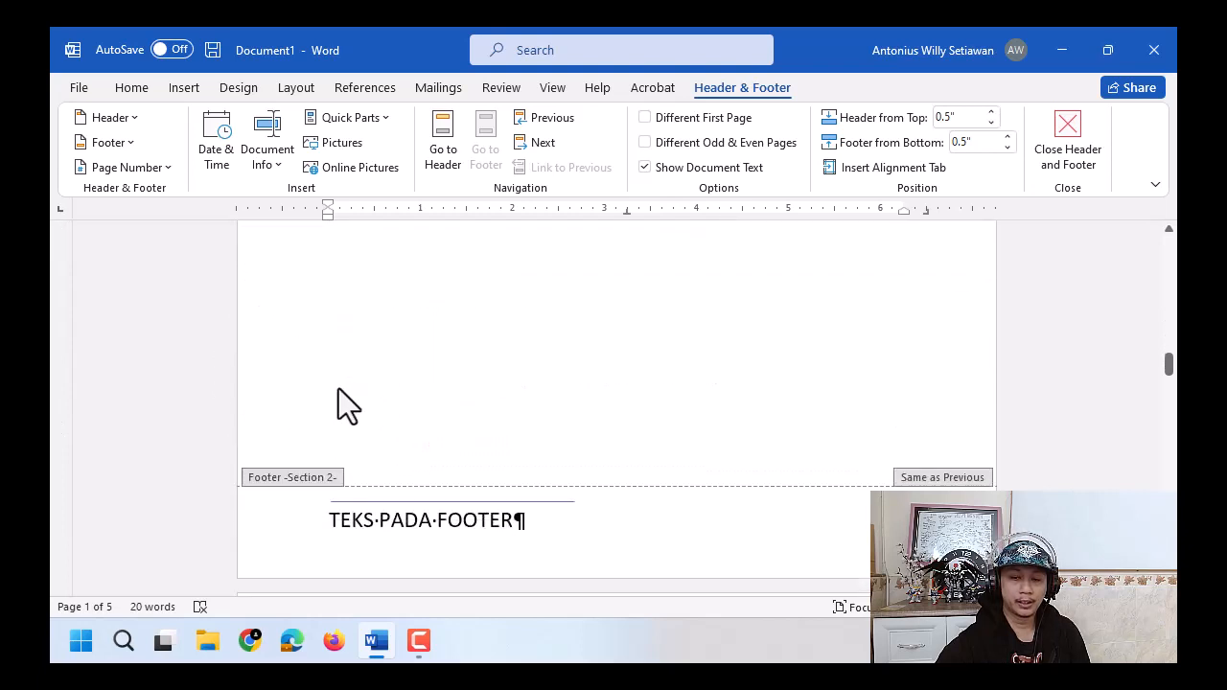
pyautogui.click(302, 470)
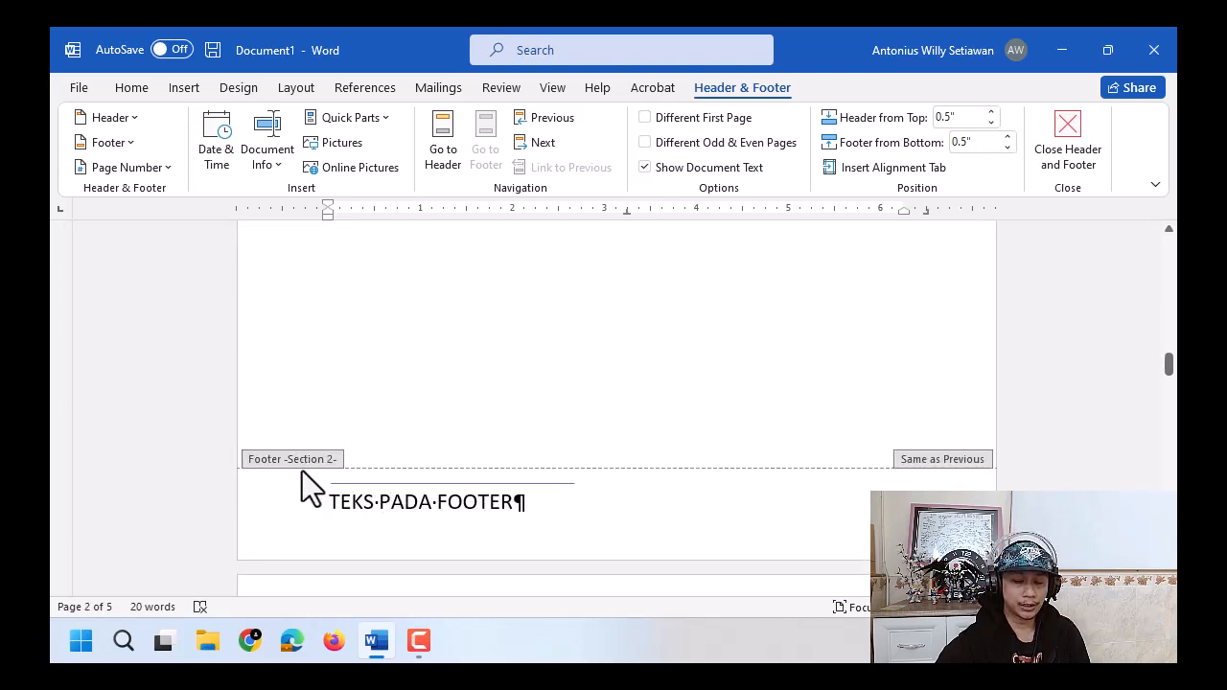
pyautogui.scroll(15, 302, 471)
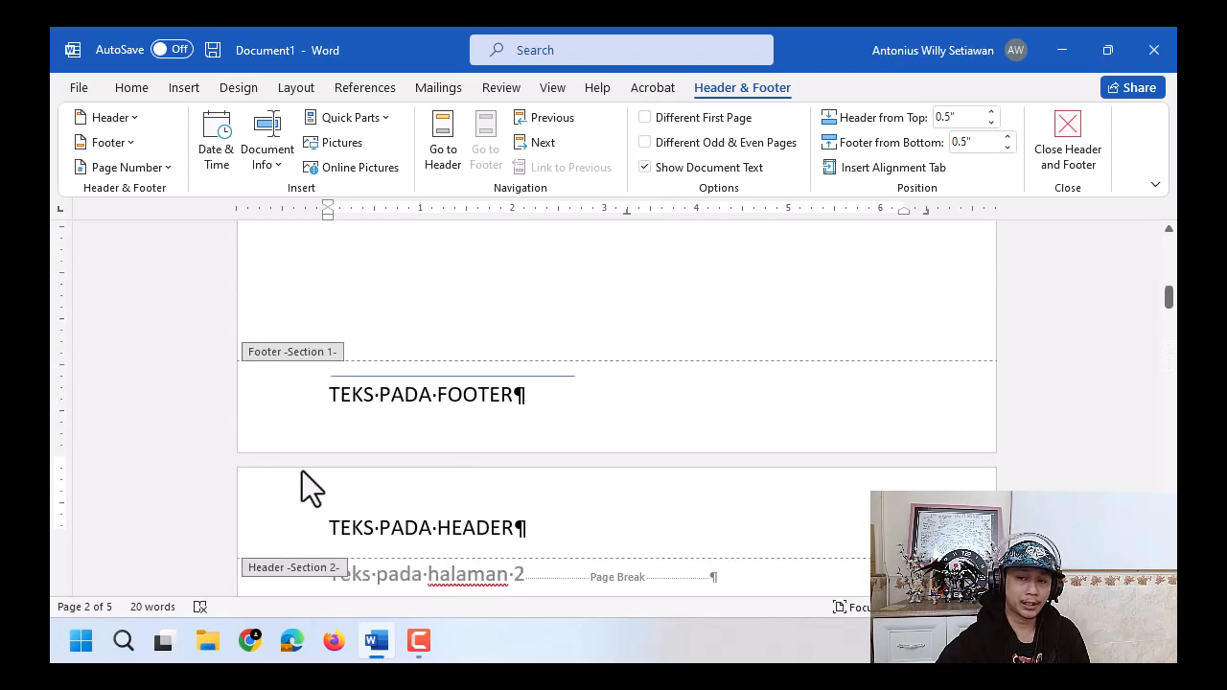
pyautogui.scroll(10, 302, 472)
pyautogui.click(476, 318)
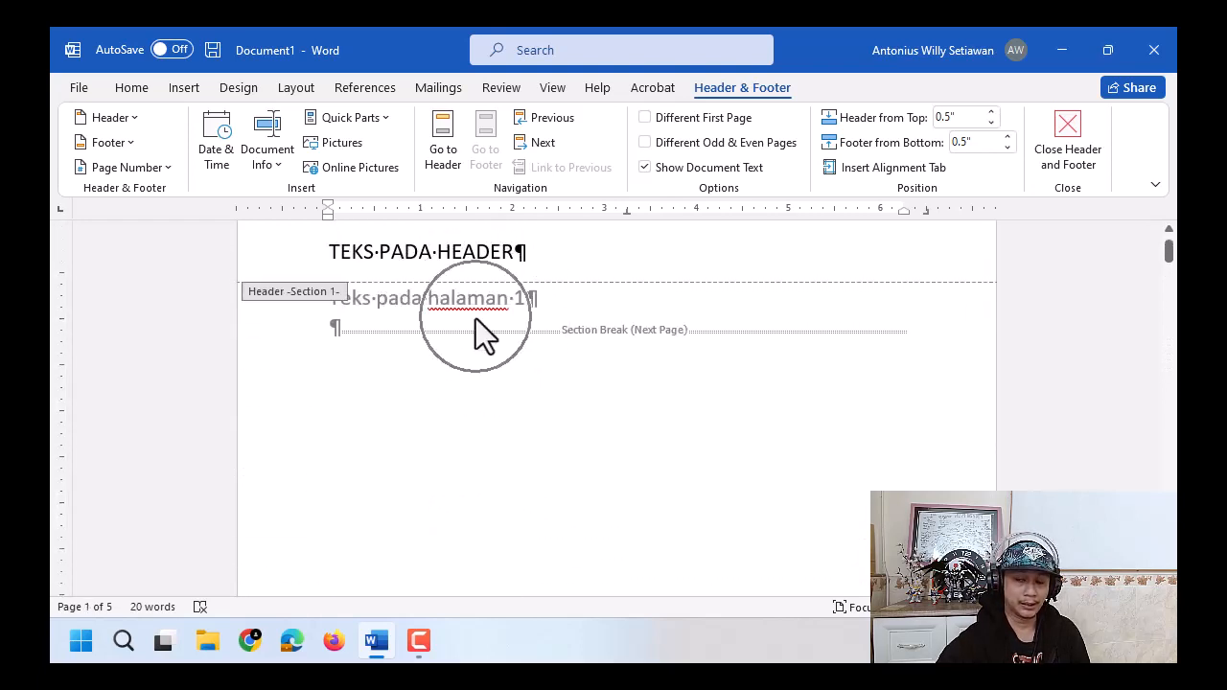
pyautogui.click(587, 340)
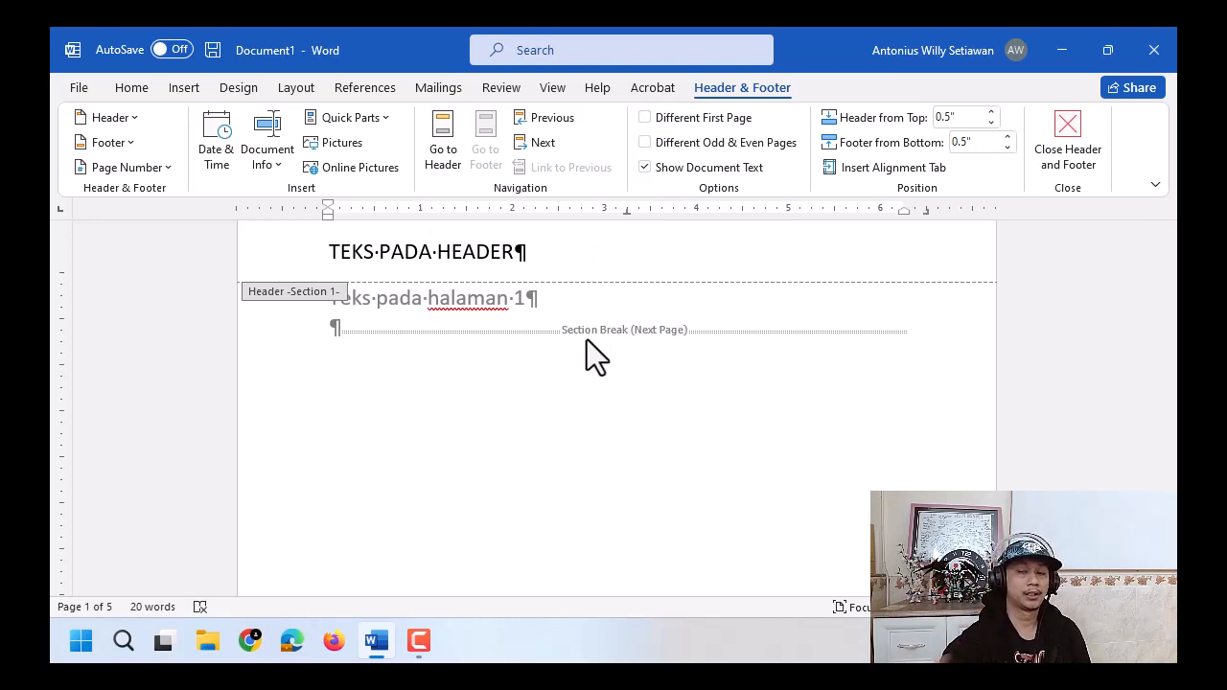
# Check the section labels of the headers and footers from page 1 through page 4.
pyautogui.click(526, 385)
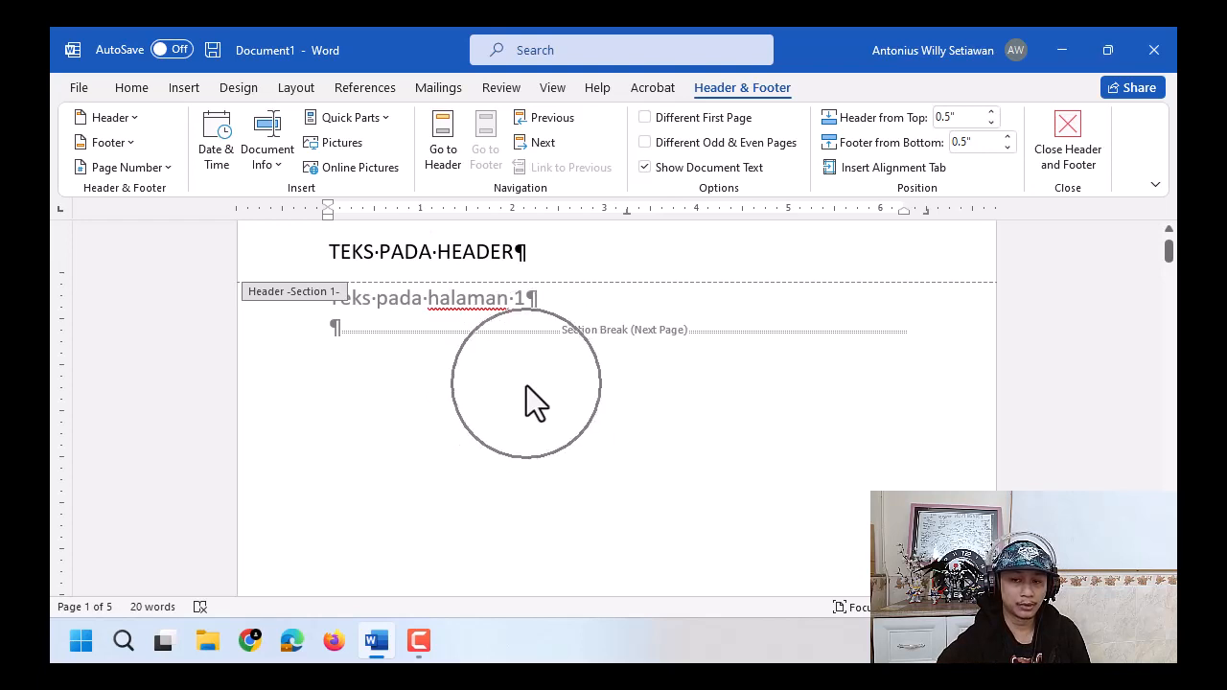
pyautogui.scroll(-3, 516, 467)
pyautogui.scroll(-5, 514, 471)
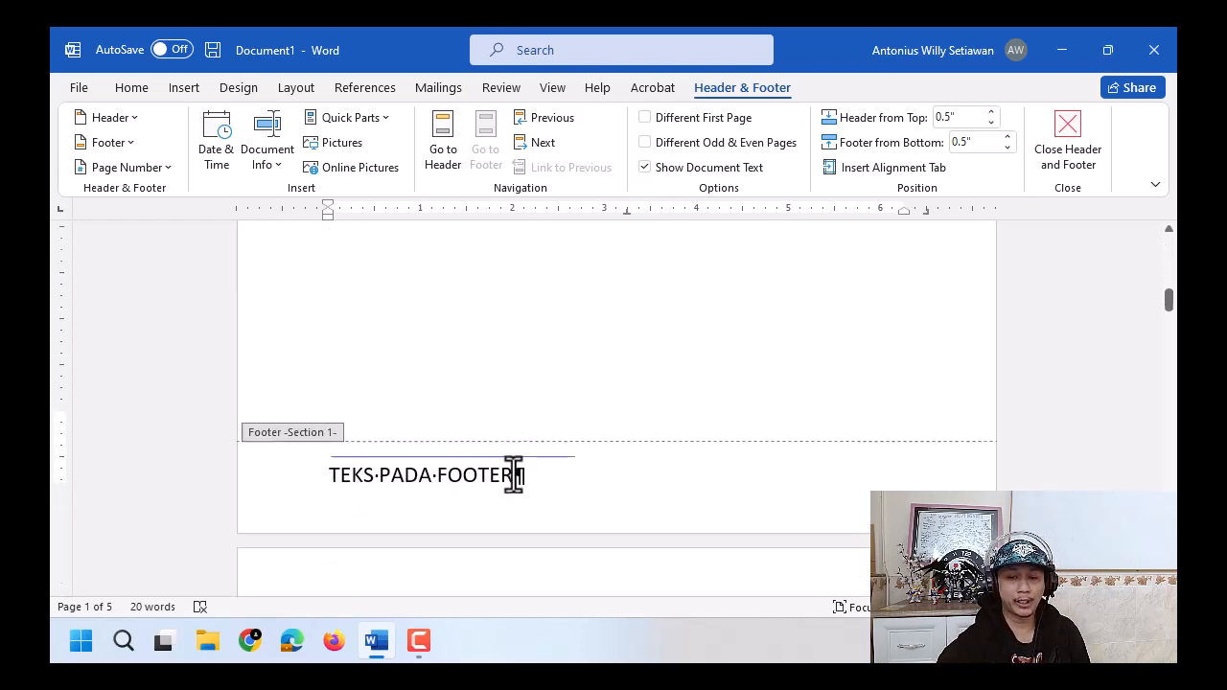
pyautogui.click(303, 496)
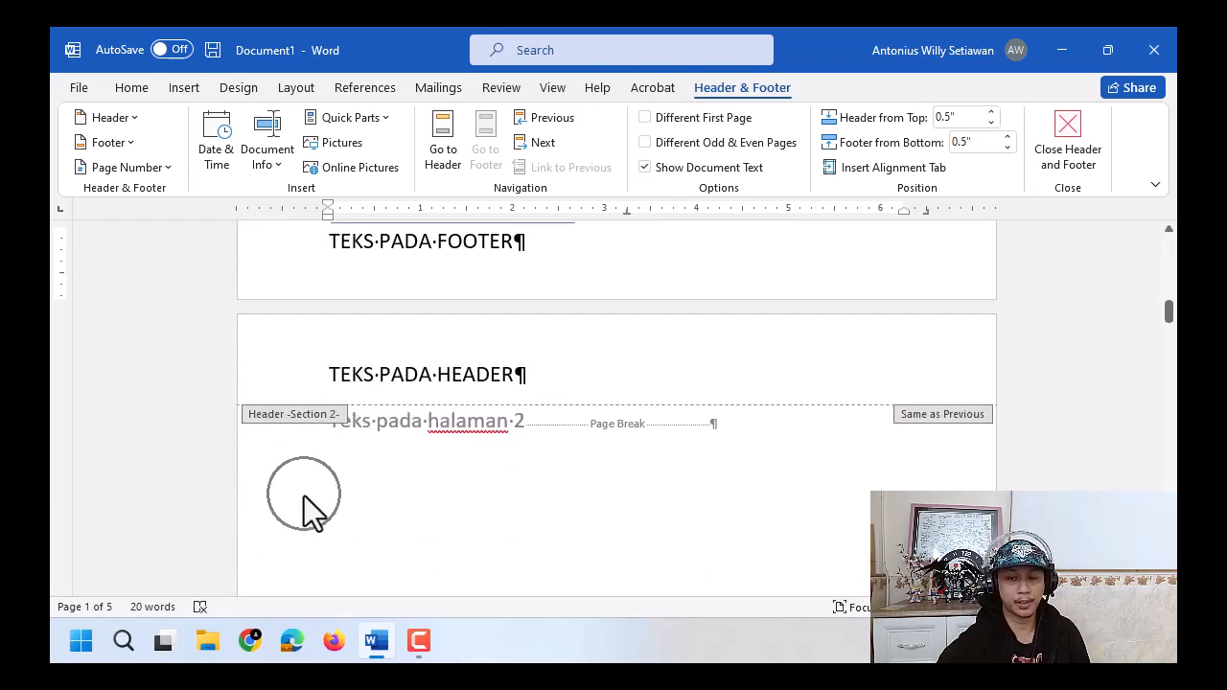
pyautogui.scroll(-5, 304, 495)
pyautogui.scroll(-3, 292, 479)
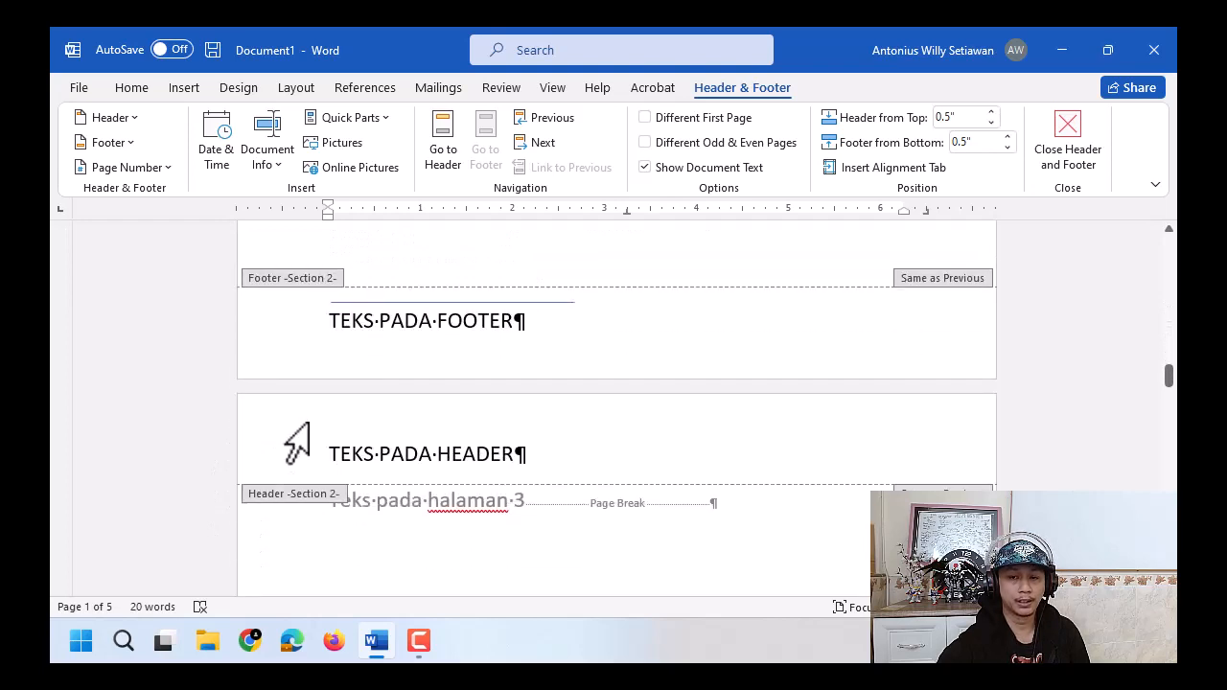
pyautogui.click(315, 335)
pyautogui.scroll(-5, 310, 522)
pyautogui.scroll(-6, 308, 546)
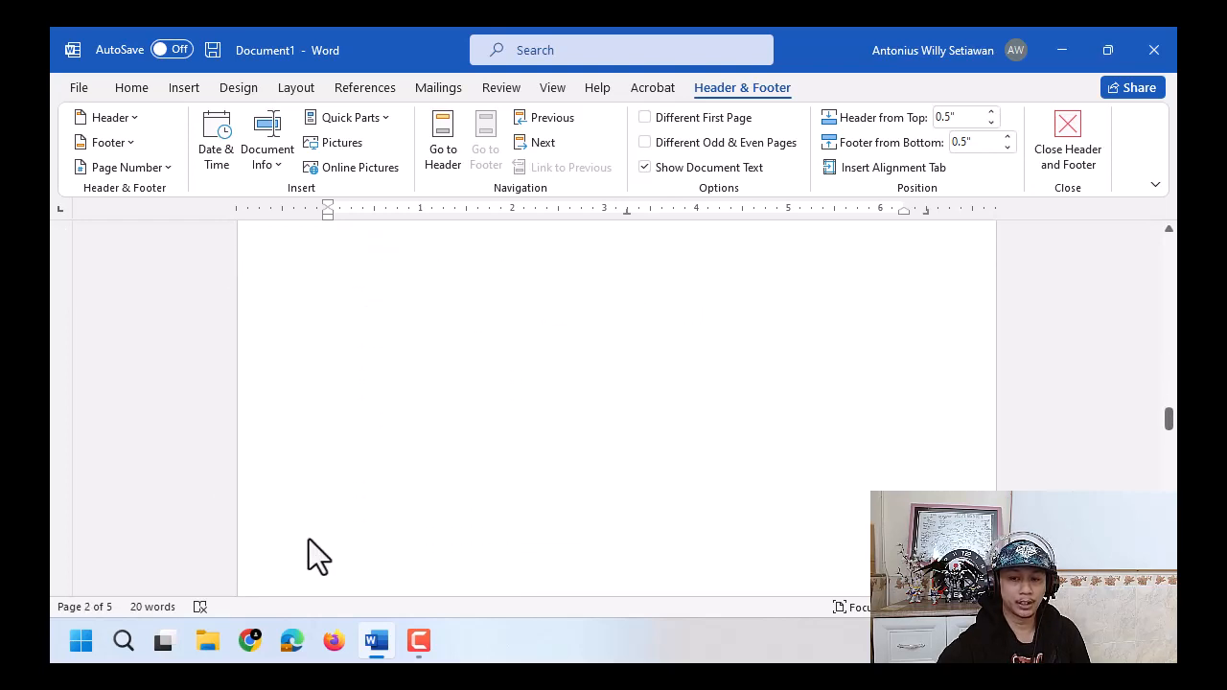
pyautogui.click(310, 563)
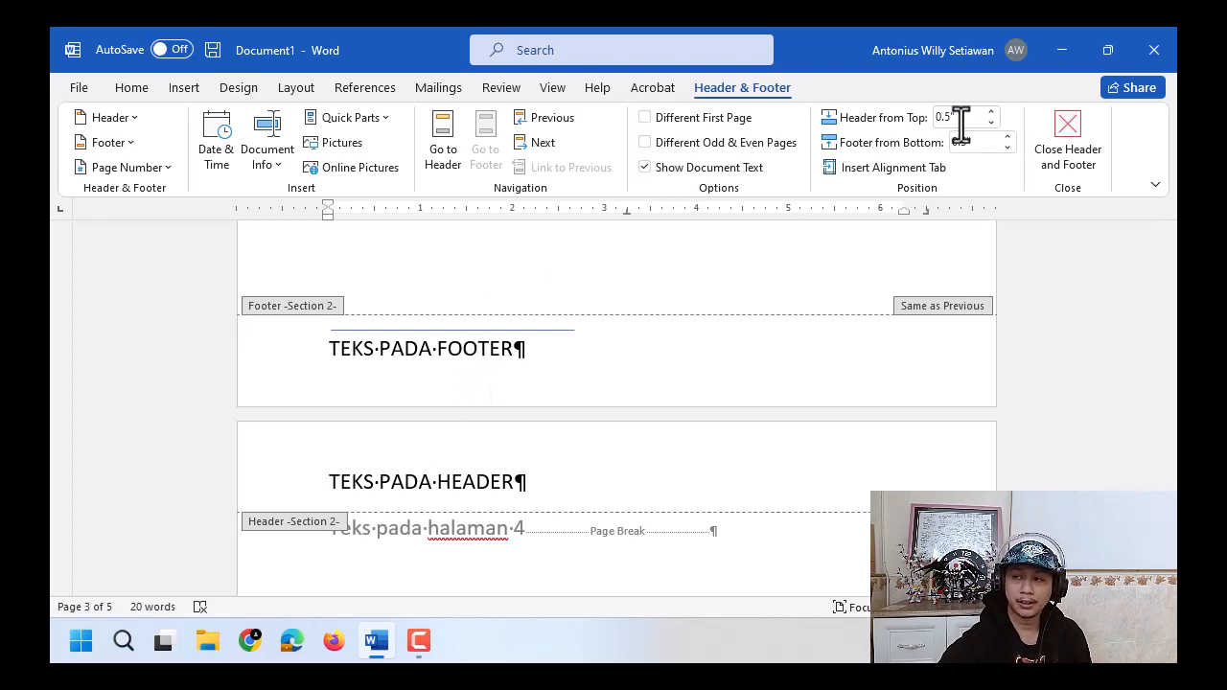
# Close header and footer editing and remove the page break after "Teks pada halaman 3", leaving an empty paragraph below that text.
pyautogui.click(1066, 146)
pyautogui.scroll(-6, 719, 392)
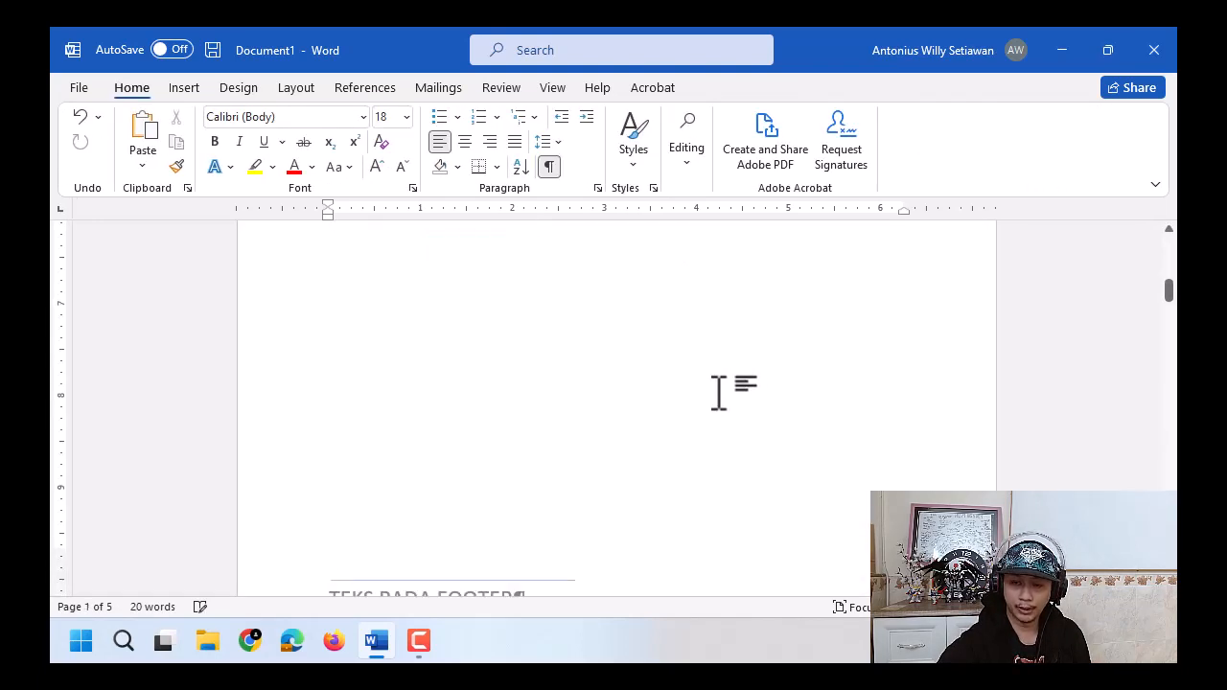
pyautogui.scroll(-5, 717, 393)
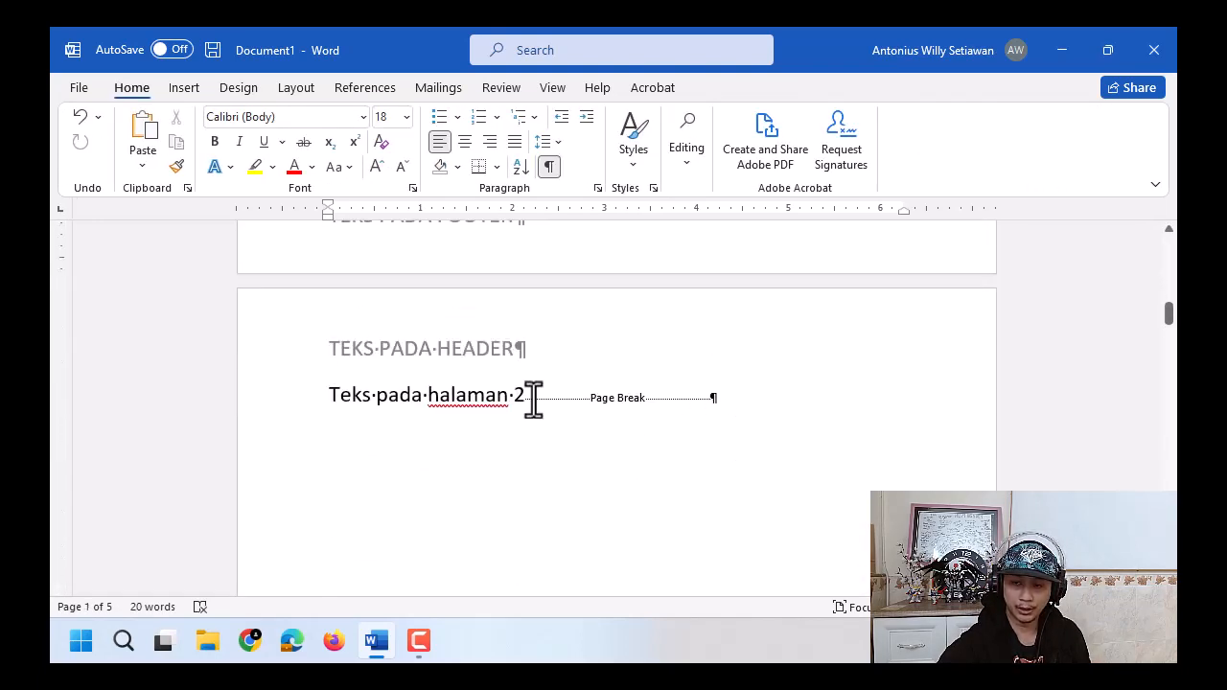
pyautogui.scroll(-8, 668, 374)
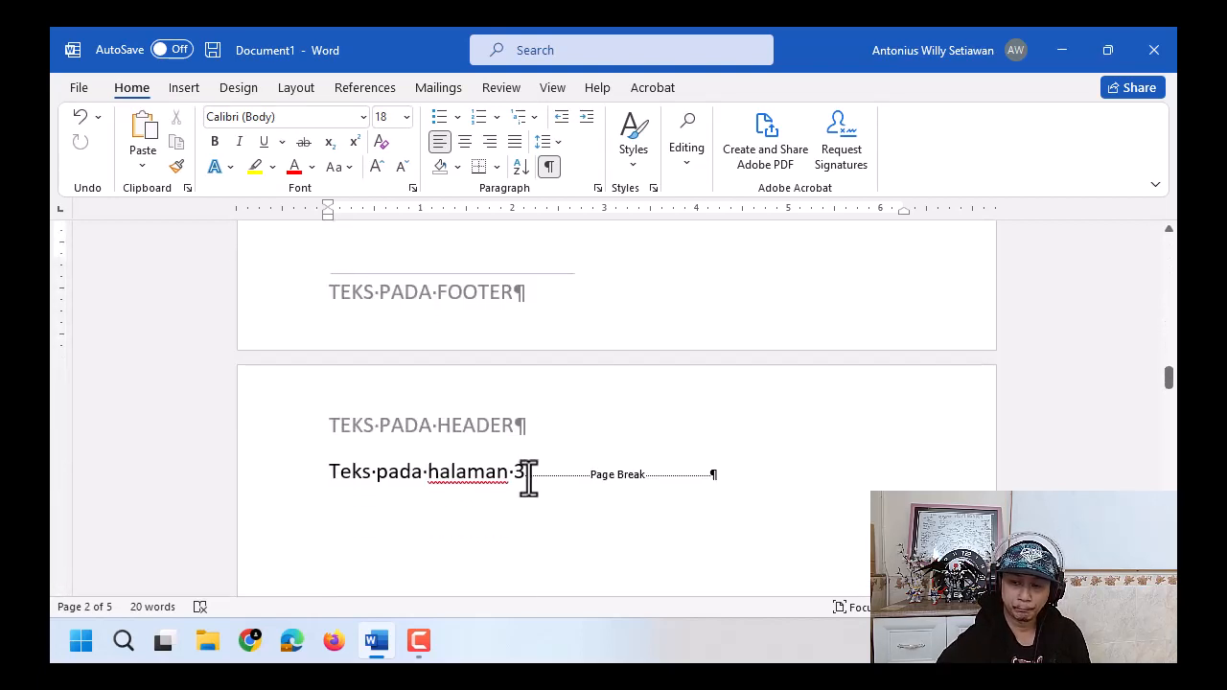
pyautogui.click(529, 474)
pyautogui.press('Return')
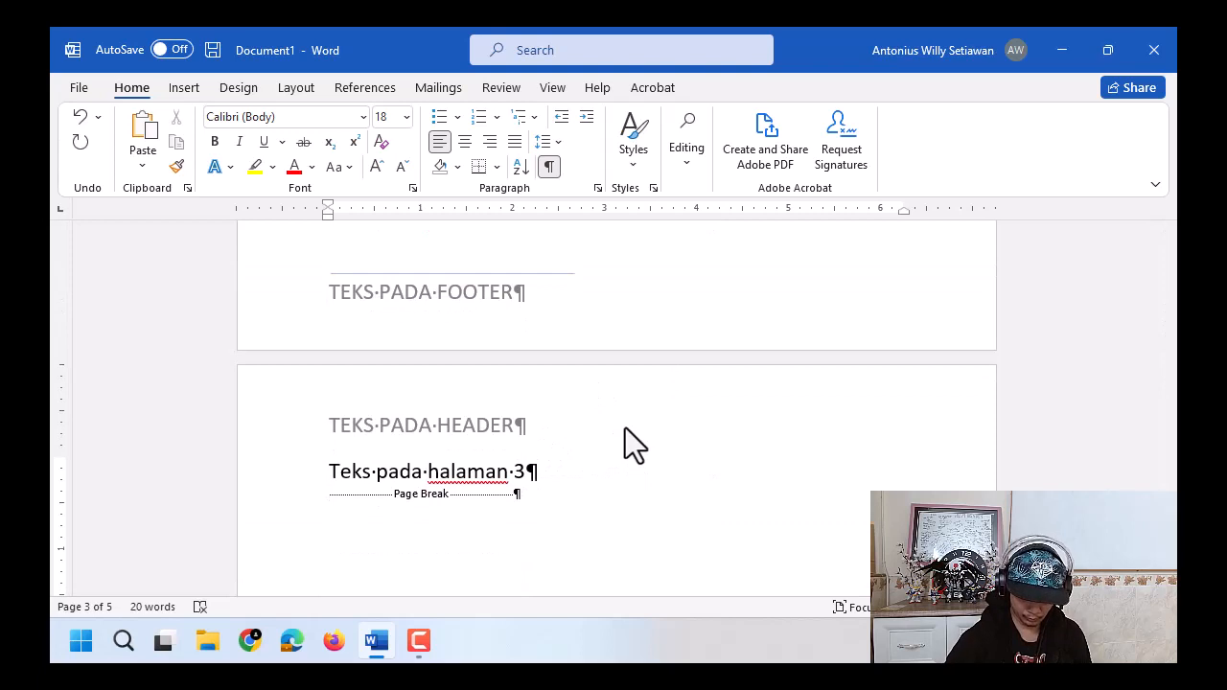
pyautogui.press('Delete')
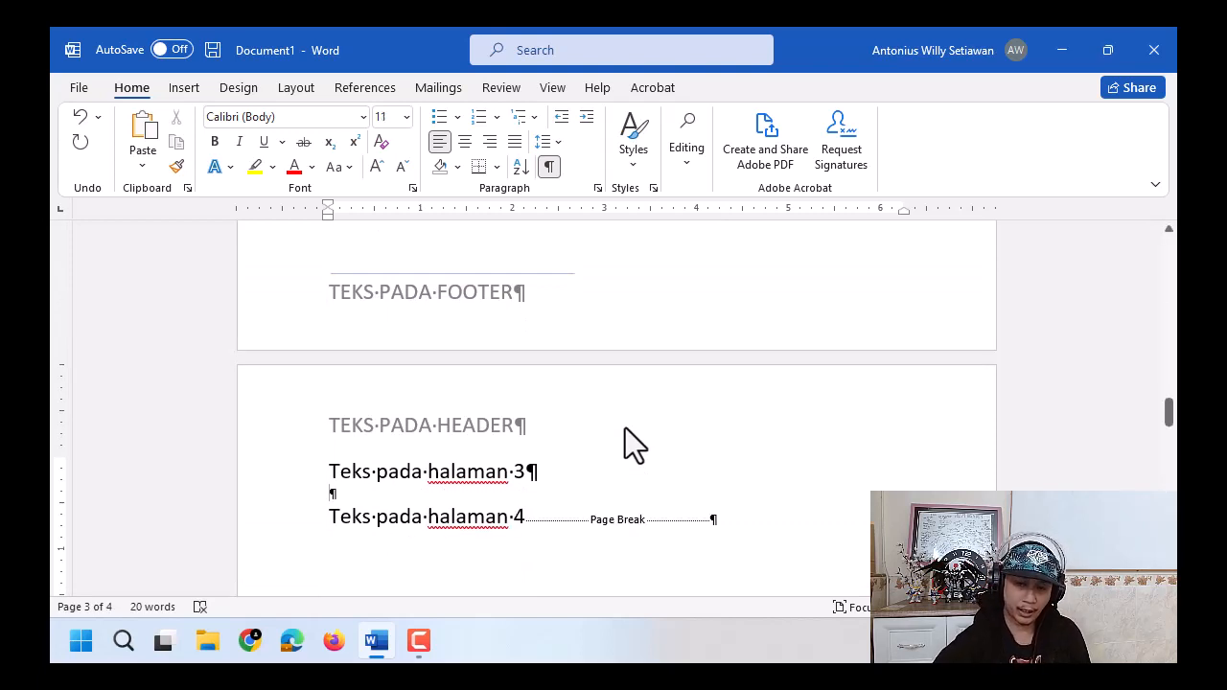
# Insert a Next Page section break at the empty paragraph between "Teks pada halaman 3" and "Teks pada halaman 4".
pyautogui.click(358, 496)
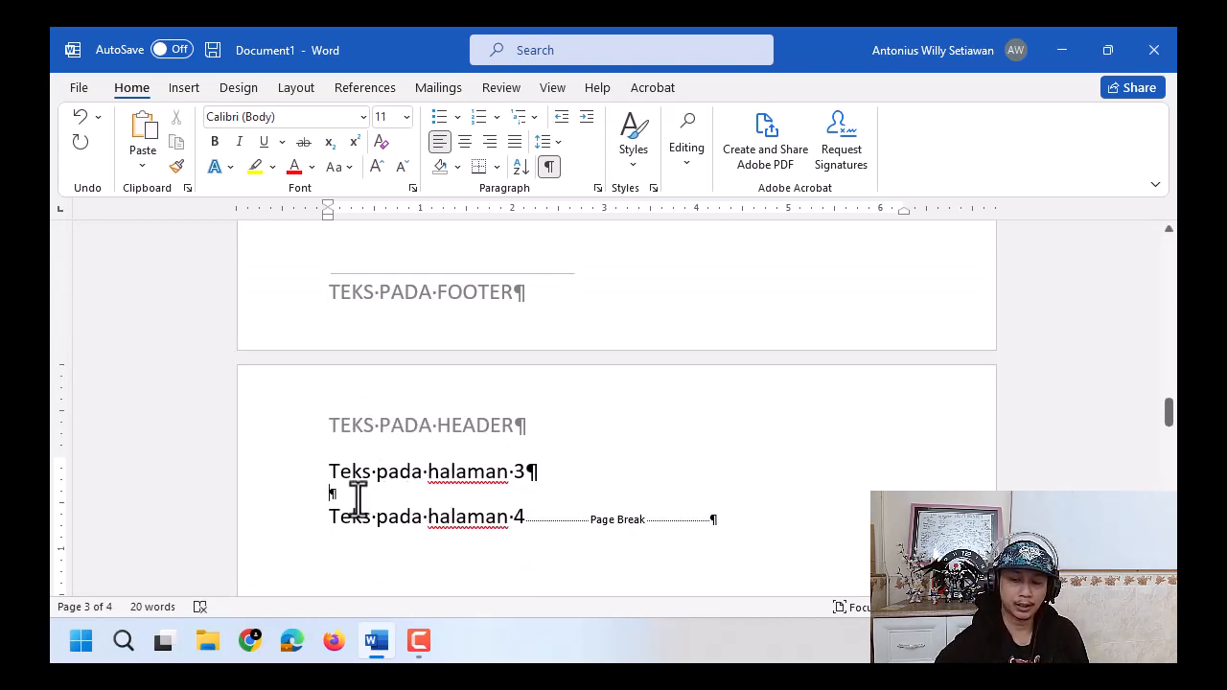
pyautogui.click(359, 495)
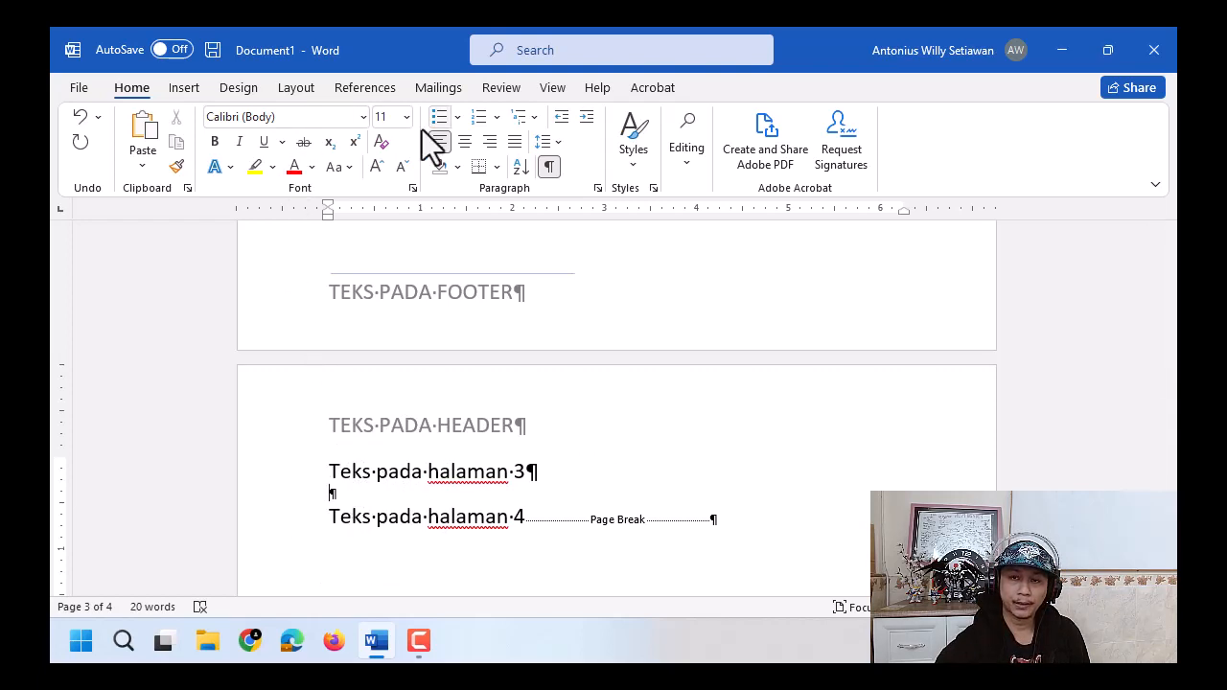
pyautogui.click(297, 87)
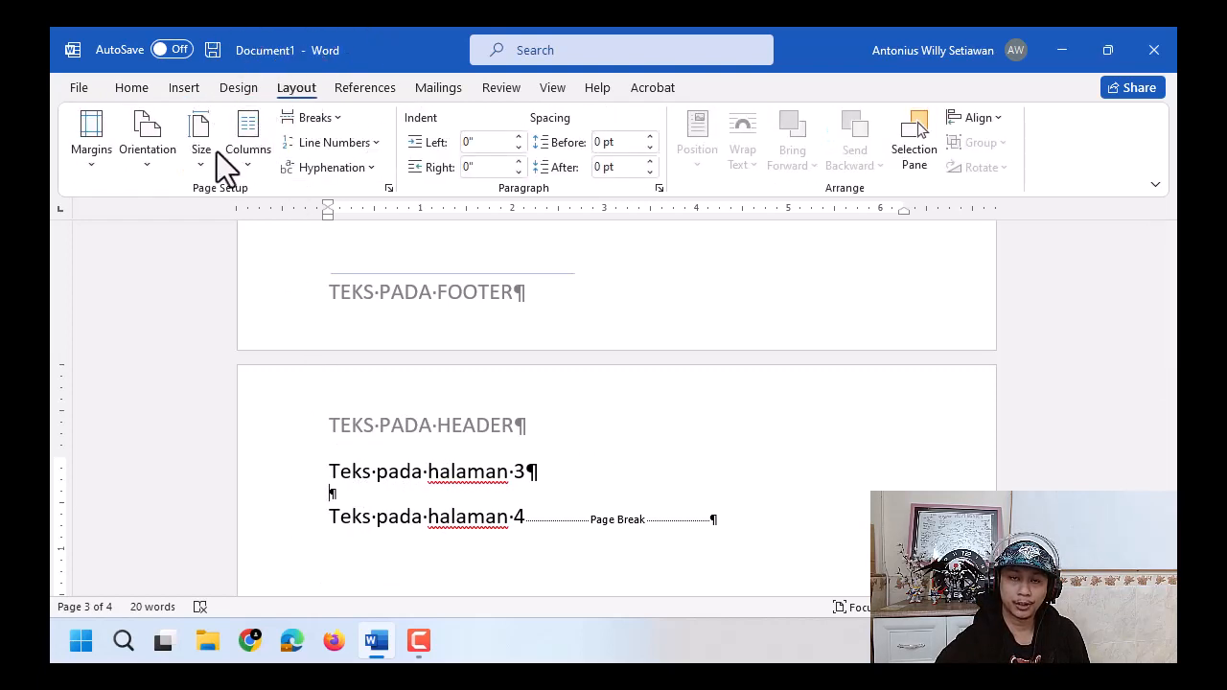
pyautogui.click(308, 119)
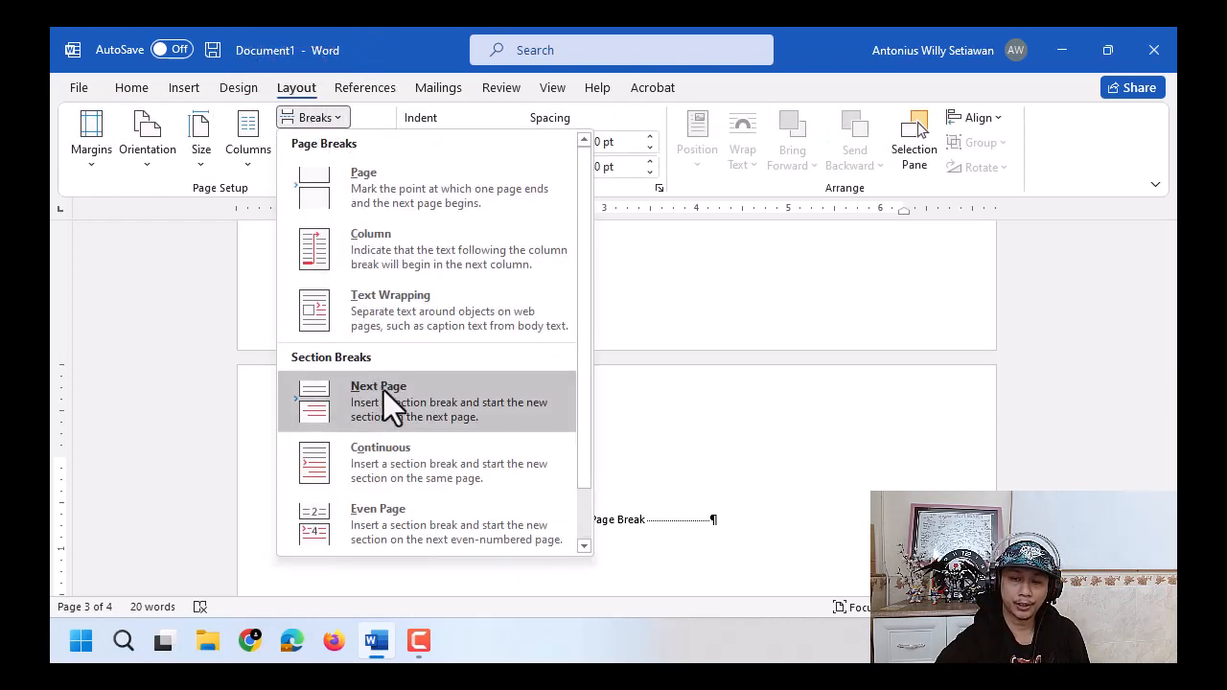
pyautogui.click(464, 392)
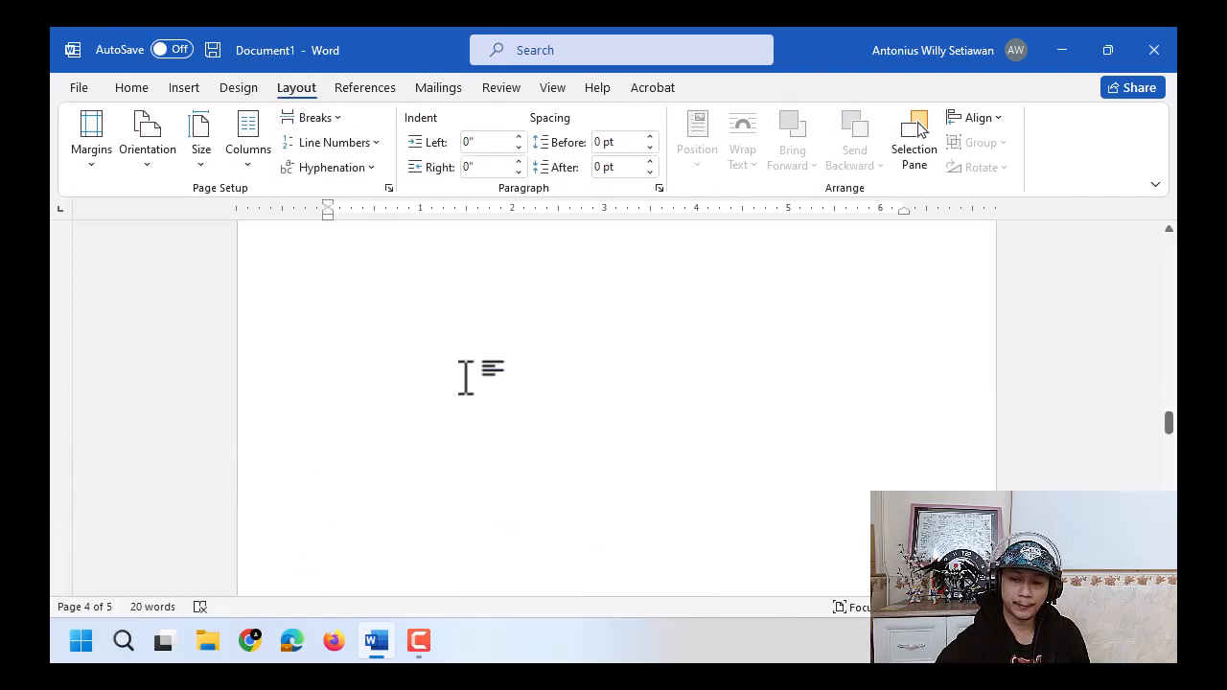
# Move the section break after "Teks pada halaman 3" onto its own line.
pyautogui.scroll(2, 466, 376)
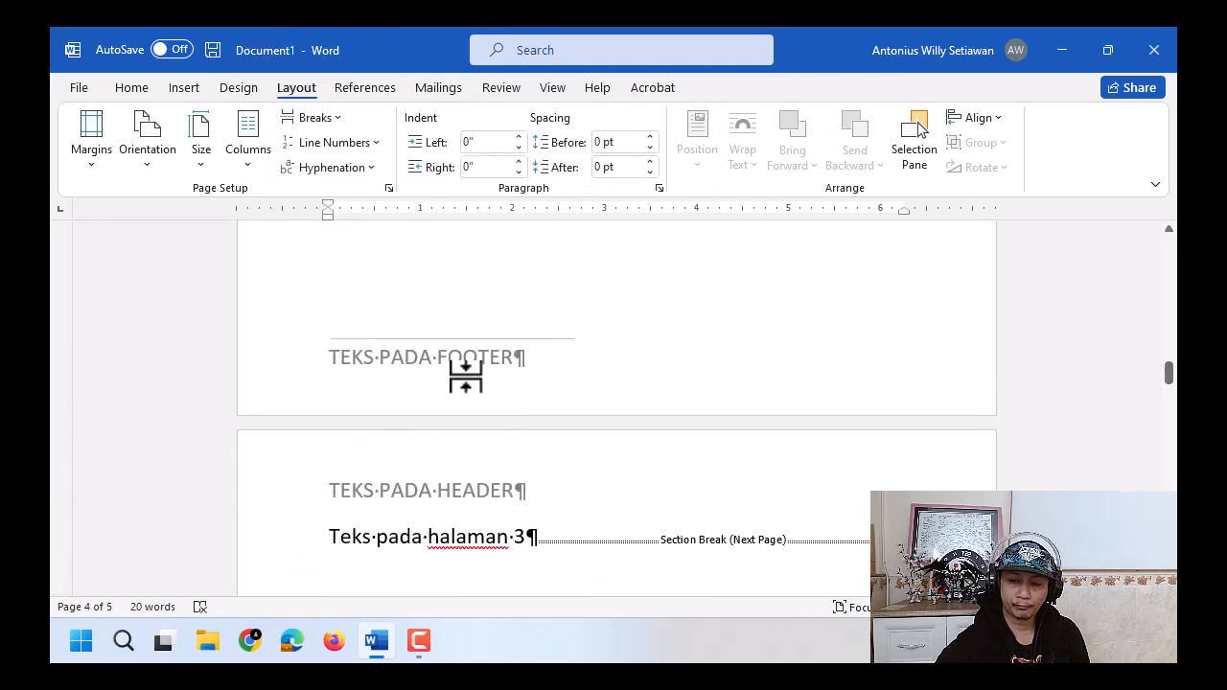
pyautogui.click(527, 538)
pyautogui.press('Return')
pyautogui.scroll(-3, 550, 457)
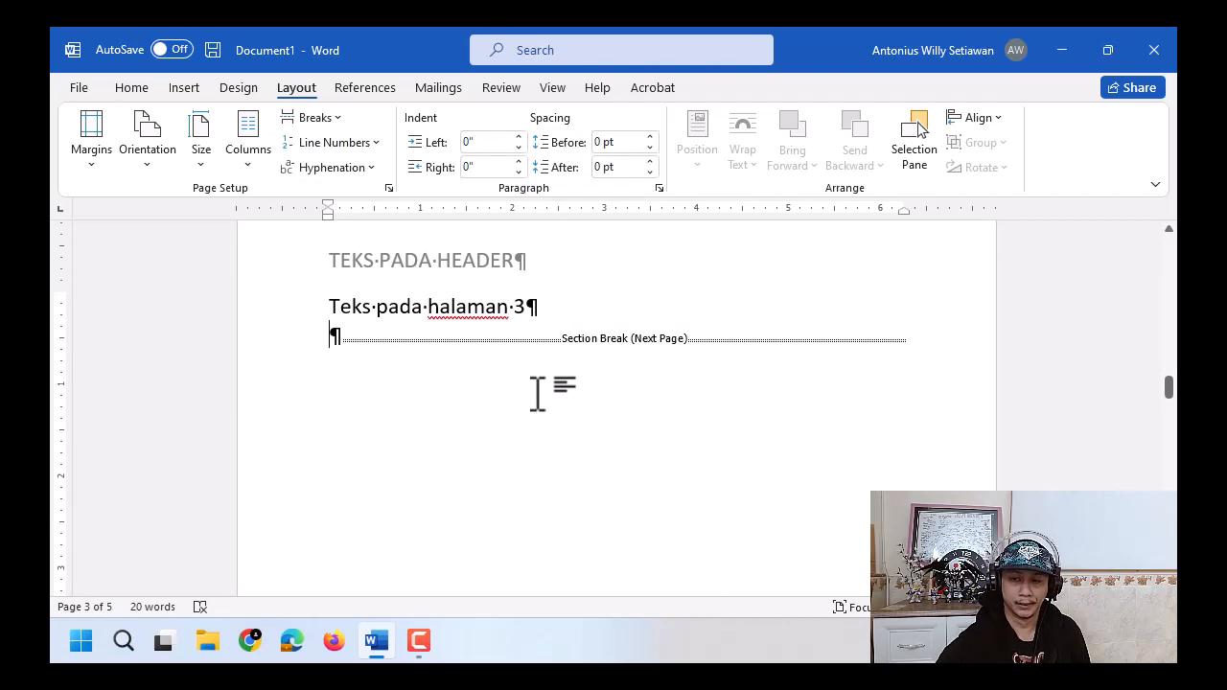
pyautogui.scroll(3, 528, 361)
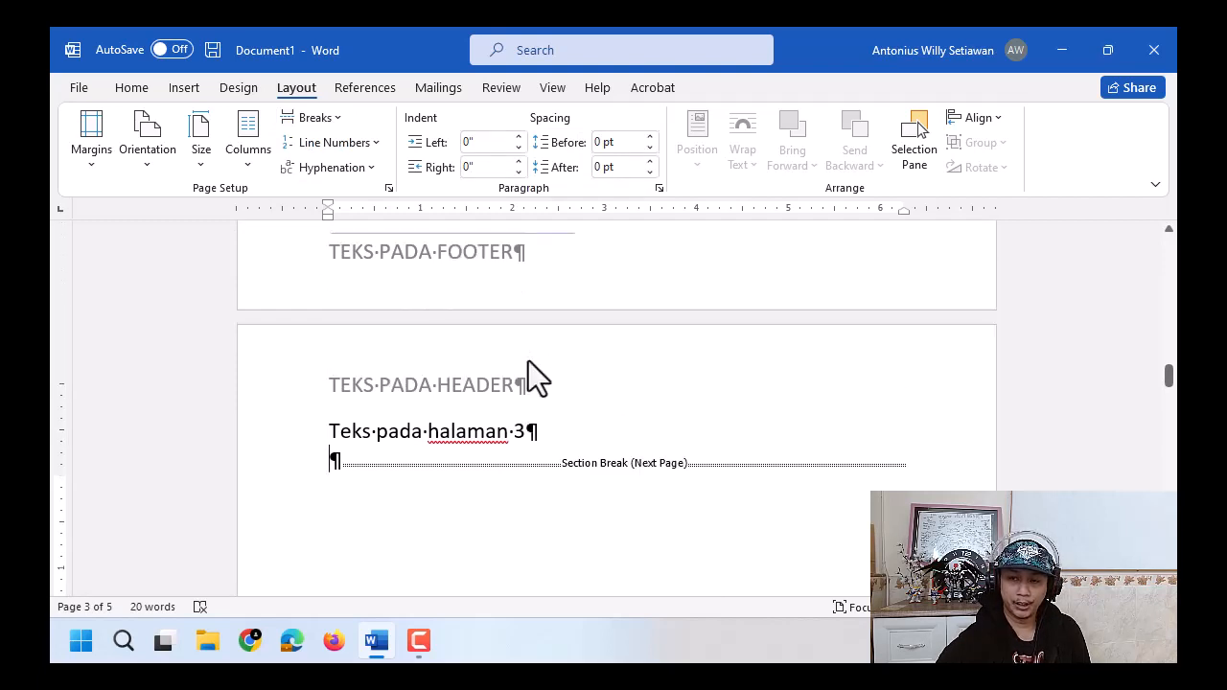
pyautogui.scroll(-3, 528, 361)
pyautogui.click(491, 487)
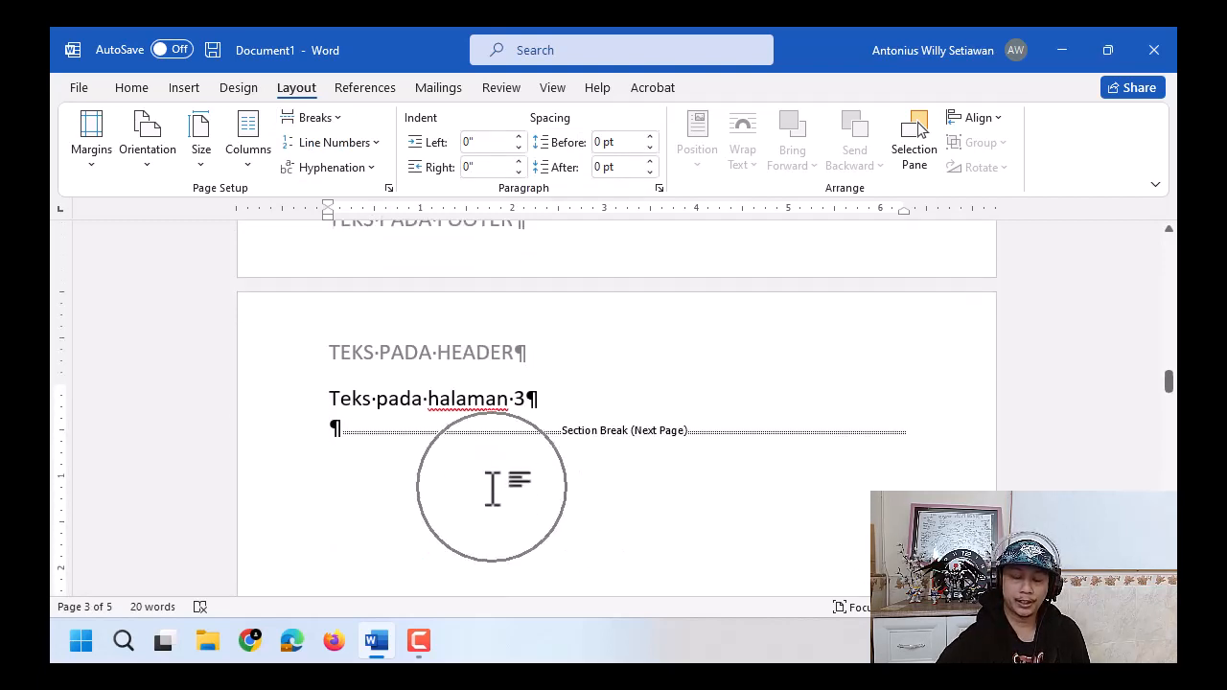
# Delete the empty paragraph above "Teks pada halaman 4".
pyautogui.scroll(-2, 492, 492)
pyautogui.scroll(-1, 491, 494)
pyautogui.scroll(2, 492, 494)
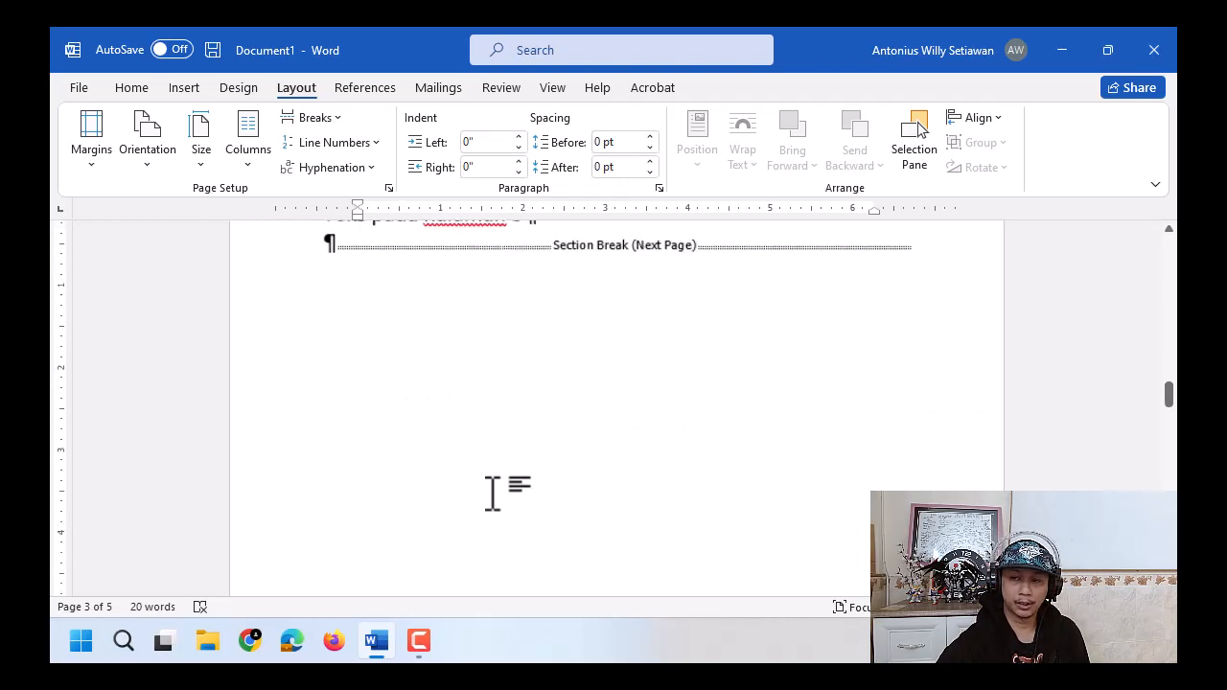
pyautogui.scroll(3, 491, 494)
pyautogui.scroll(-5, 492, 494)
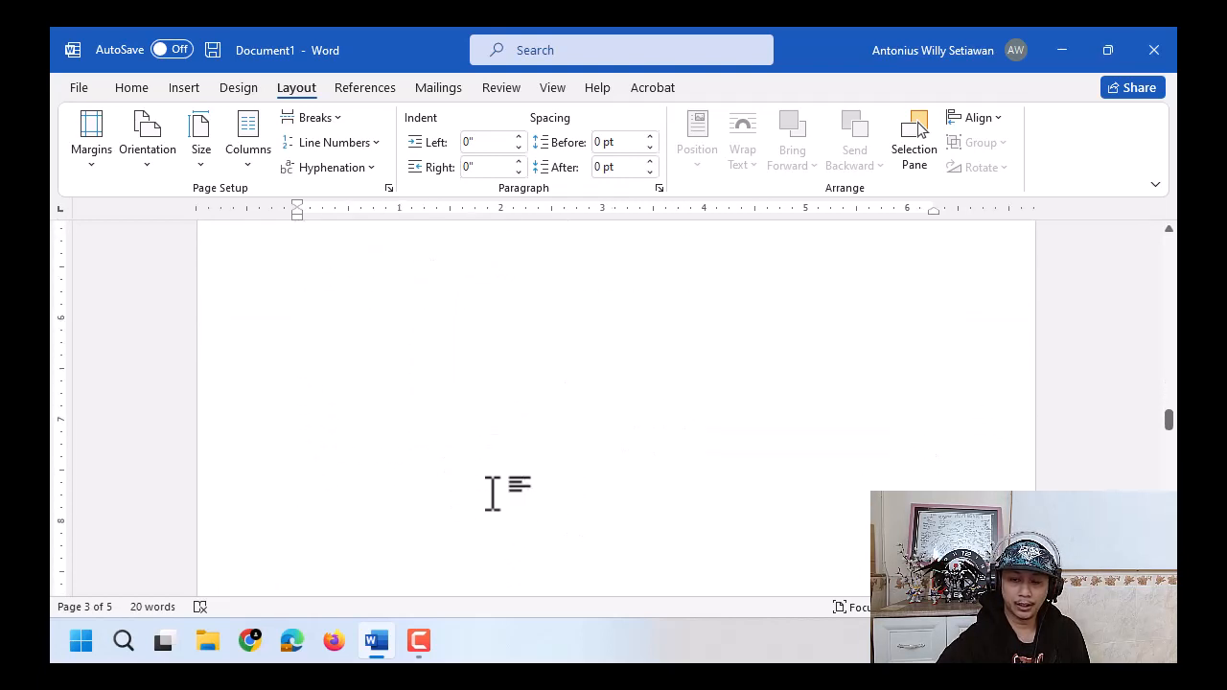
pyautogui.scroll(-4, 494, 498)
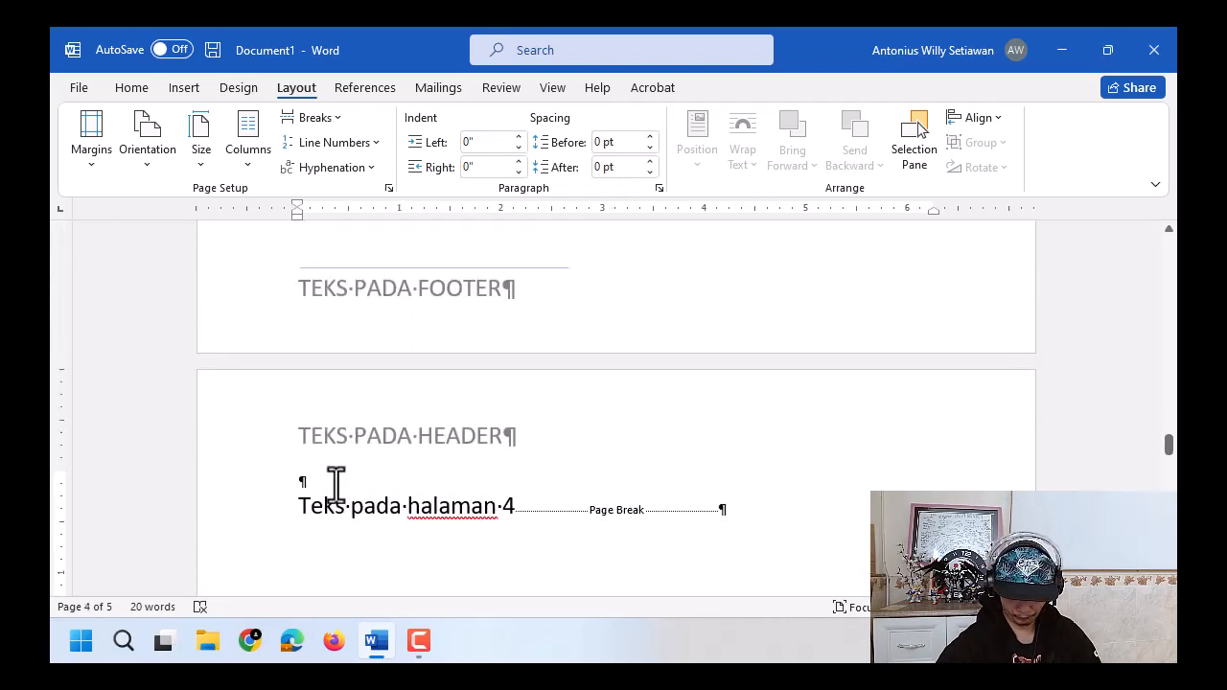
pyautogui.press('Delete')
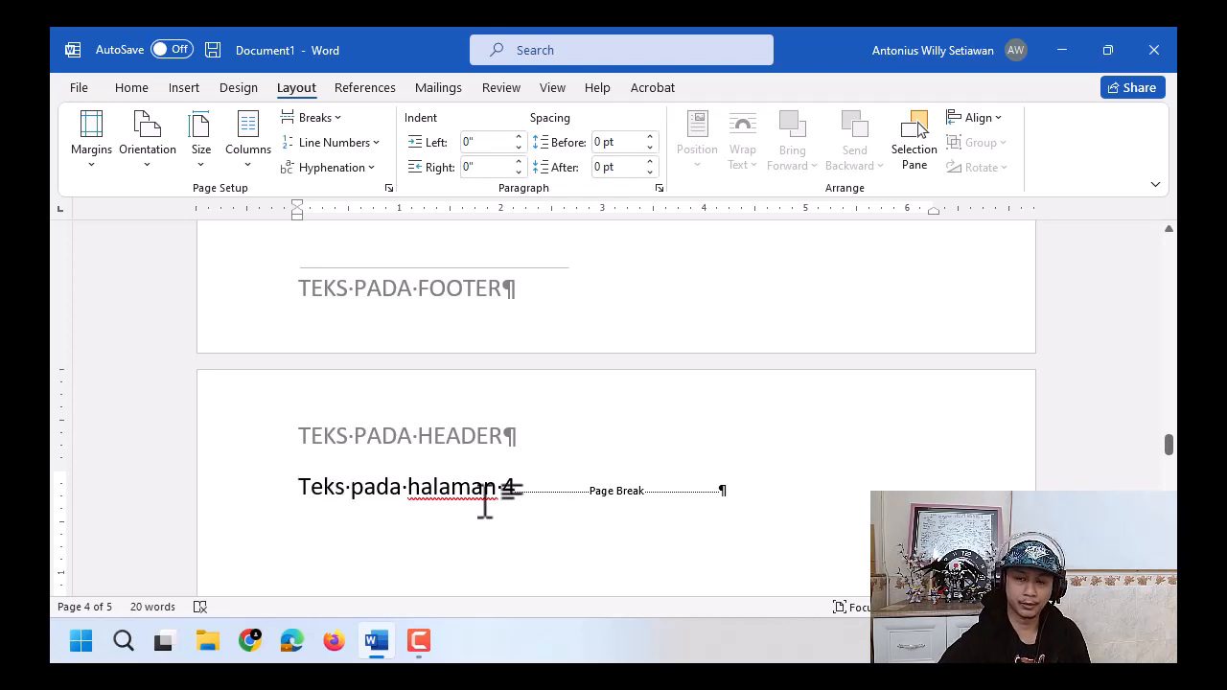
# Open the page 3 footer for editing and compare the section labels around pages 3 and 4 with page 1's header.
pyautogui.doubleClick(324, 297)
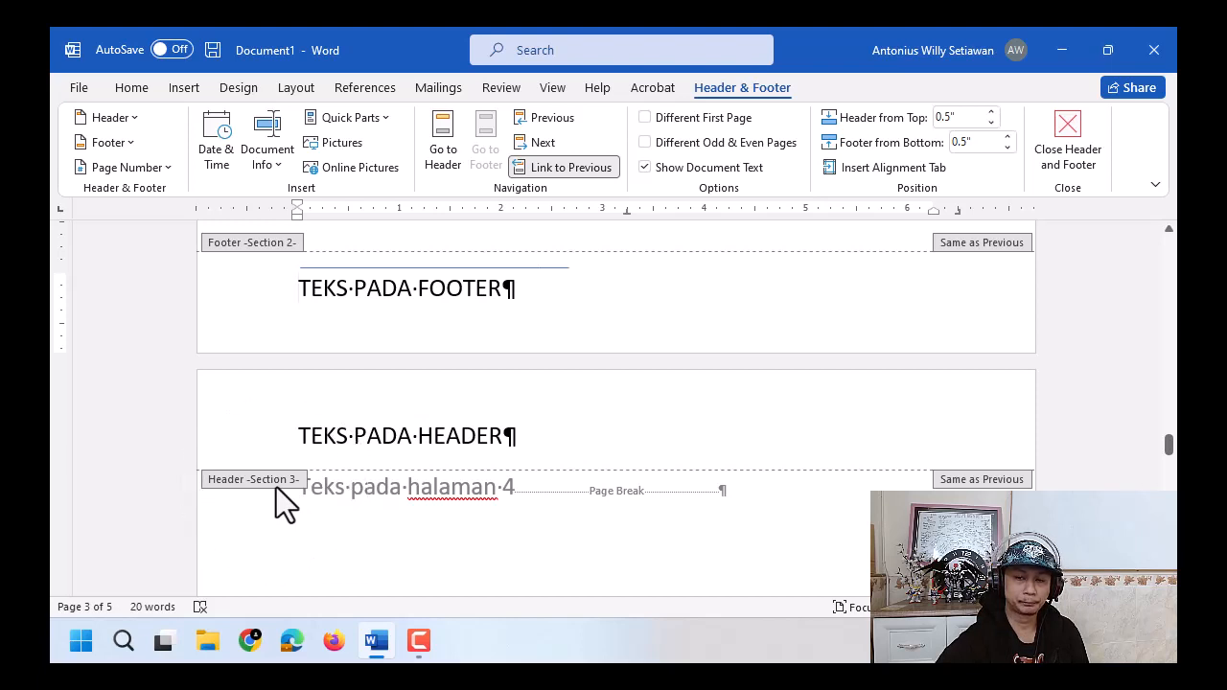
pyautogui.scroll(4, 881, 469)
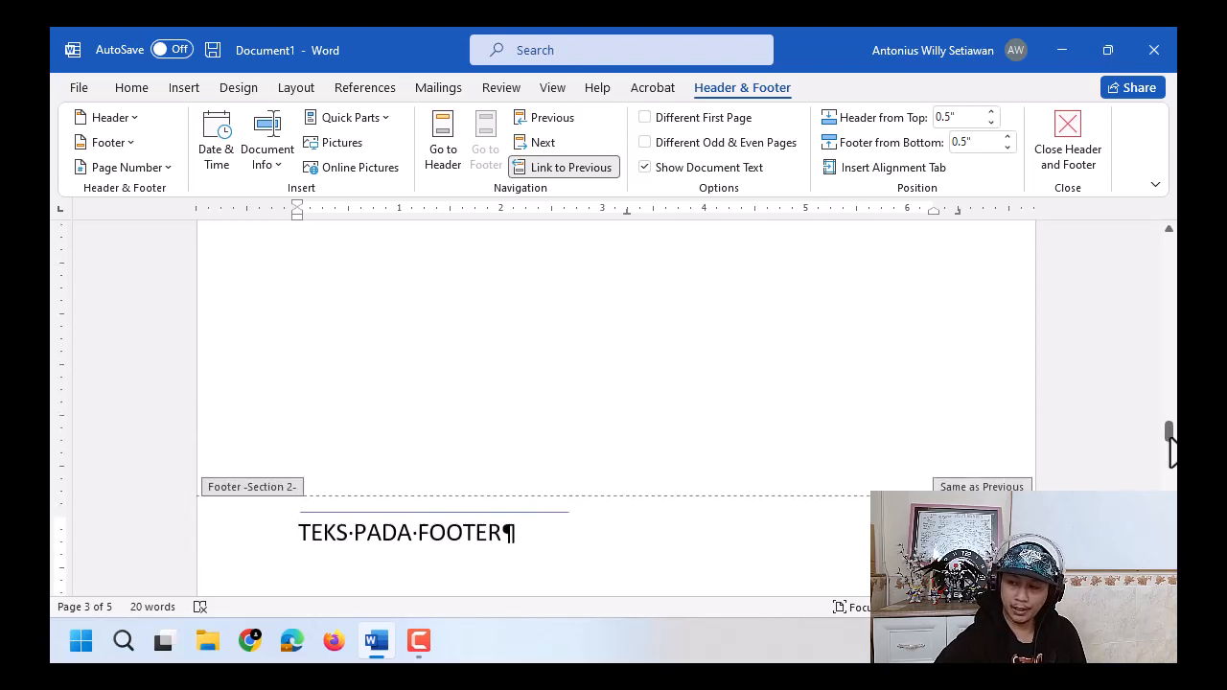
pyautogui.moveTo(1170, 443); pyautogui.dragTo(1169, 241)
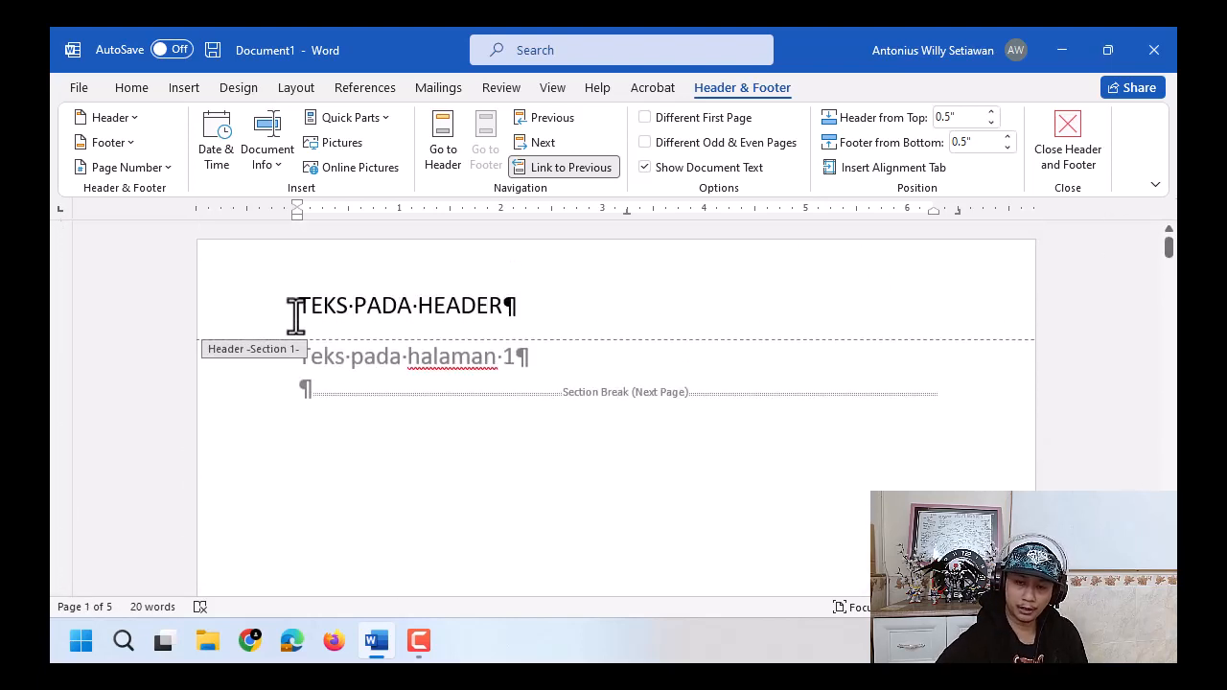
pyautogui.click(296, 312)
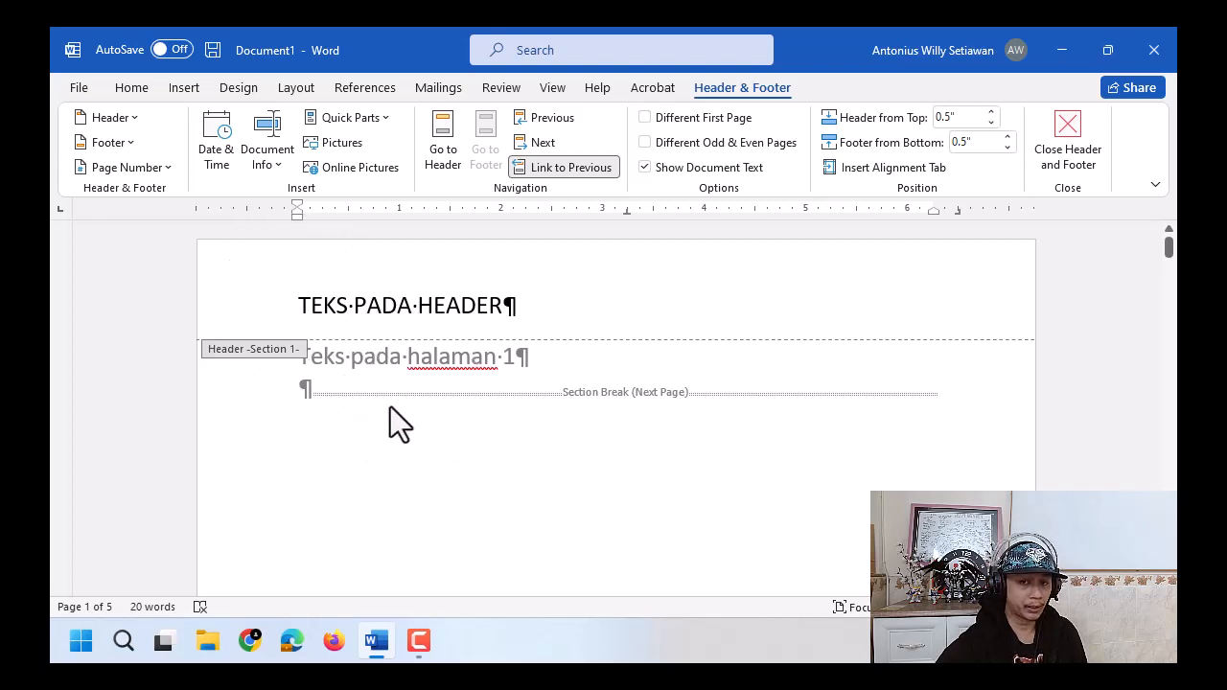
# Trace the Section 2 headers and footers from page 2 to the section break on page 3.
pyautogui.scroll(-10, 390, 407)
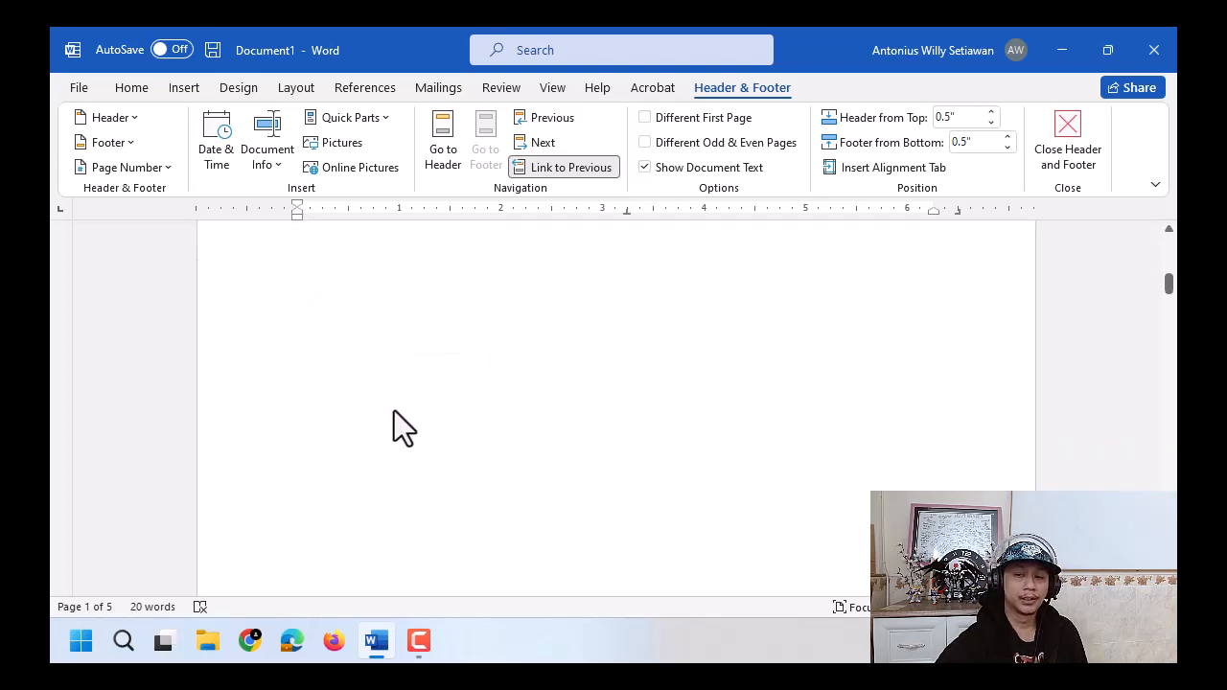
pyautogui.scroll(-8, 397, 425)
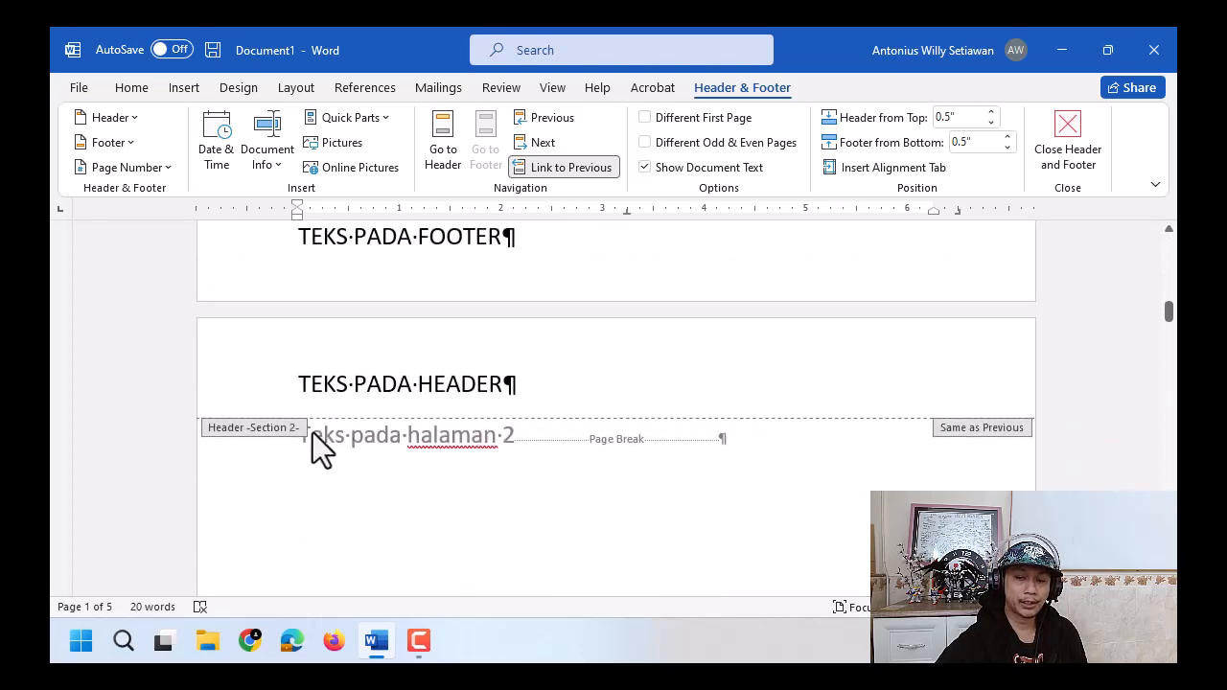
pyautogui.click(280, 443)
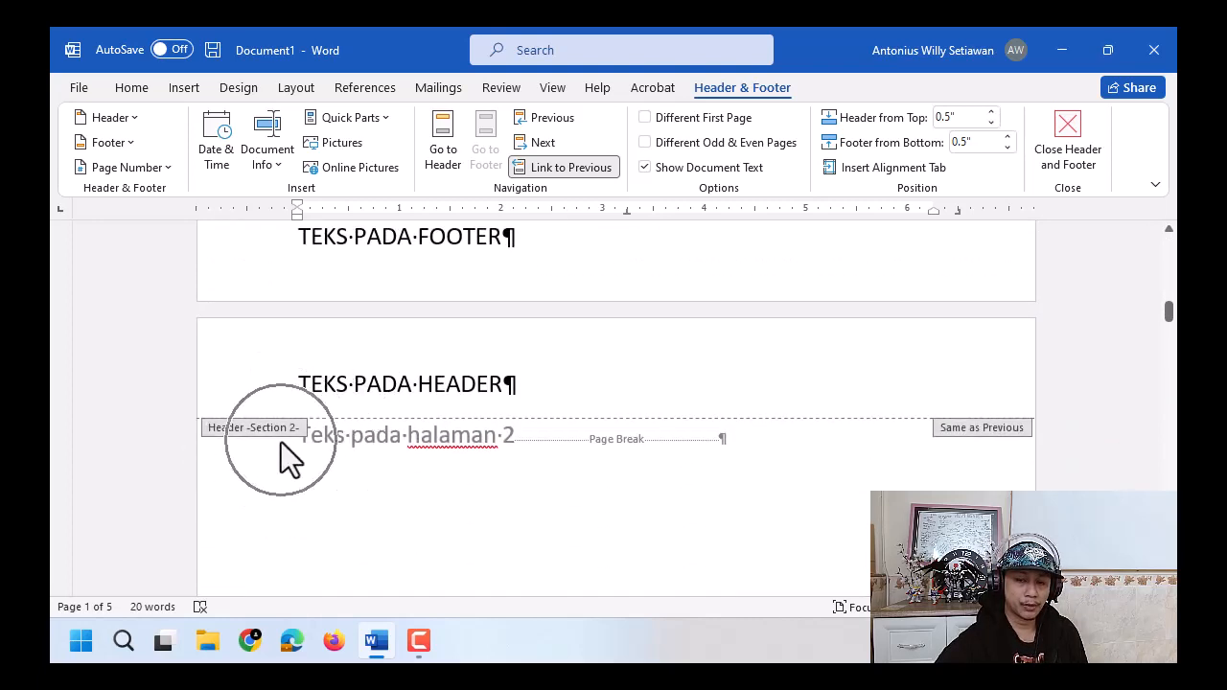
pyautogui.scroll(-5, 280, 443)
pyautogui.scroll(-6, 312, 447)
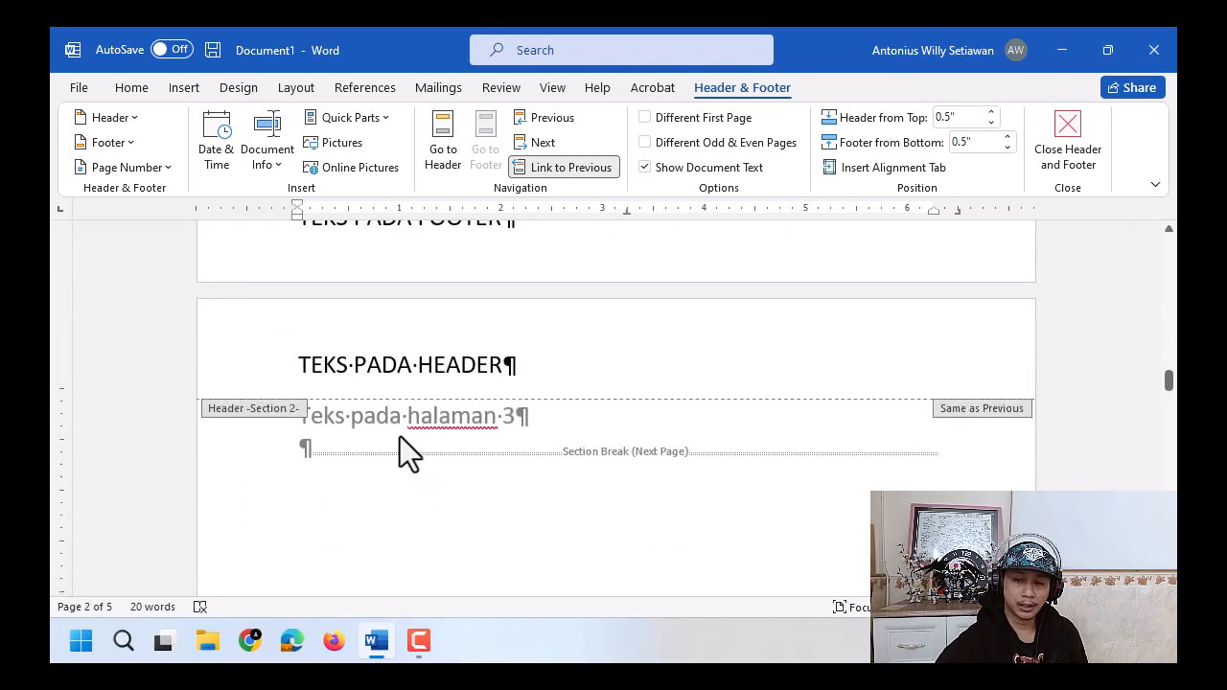
pyautogui.scroll(5, 400, 436)
pyautogui.scroll(-2, 400, 436)
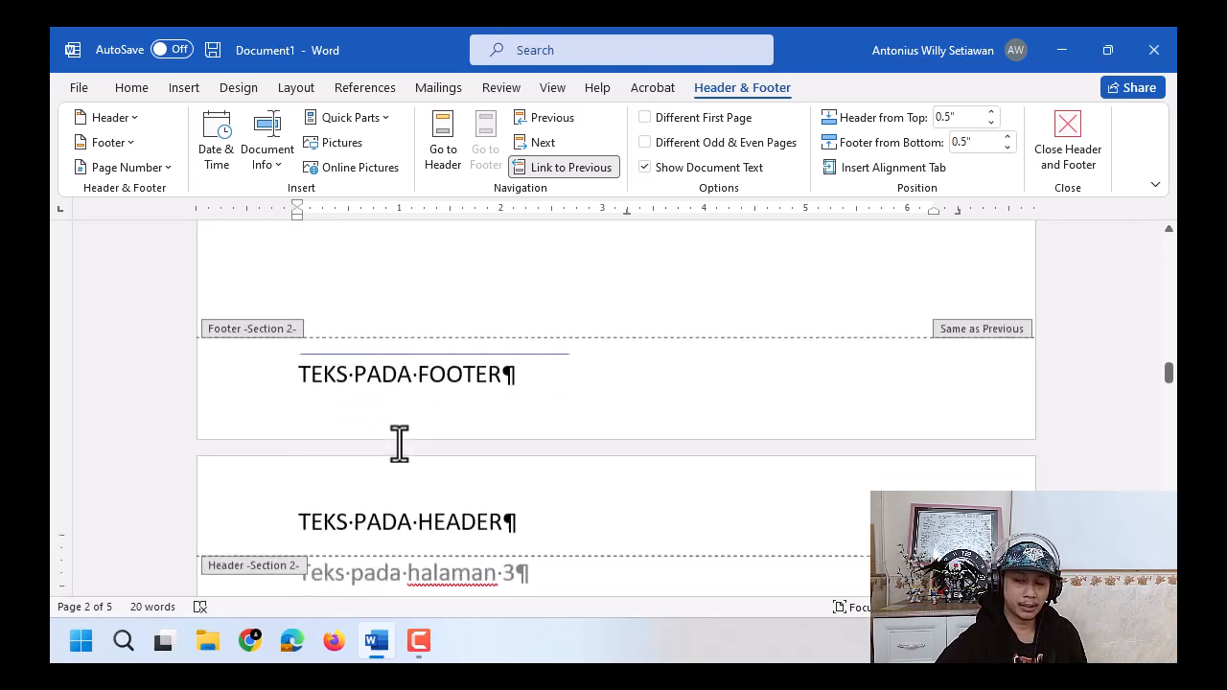
pyautogui.scroll(-3, 400, 443)
pyautogui.click(396, 387)
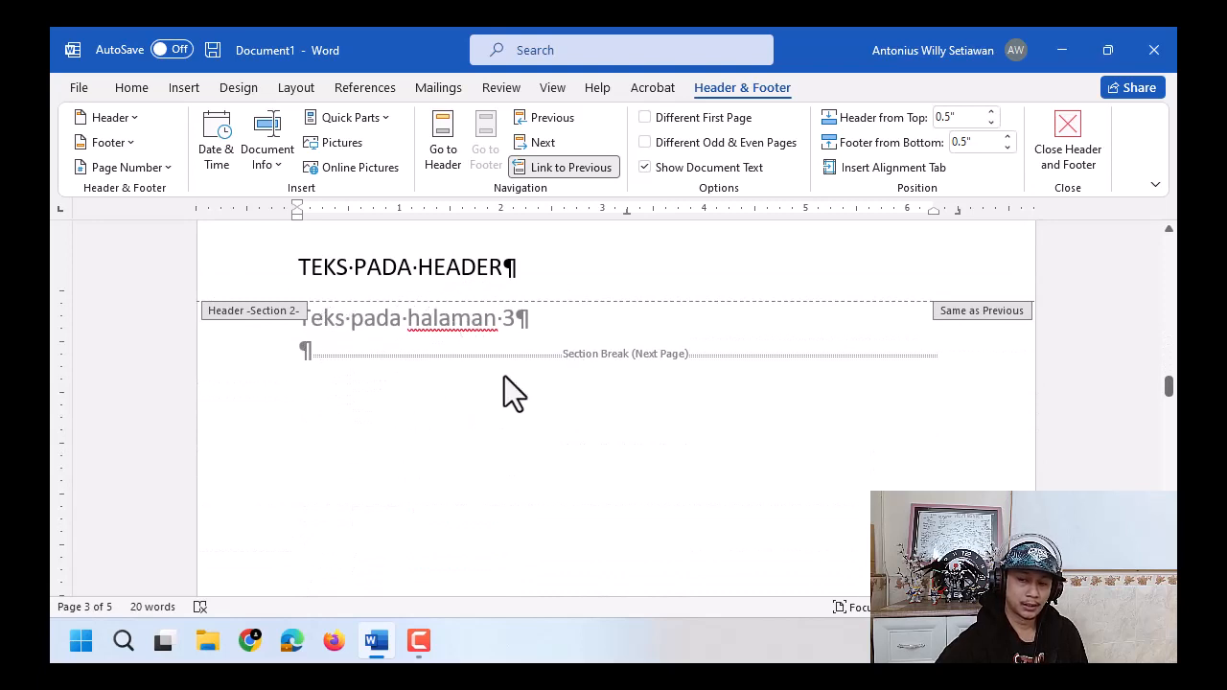
pyautogui.click(450, 341)
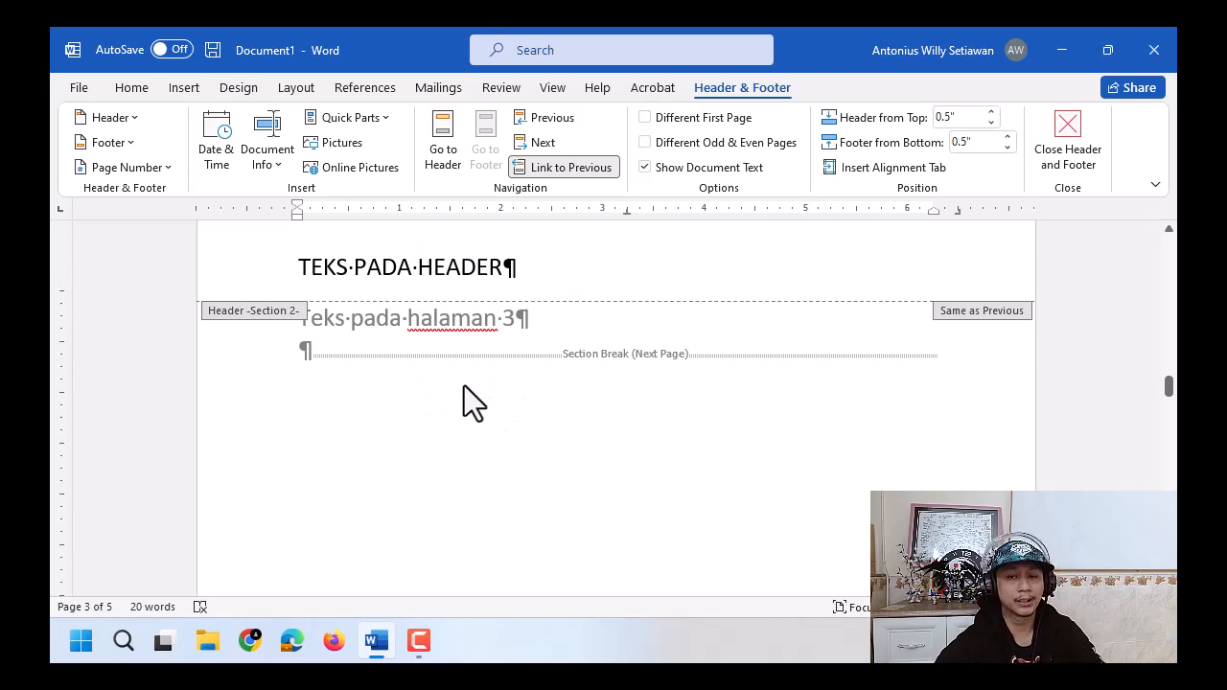
# Examine the Section 3 header labels from page 4 through the last page, starting from the section break on page 3.
pyautogui.scroll(-3, 464, 387)
pyautogui.scroll(5, 460, 387)
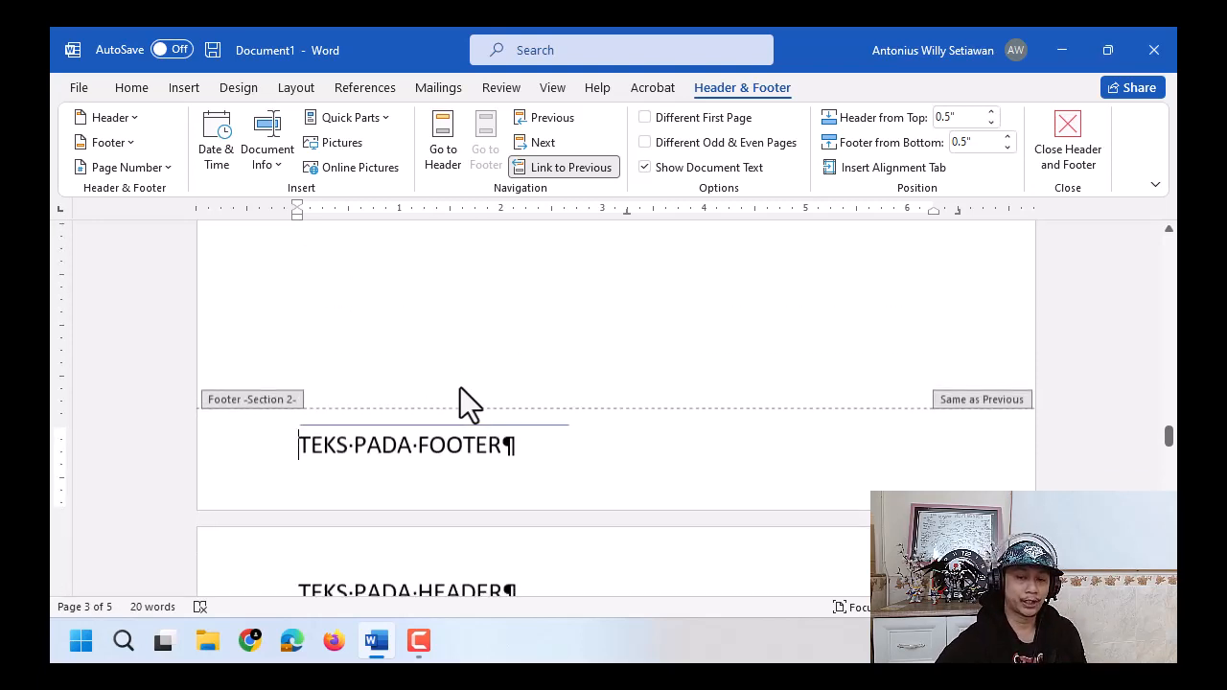
pyautogui.scroll(-2, 460, 389)
pyautogui.click(311, 512)
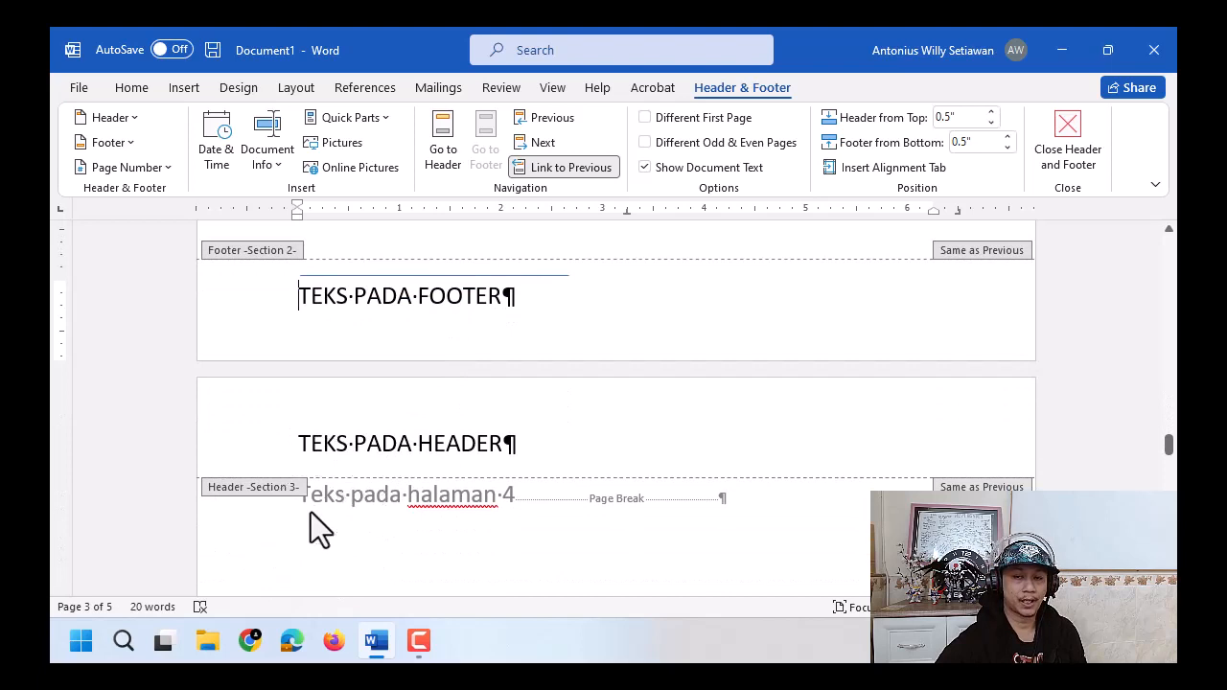
pyautogui.scroll(-3, 563, 519)
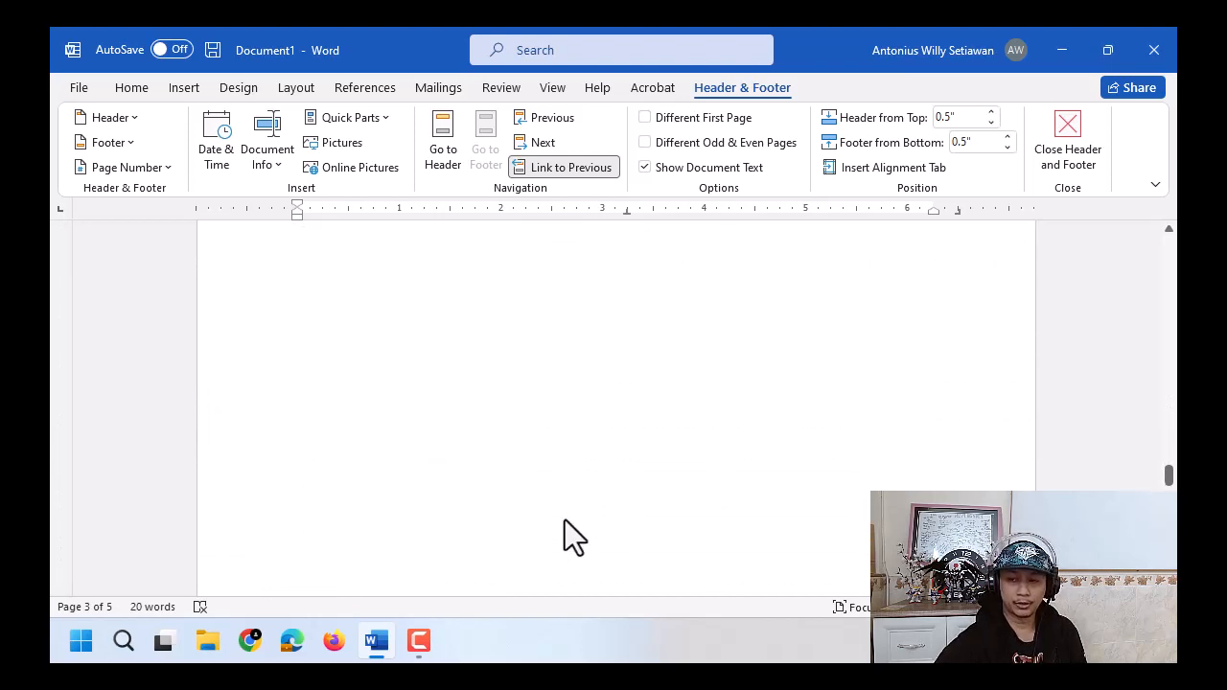
pyautogui.scroll(-10, 573, 536)
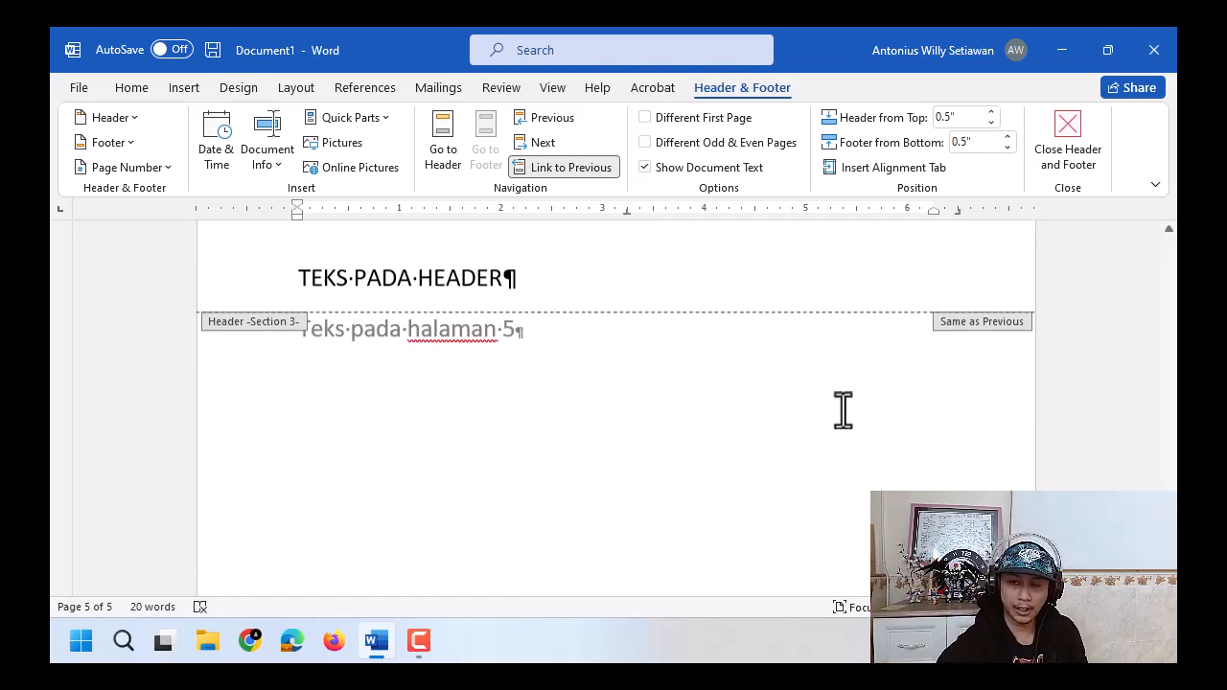
# Compare the section labels on either side of the page 3 section break, between the page 3 and page 4 headers.
pyautogui.scroll(11, 844, 409)
pyautogui.scroll(10, 844, 410)
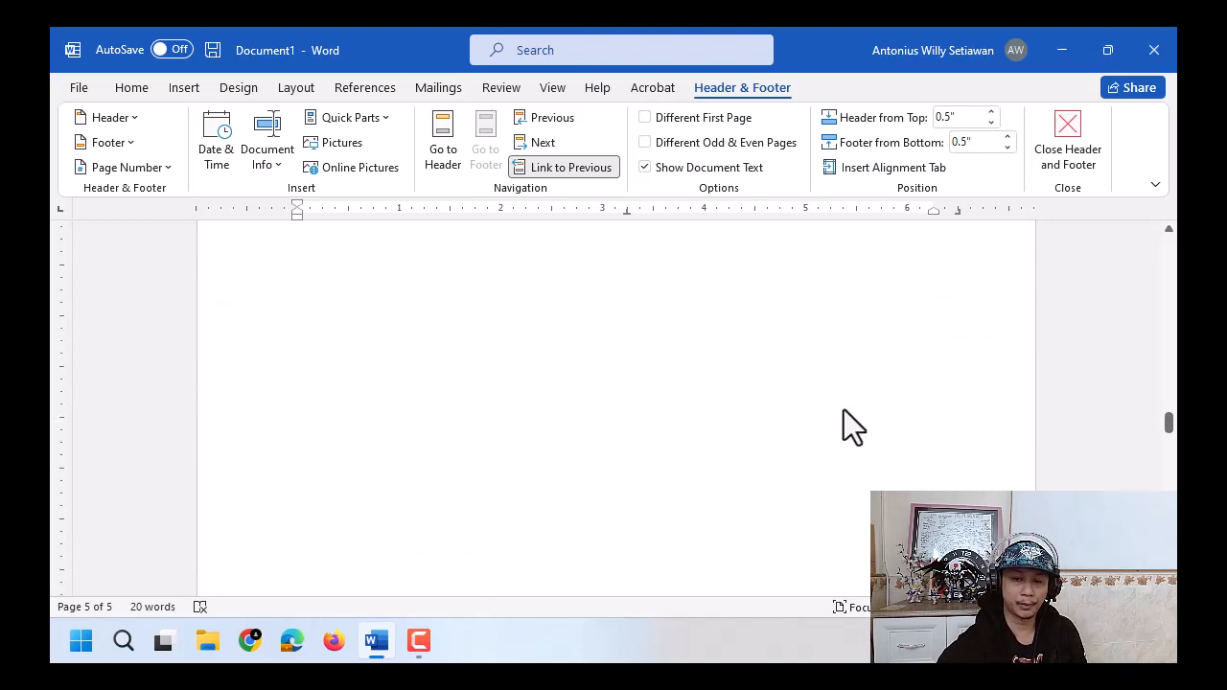
pyautogui.scroll(3, 843, 410)
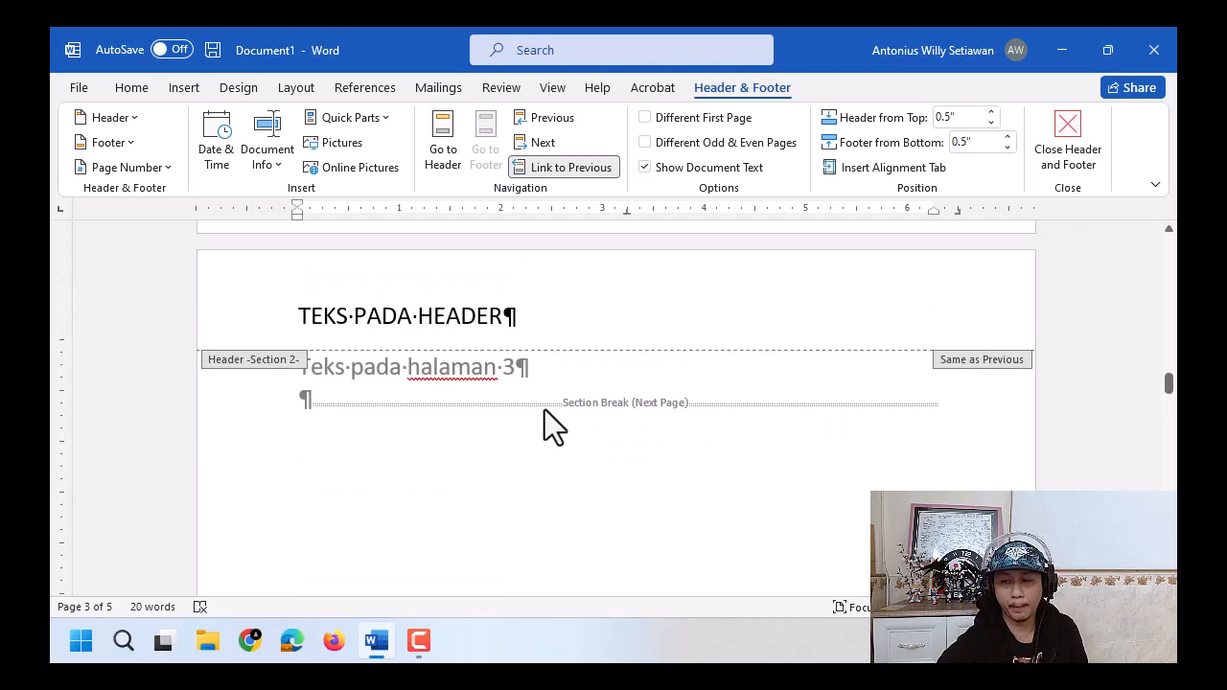
pyautogui.press('ctrl')
pyautogui.press('ctrl')
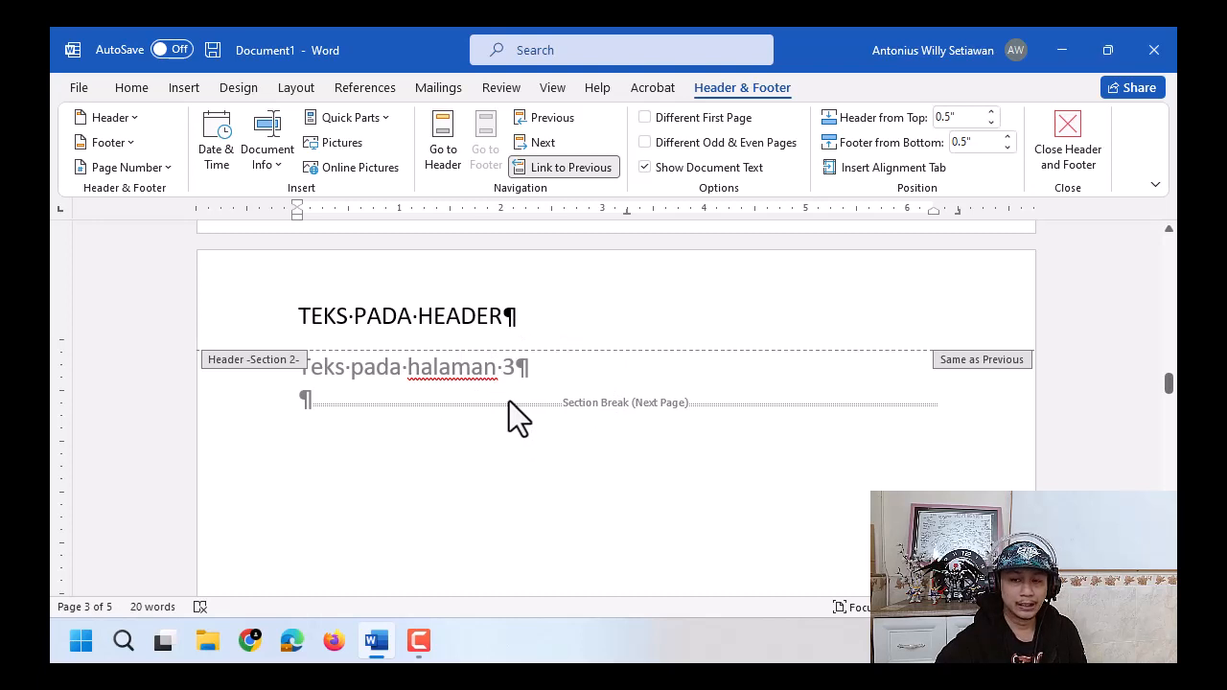
pyautogui.scroll(-10, 509, 402)
pyautogui.scroll(-4, 509, 429)
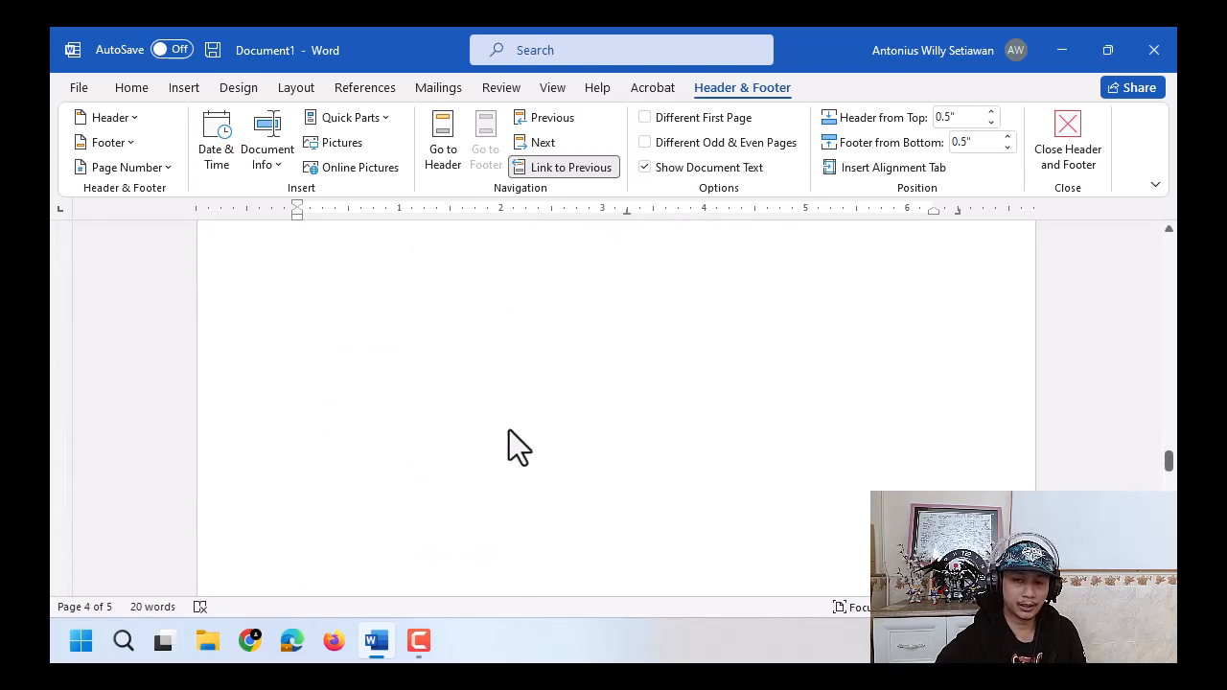
pyautogui.scroll(4, 509, 429)
pyautogui.press('ctrl')
pyautogui.press('ctrl')
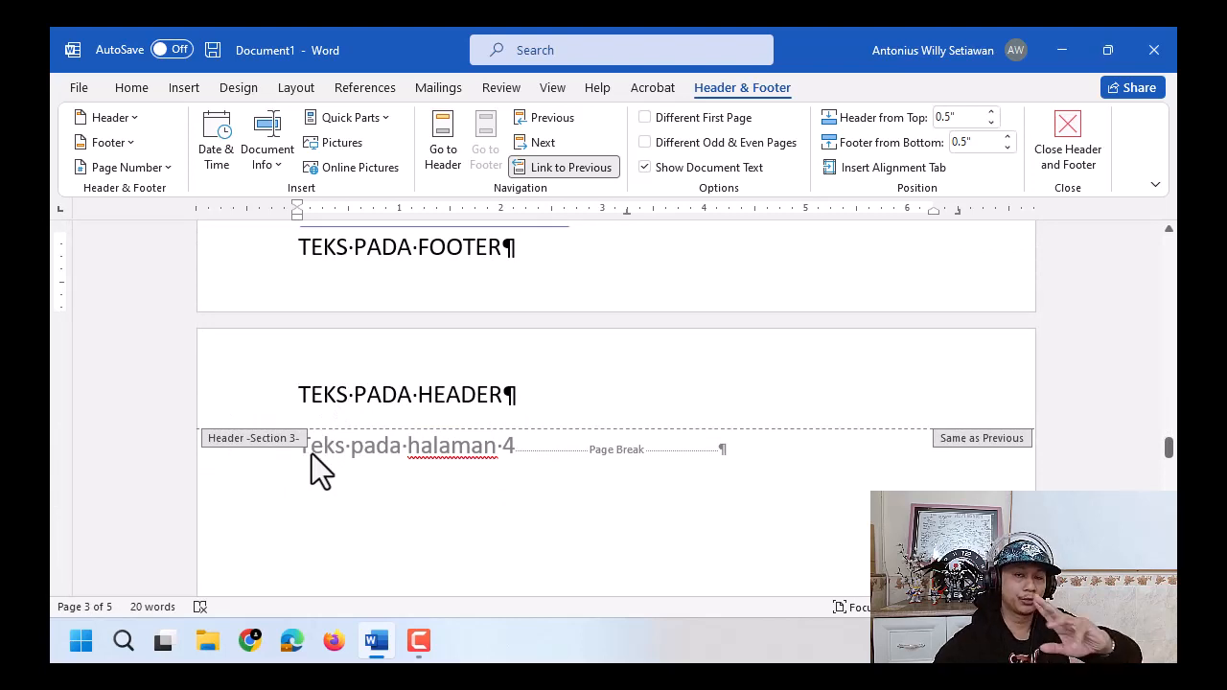
pyautogui.scroll(10, 317, 454)
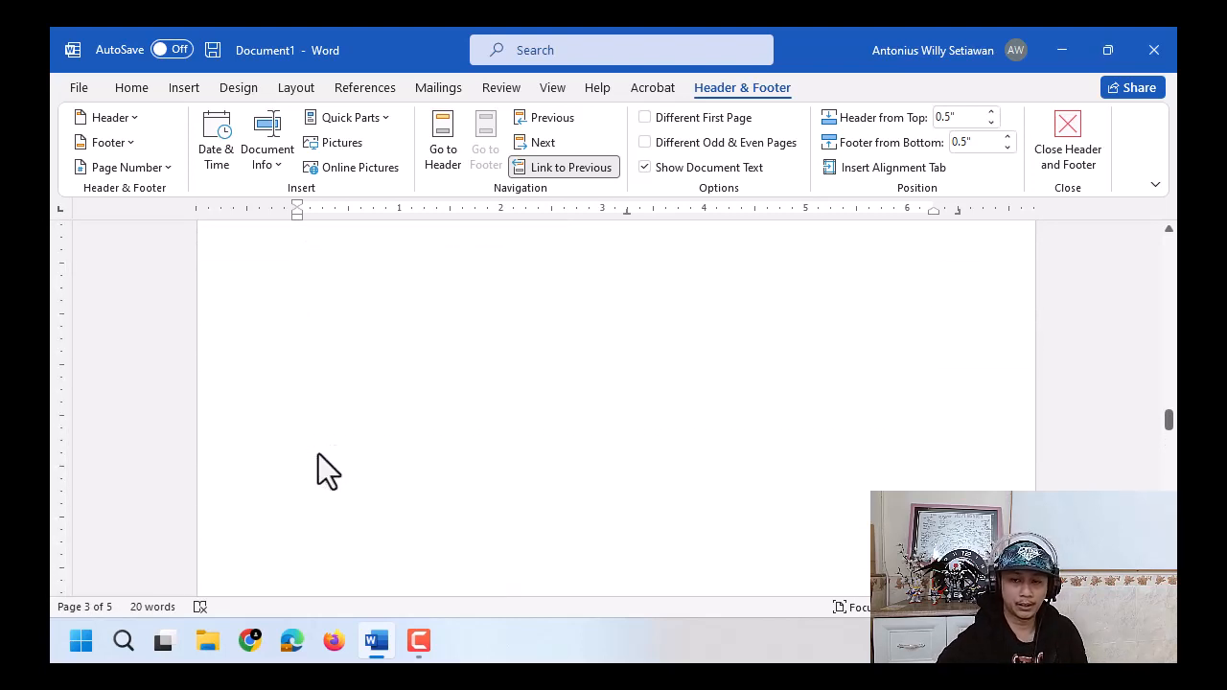
pyautogui.scroll(-3, 356, 522)
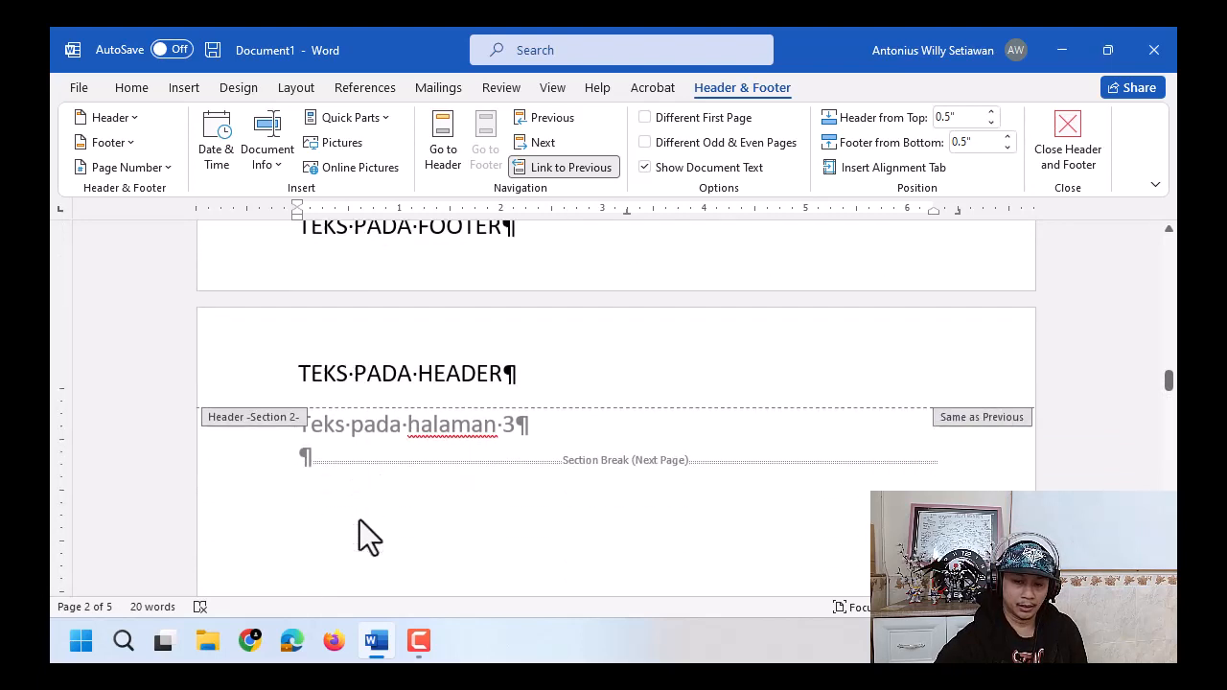
# Leave header and footer editing and place the cursor on the section break line below "Teks pada halaman 3".
pyautogui.doubleClick(365, 466)
pyautogui.click(309, 451)
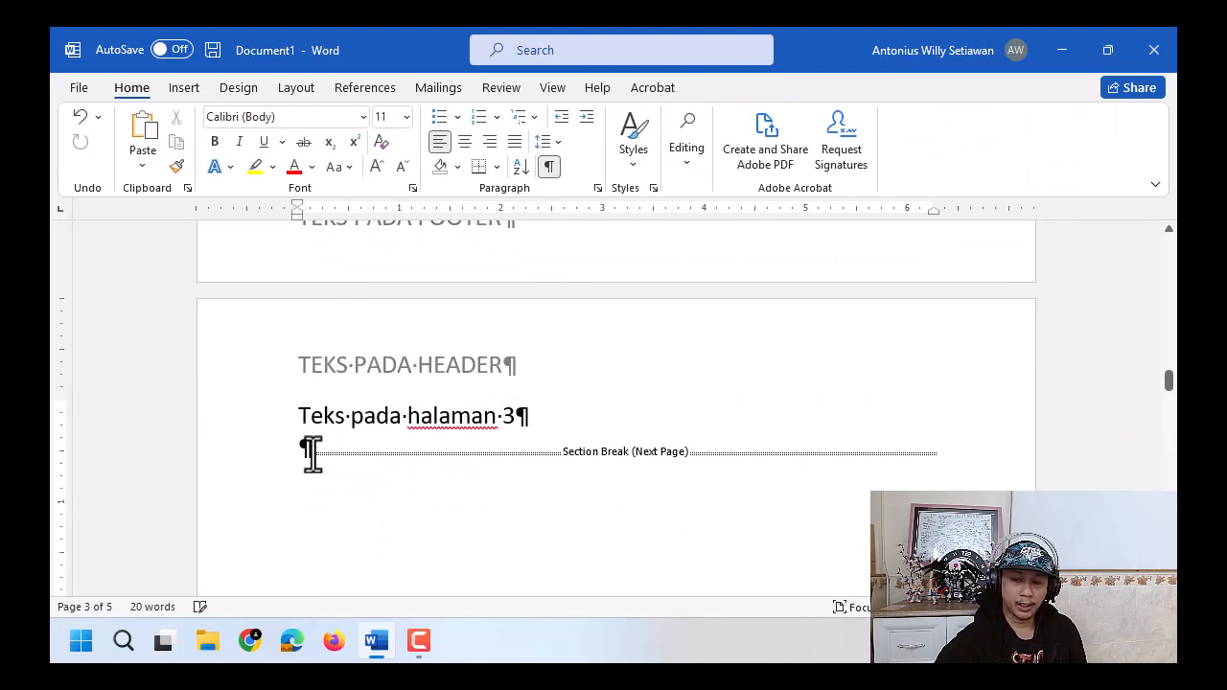
pyautogui.click(594, 449)
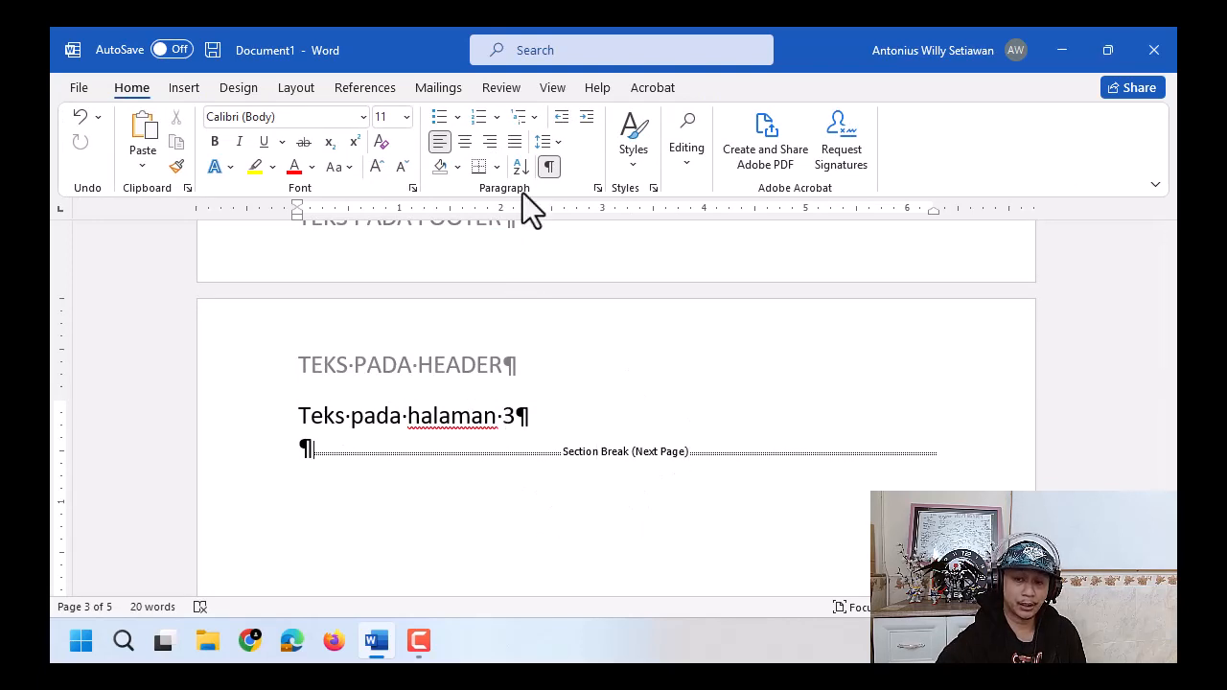
# Hide the formatting marks to view the page 3 break line without them, and show them again.
pyautogui.click(549, 170)
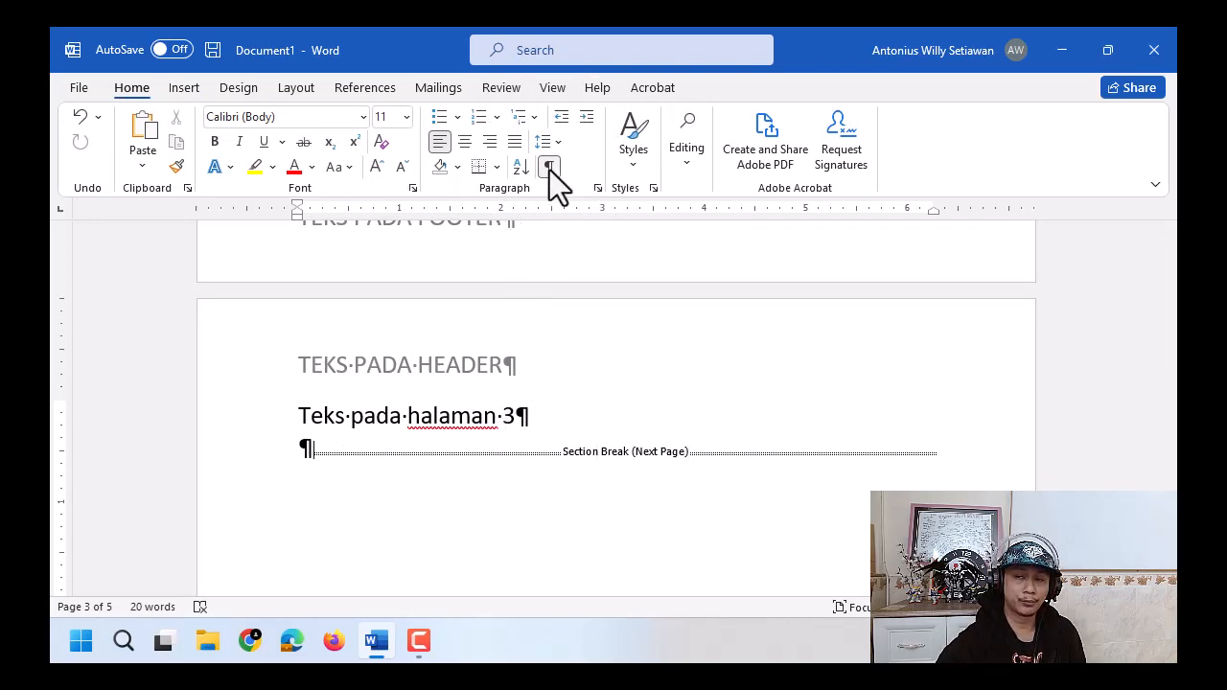
pyautogui.click(549, 169)
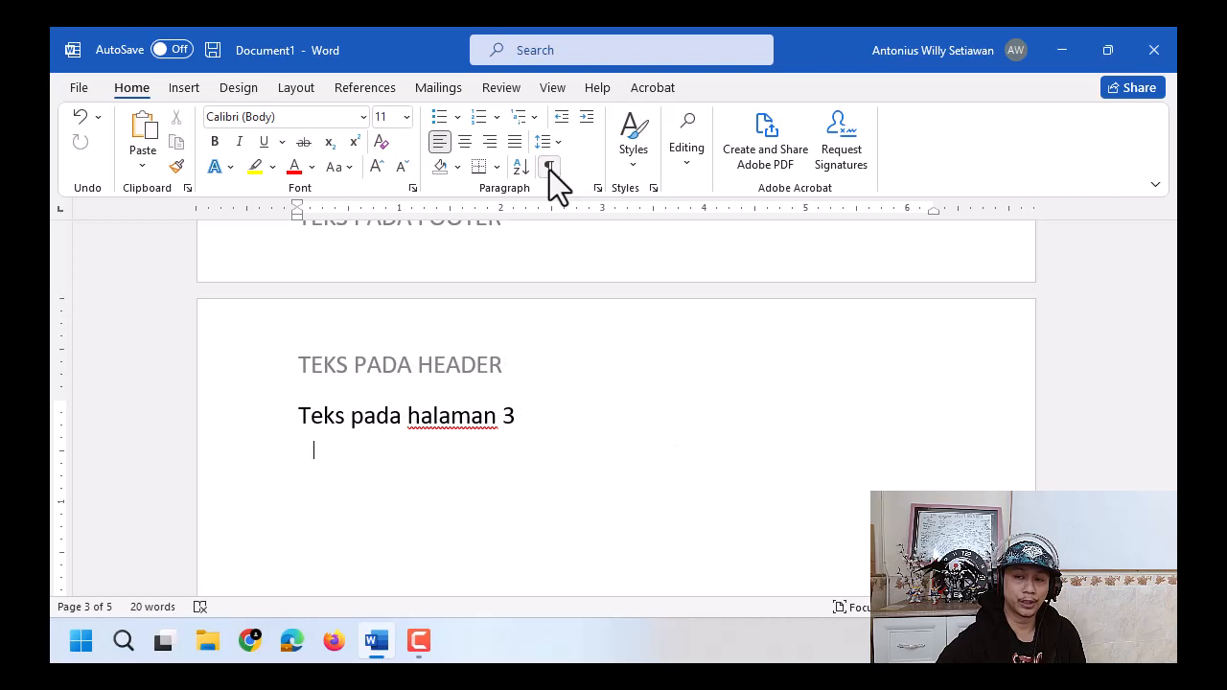
pyautogui.click(293, 447)
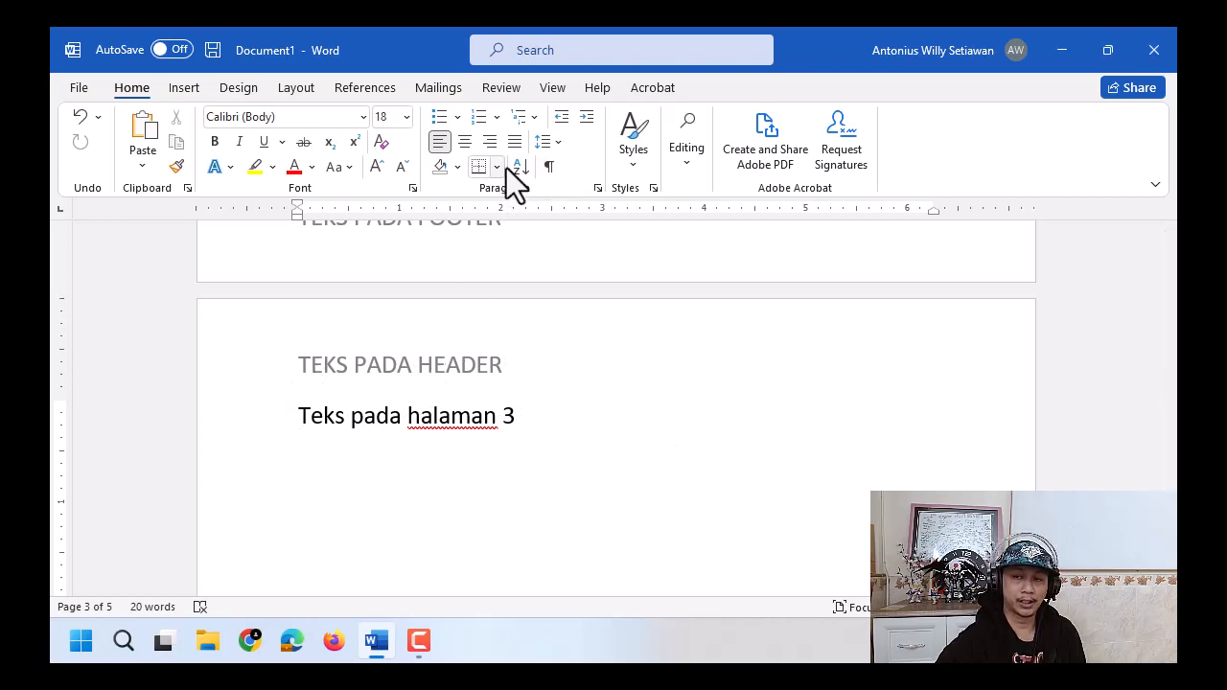
pyautogui.click(549, 168)
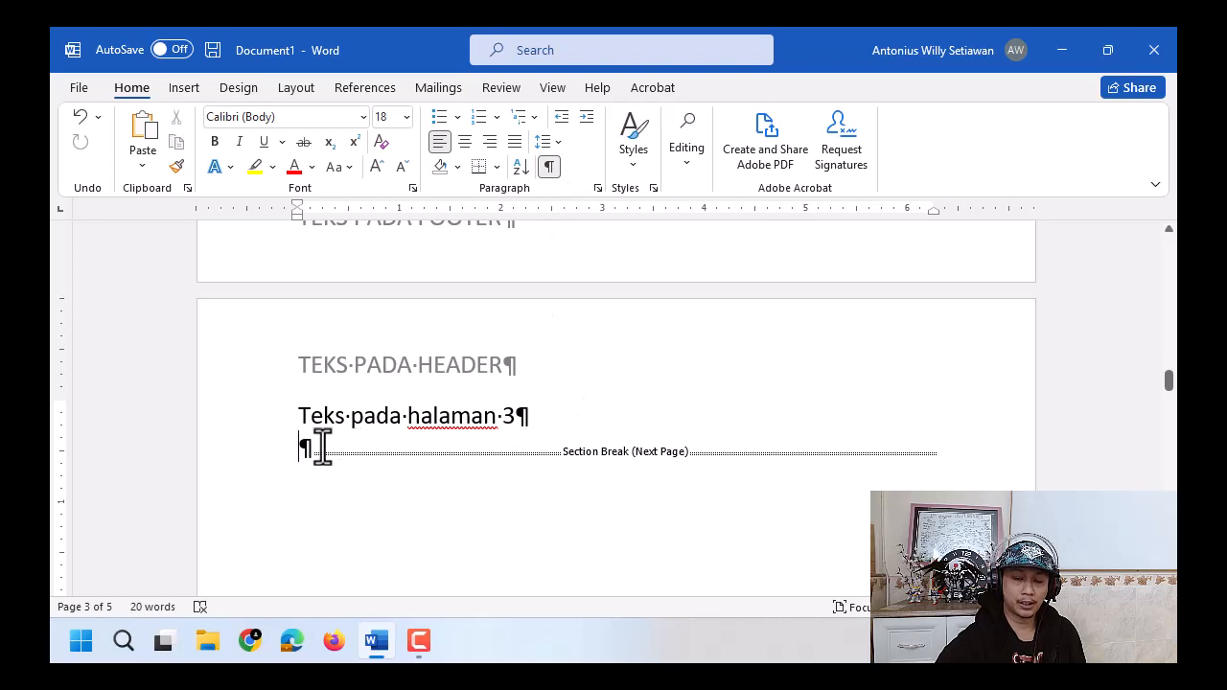
# Delete the Next Page section break below "Teks pada halaman 3".
pyautogui.click(428, 443)
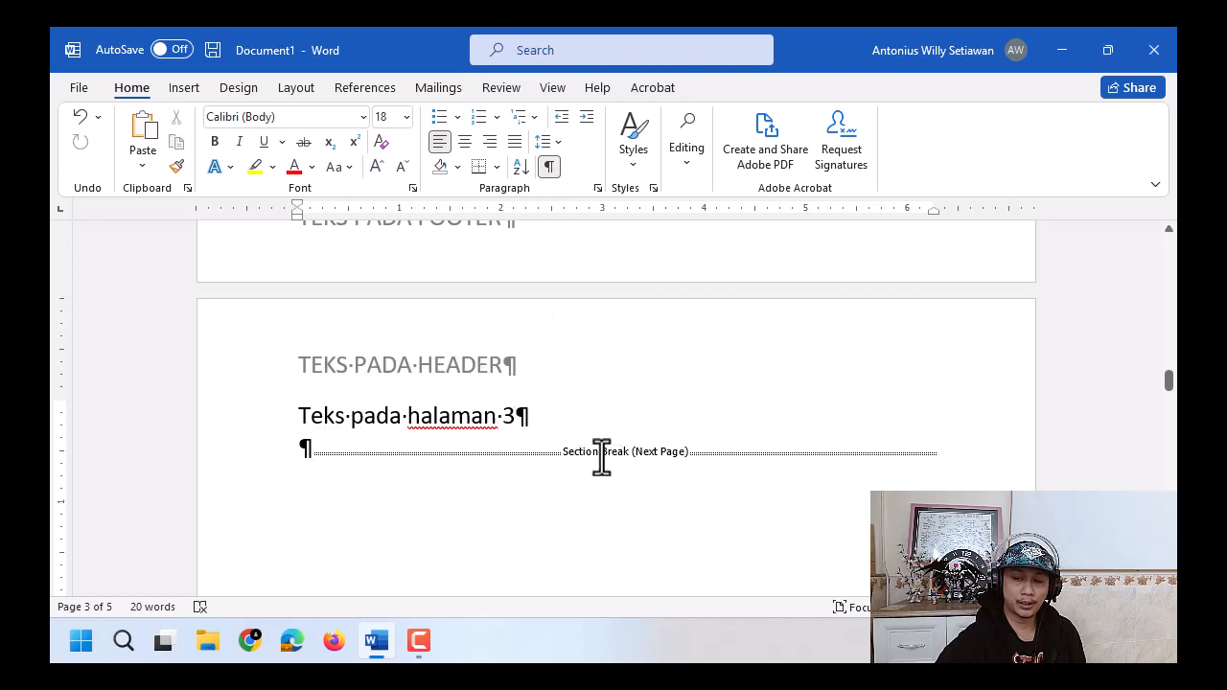
pyautogui.press('BackSpace')
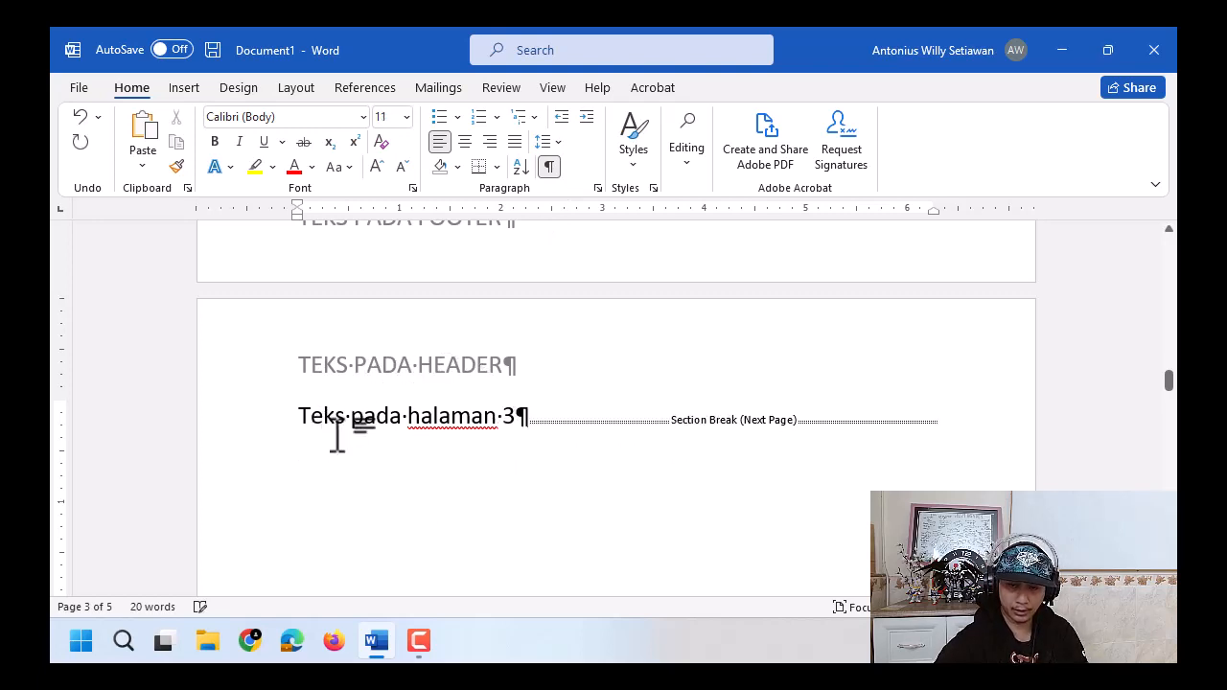
pyautogui.press('Delete')
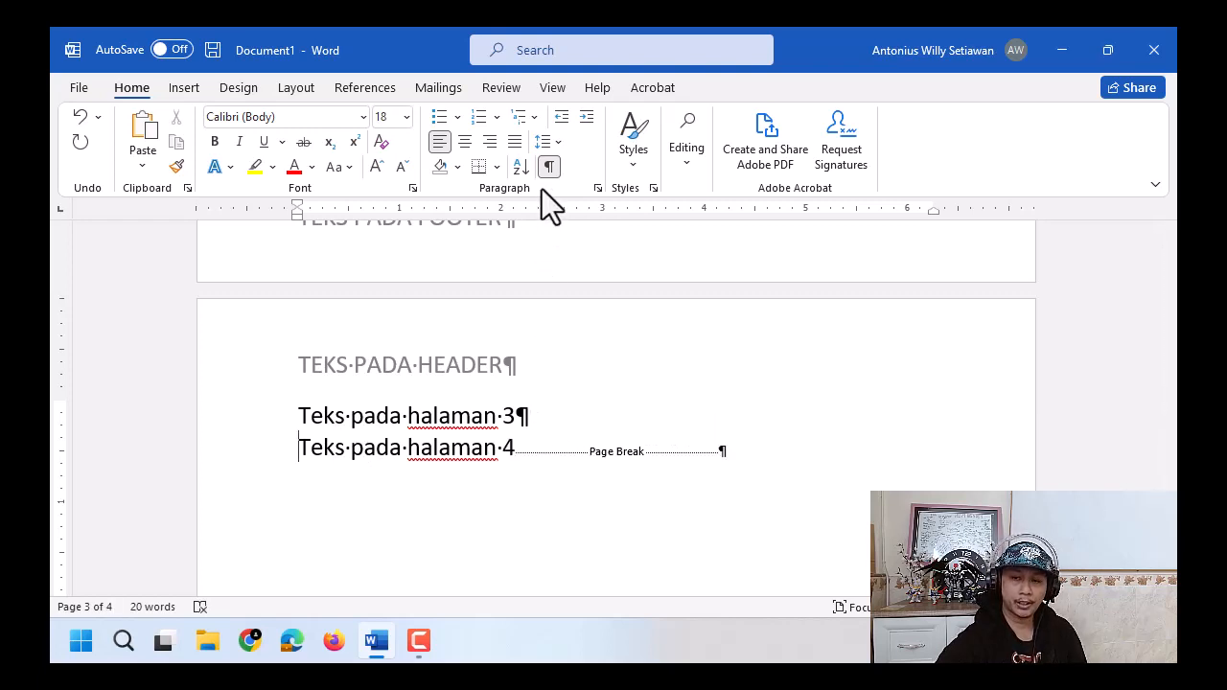
# Open the page 3 header for editing and check the section labels from there back to page 1's footer.
pyautogui.doubleClick(452, 345)
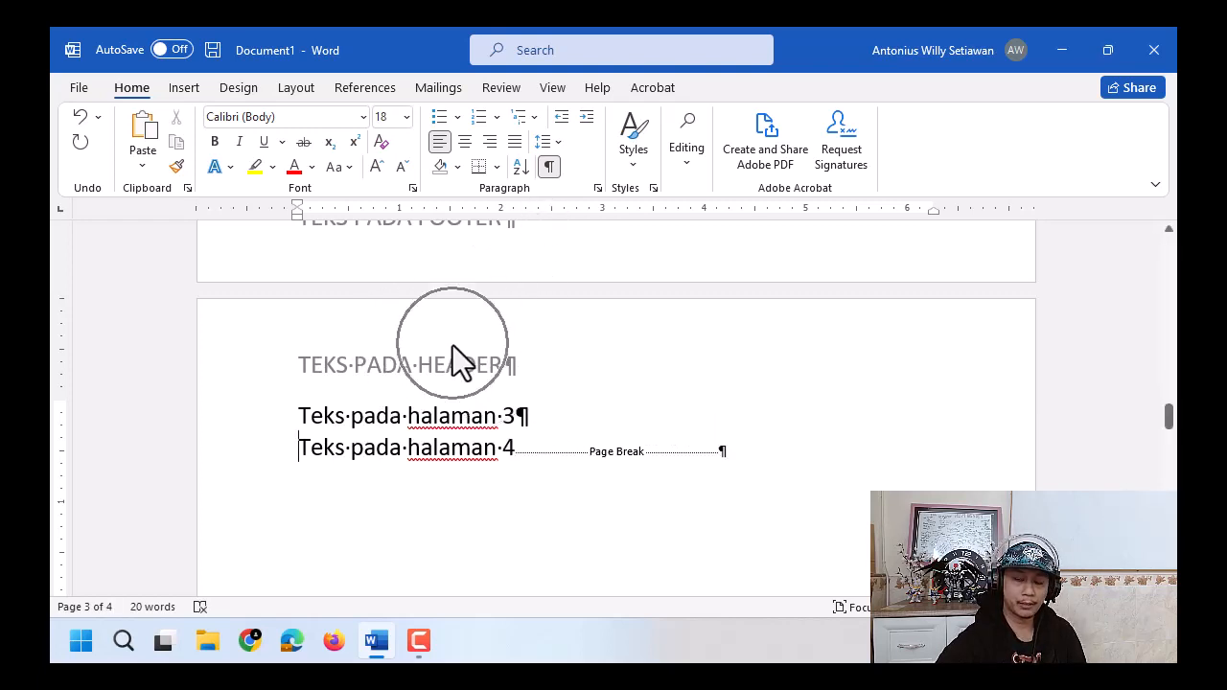
pyautogui.click(276, 421)
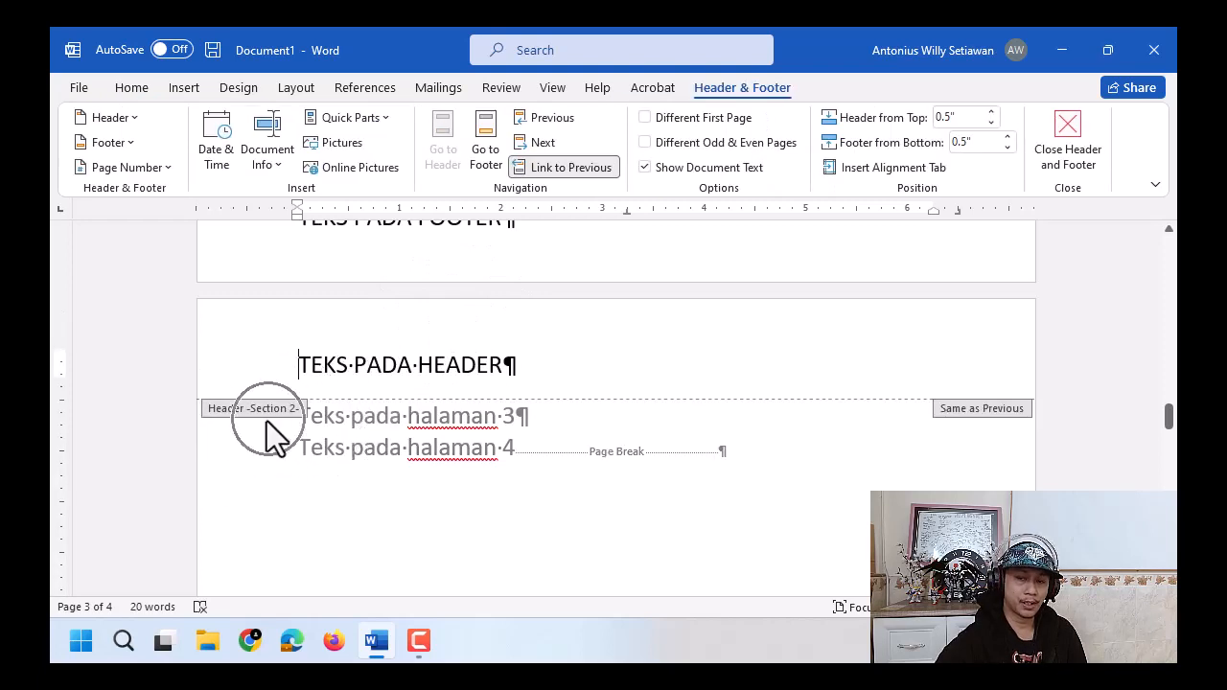
pyautogui.scroll(3, 266, 420)
pyautogui.click(259, 424)
pyautogui.scroll(10, 267, 421)
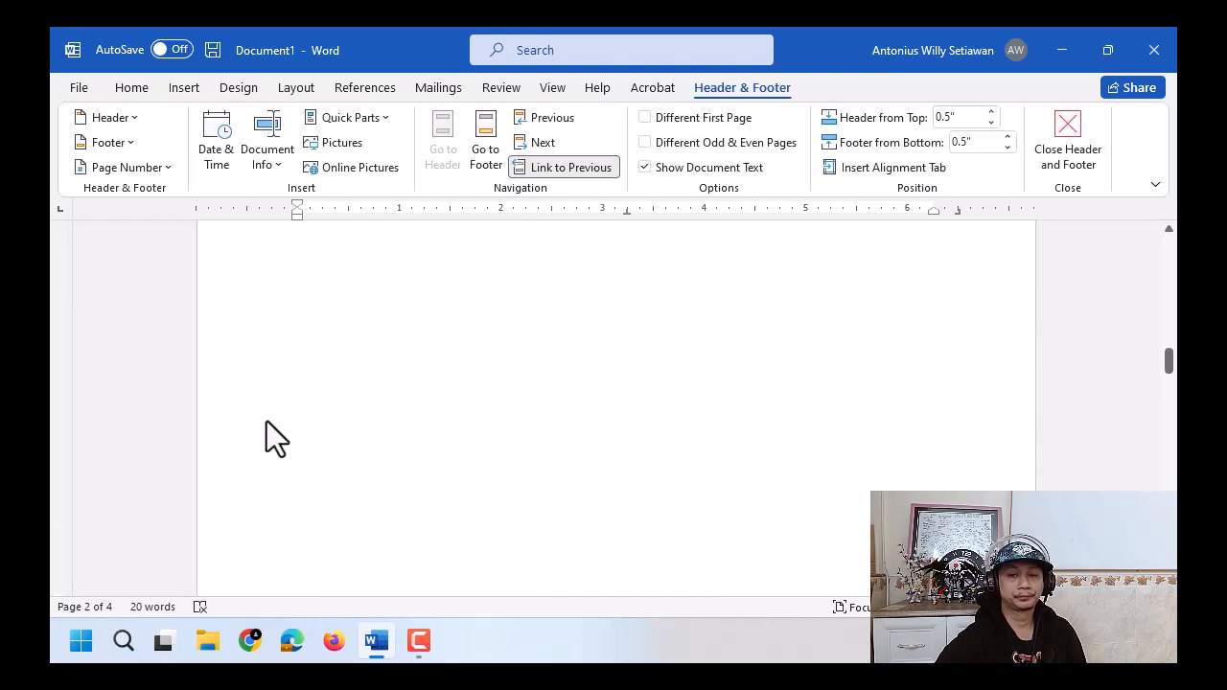
pyautogui.click(298, 398)
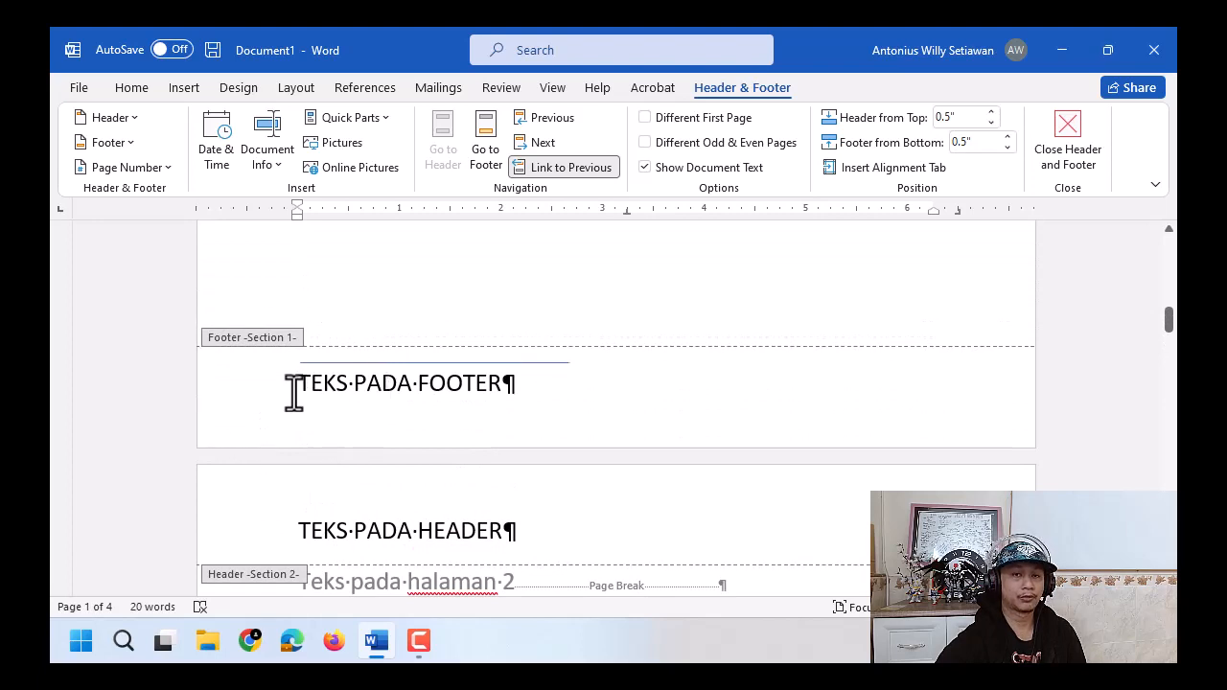
pyautogui.moveTo(1172, 318)
pyautogui.mouseDown()
pyautogui.moveTo(1172, 567)
pyautogui.moveTo(1171, 302)
pyautogui.mouseUp()
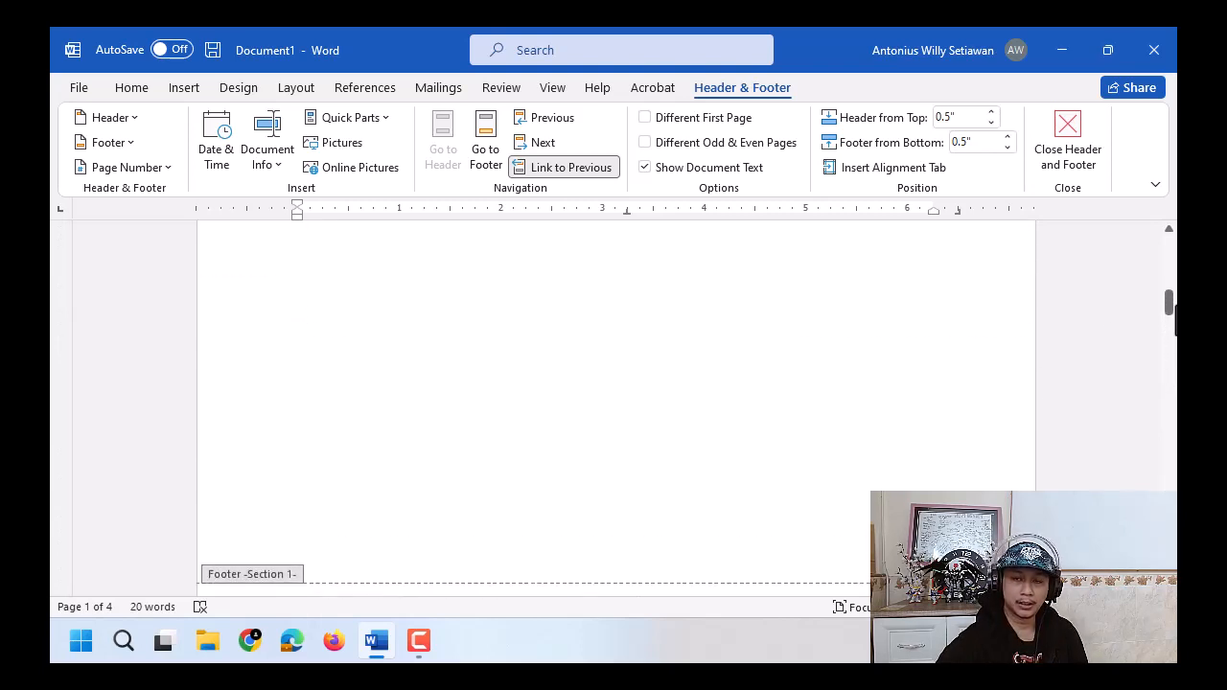
pyautogui.click(134, 88)
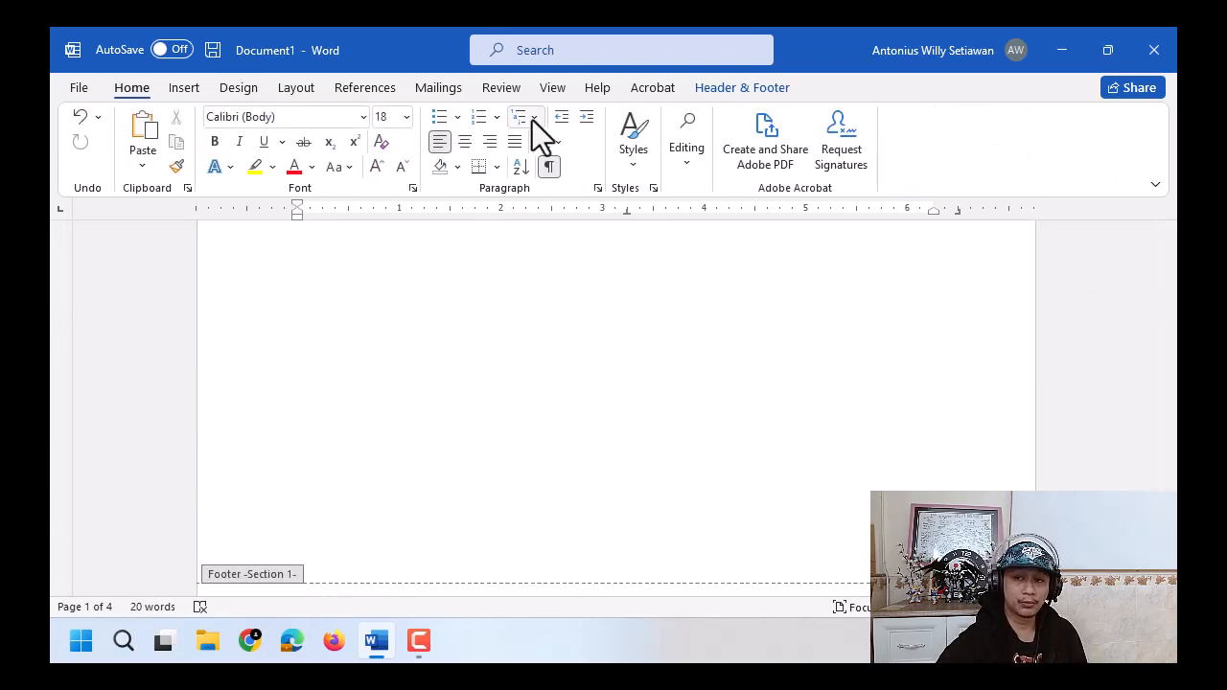
pyautogui.click(549, 169)
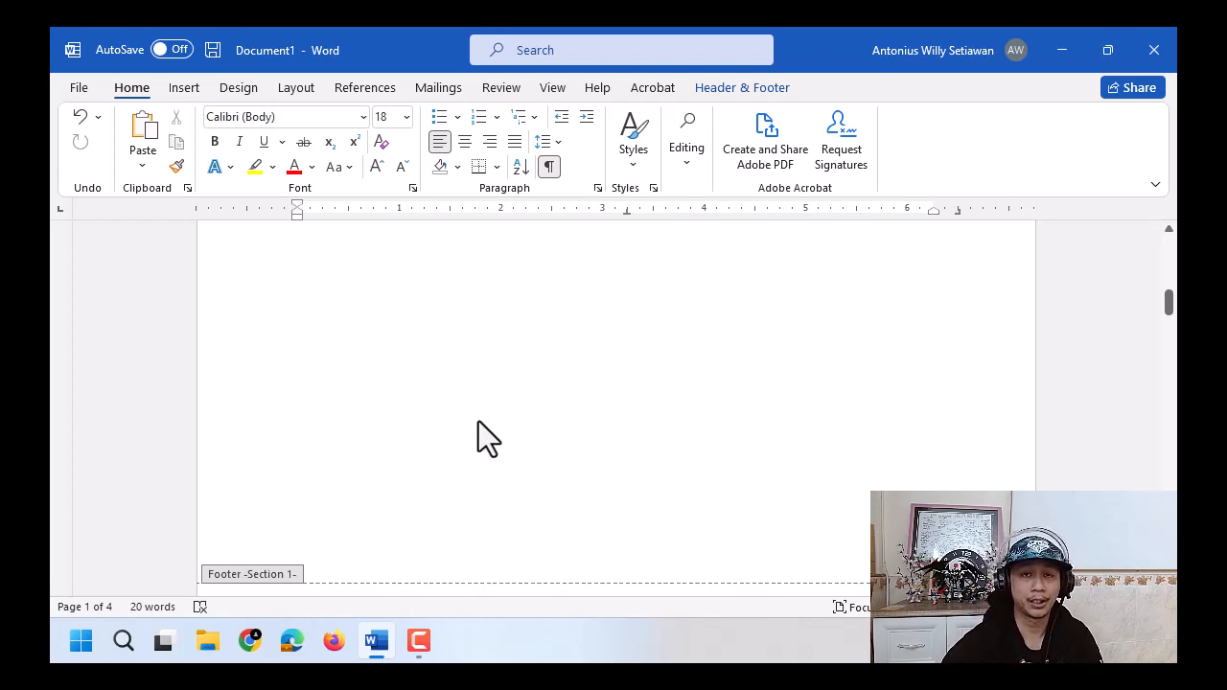
pyautogui.click(549, 169)
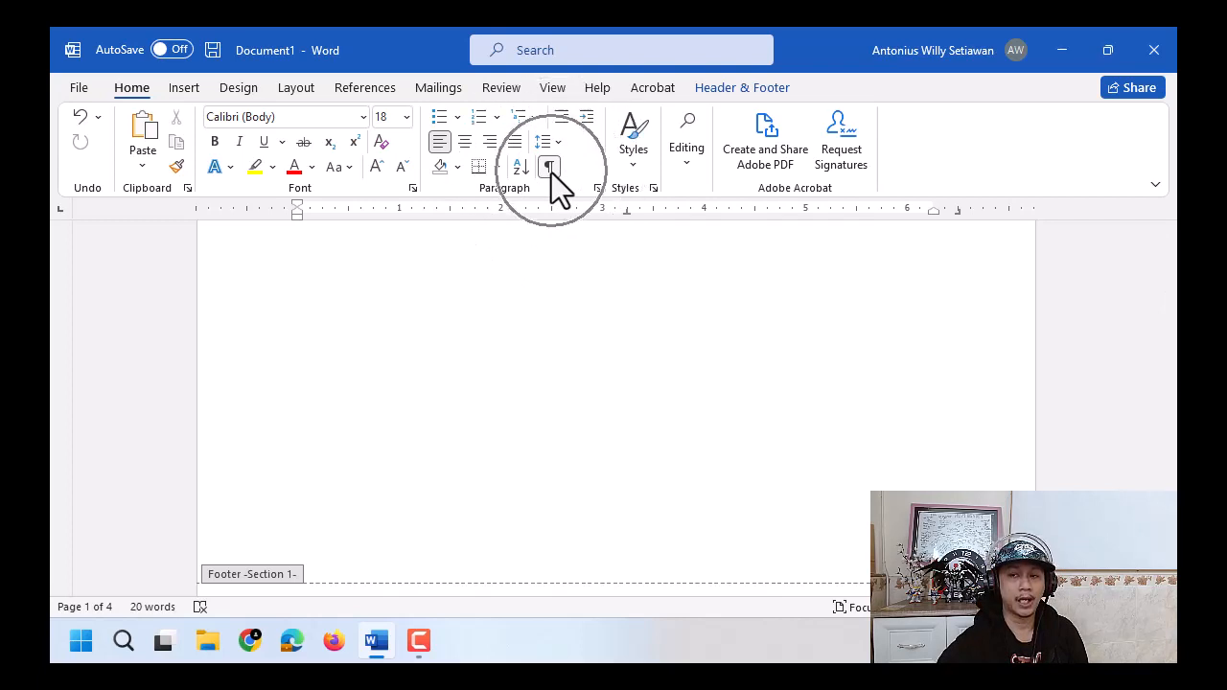
# Compare the header section labels on pages 2 and 1, and close header and footer editing.
pyautogui.scroll(-5, 539, 391)
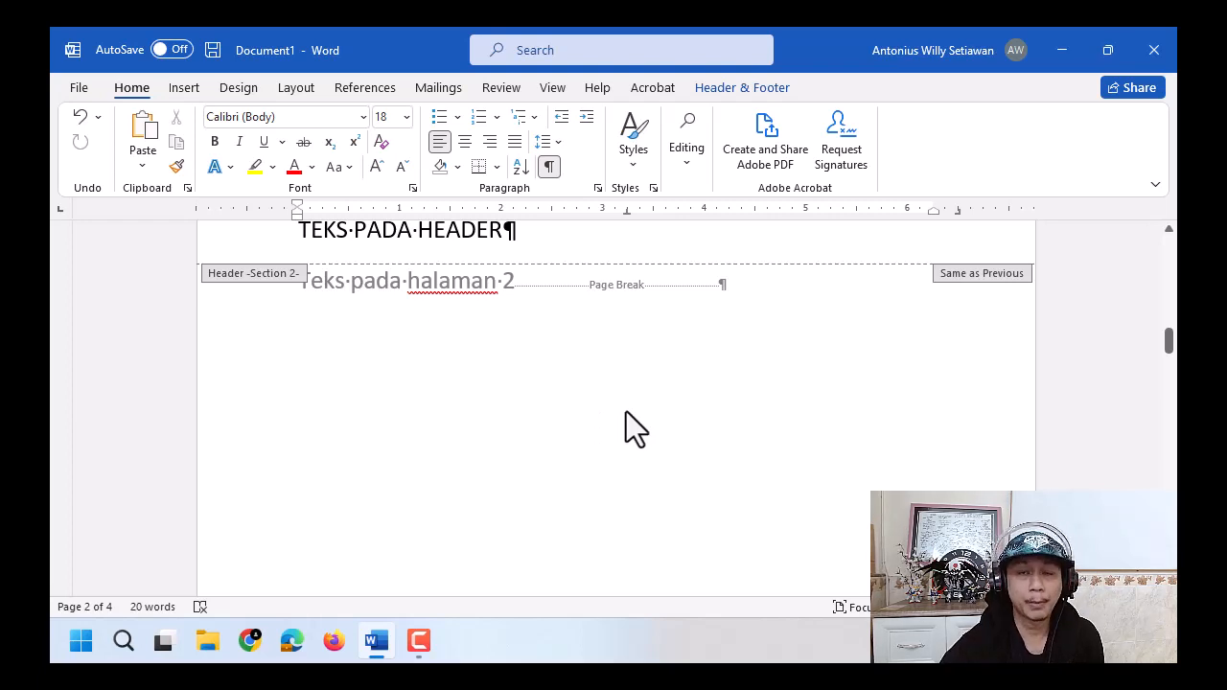
pyautogui.scroll(2, 636, 428)
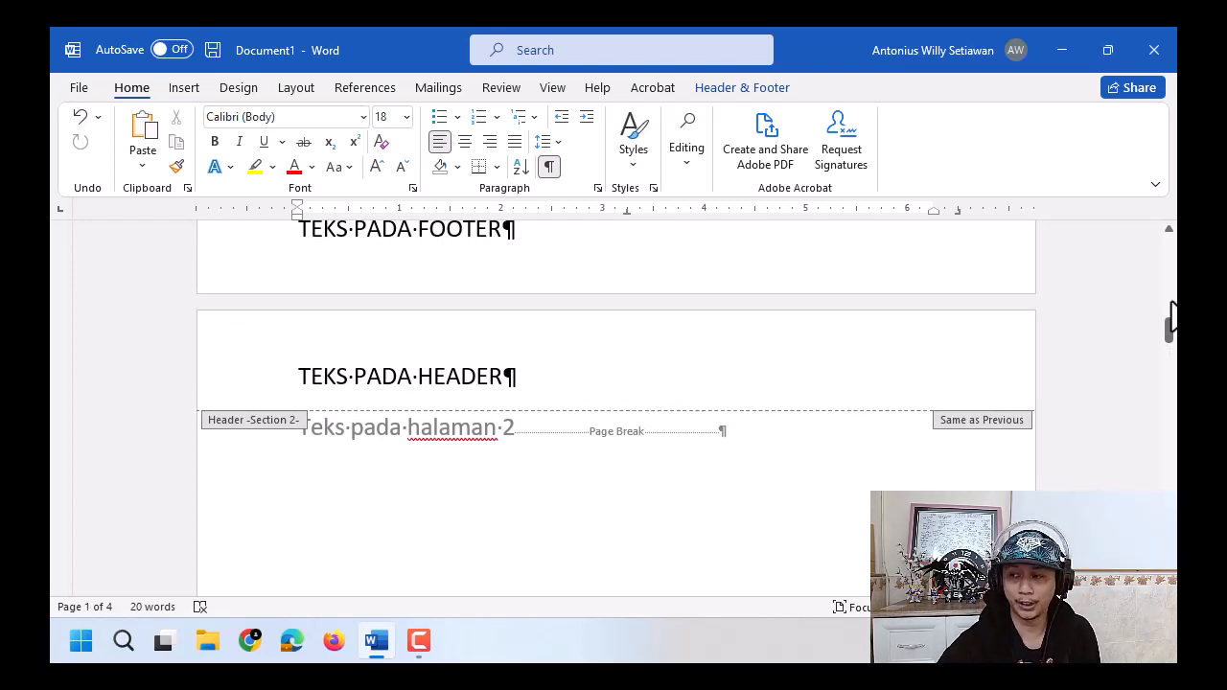
pyautogui.moveTo(1169, 347); pyautogui.dragTo(1169, 235)
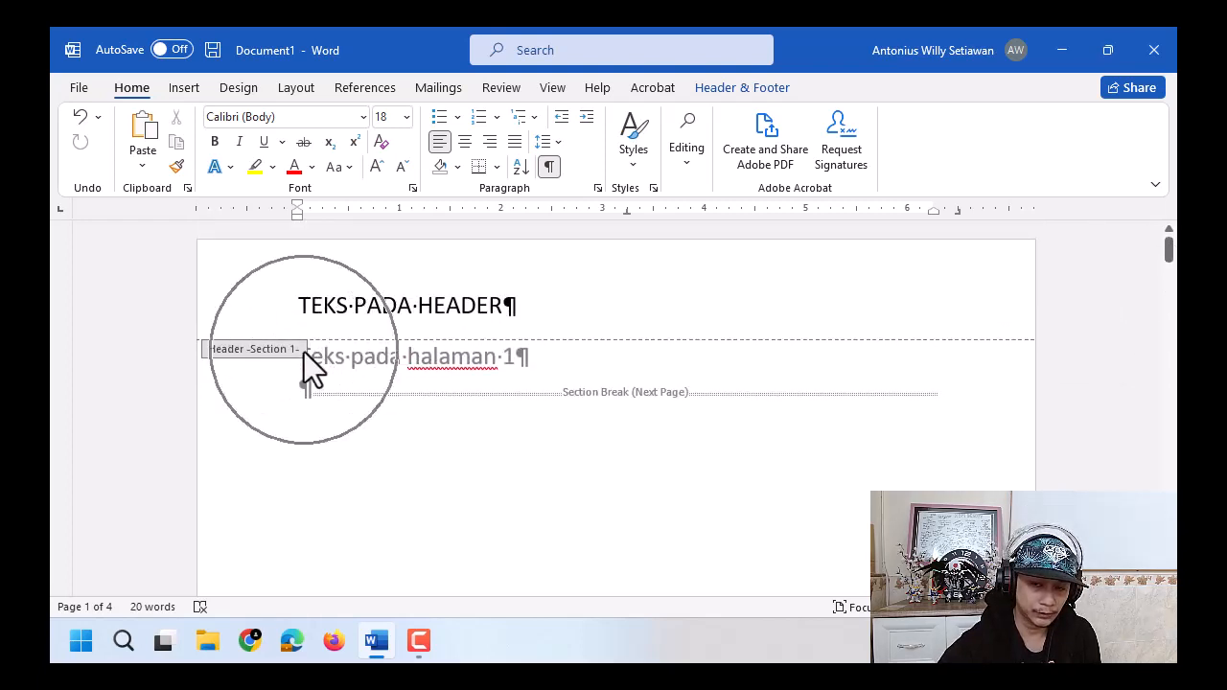
pyautogui.scroll(-3, 326, 357)
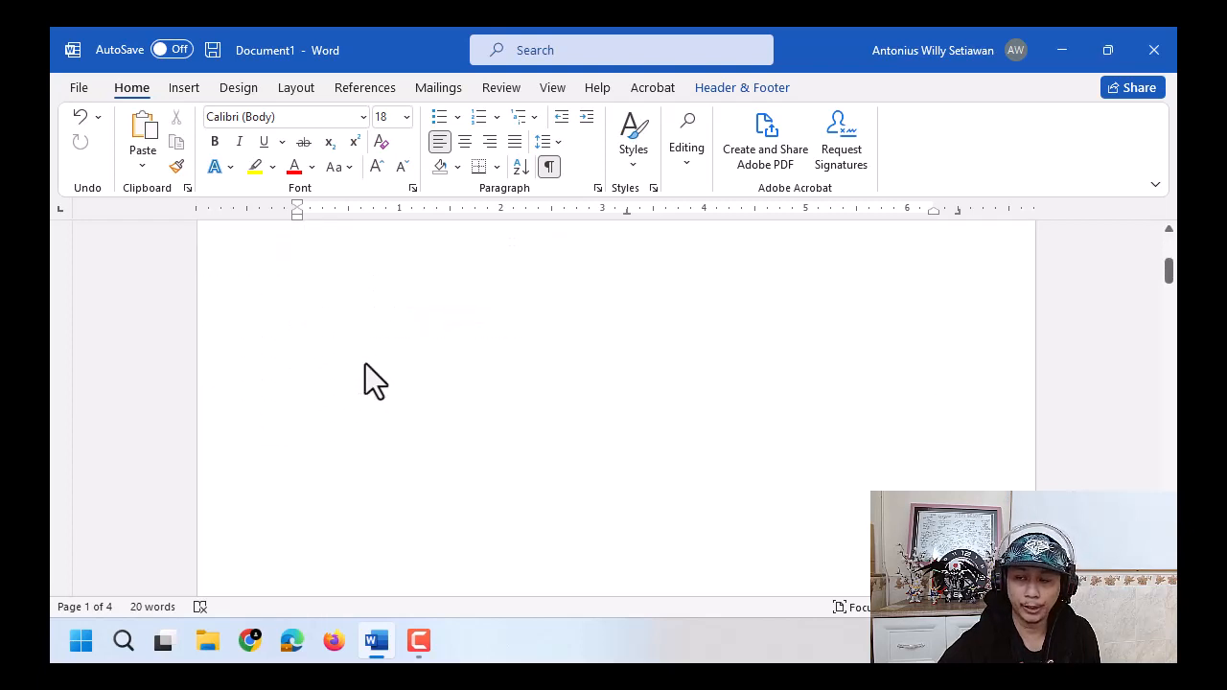
pyautogui.scroll(3, 369, 362)
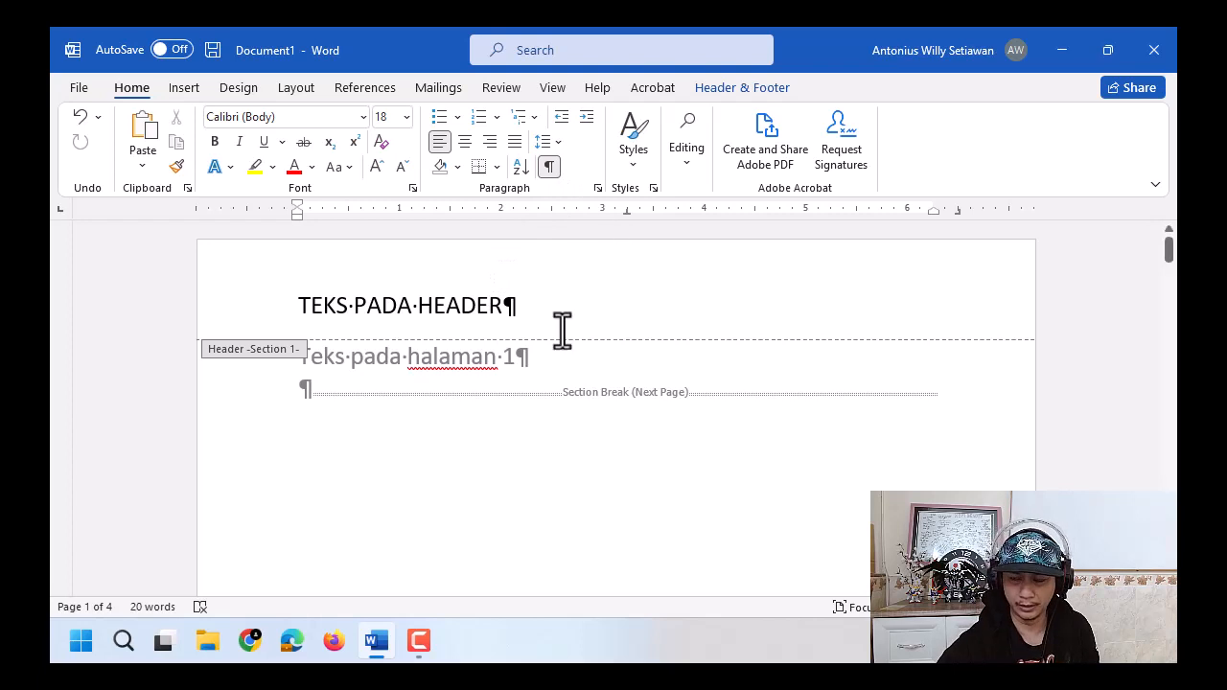
pyautogui.doubleClick(555, 494)
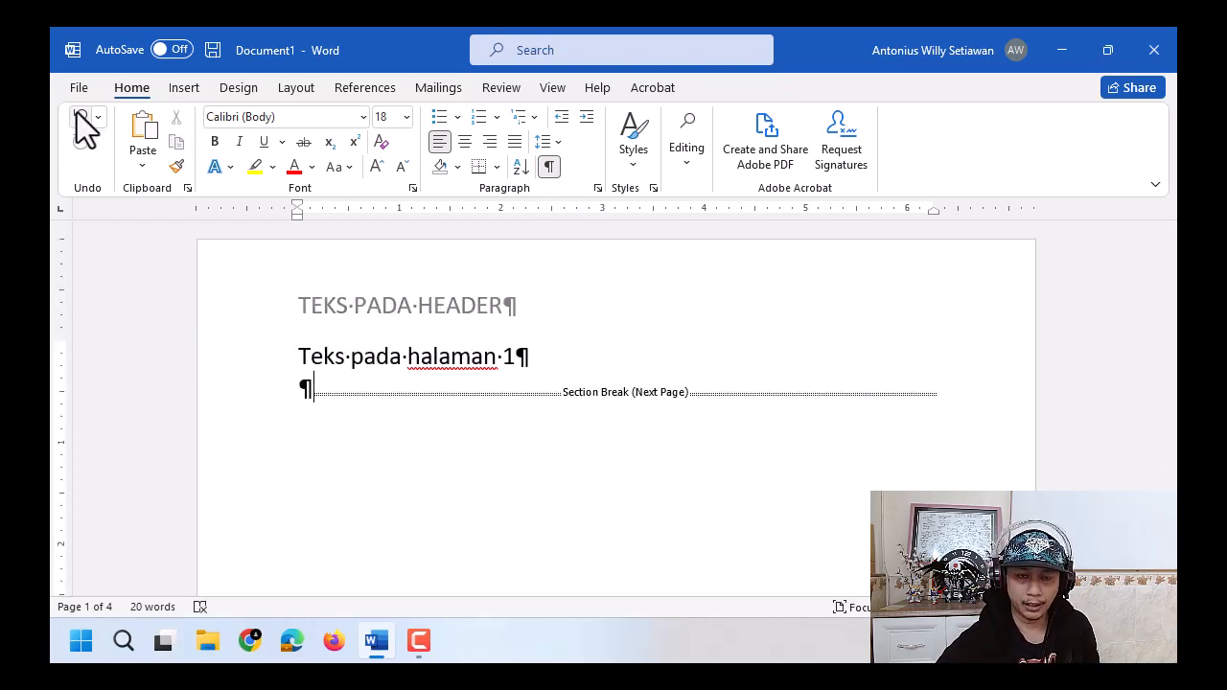
pyautogui.scroll(-15, 677, 501)
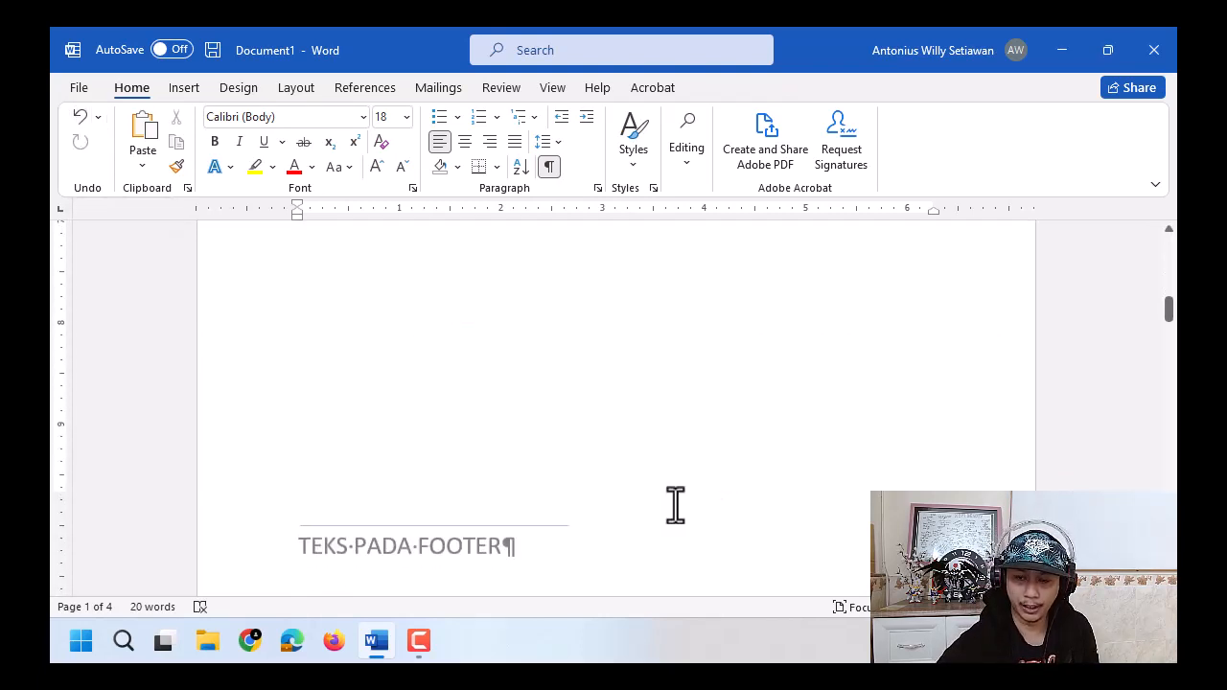
# Insert a Next Page section break between "Teks pada halaman 3" and "Teks pada halaman 4", and remove the empty line above "Teks pada halaman 4".
pyautogui.scroll(-10, 675, 505)
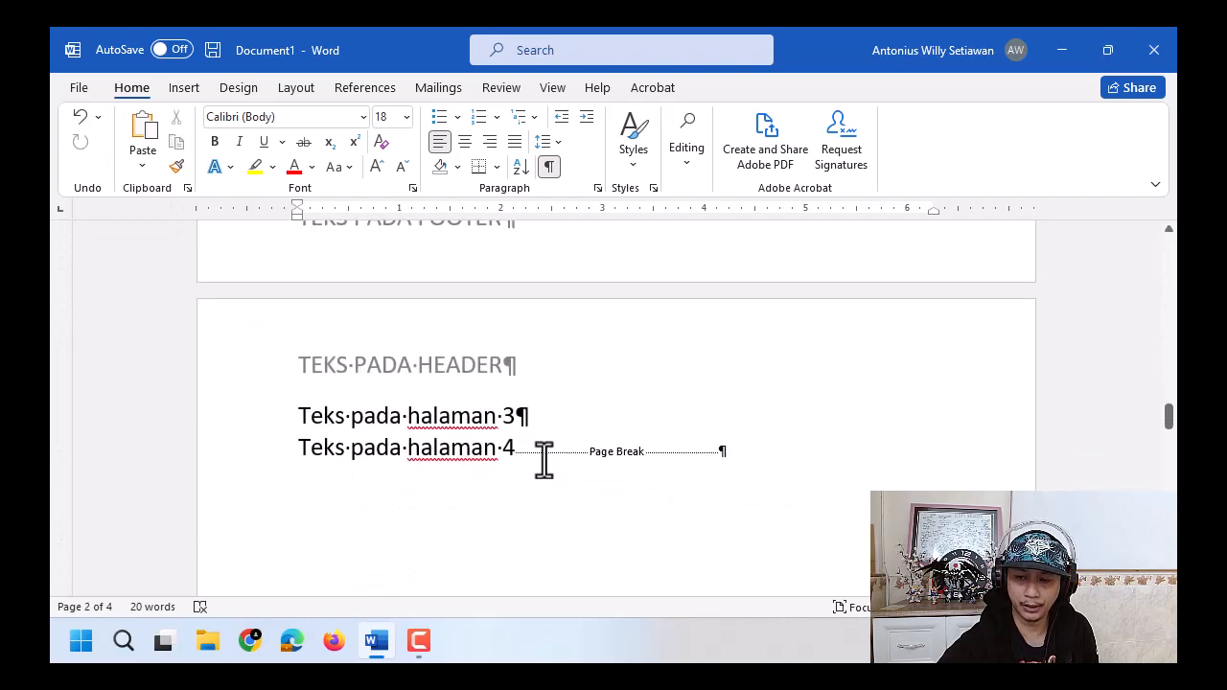
pyautogui.click(549, 407)
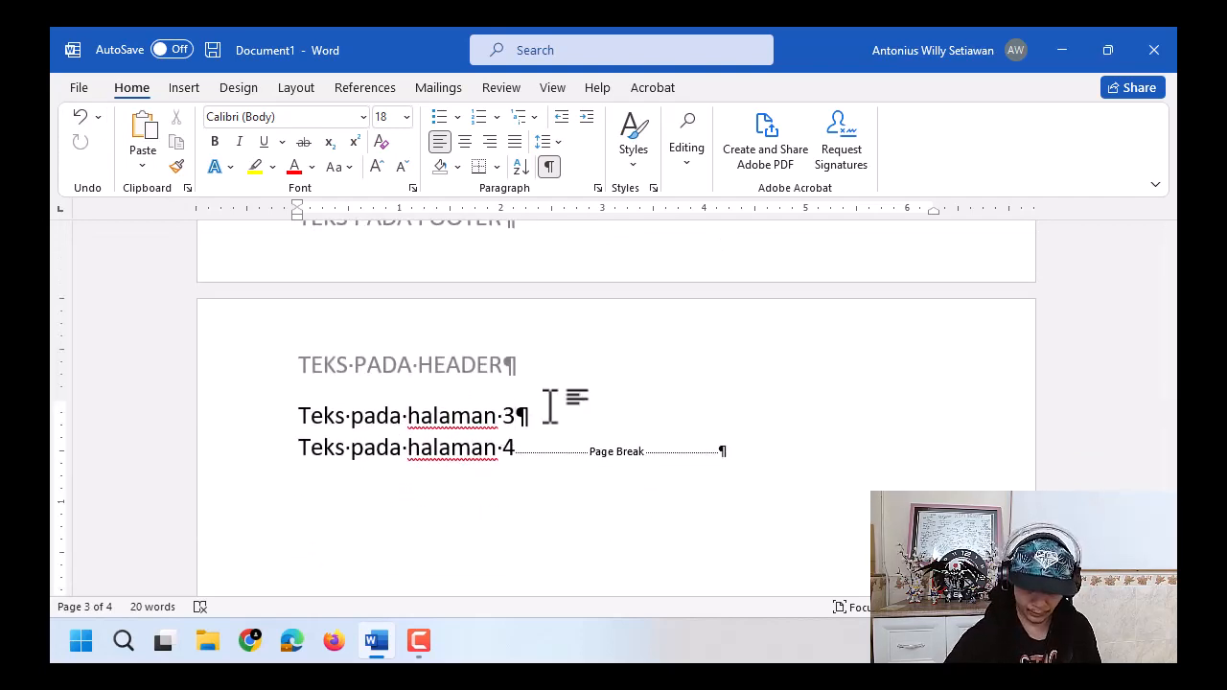
pyautogui.press('Return')
pyautogui.press('Return')
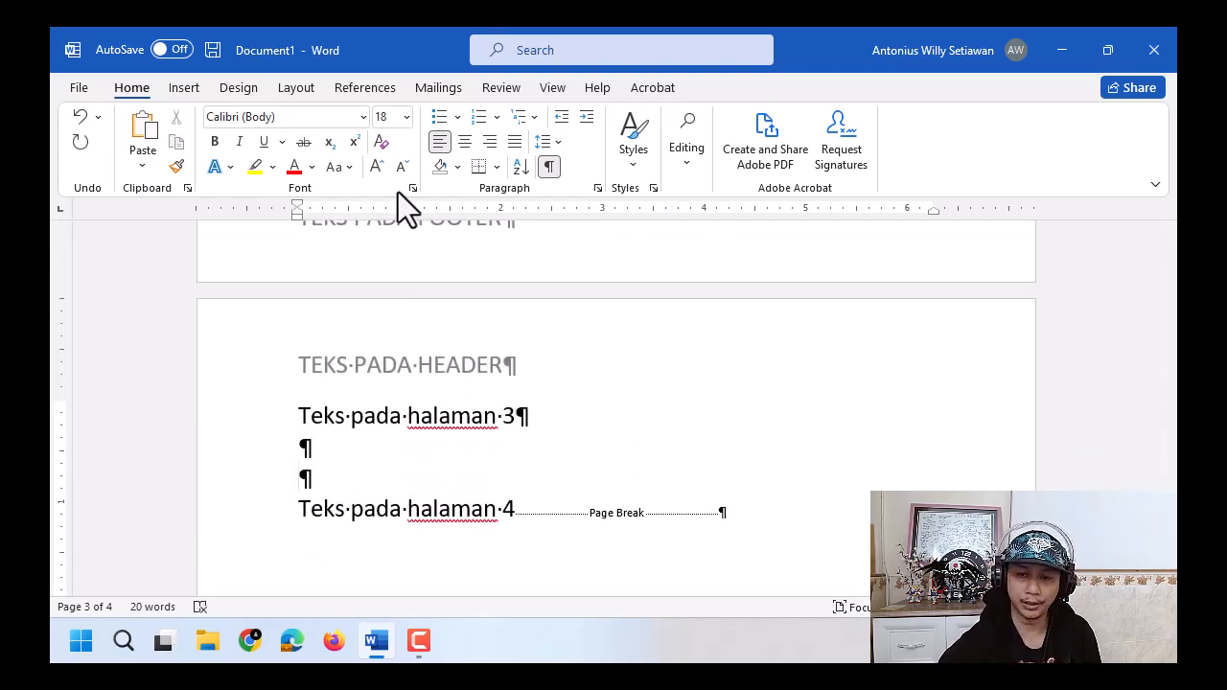
pyautogui.press('BackSpace')
pyautogui.click(290, 88)
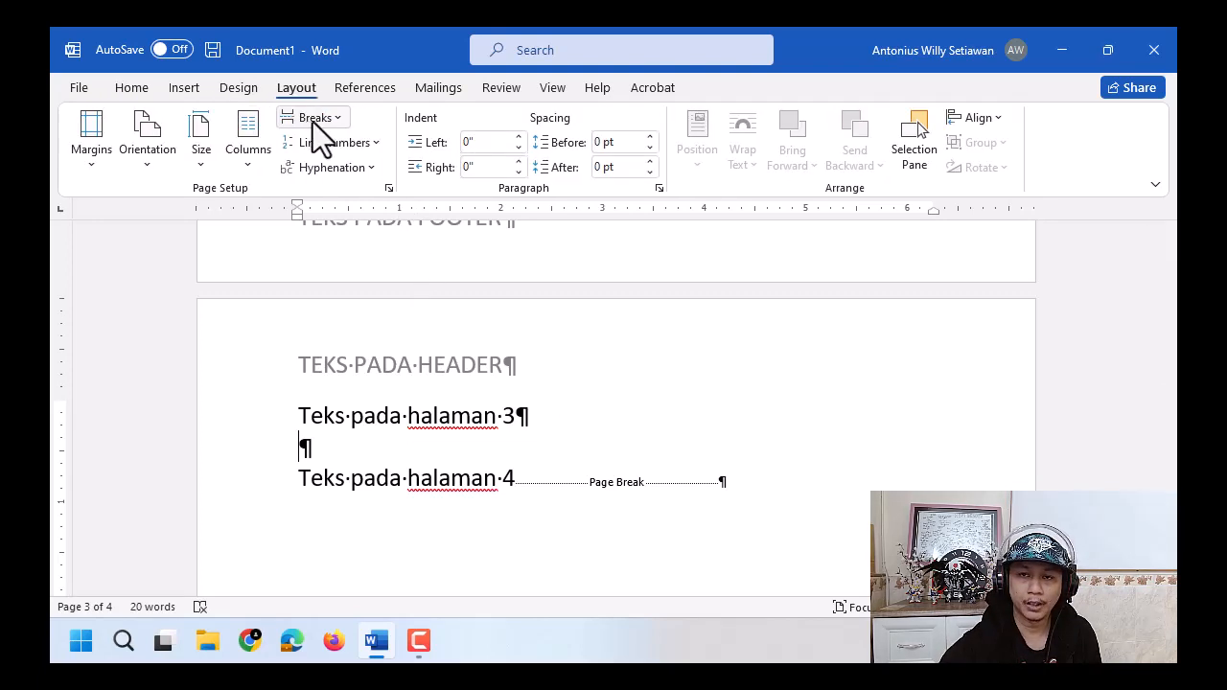
pyautogui.click(312, 119)
pyautogui.click(438, 386)
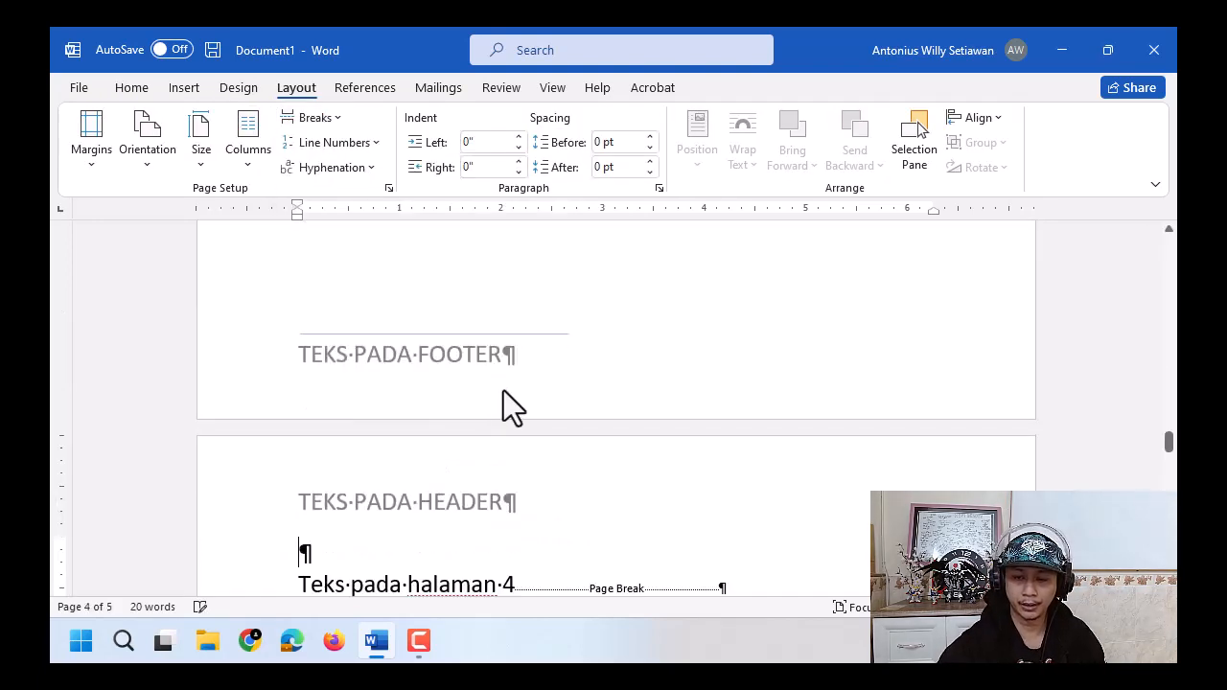
pyautogui.press('Delete')
# Move the Next Page section break onto its own line below "Teks pada halaman 3".
pyautogui.scroll(3, 505, 391)
pyautogui.scroll(3, 504, 390)
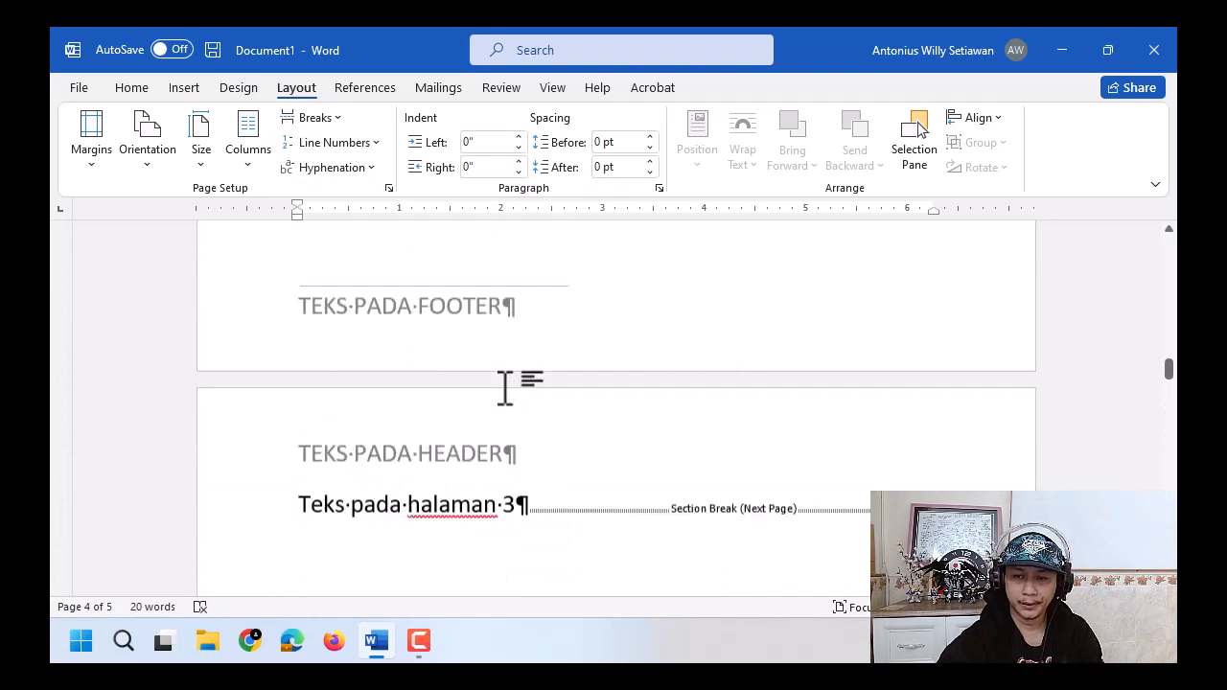
pyautogui.scroll(-2, 521, 471)
pyautogui.press('Return')
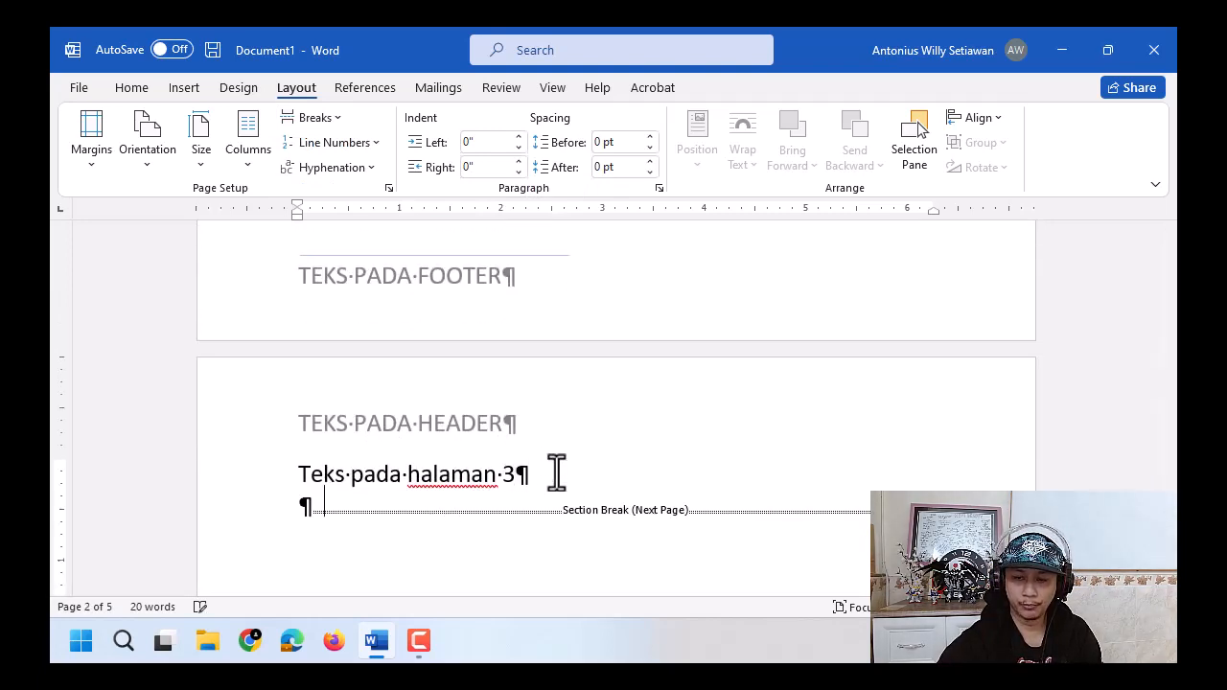
# Open header and footer editing, check the section labels on pages 3 and 4, and close header and footer editing.
pyautogui.doubleClick(387, 326)
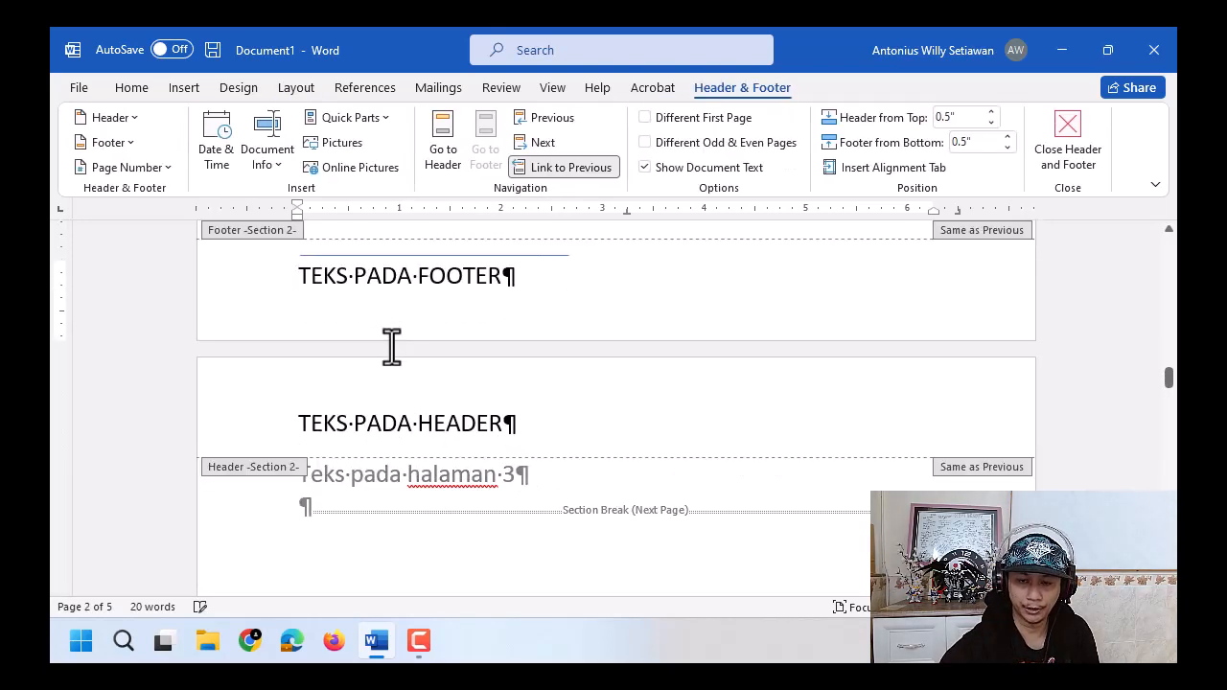
pyautogui.scroll(-10, 391, 347)
pyautogui.scroll(-4, 392, 349)
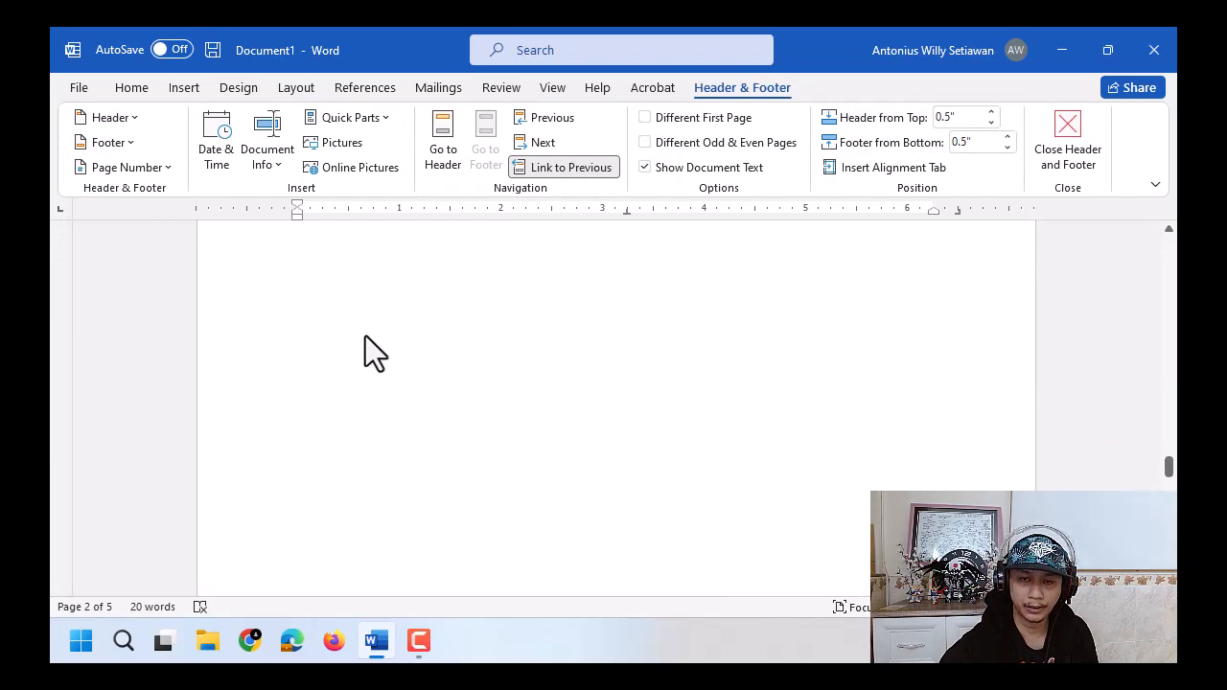
pyautogui.scroll(4, 365, 336)
pyautogui.click(321, 350)
pyautogui.click(299, 308)
pyautogui.click(316, 504)
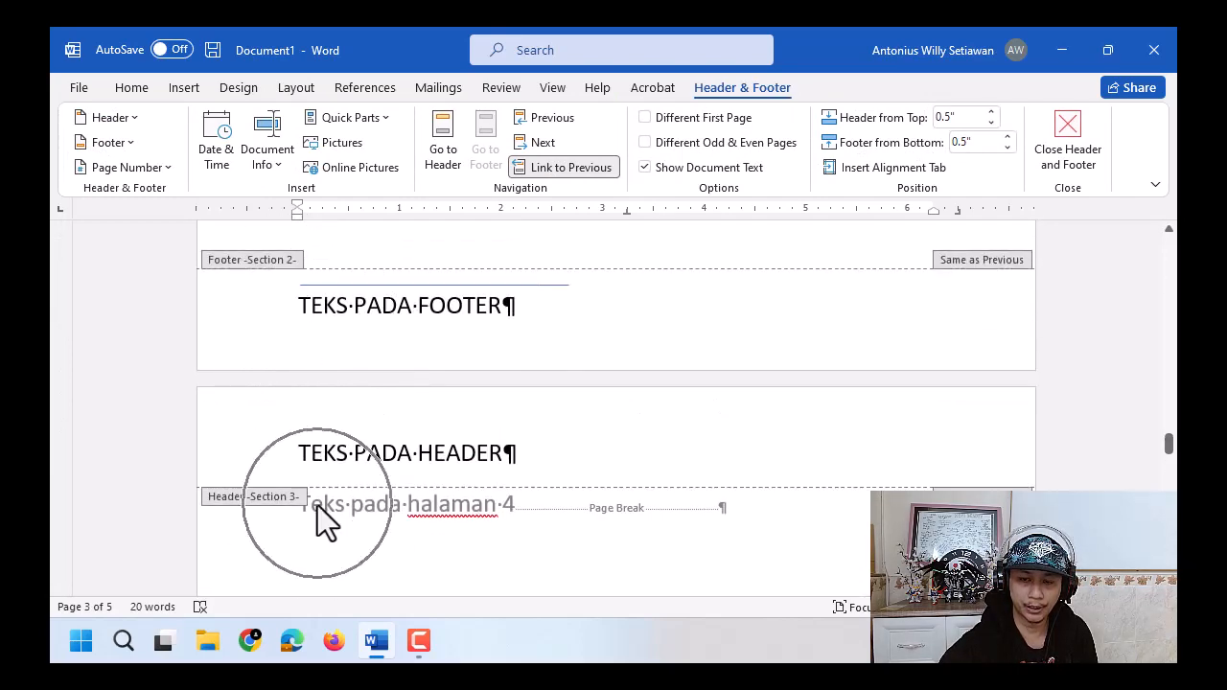
pyautogui.click(1062, 158)
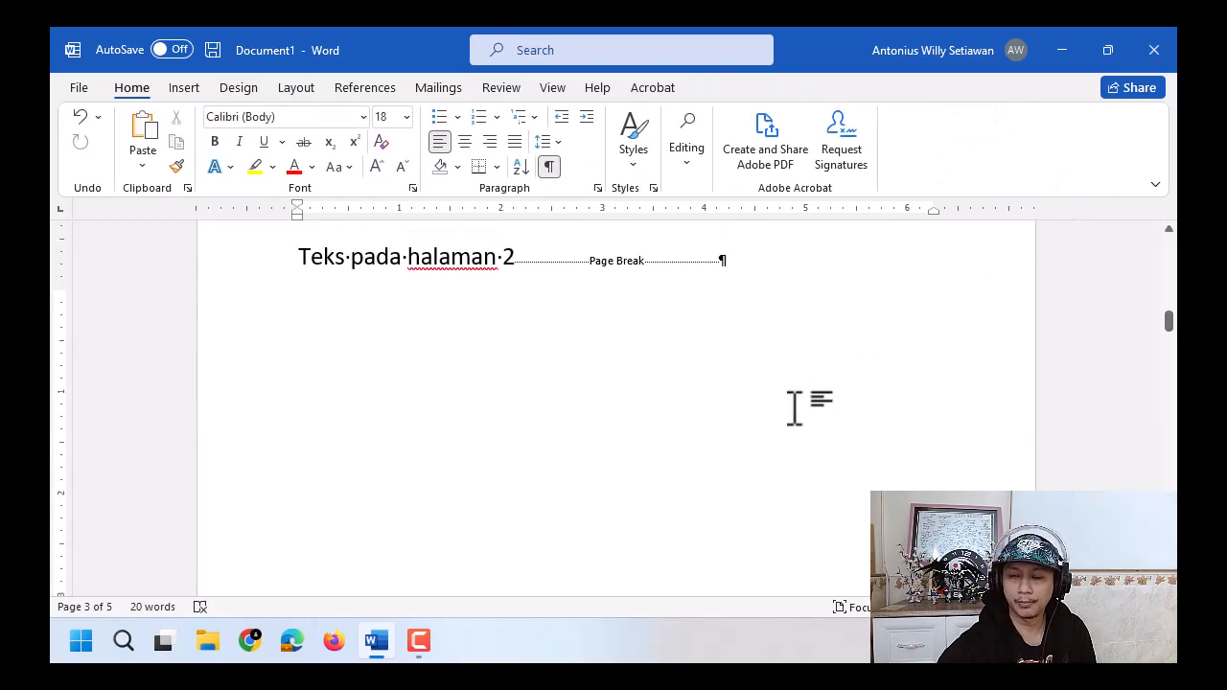
# Open the page 1 header for editing and append "(section 1)" to "TEKS PADA HEADER".
pyautogui.scroll(7, 794, 408)
pyautogui.scroll(2, 795, 408)
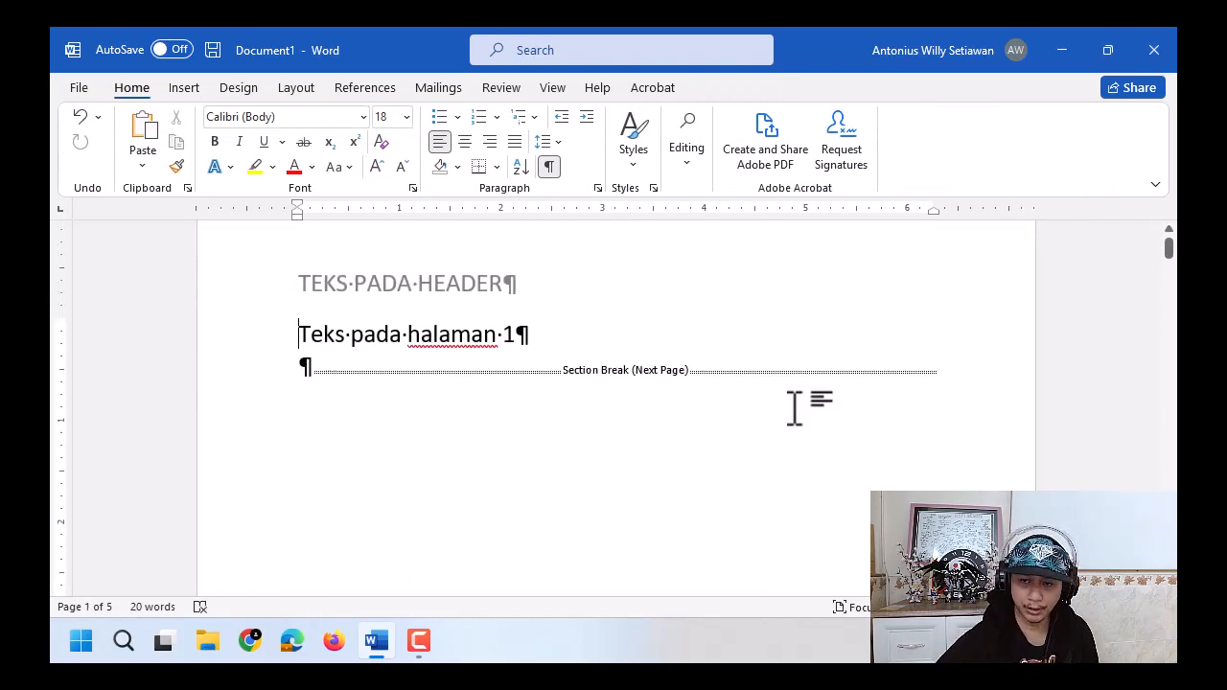
pyautogui.doubleClick(486, 282)
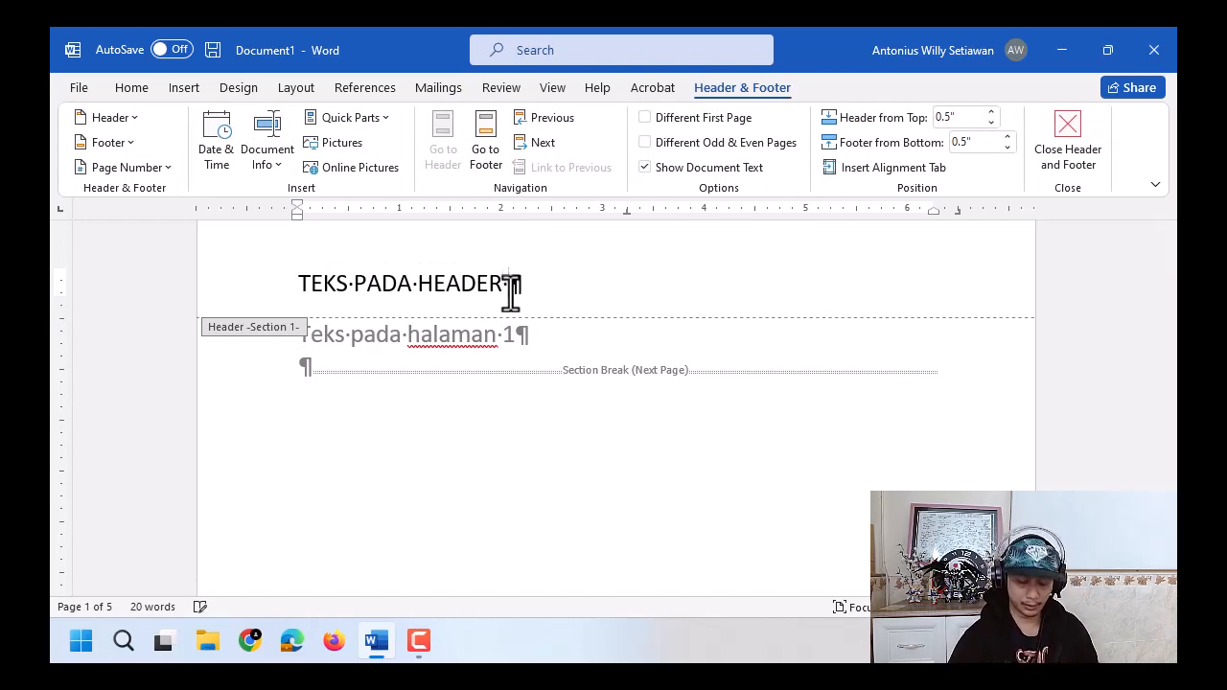
pyautogui.write('sesctio')
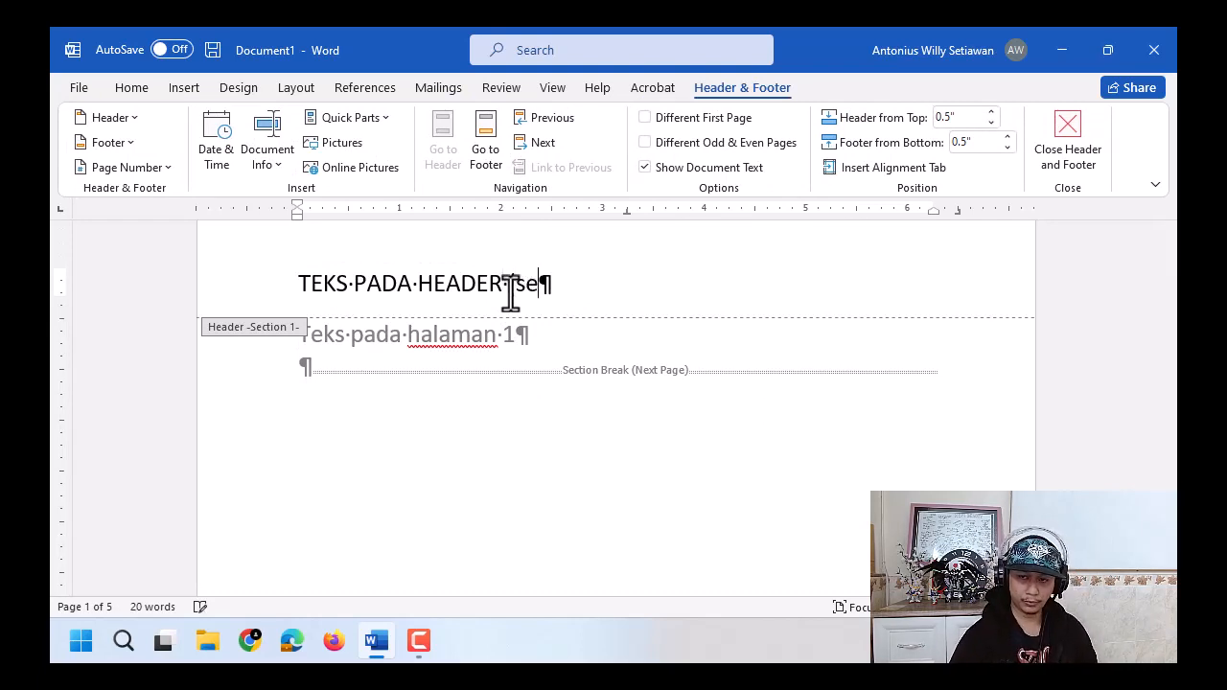
pyautogui.press('BackSpace')
pyautogui.press('BackSpace')
pyautogui.press('BackSpace')
pyautogui.press('BackSpace')
pyautogui.press('BackSpace')
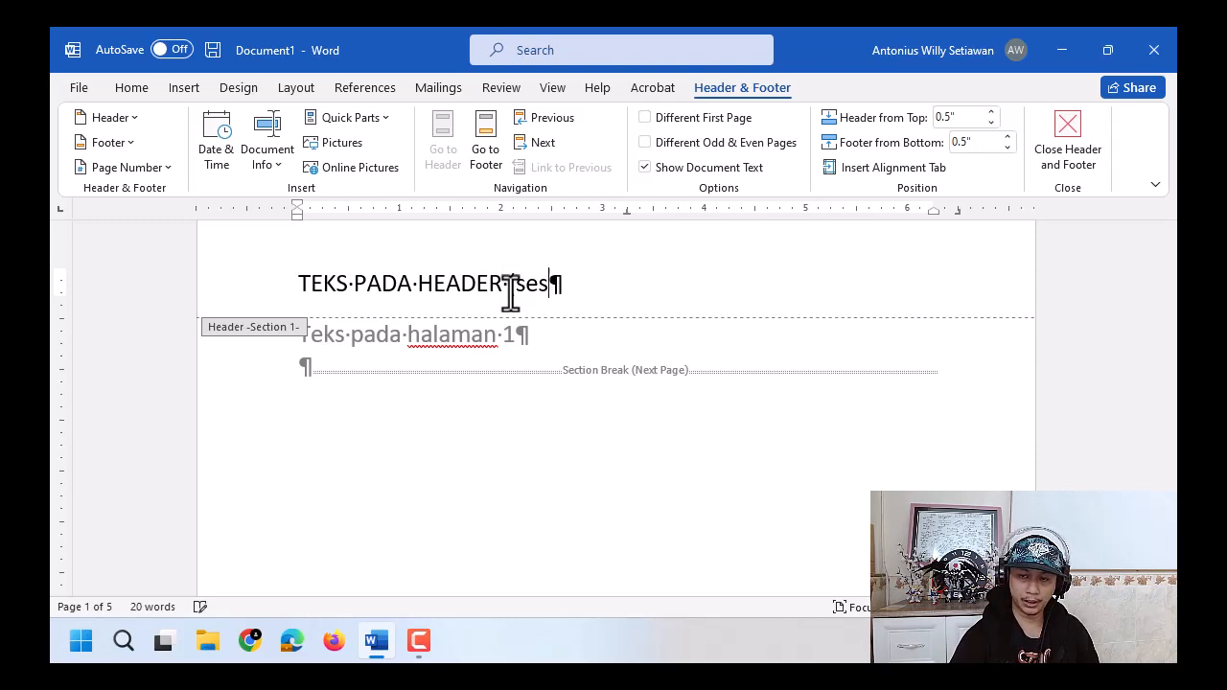
pyautogui.write('ction 1)')
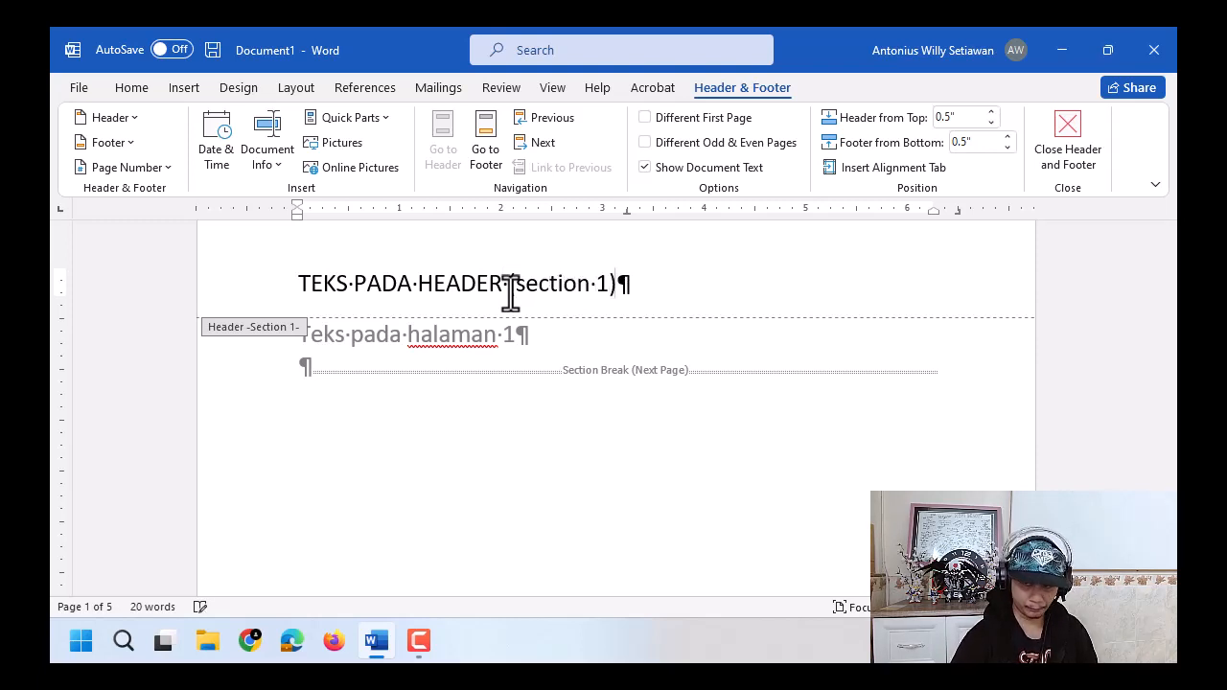
# Append "(section 1)" to "TEKS PADA FOOTER" in the page 1 footer.
pyautogui.scroll(-10, 519, 371)
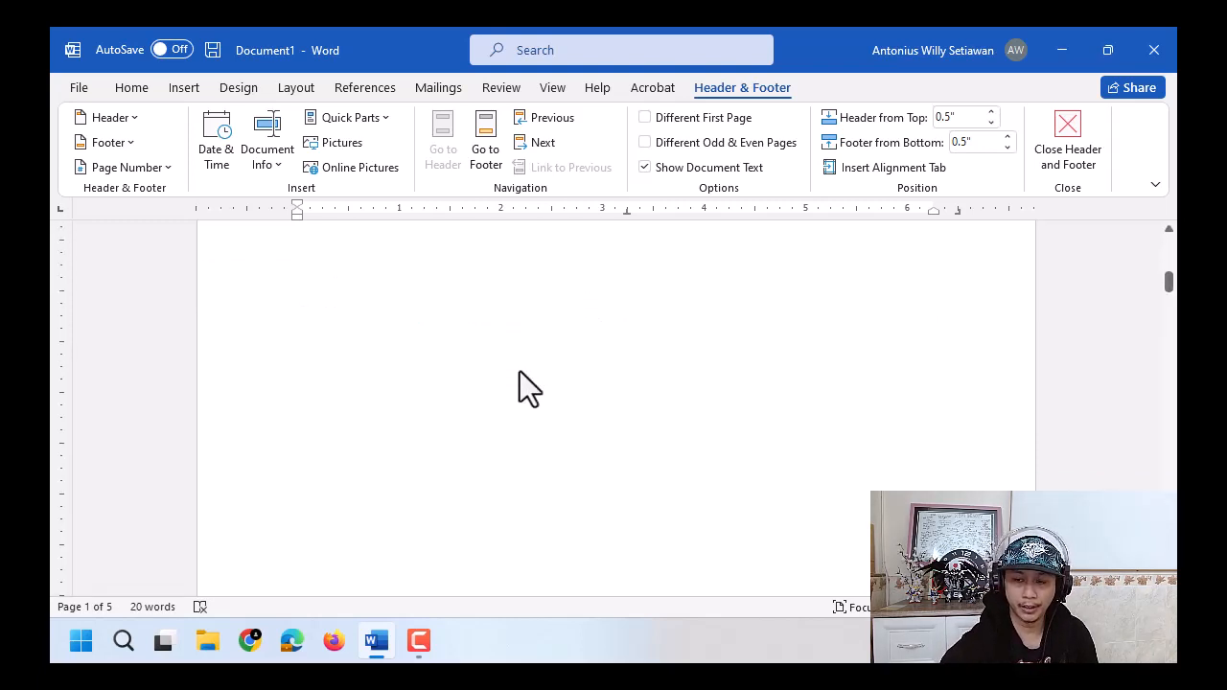
pyautogui.scroll(3, 525, 298)
pyautogui.click(534, 319)
pyautogui.write('(')
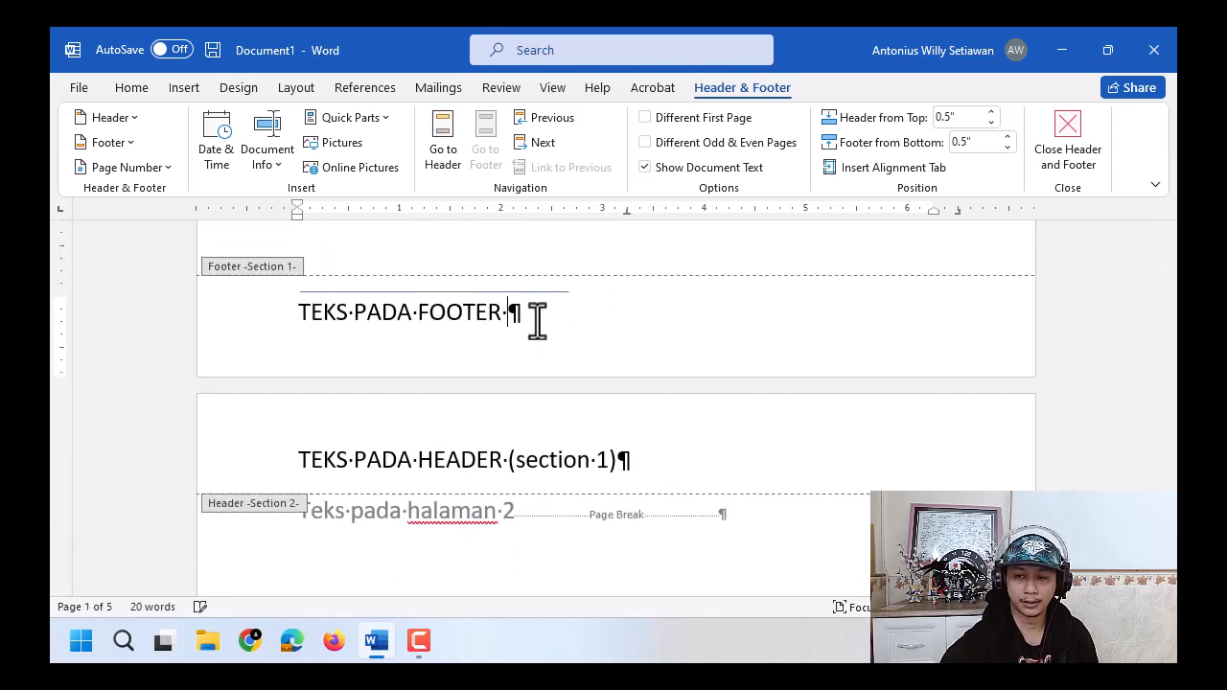
pyautogui.write('section 1')
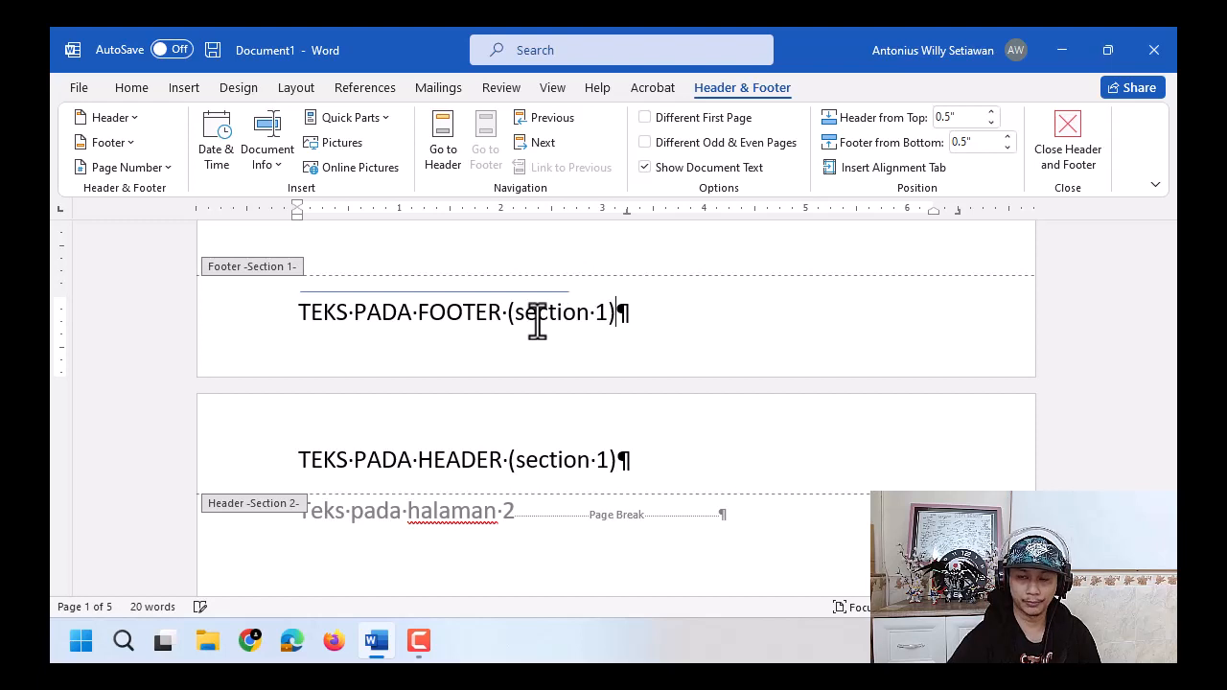
# Hide the formatting marks and return to the header and footer tools.
pyautogui.click(134, 89)
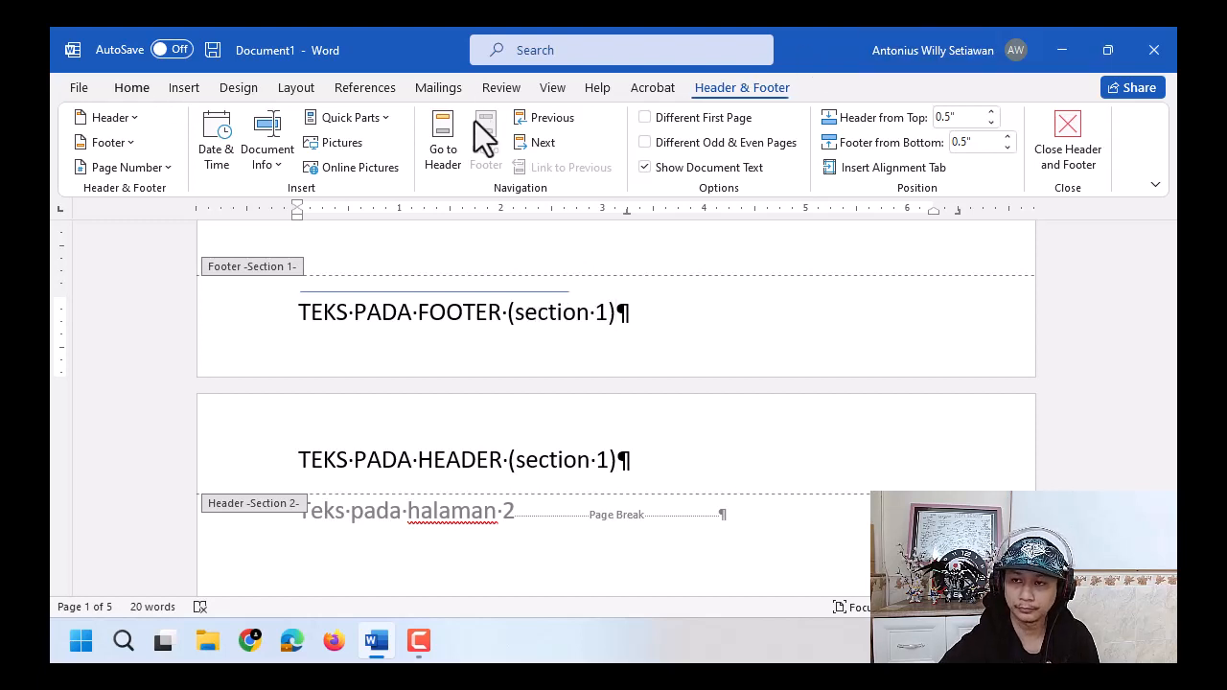
pyautogui.click(548, 166)
pyautogui.click(736, 88)
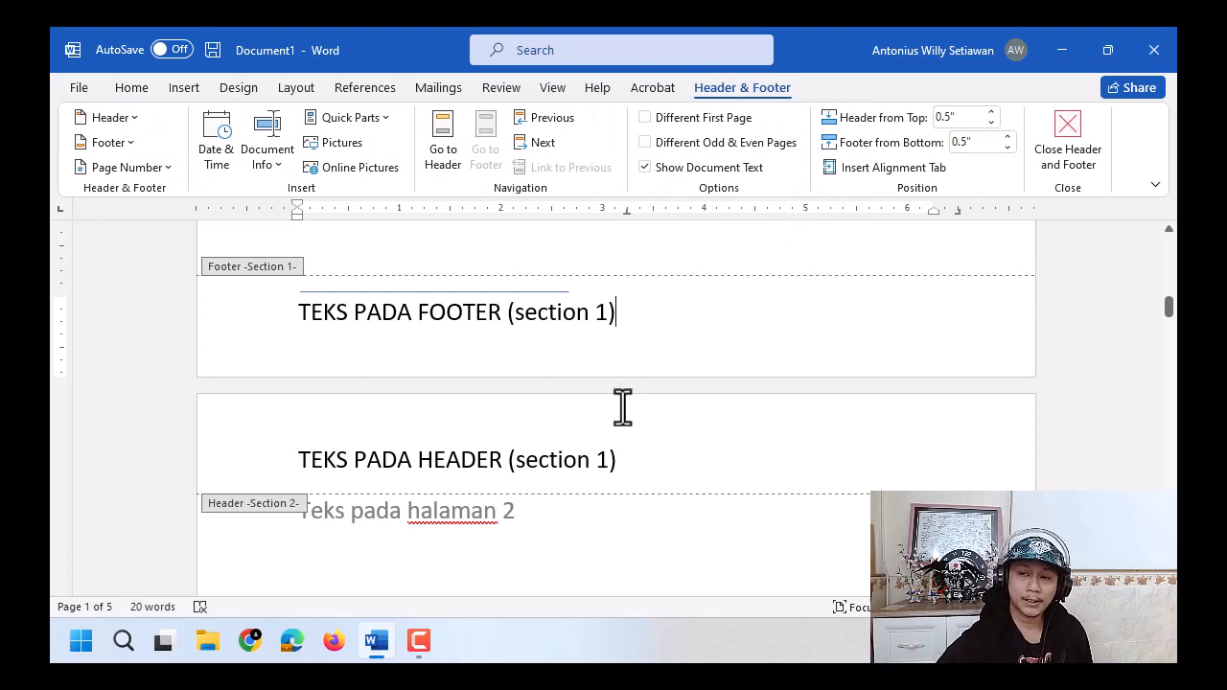
# Examine the header and footer text and section labels from page 1 through page 4, and return to the page 1 footer.
pyautogui.scroll(-2, 294, 504)
pyautogui.scroll(3, 247, 444)
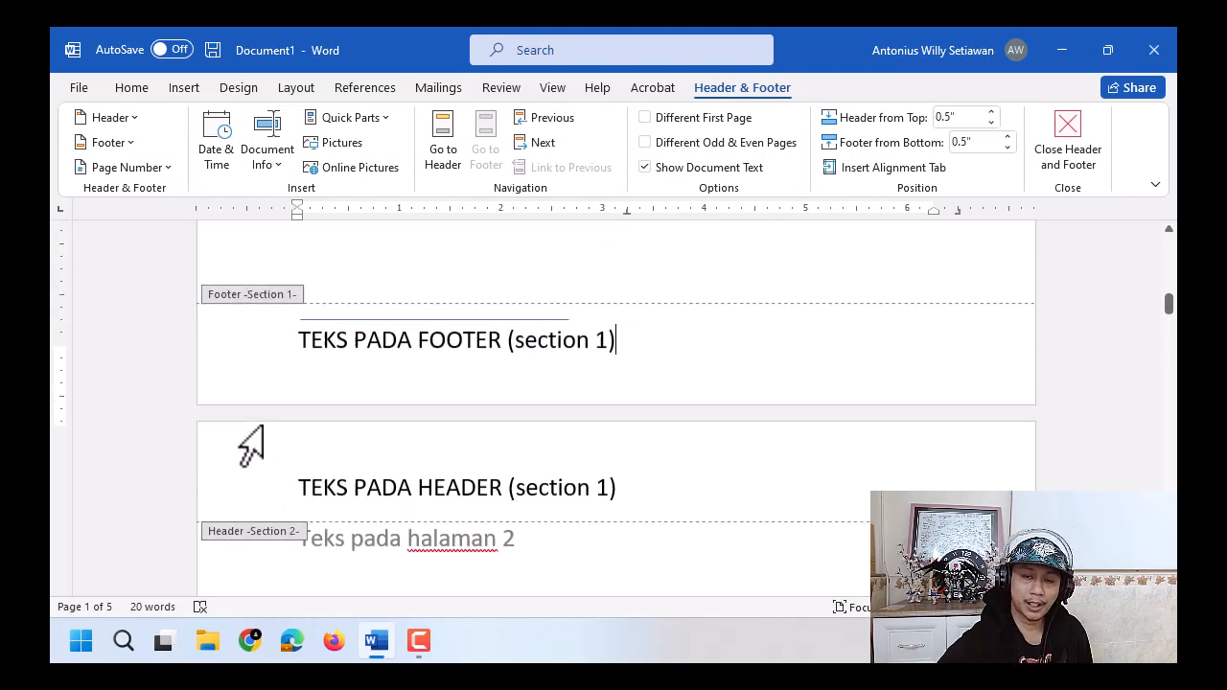
pyautogui.scroll(-2, 271, 412)
pyautogui.scroll(-20, 296, 466)
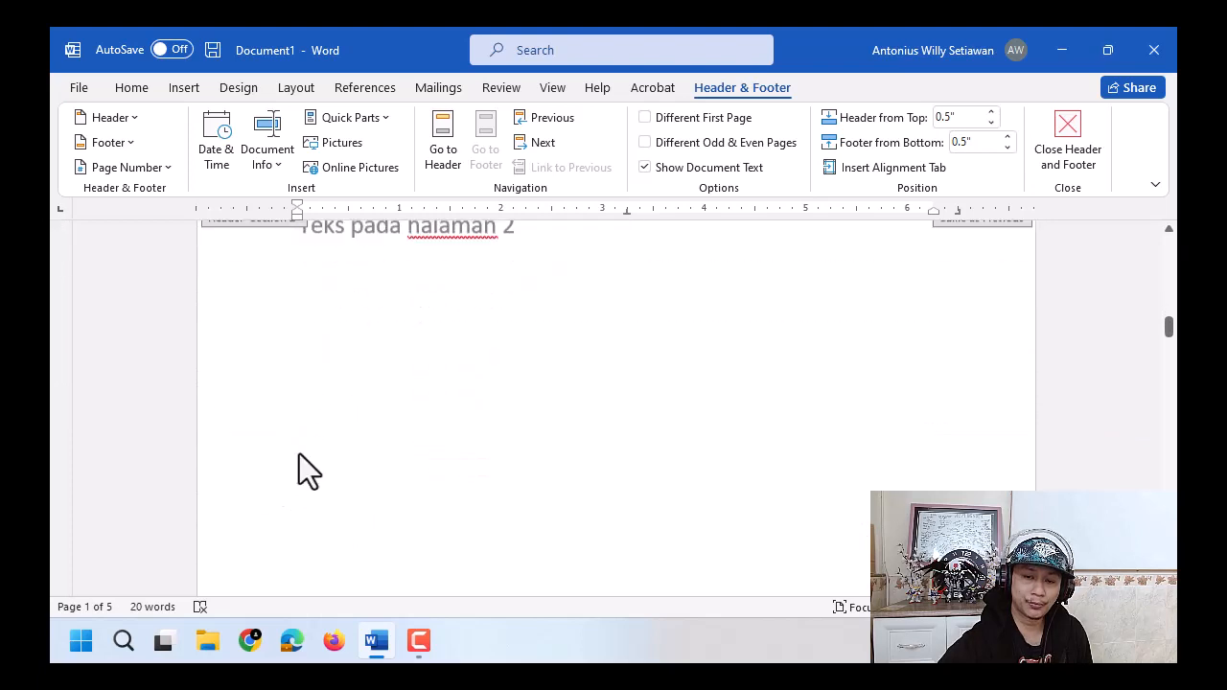
pyautogui.scroll(-18, 304, 479)
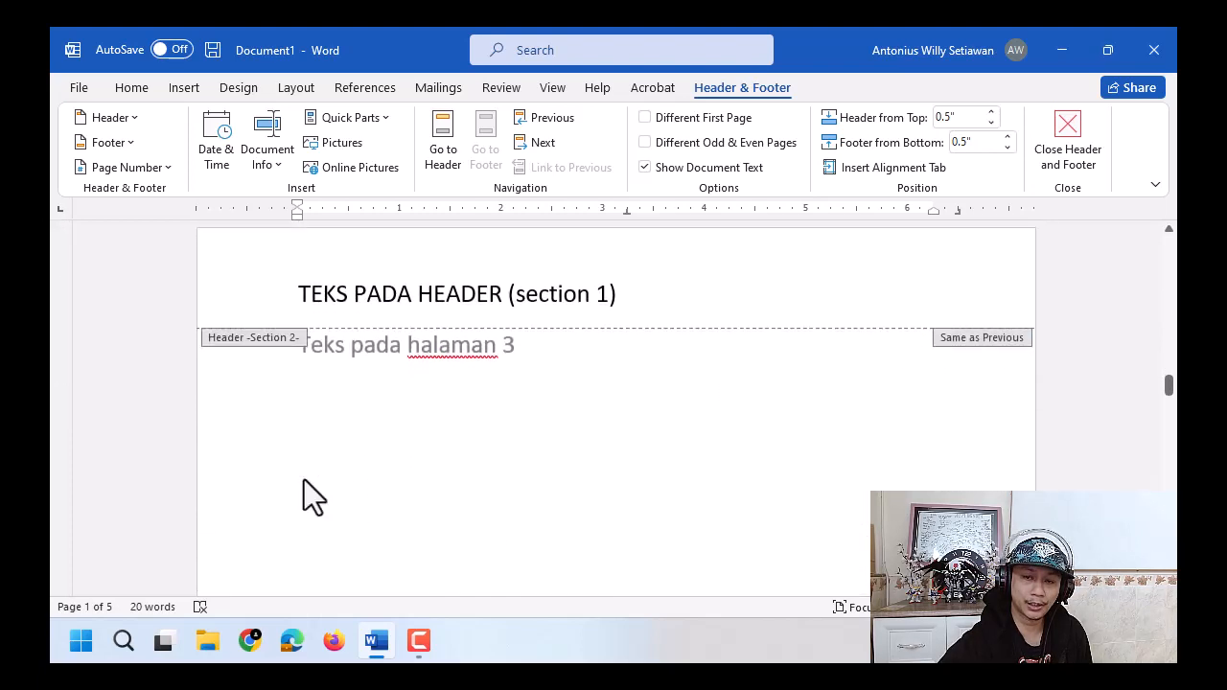
pyautogui.scroll(-10, 306, 489)
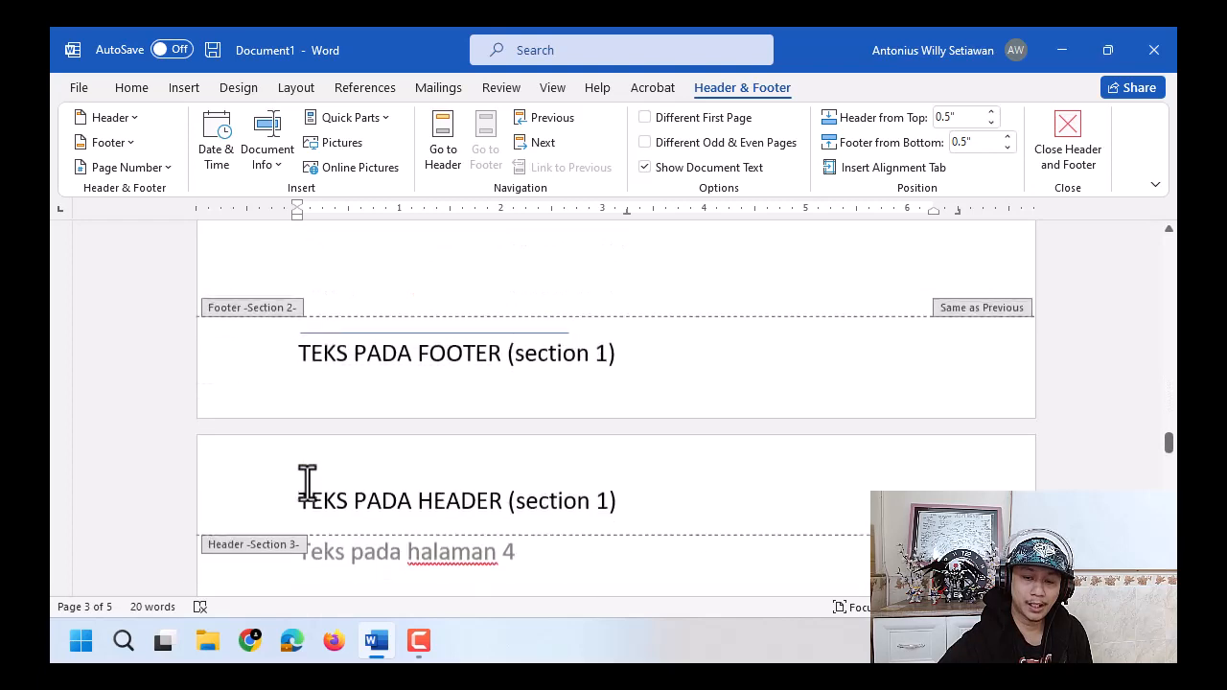
pyautogui.scroll(2, 296, 460)
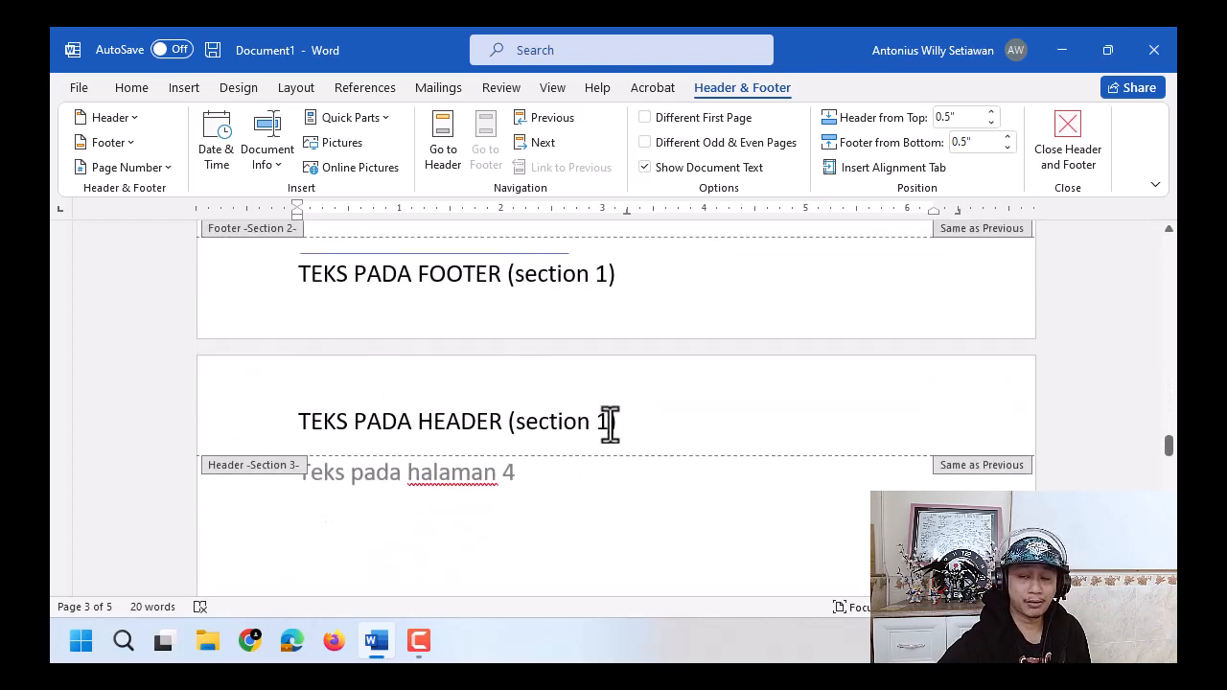
pyautogui.click(502, 294)
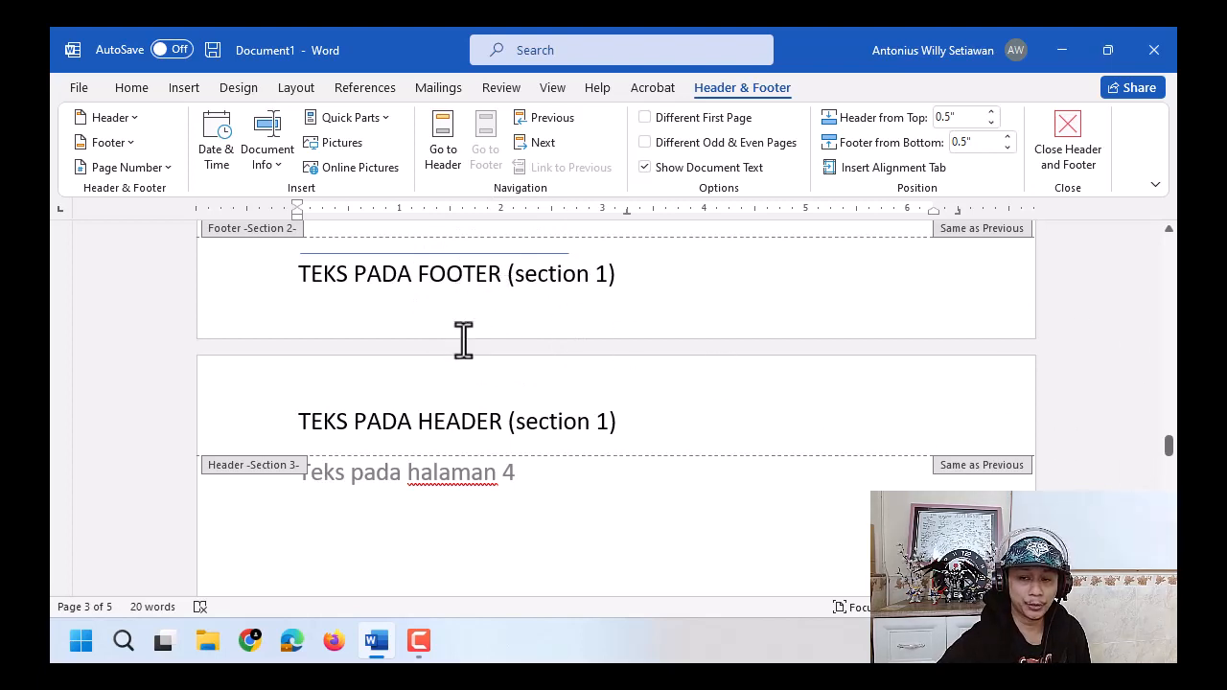
pyautogui.click(460, 419)
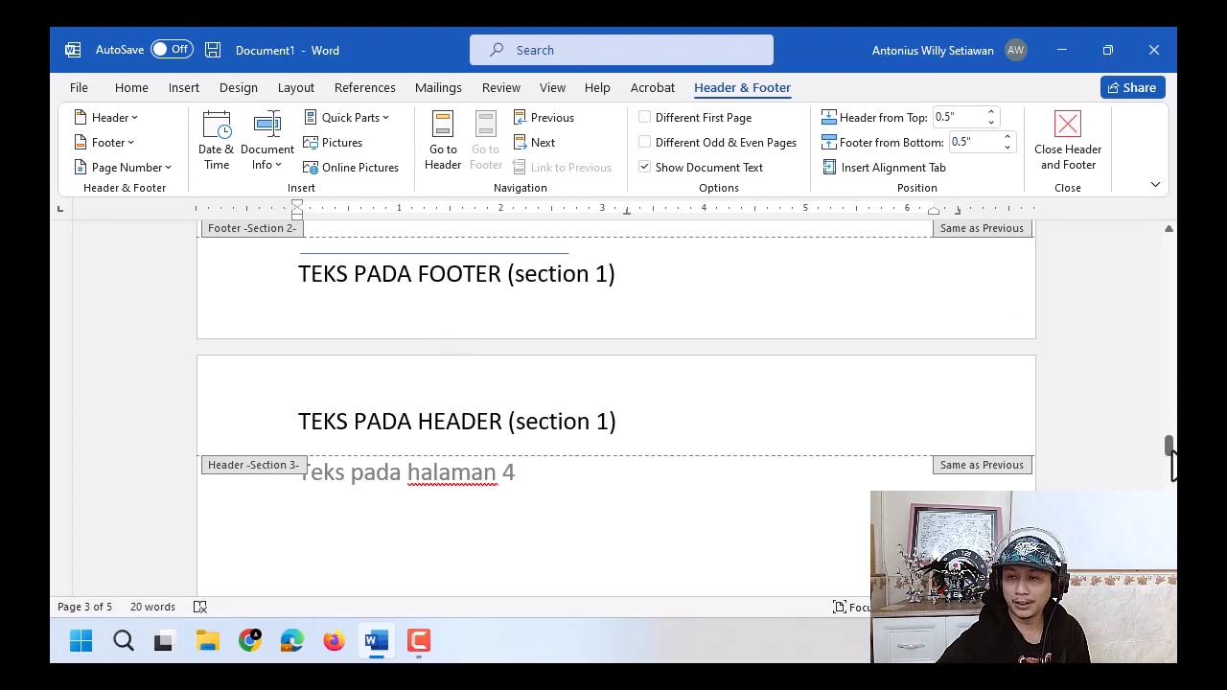
pyautogui.moveTo(1172, 460); pyautogui.dragTo(1171, 307)
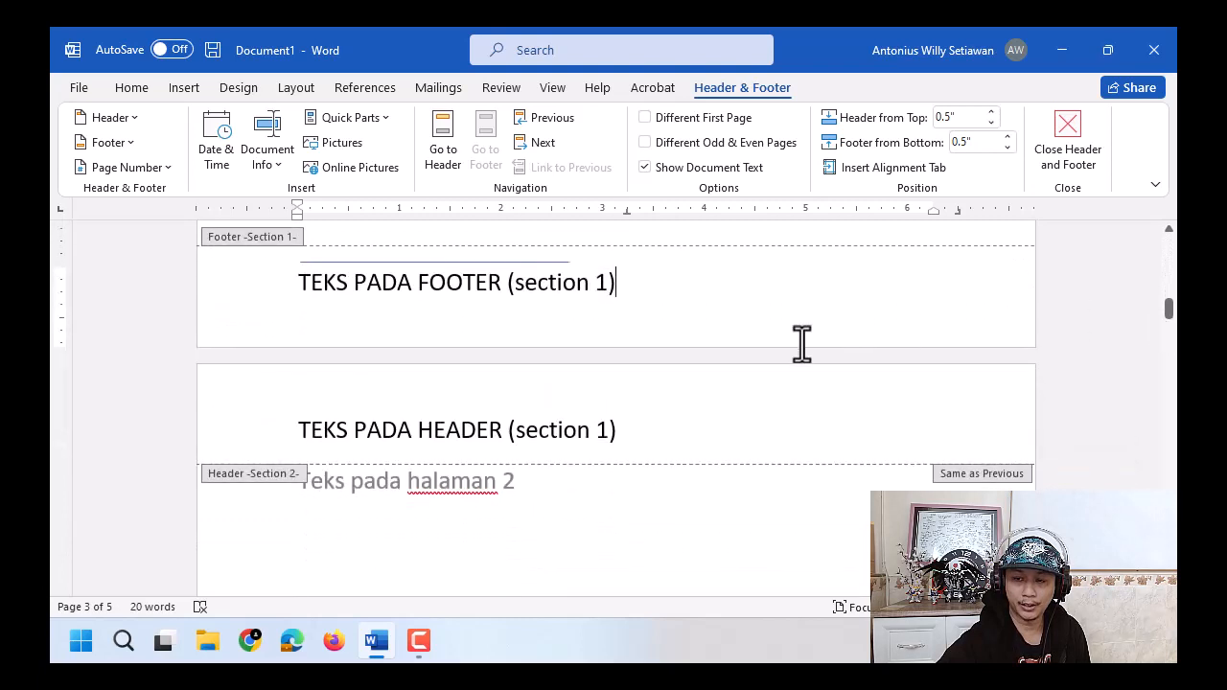
# Check the Link to Previous setting for the section 2 header on page 2 and for the section 1 footer on page 1.
pyautogui.click(662, 431)
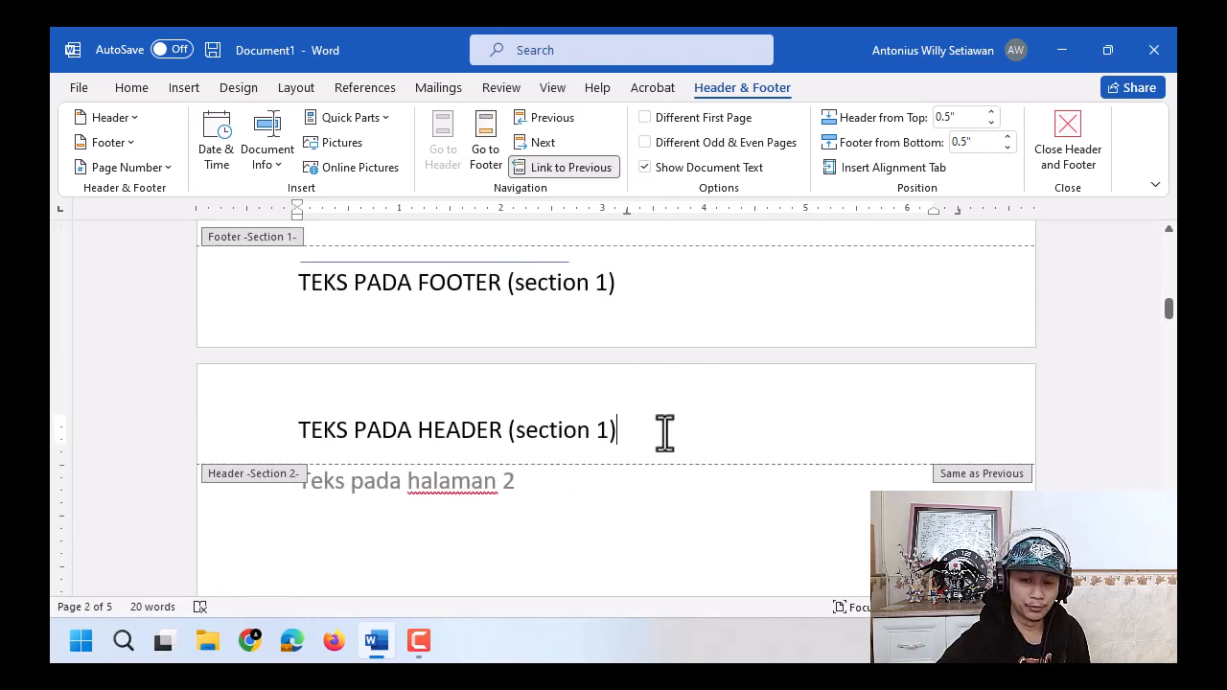
pyautogui.press('ctrl')
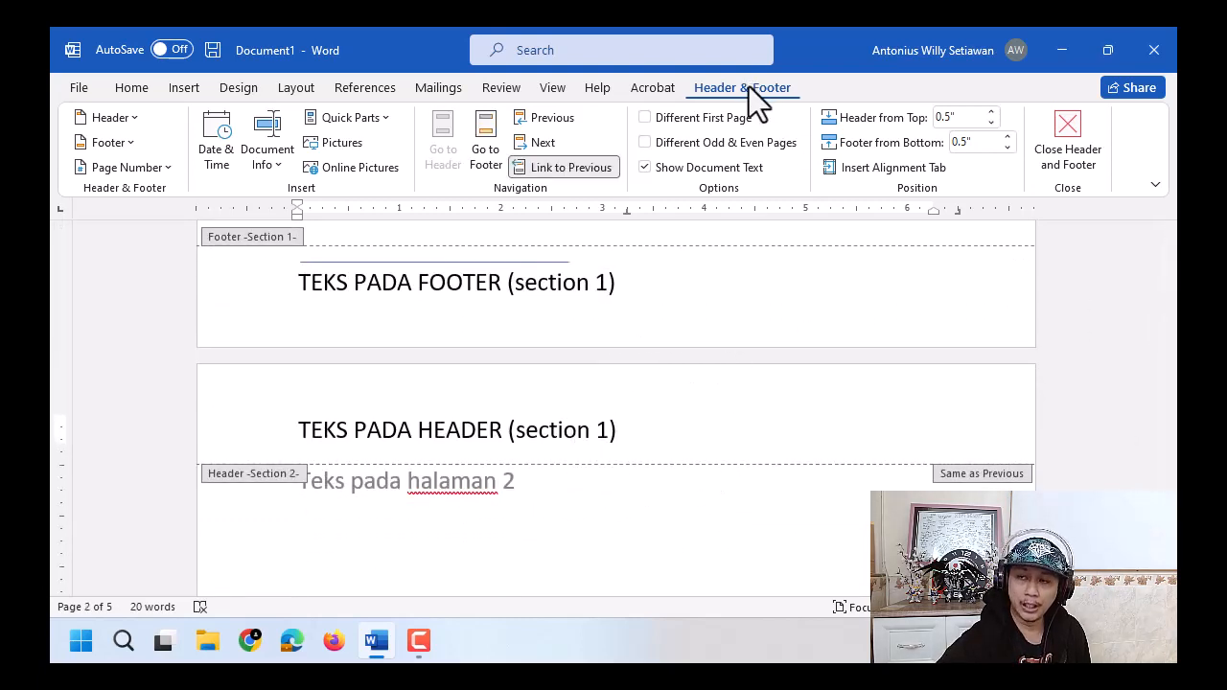
pyautogui.press('ctrl')
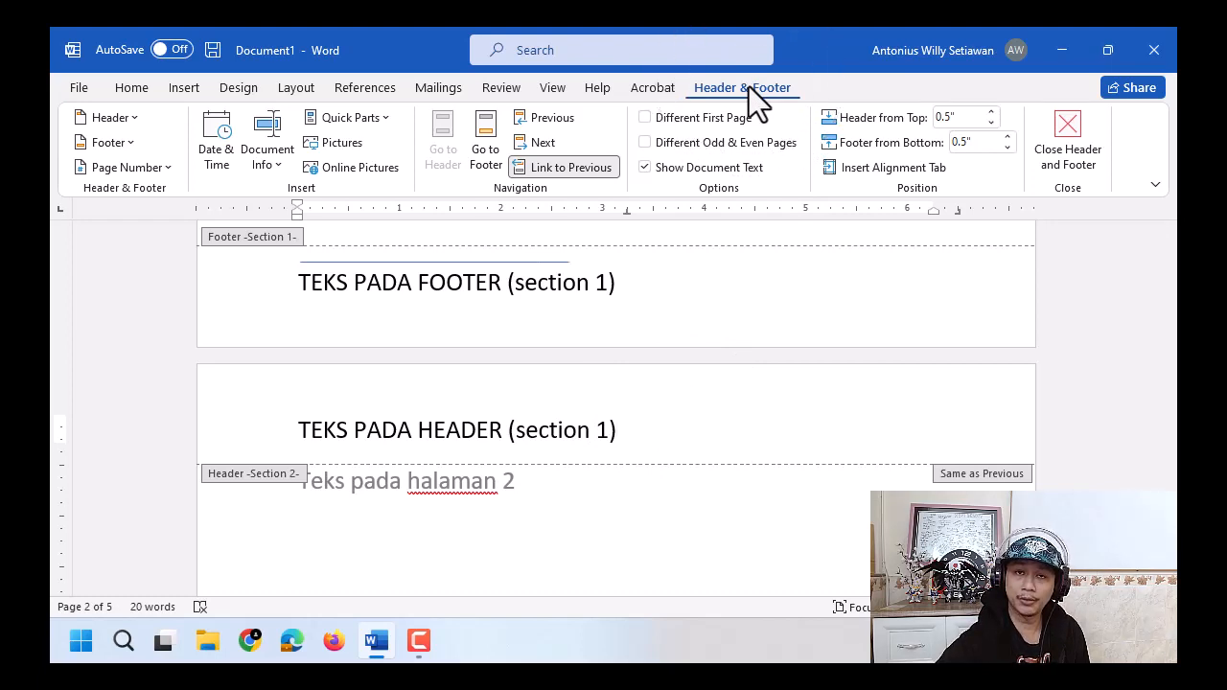
pyautogui.press('ctrl')
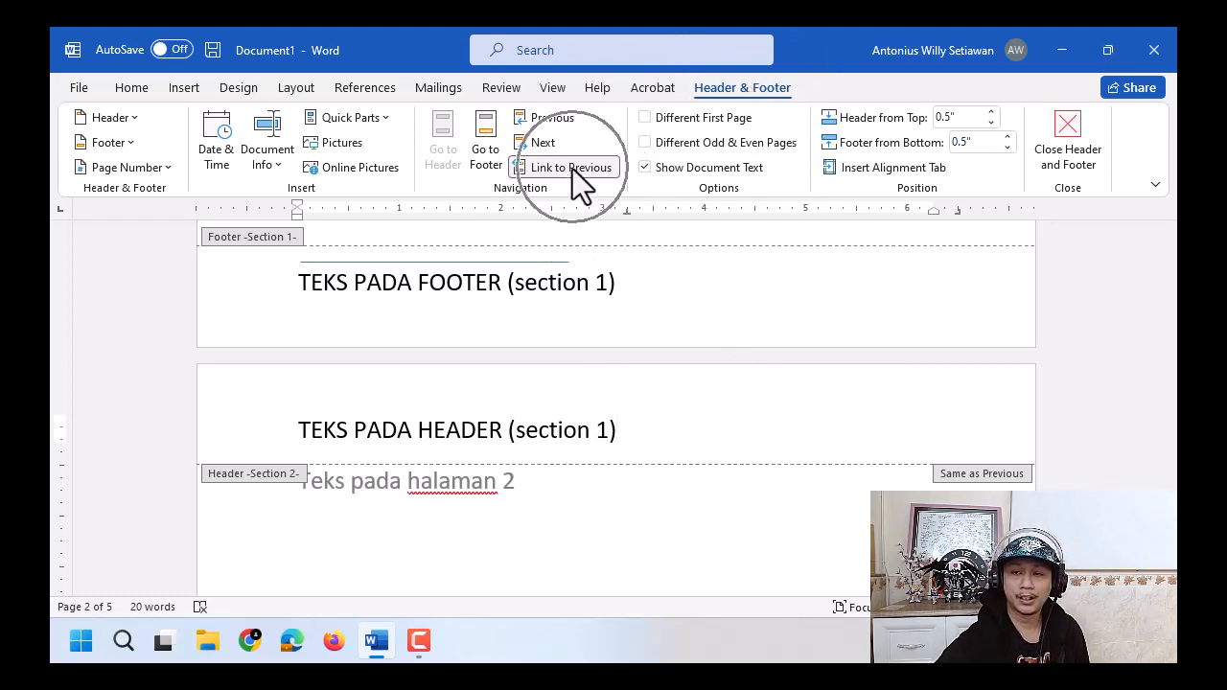
pyautogui.press('ctrl')
pyautogui.press('ctrl')
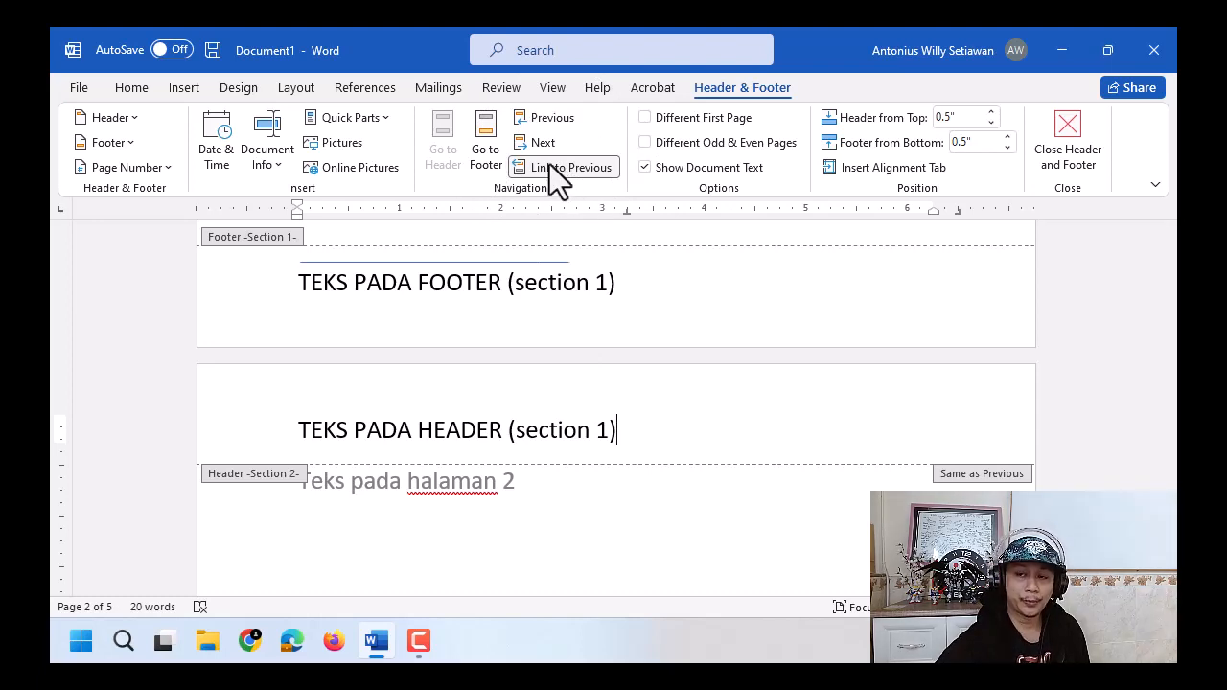
pyautogui.click(638, 284)
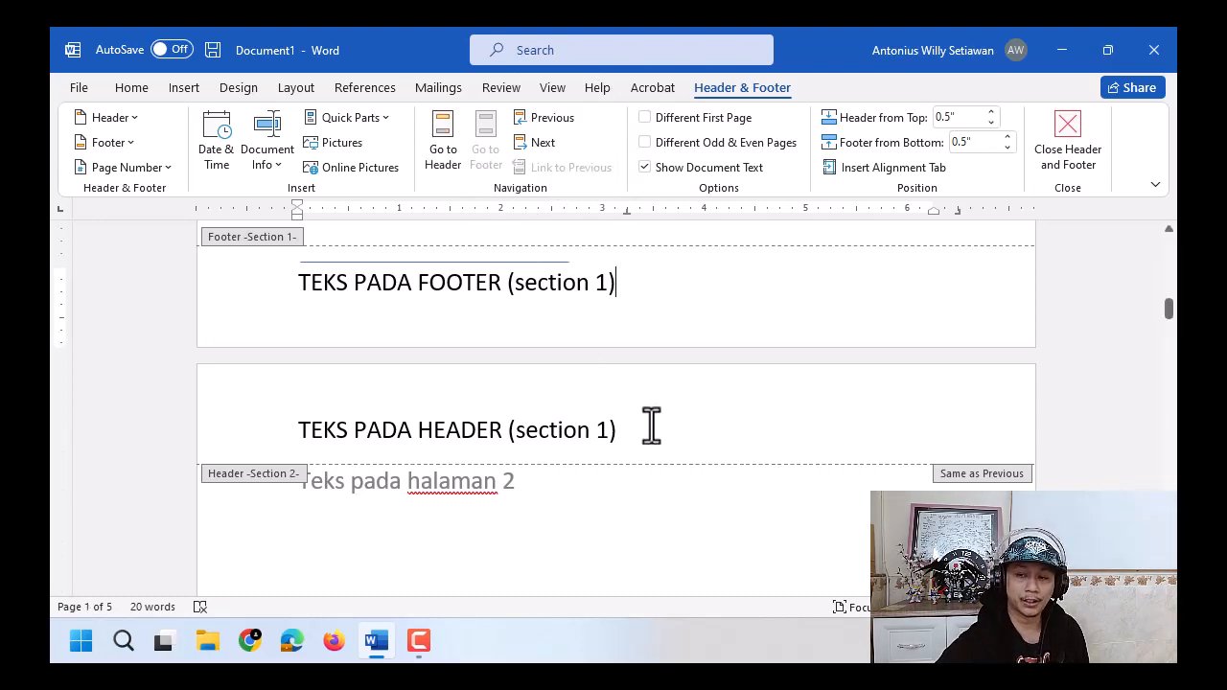
# Compare the section 1 footer on page 1 with the section 2 header on page 2, and return to the page 1 header.
pyautogui.click(649, 422)
pyautogui.click(630, 291)
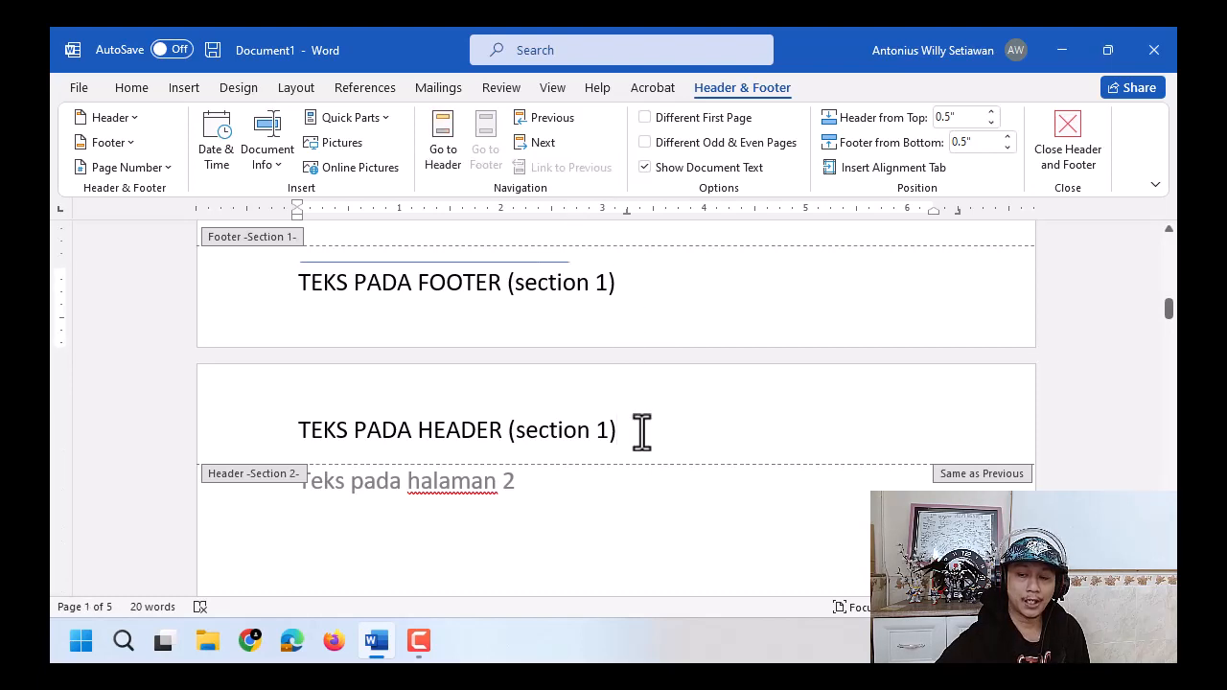
pyautogui.click(641, 430)
pyautogui.click(628, 279)
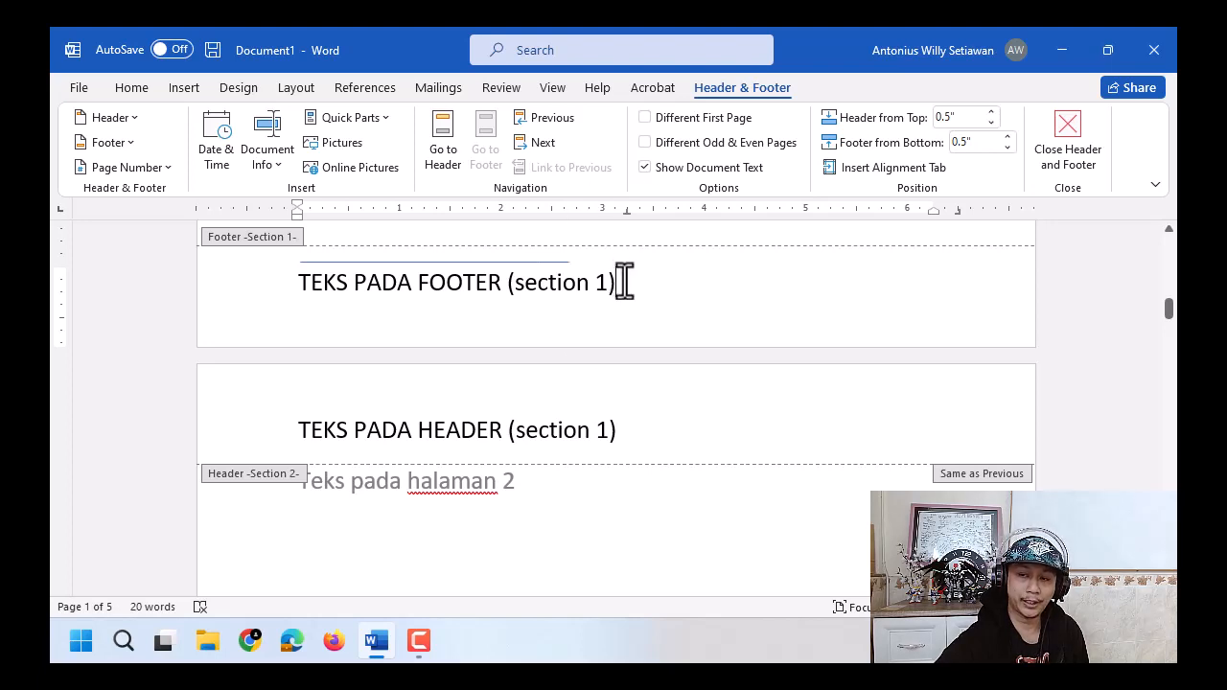
pyautogui.scroll(5, 652, 323)
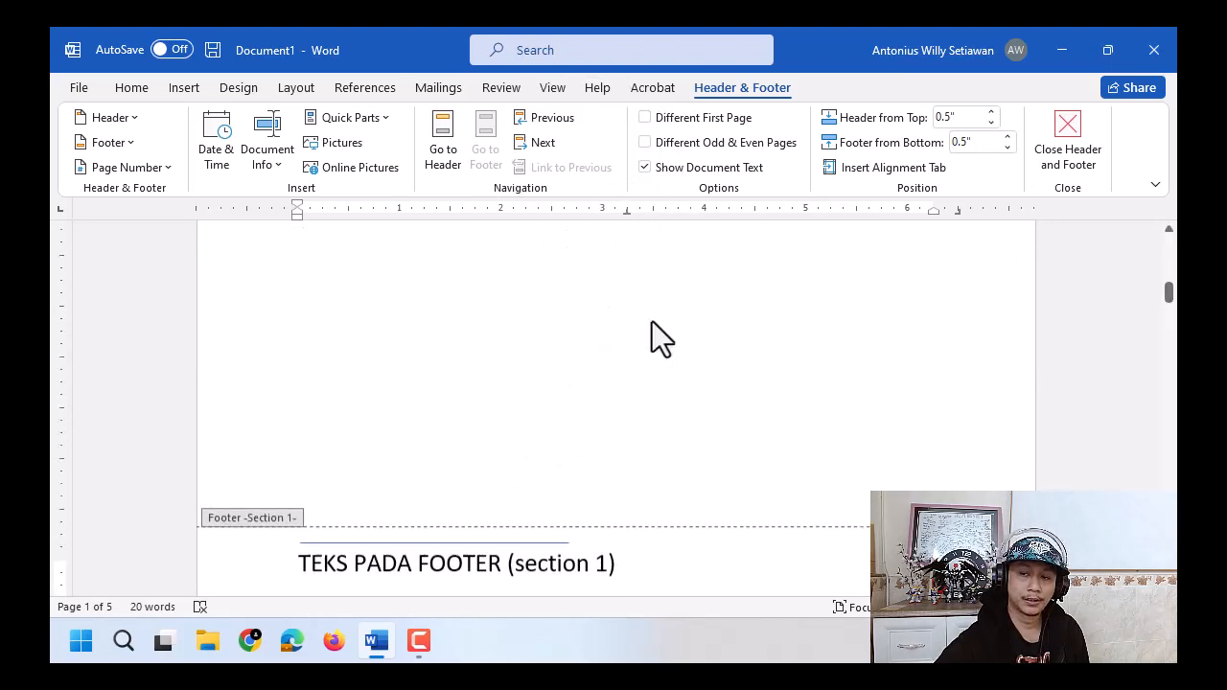
pyautogui.scroll(3, 651, 323)
pyautogui.click(643, 293)
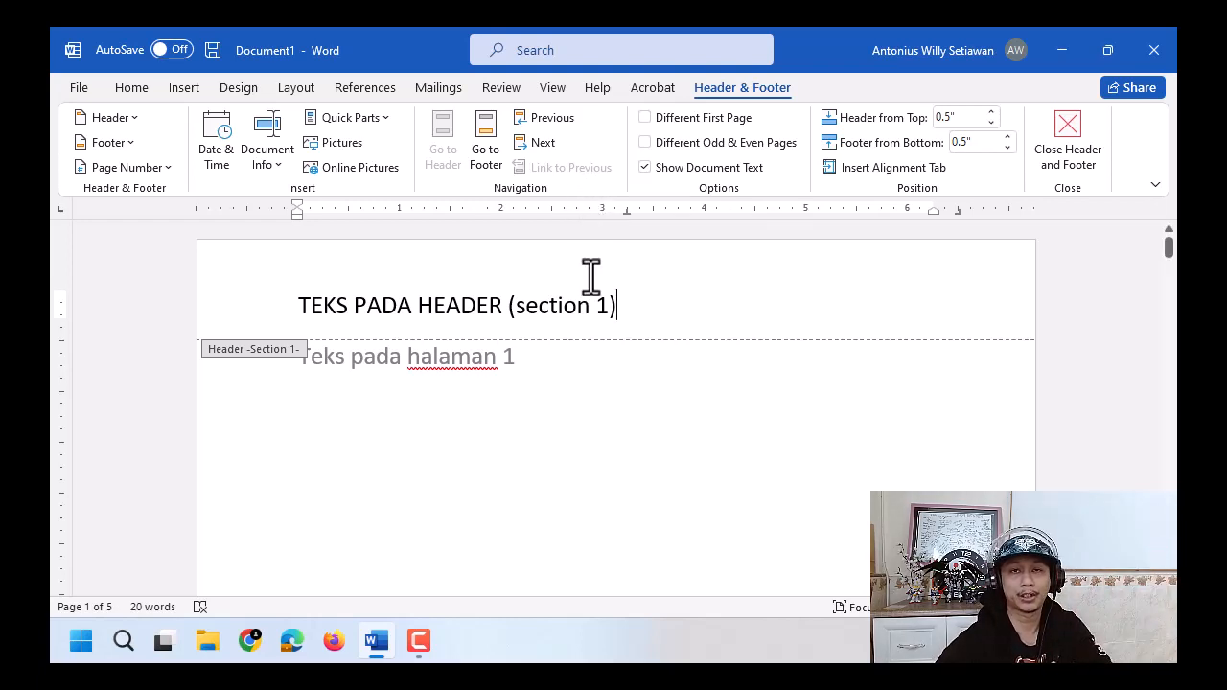
# Turn off Link to Previous for the section 2 header on page 2.
pyautogui.scroll(-3, 594, 402)
pyautogui.scroll(-6, 594, 417)
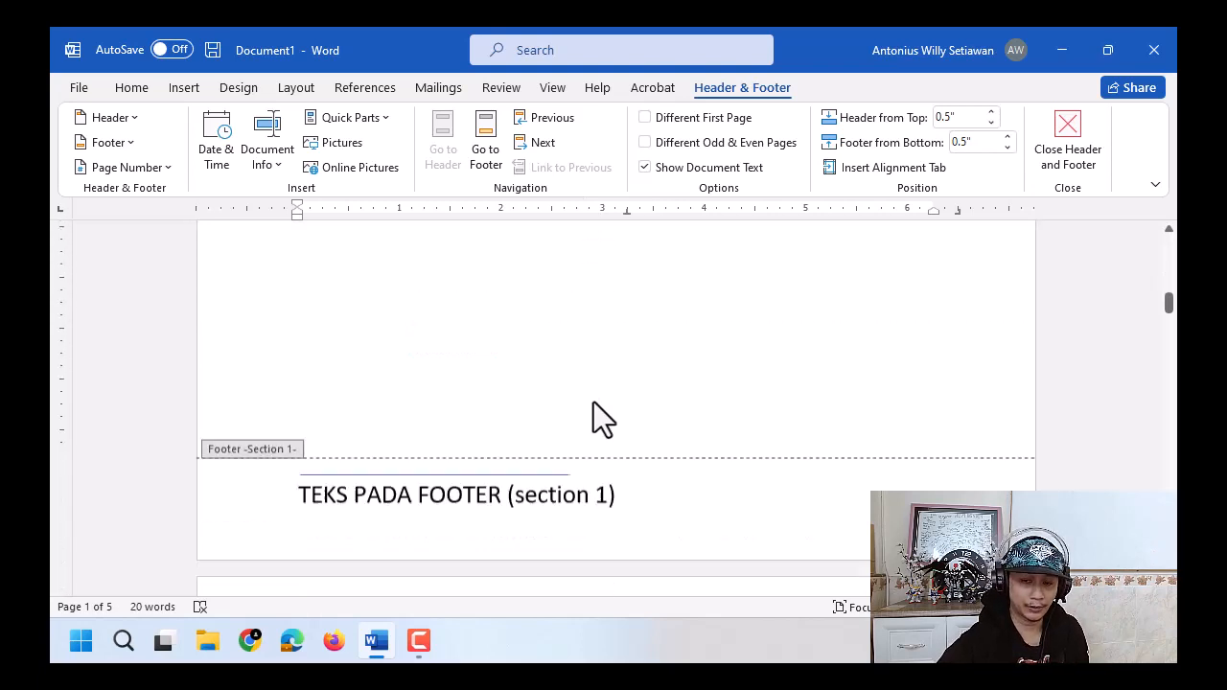
pyautogui.click(624, 391)
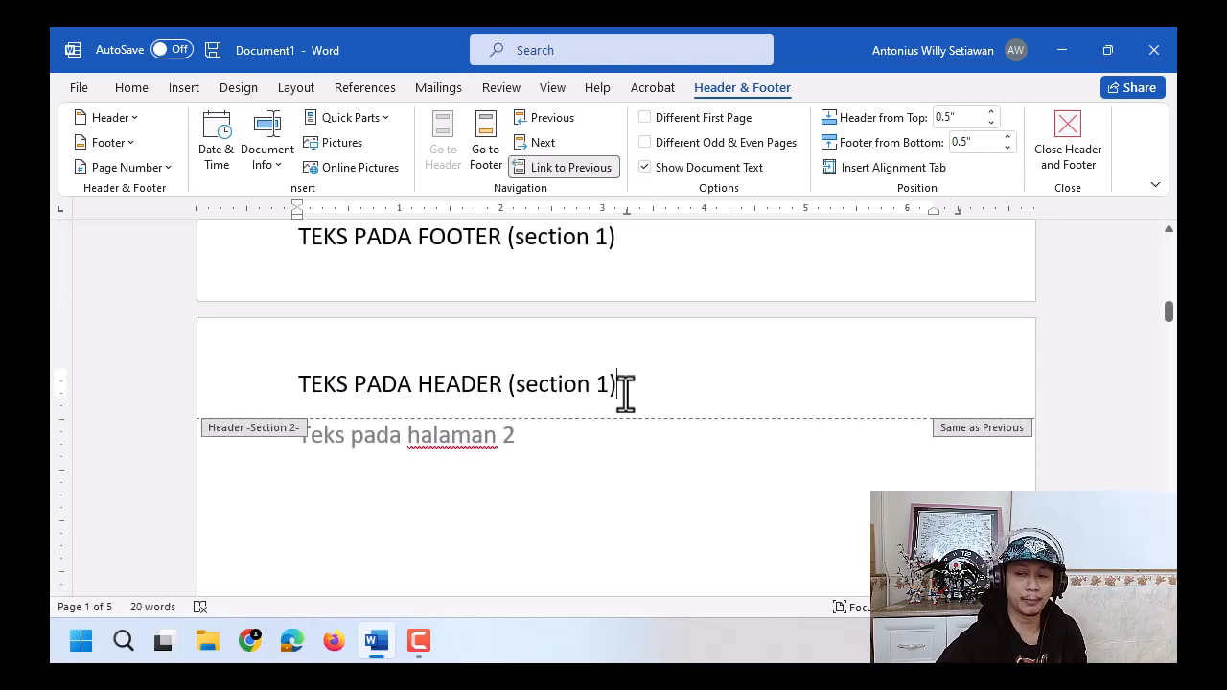
pyautogui.click(624, 391)
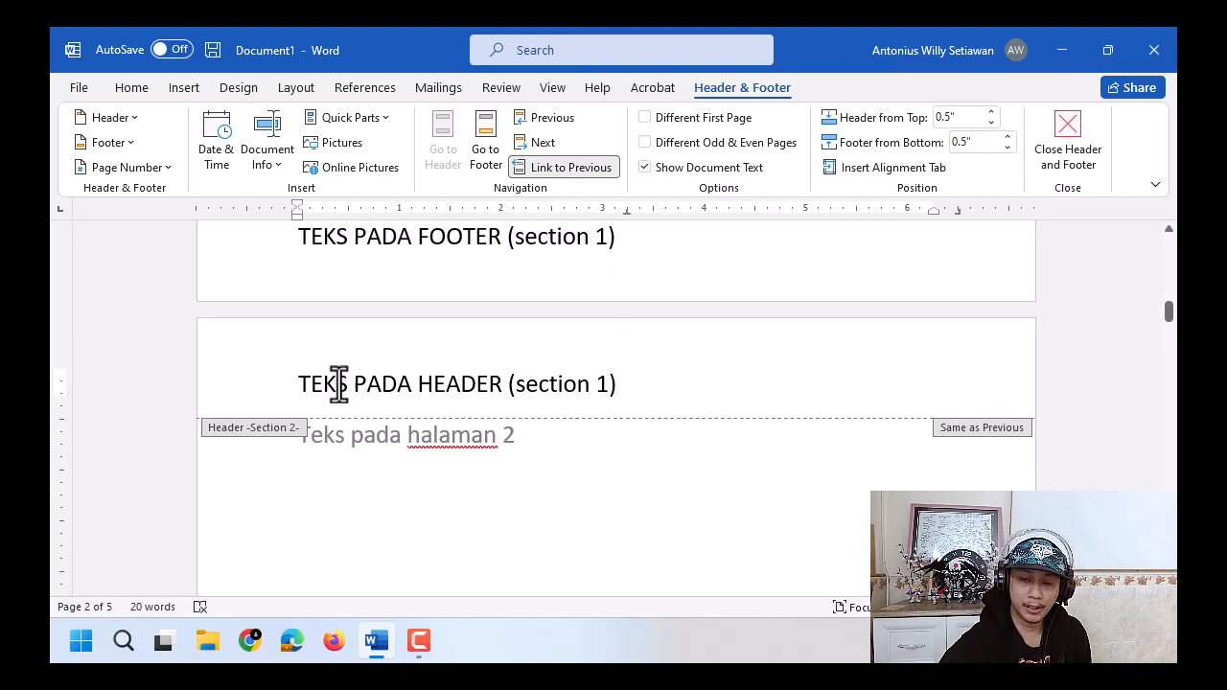
pyautogui.click(622, 384)
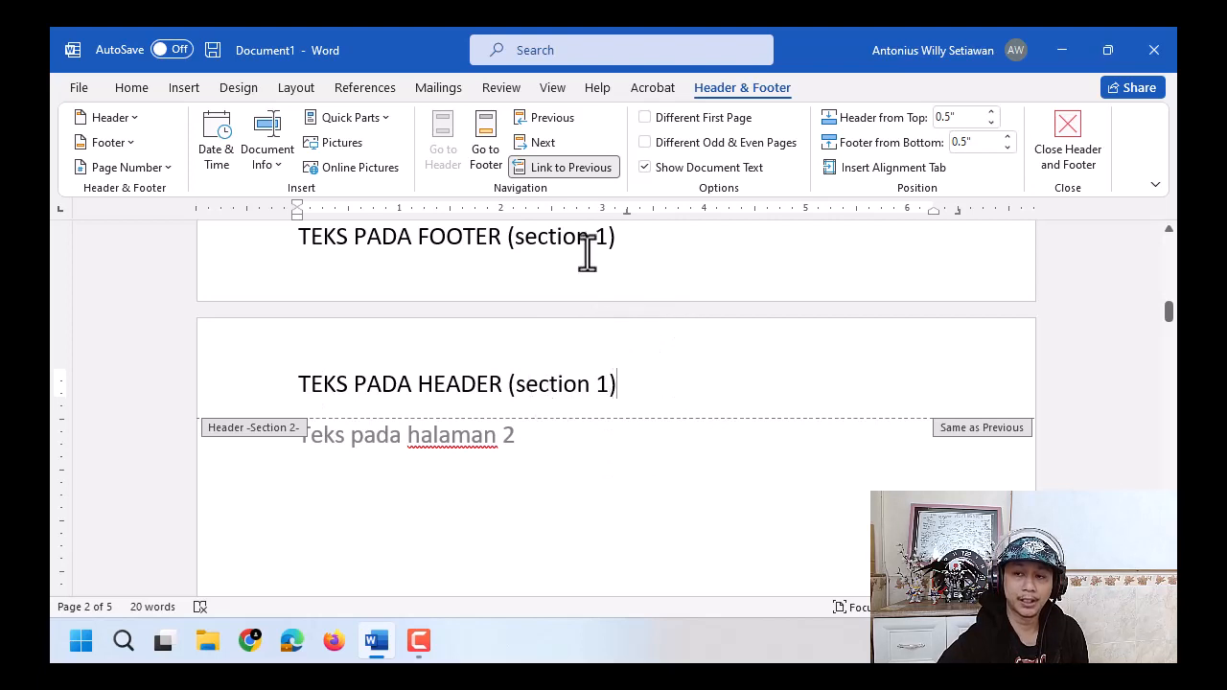
pyautogui.click(576, 165)
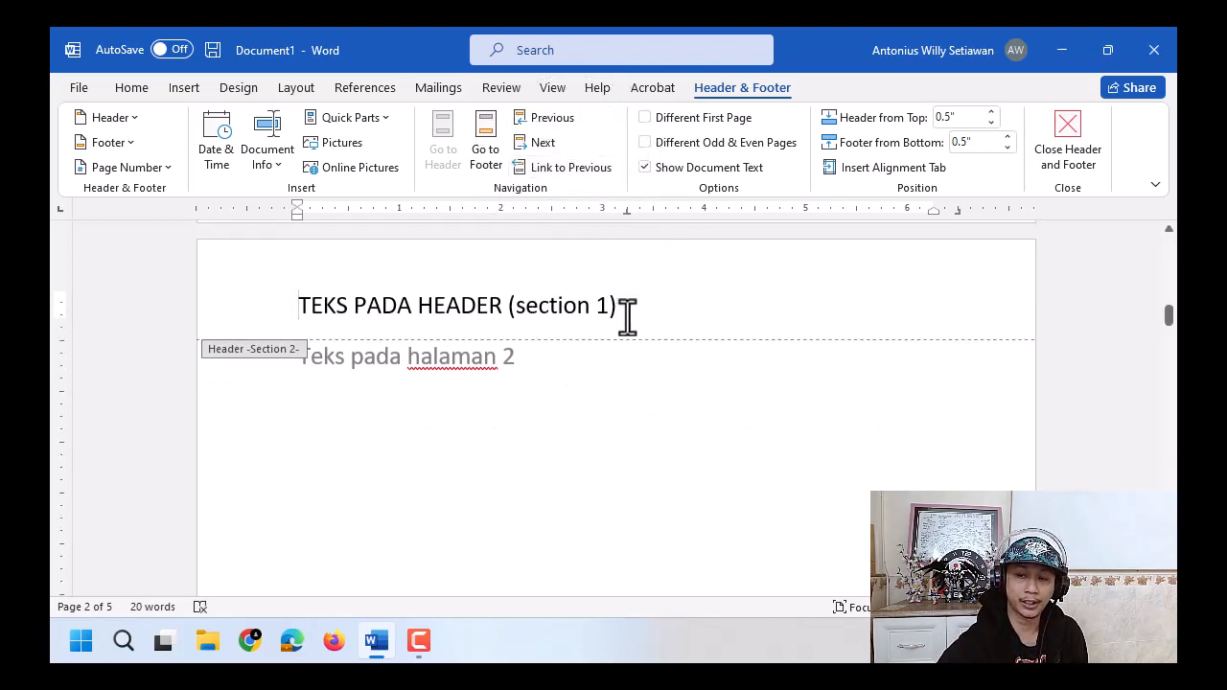
pyautogui.click(952, 347)
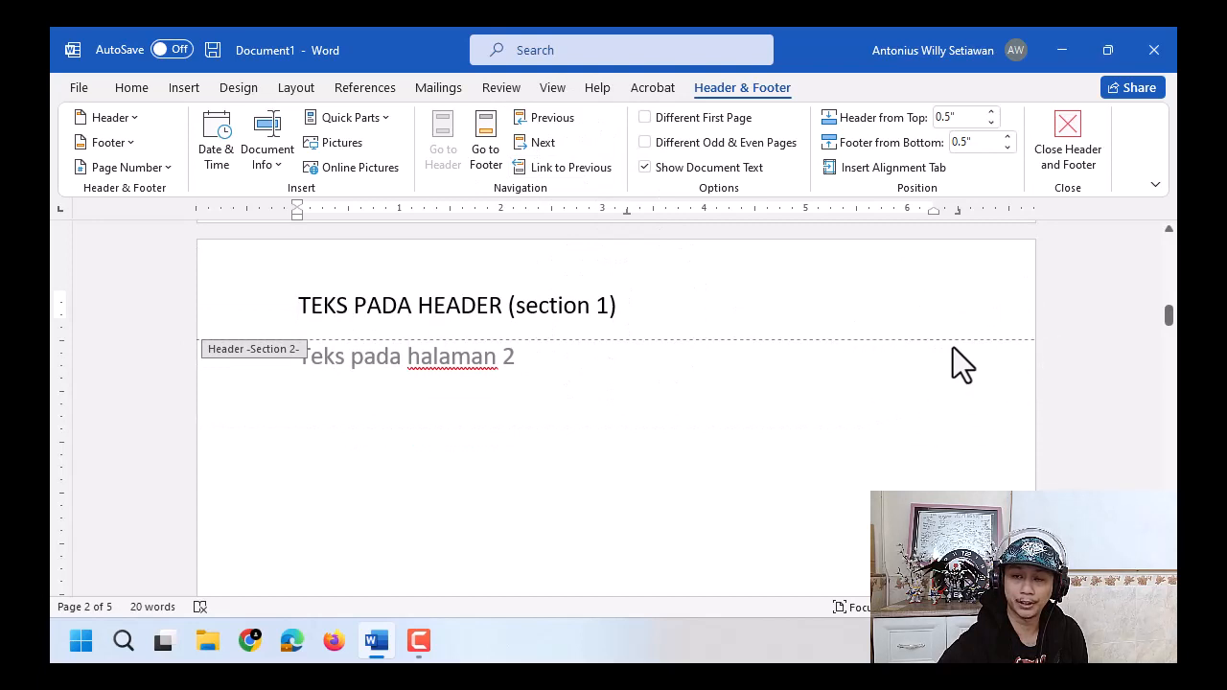
# Turn off Link to Previous for the section 2 footer on page 2.
pyautogui.scroll(-3, 727, 347)
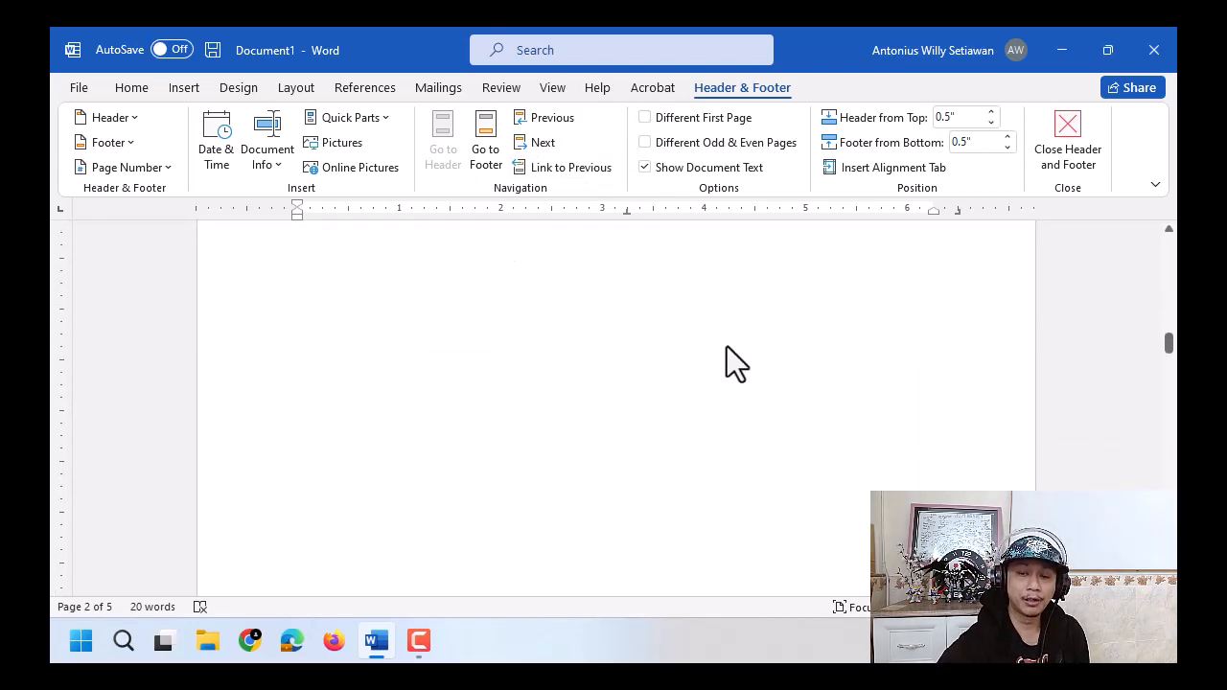
pyautogui.scroll(-3, 727, 347)
pyautogui.click(640, 487)
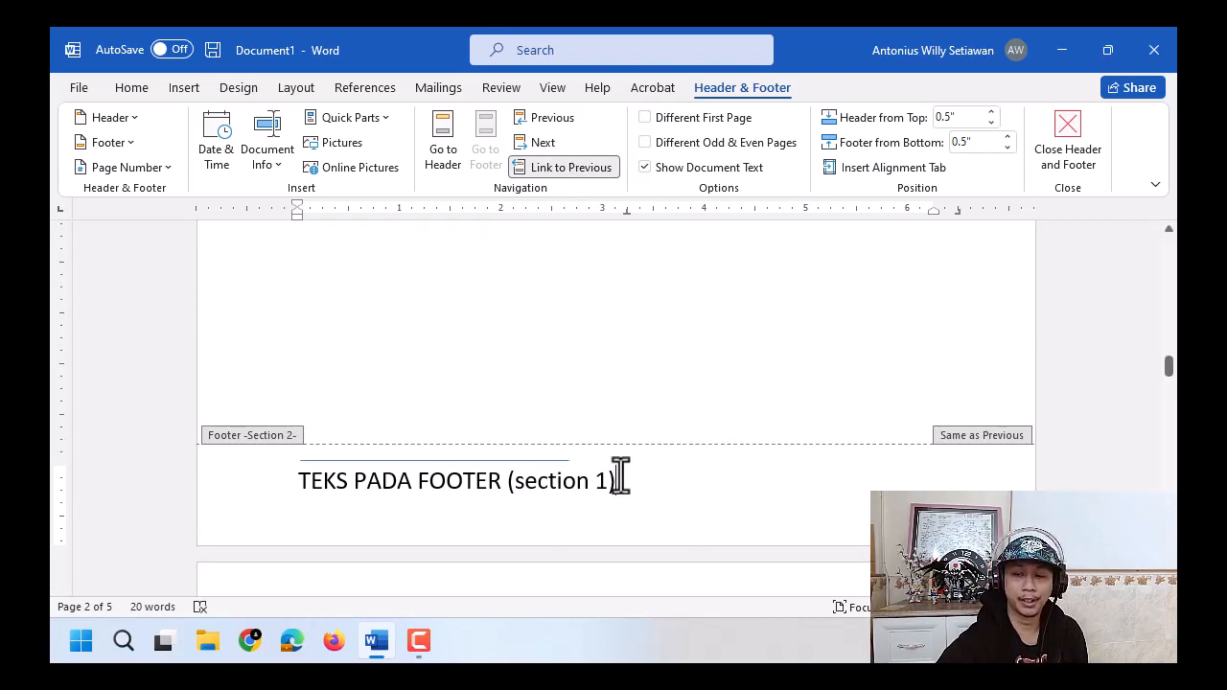
pyautogui.click(564, 166)
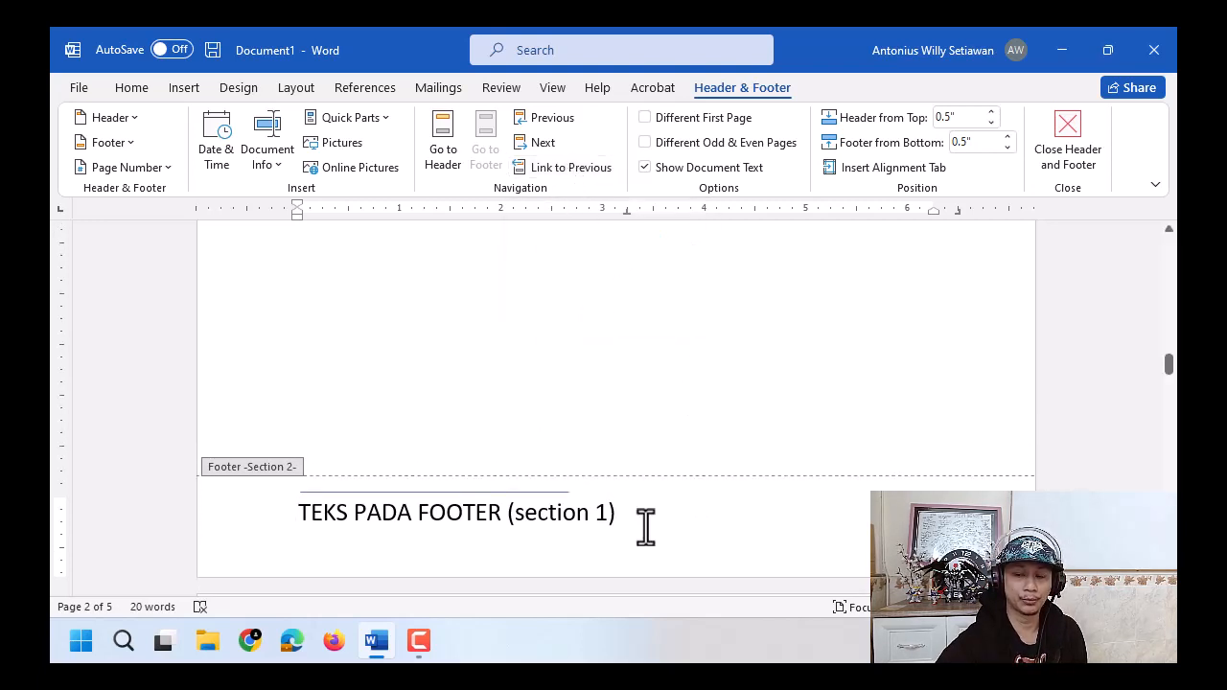
# Change the section 2 header text on page 2 to "TEKS PADA HEADER (section 2)".
pyautogui.scroll(10, 645, 525)
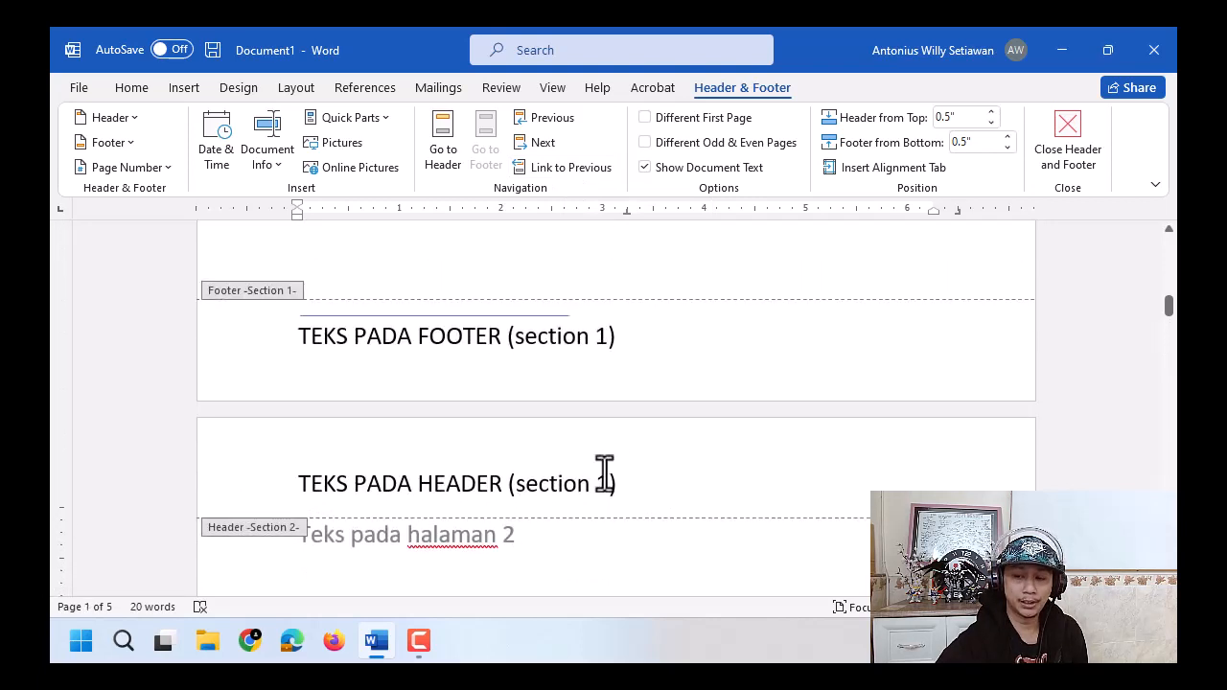
pyautogui.click(606, 482)
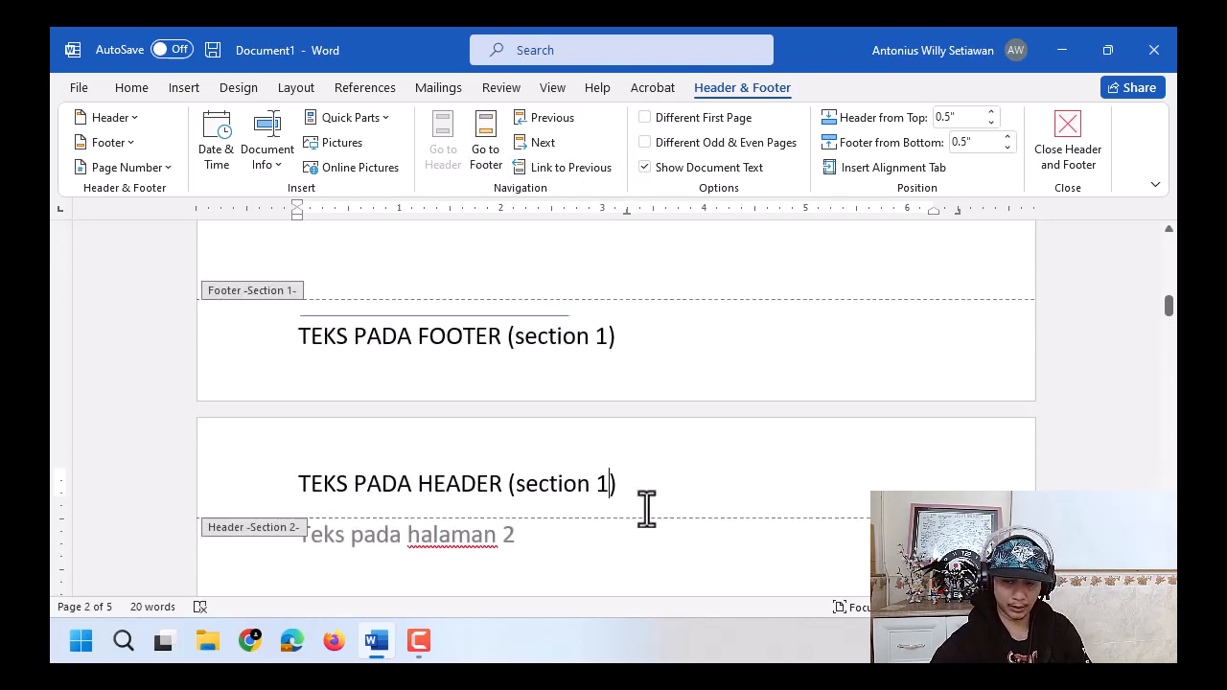
pyautogui.press('BackSpace')
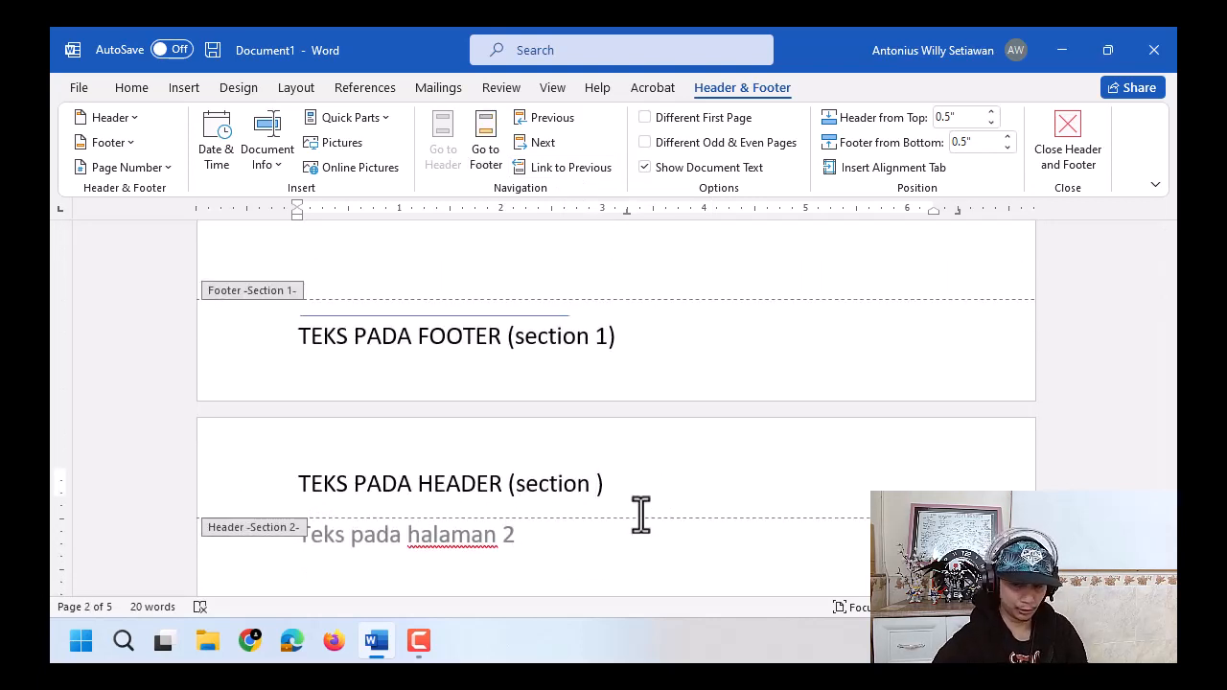
# Change the section 2 footer text on page 2 to "TEKS PADA FOOTER (section 2)".
pyautogui.scroll(-15, 641, 509)
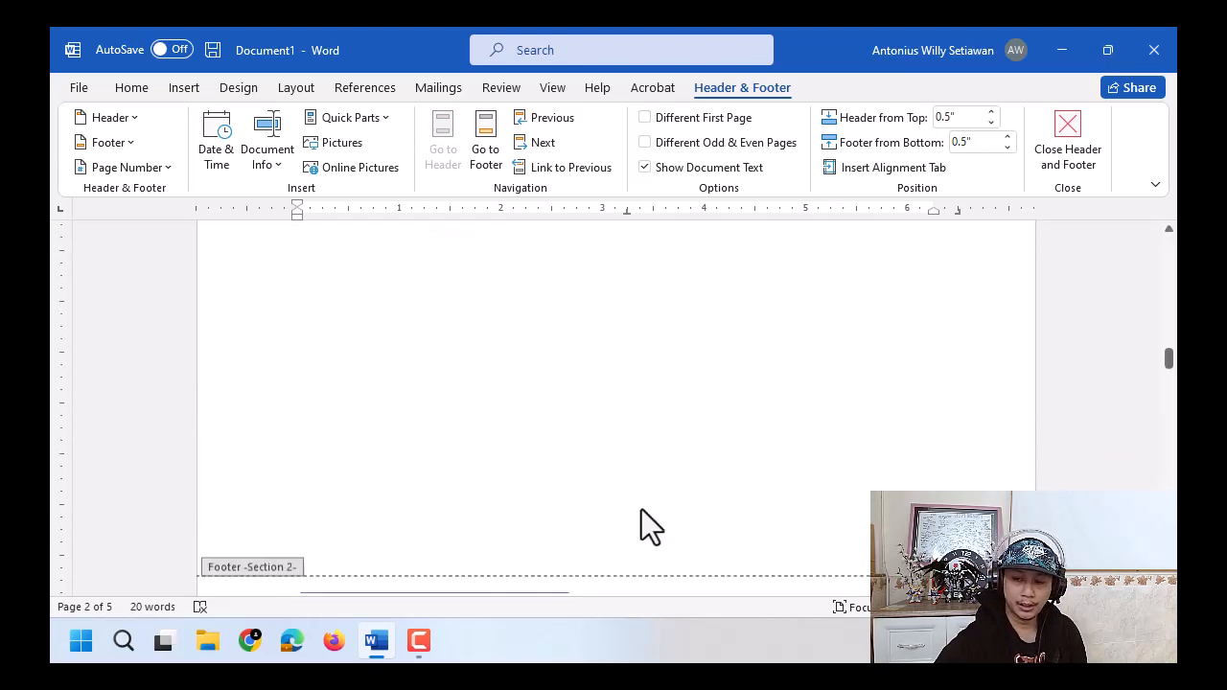
pyautogui.click(607, 414)
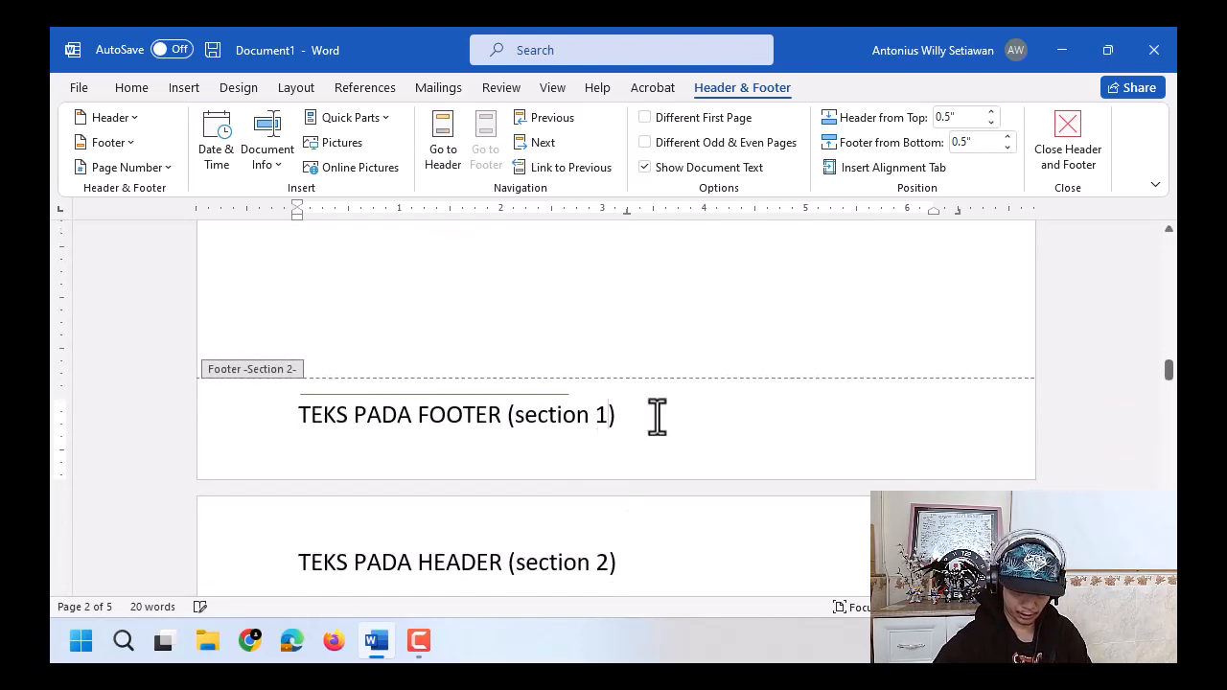
pyautogui.write('2')
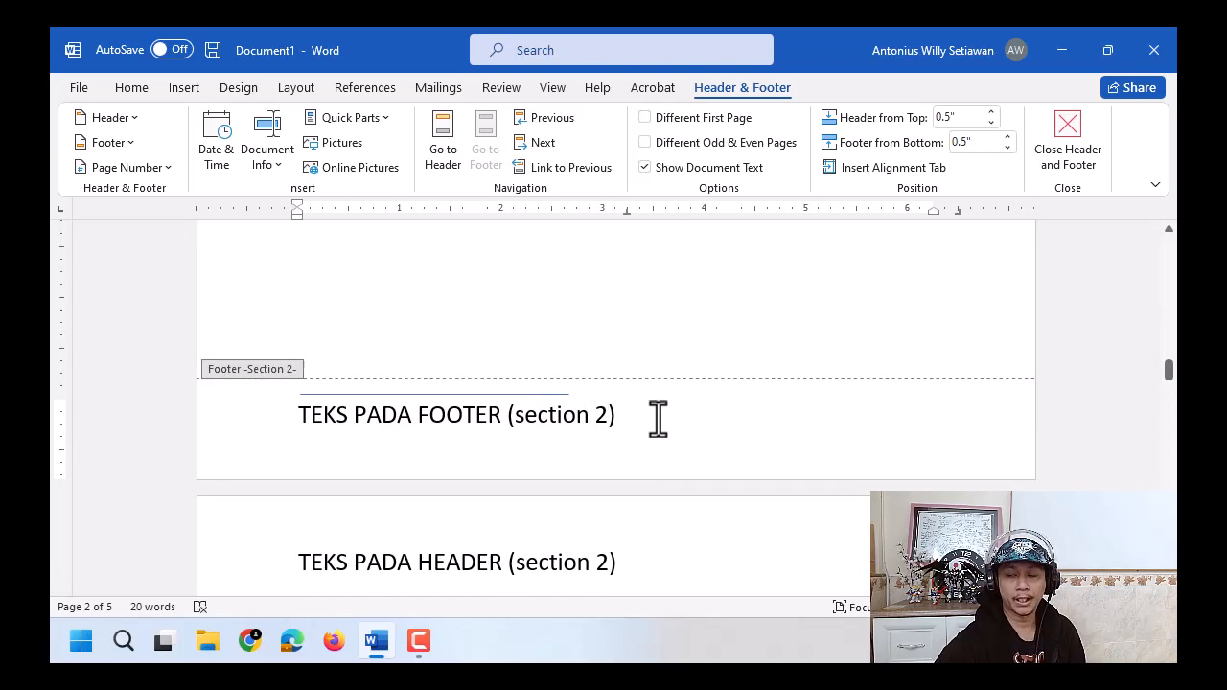
# Return to page 1 and check the text of the section 1 header and footer.
pyautogui.moveTo(1171, 378); pyautogui.dragTo(1169, 242)
pyautogui.click(577, 317)
pyautogui.click(581, 312)
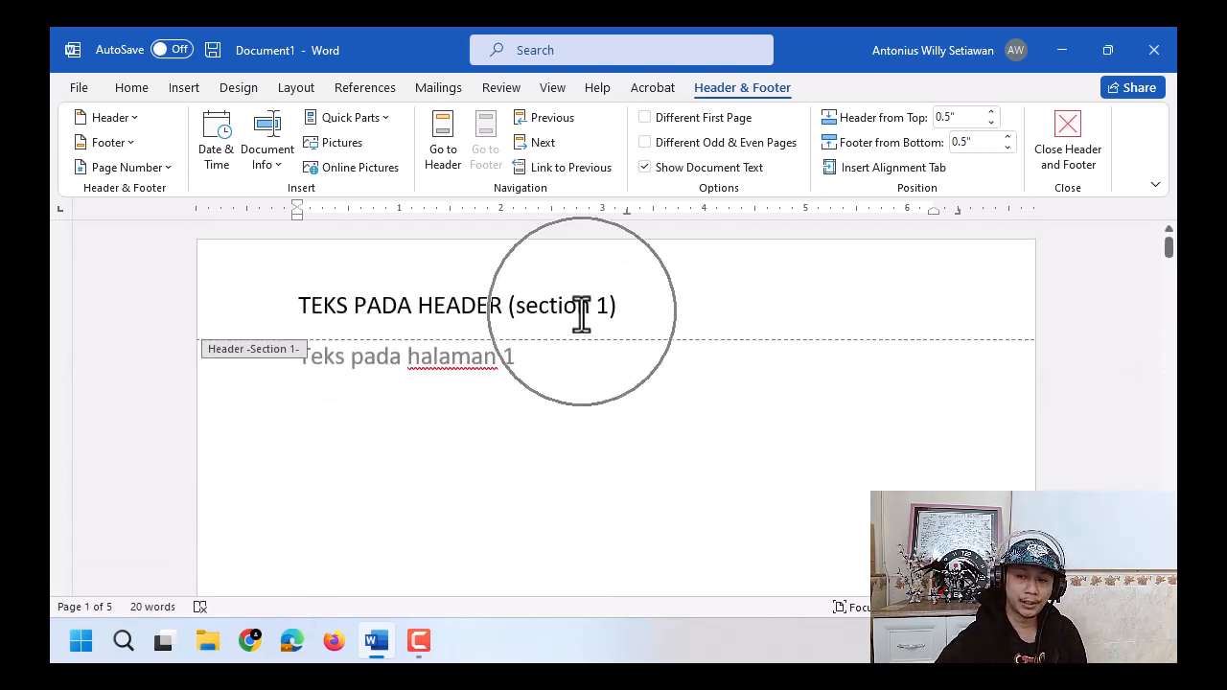
pyautogui.scroll(-3, 582, 315)
pyautogui.scroll(-4, 582, 313)
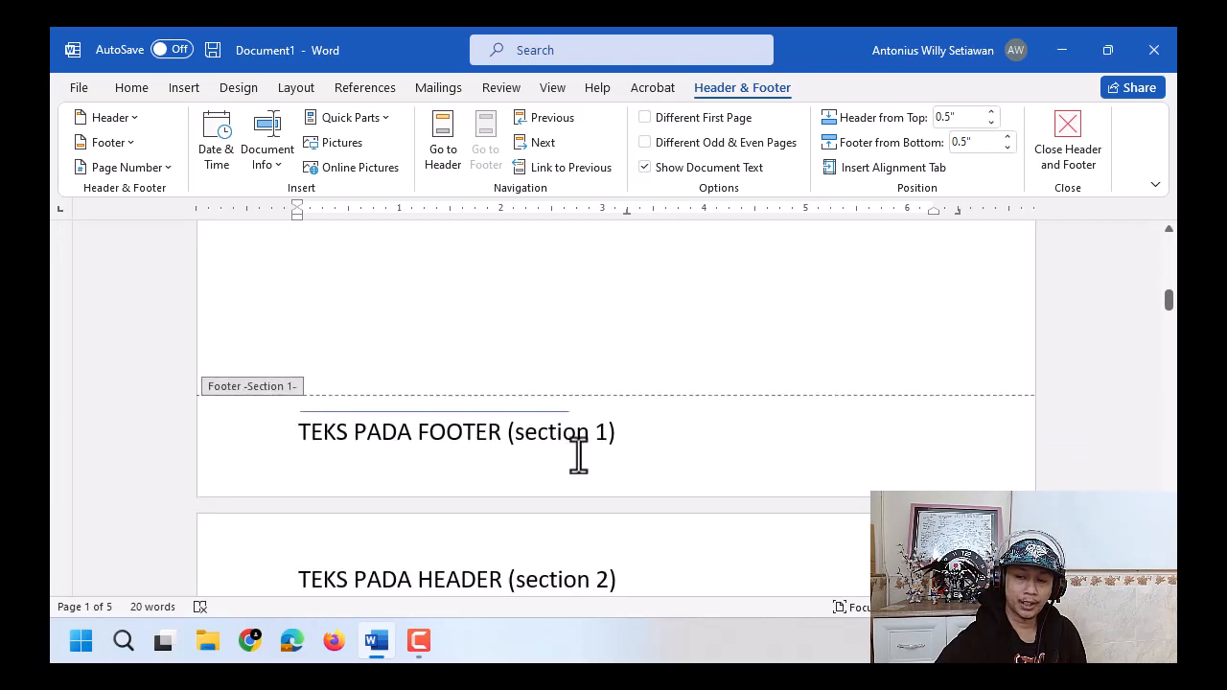
pyautogui.click(581, 444)
# Examine the section 2 header and footer text and labels on pages 2 and 3.
pyautogui.scroll(-3, 582, 444)
pyautogui.click(597, 432)
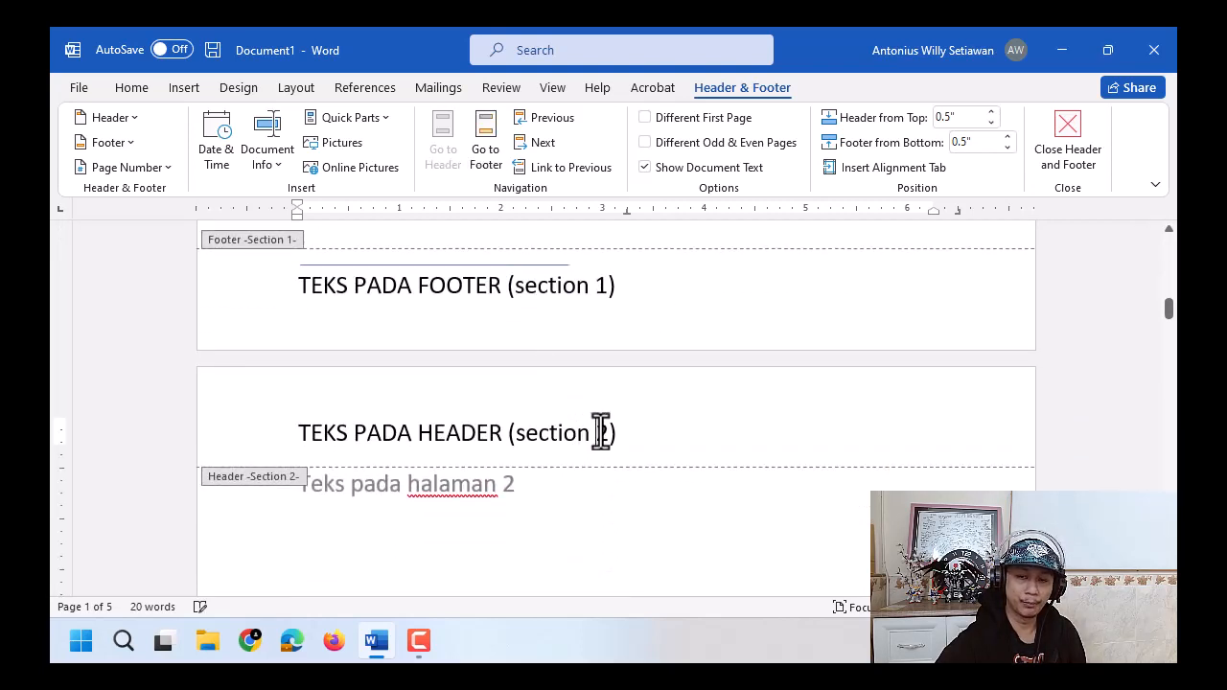
pyautogui.click(287, 462)
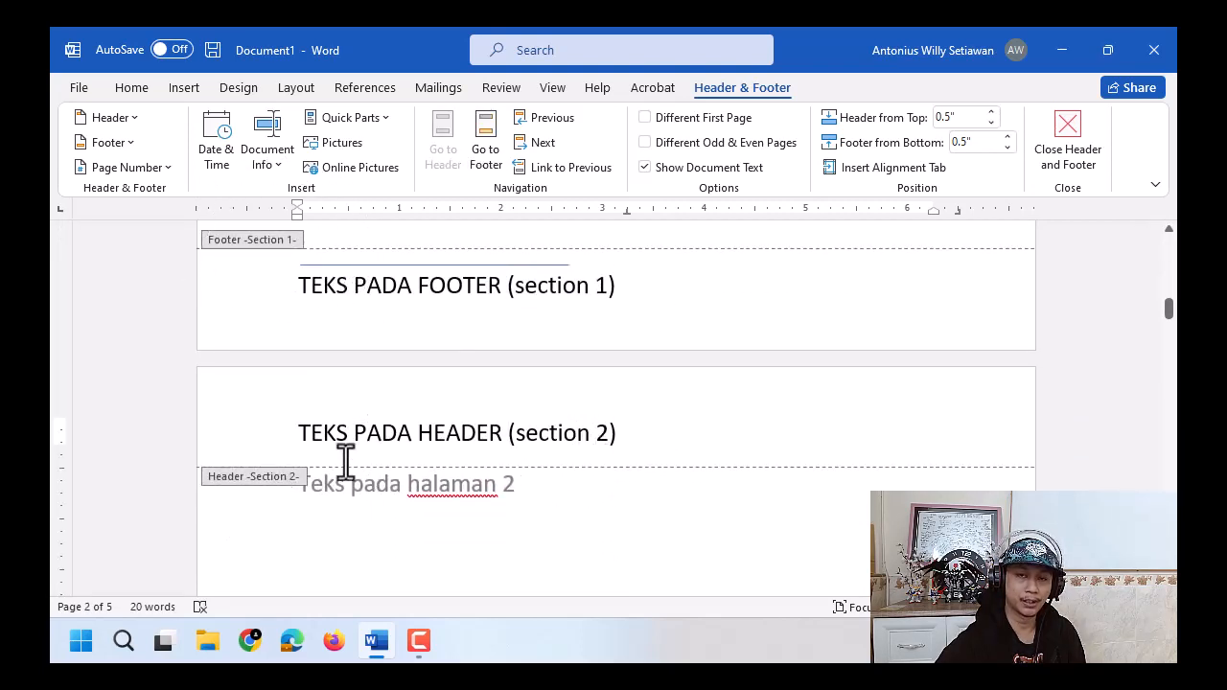
pyautogui.click(606, 437)
pyautogui.scroll(-10, 606, 439)
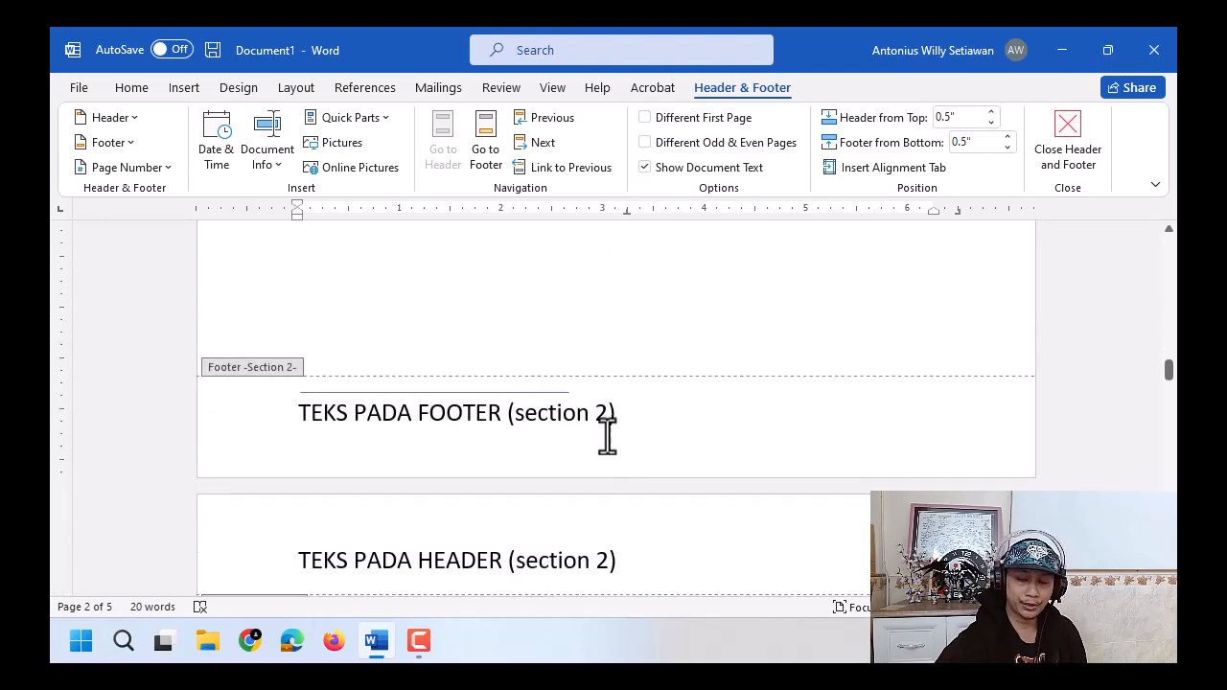
pyautogui.click(607, 423)
pyautogui.scroll(-1, 584, 487)
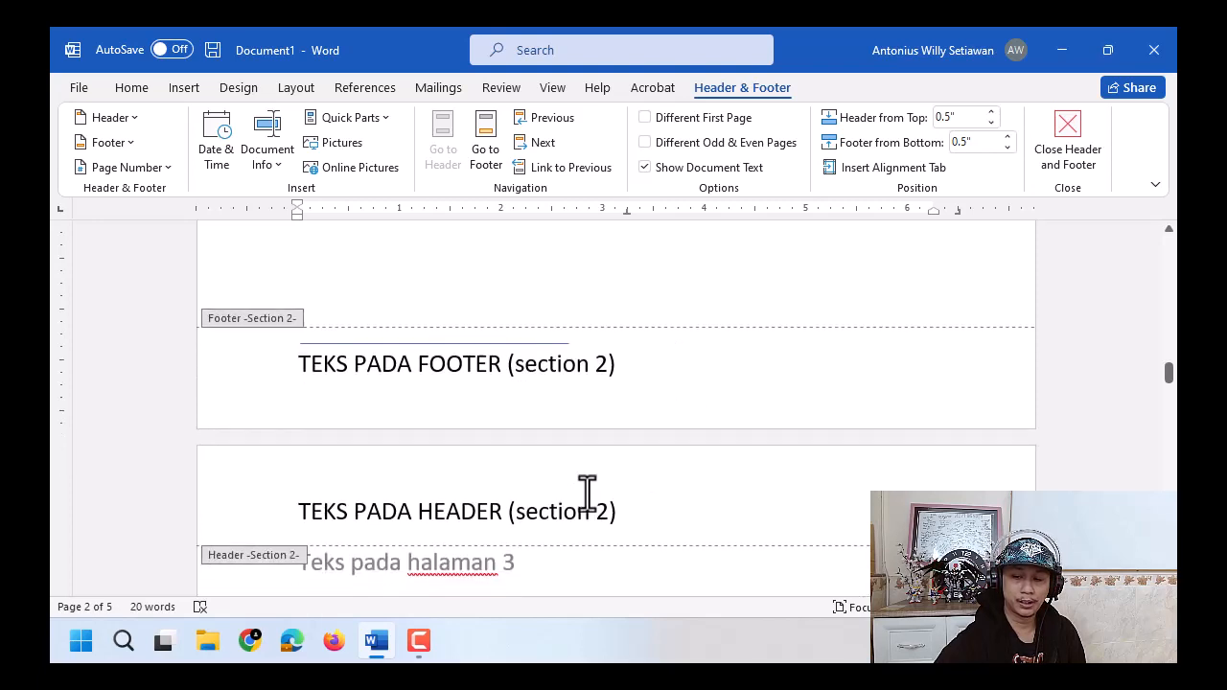
pyautogui.scroll(-2, 603, 515)
pyautogui.scroll(-3, 614, 534)
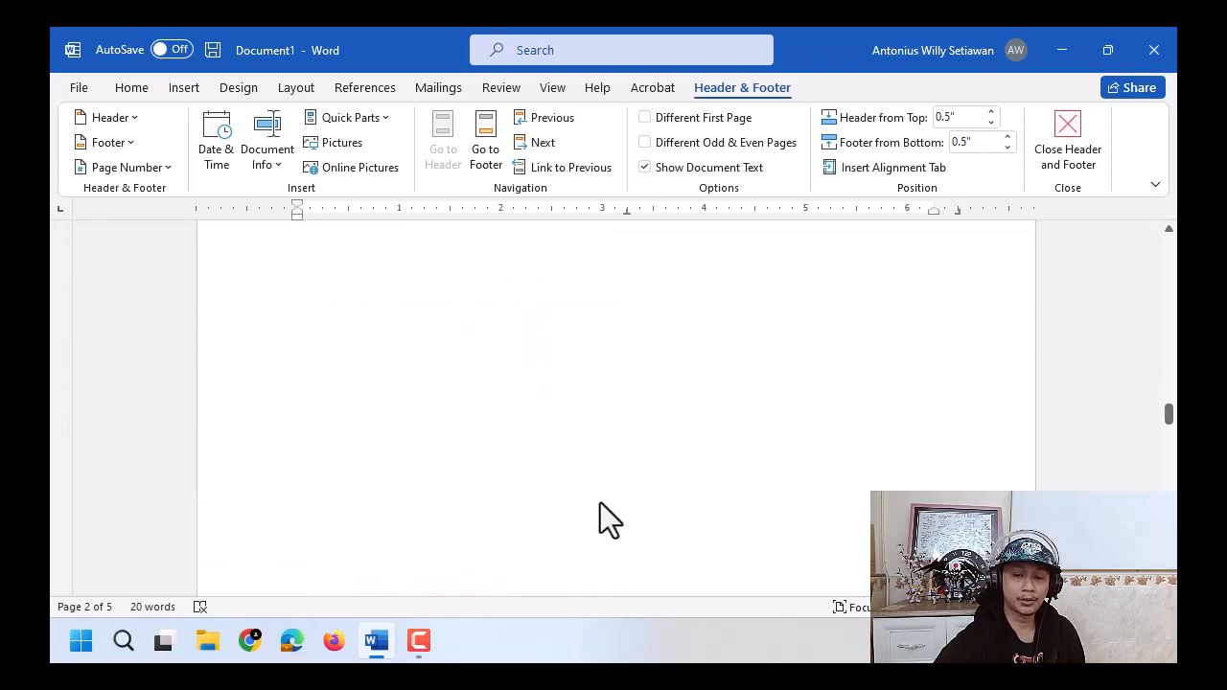
pyautogui.scroll(-3, 589, 489)
pyautogui.click(602, 301)
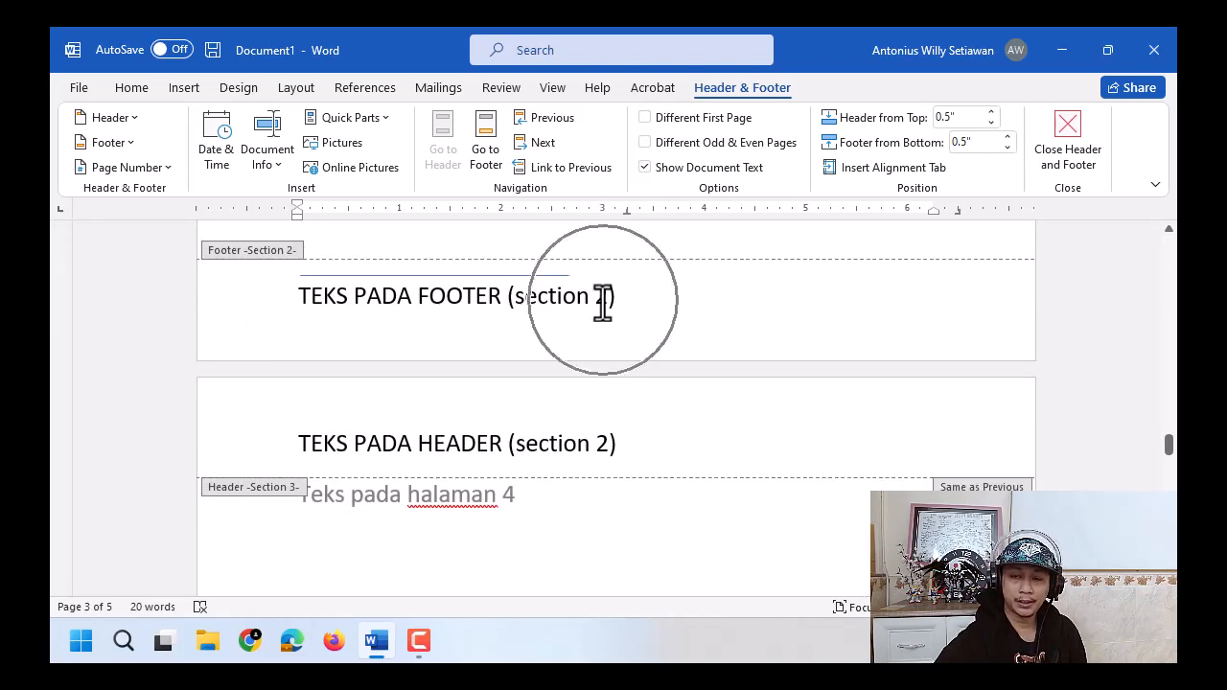
# Turn off Link to Previous for the section 3 header on page 4.
pyautogui.click(611, 457)
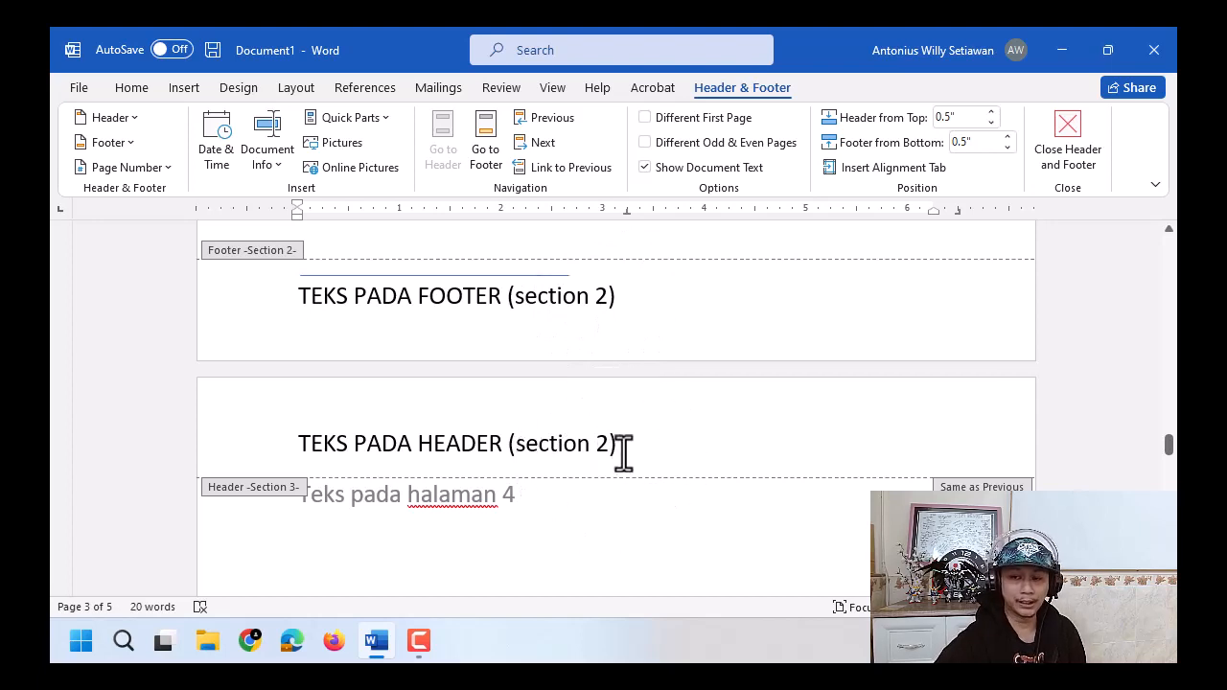
pyautogui.click(299, 513)
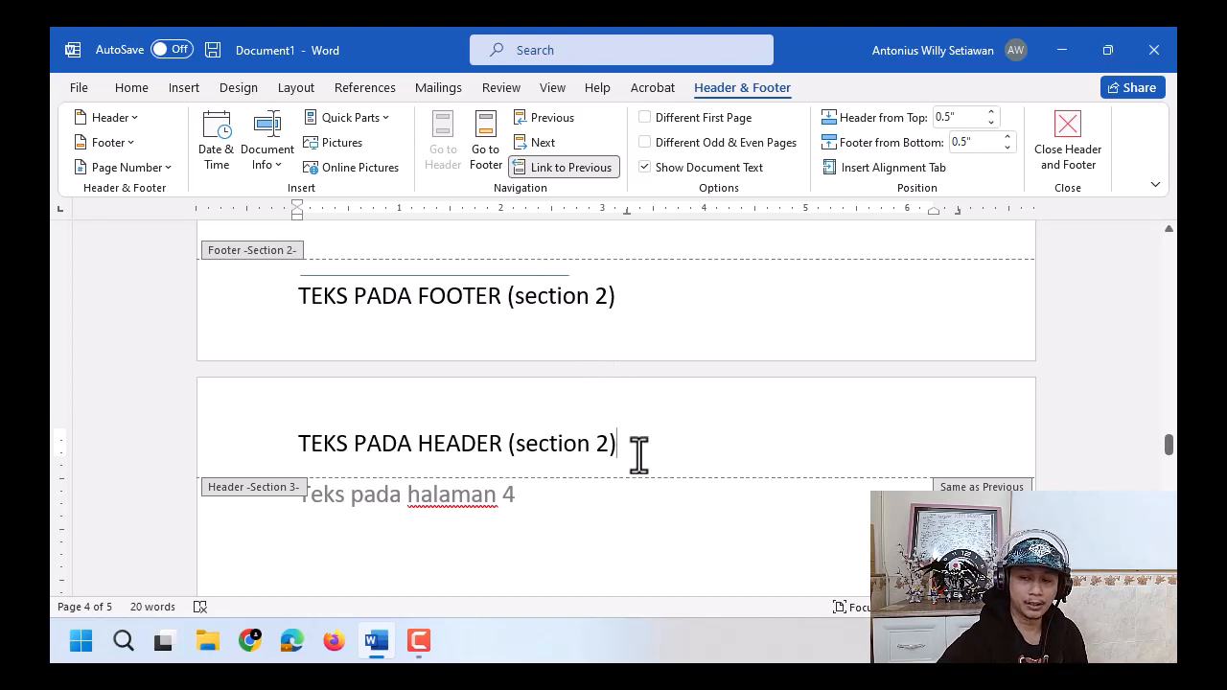
pyautogui.click(560, 165)
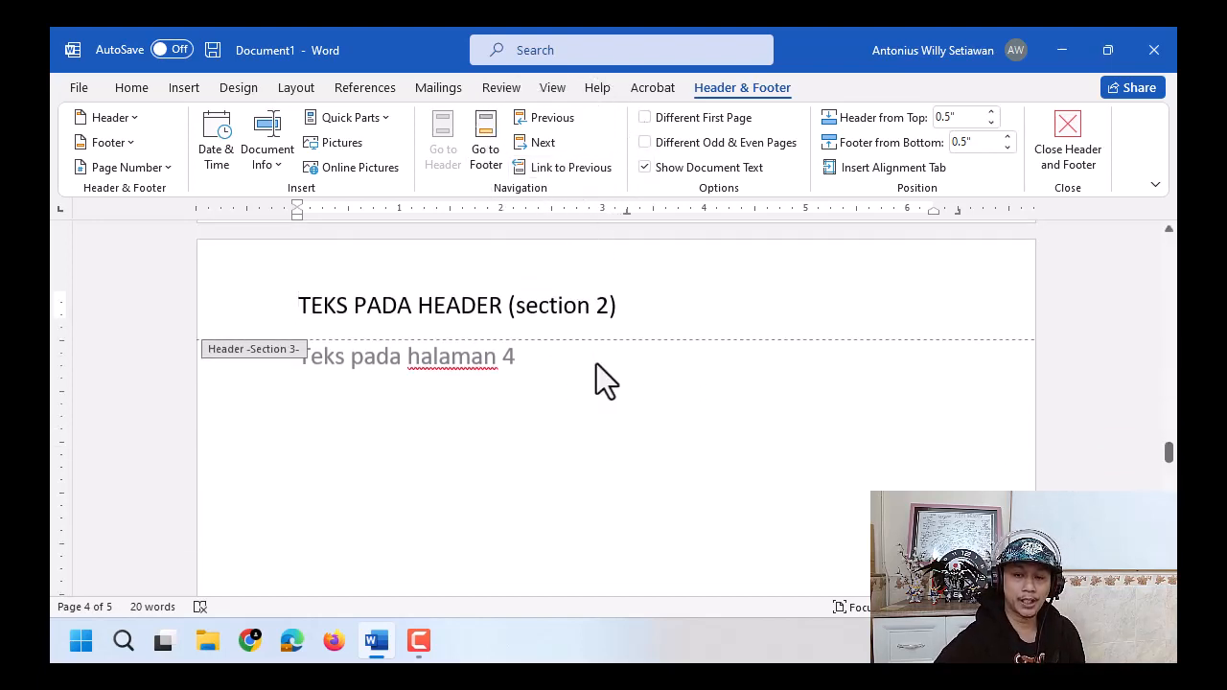
# Turn off Link to Previous for the section 3 footer on page 4.
pyautogui.scroll(-10, 598, 373)
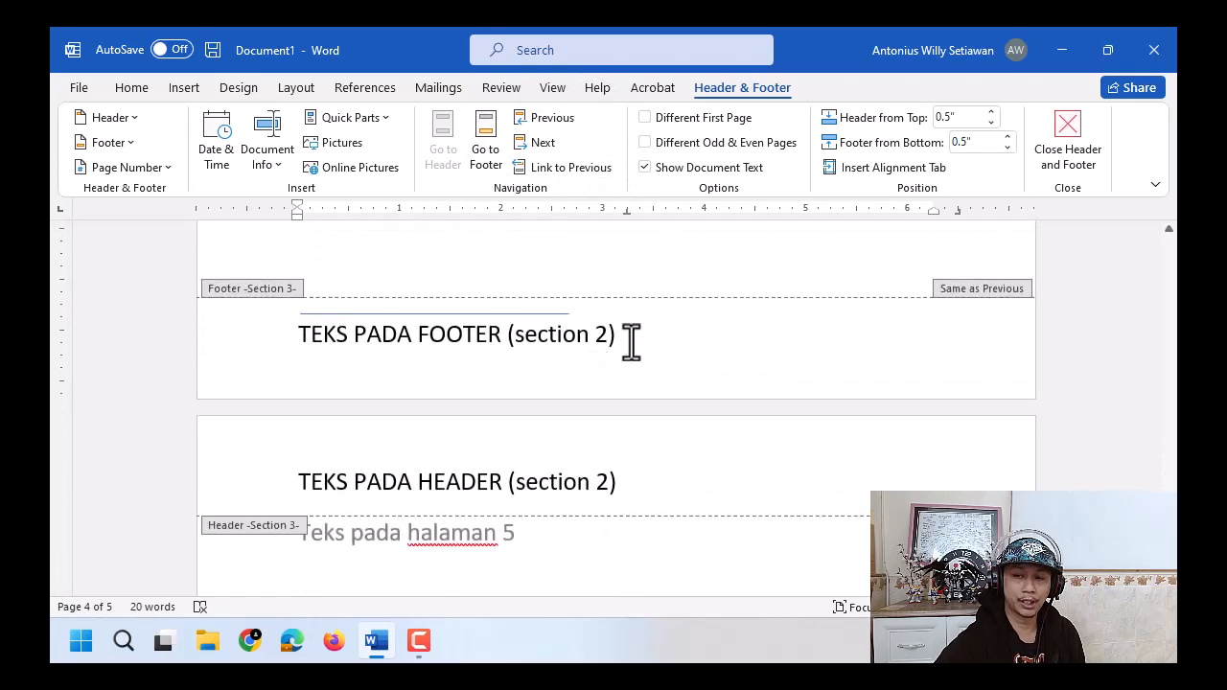
pyautogui.click(631, 340)
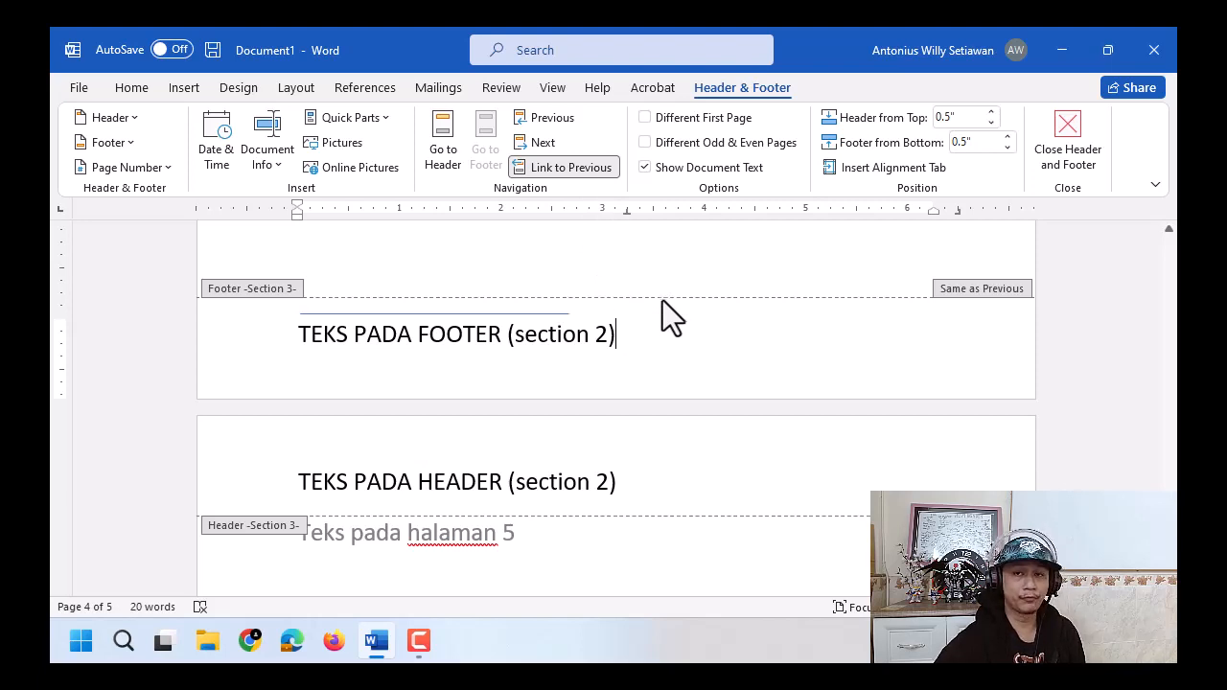
pyautogui.click(576, 169)
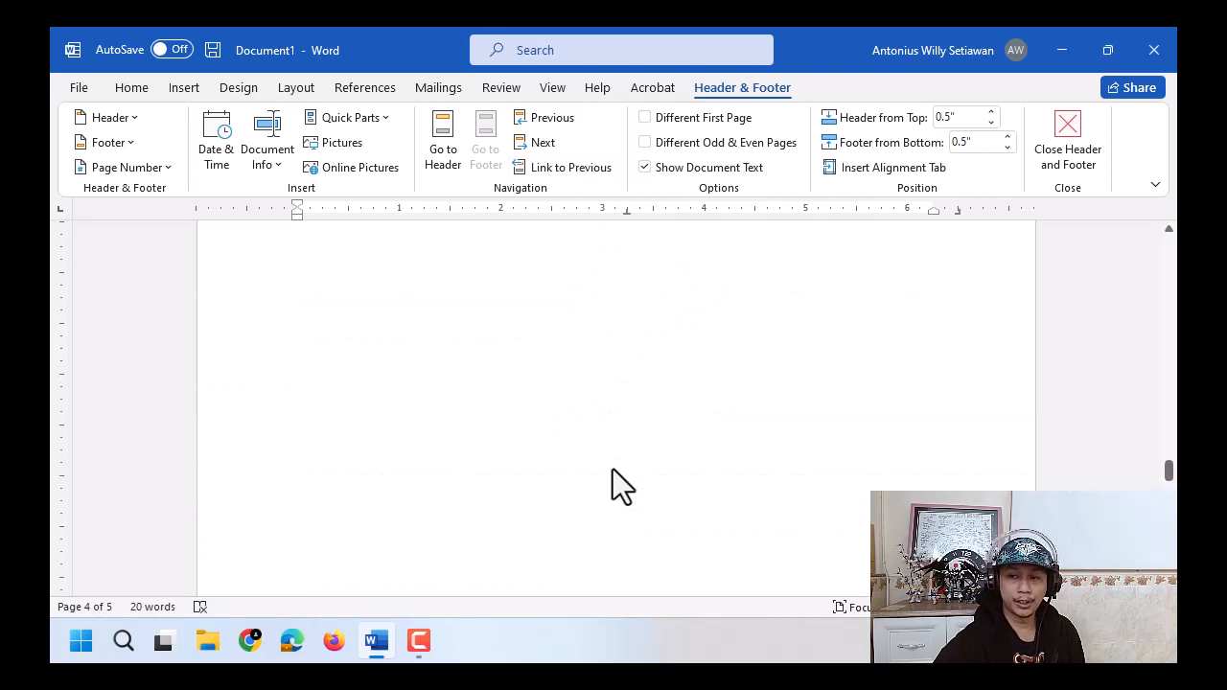
# Change the section number in the page 4 header text to 3.
pyautogui.scroll(6, 613, 469)
pyautogui.doubleClick(602, 336)
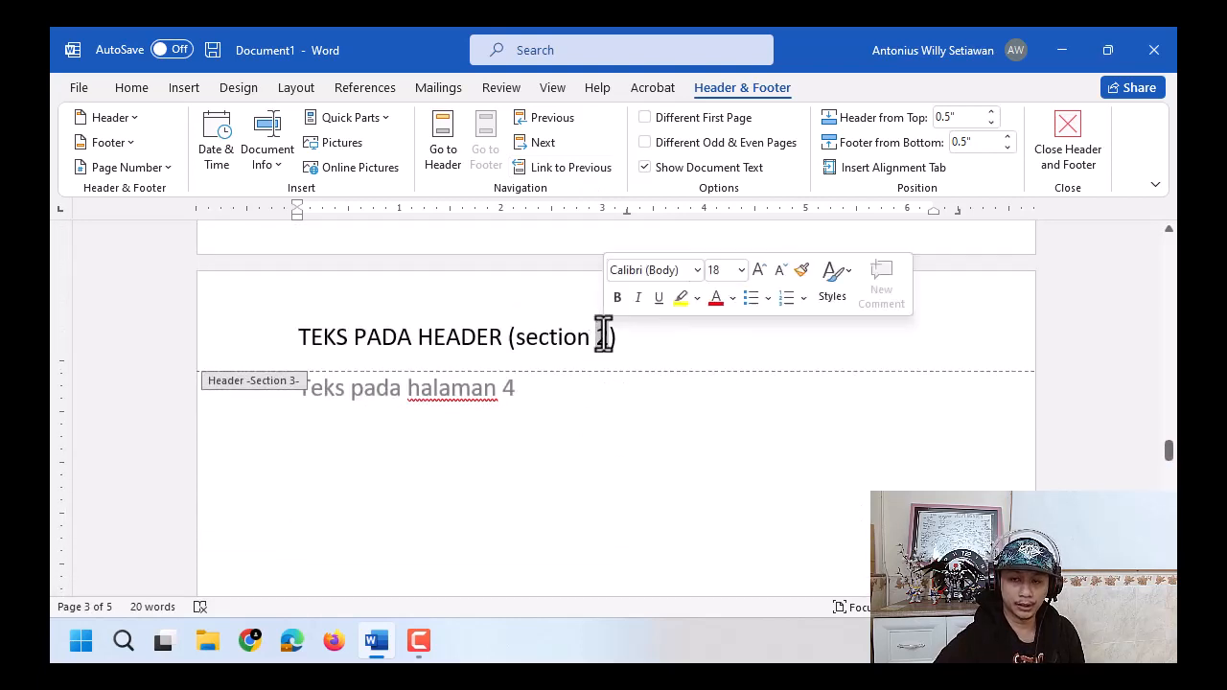
pyautogui.write('3')
# Change the section number in the page 4 footer text to 3.
pyautogui.scroll(-4, 656, 435)
pyautogui.scroll(-5, 656, 436)
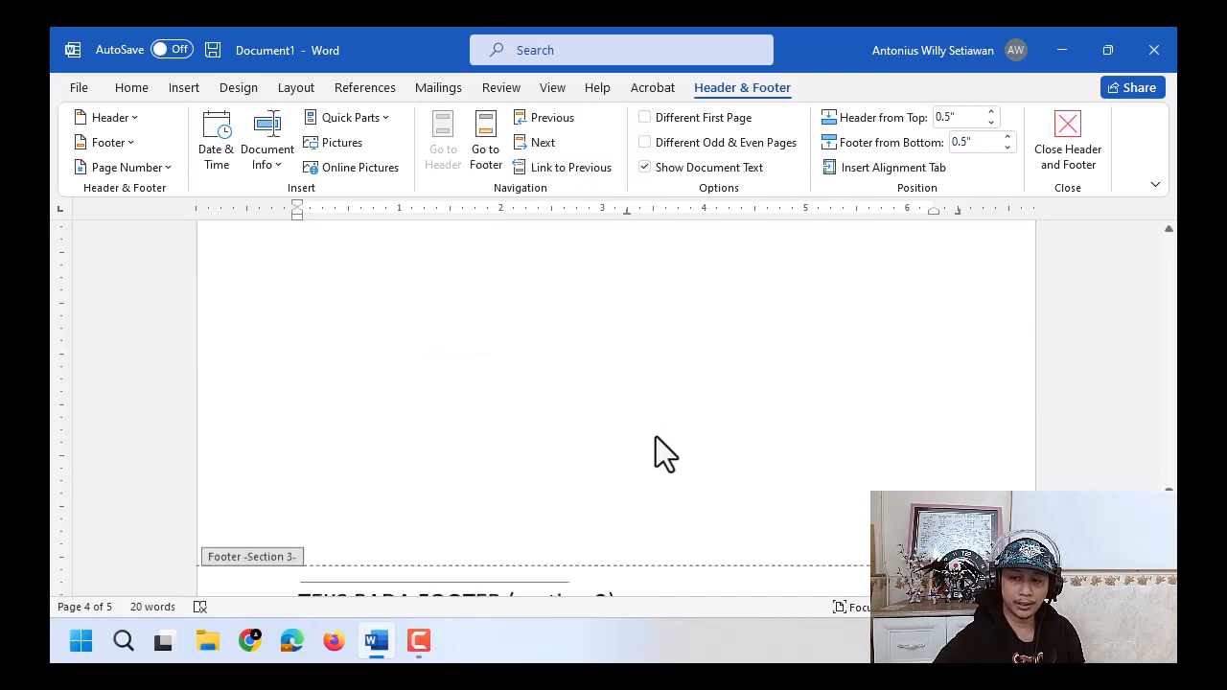
pyautogui.doubleClick(602, 317)
pyautogui.write('3')
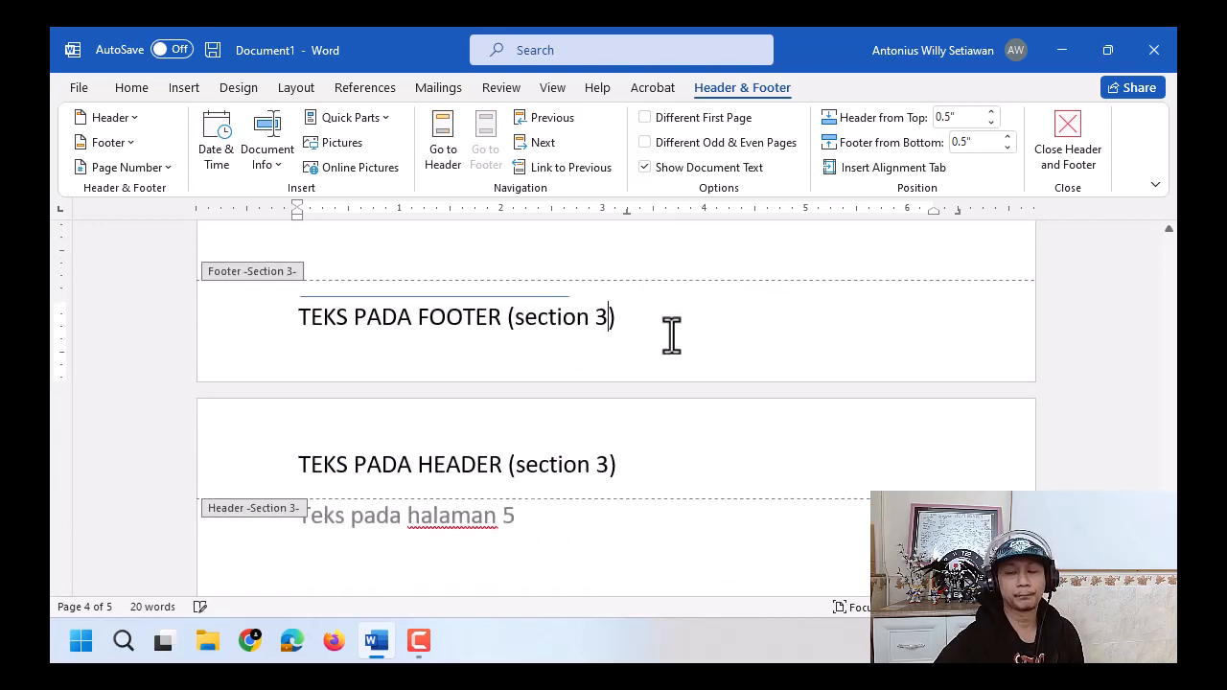
# Examine the section 1 header and footer text and labels on page 1.
pyautogui.moveTo(1170, 504); pyautogui.dragTo(1173, 176)
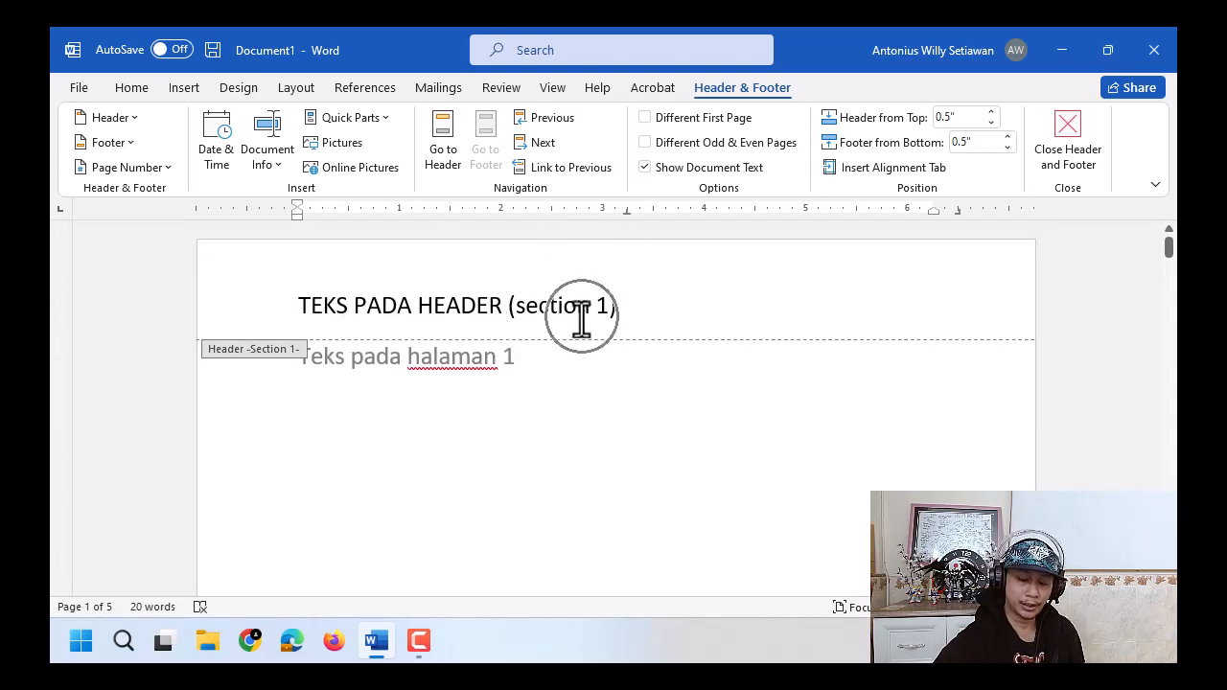
pyautogui.scroll(-9, 581, 319)
pyautogui.scroll(-1, 579, 321)
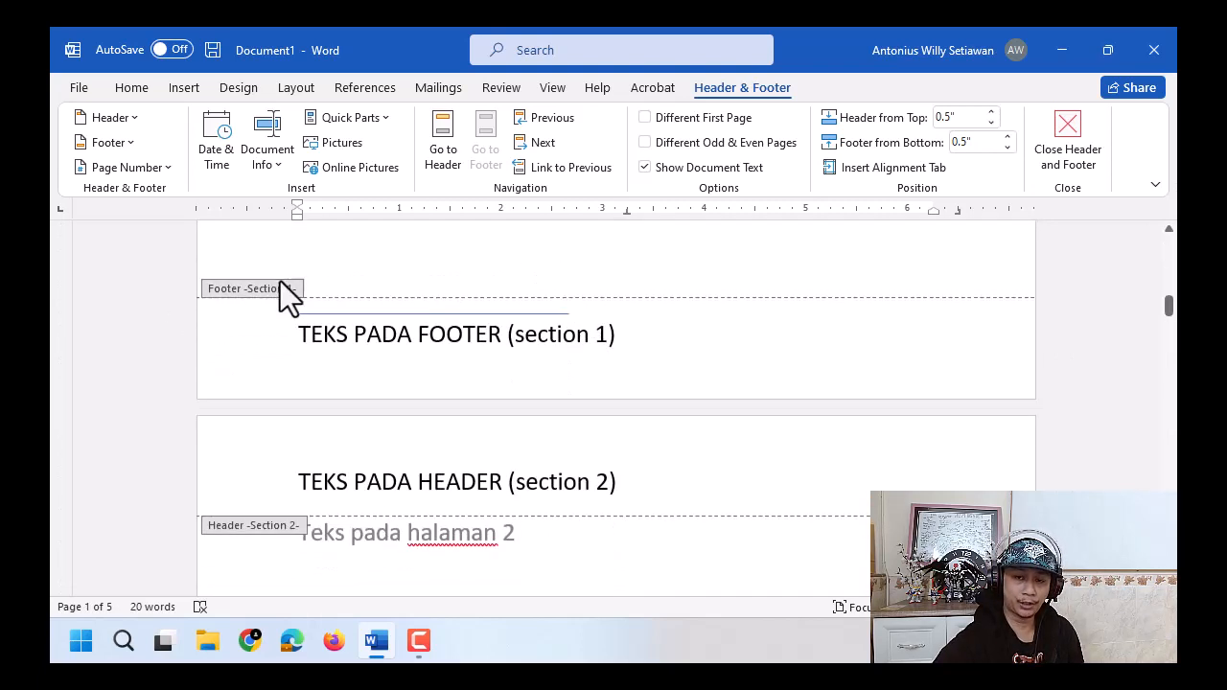
pyautogui.click(280, 280)
pyautogui.click(598, 339)
pyautogui.scroll(-1, 451, 396)
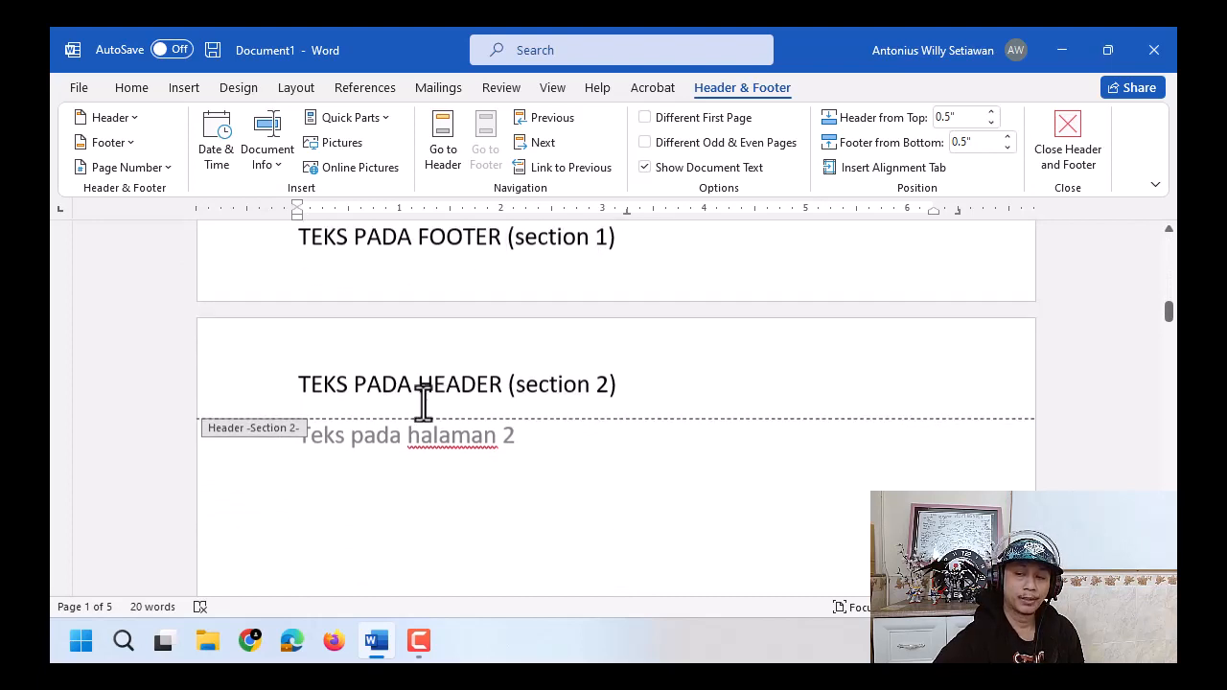
# Review the section 2 header and footer text and labels across pages 2 and 3.
pyautogui.click(263, 436)
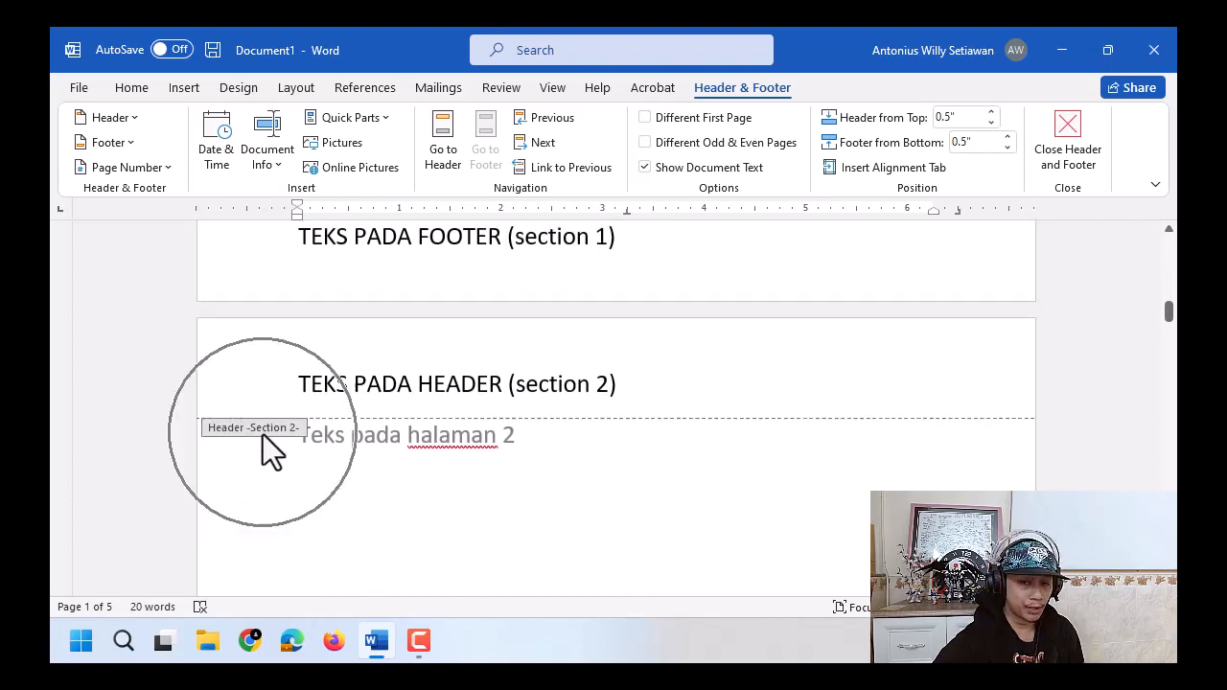
pyautogui.click(572, 386)
pyautogui.scroll(-3, 571, 386)
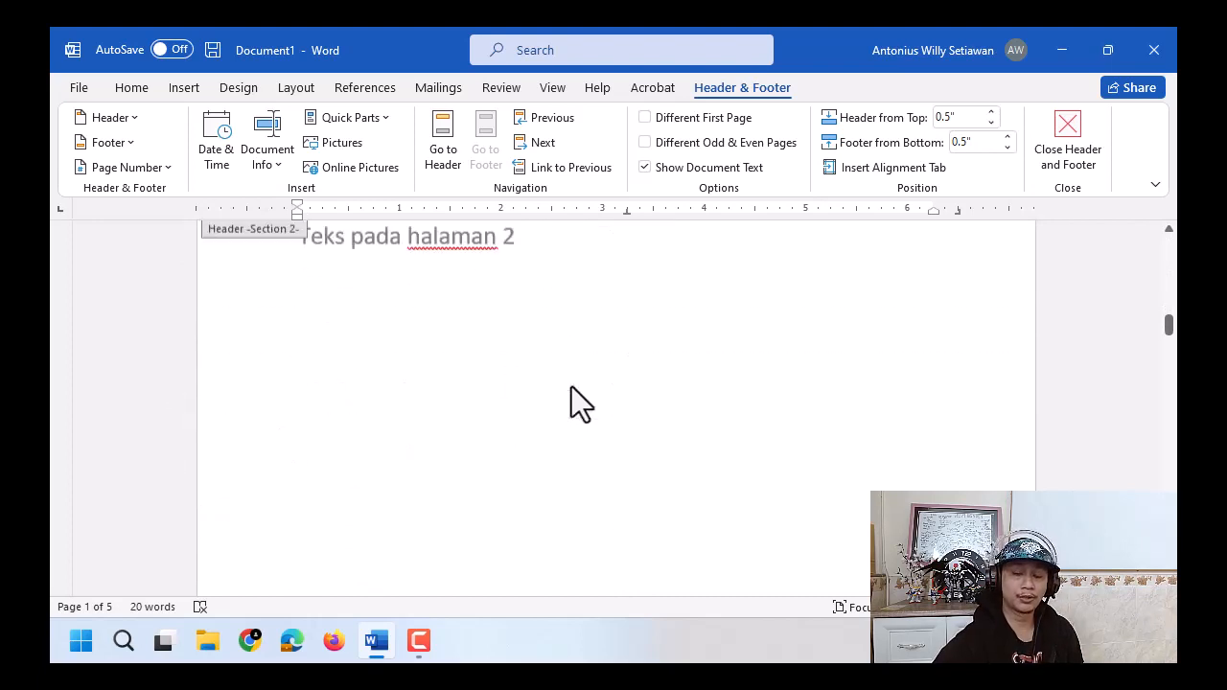
pyautogui.scroll(-3, 571, 386)
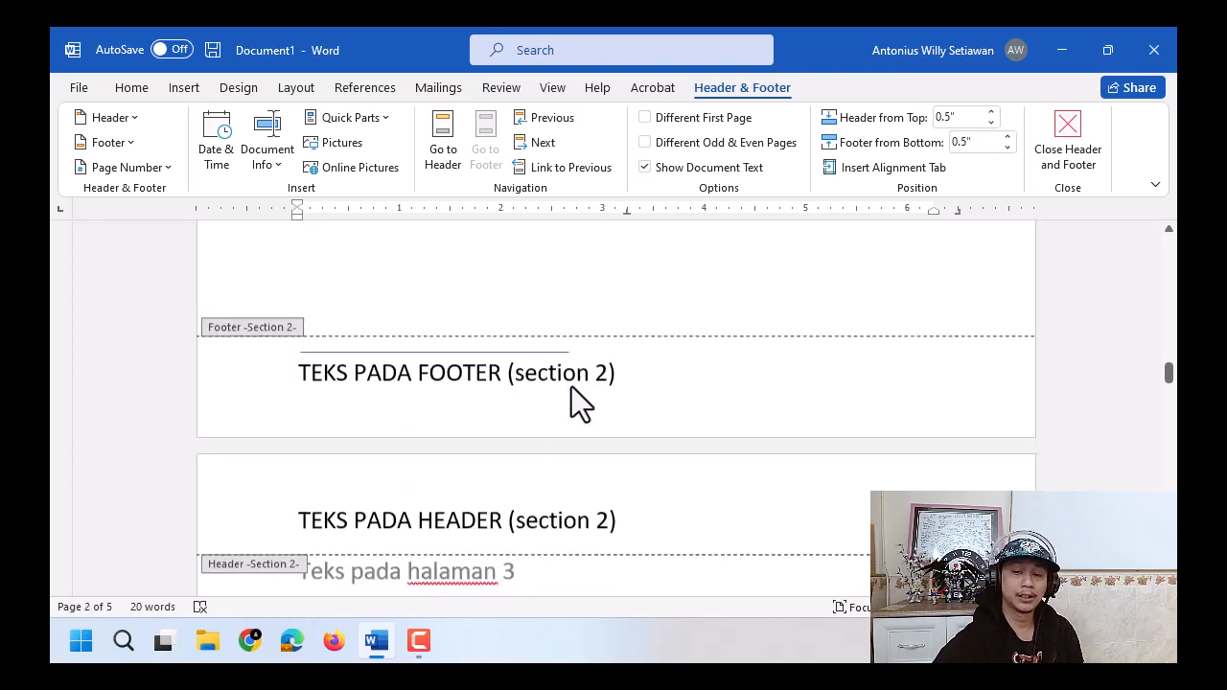
pyautogui.click(571, 383)
pyautogui.scroll(-3, 571, 374)
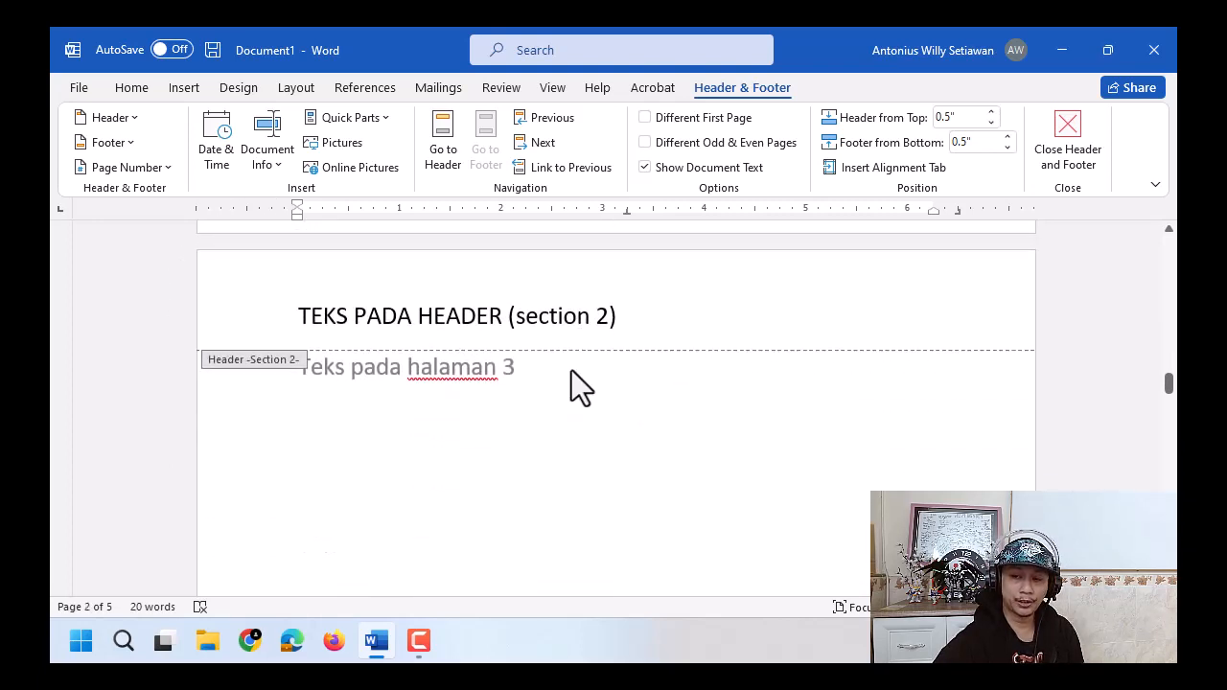
pyautogui.click(572, 370)
pyautogui.scroll(-2, 569, 364)
pyautogui.scroll(-5, 569, 364)
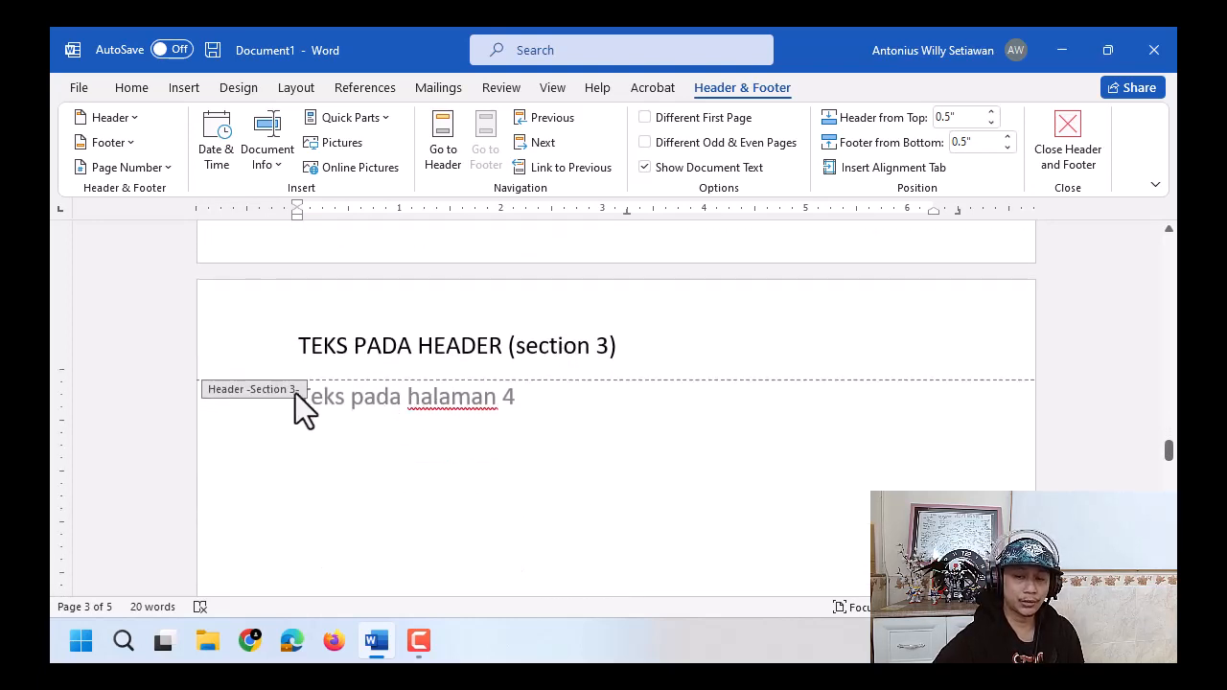
# Examine the section 3 header and footer text and labels on pages 4 and 5.
pyautogui.click(261, 392)
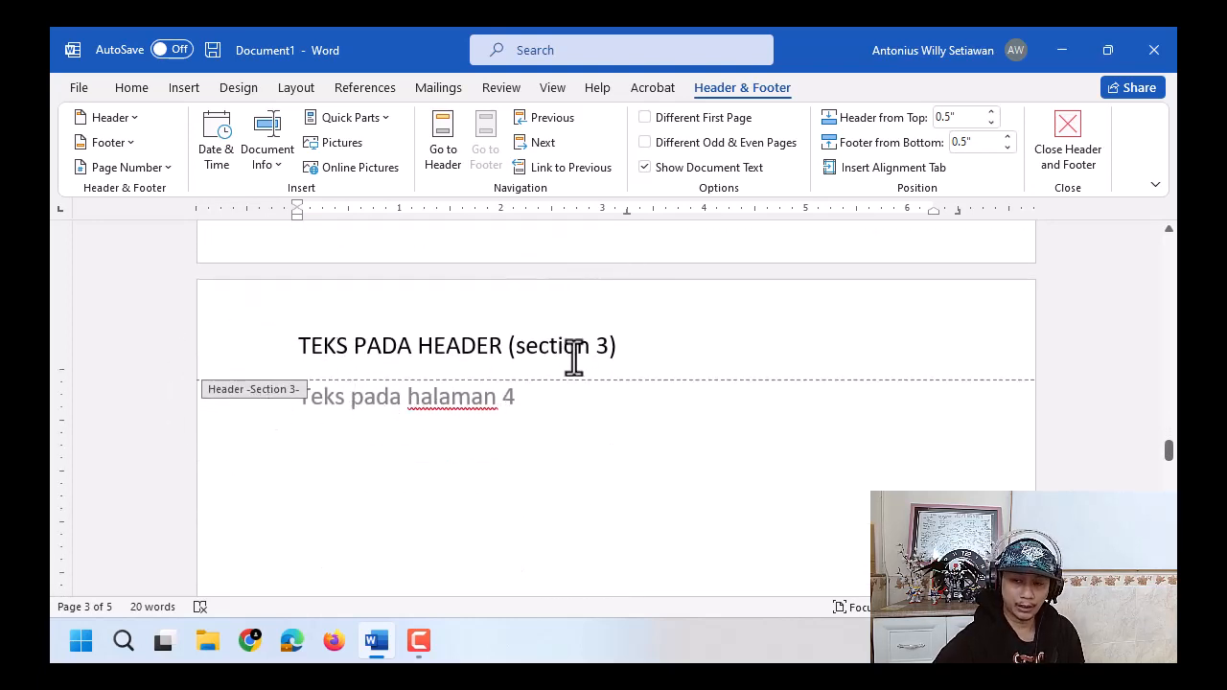
pyautogui.moveTo(518, 347); pyautogui.dragTo(602, 351)
pyautogui.scroll(-3, 604, 399)
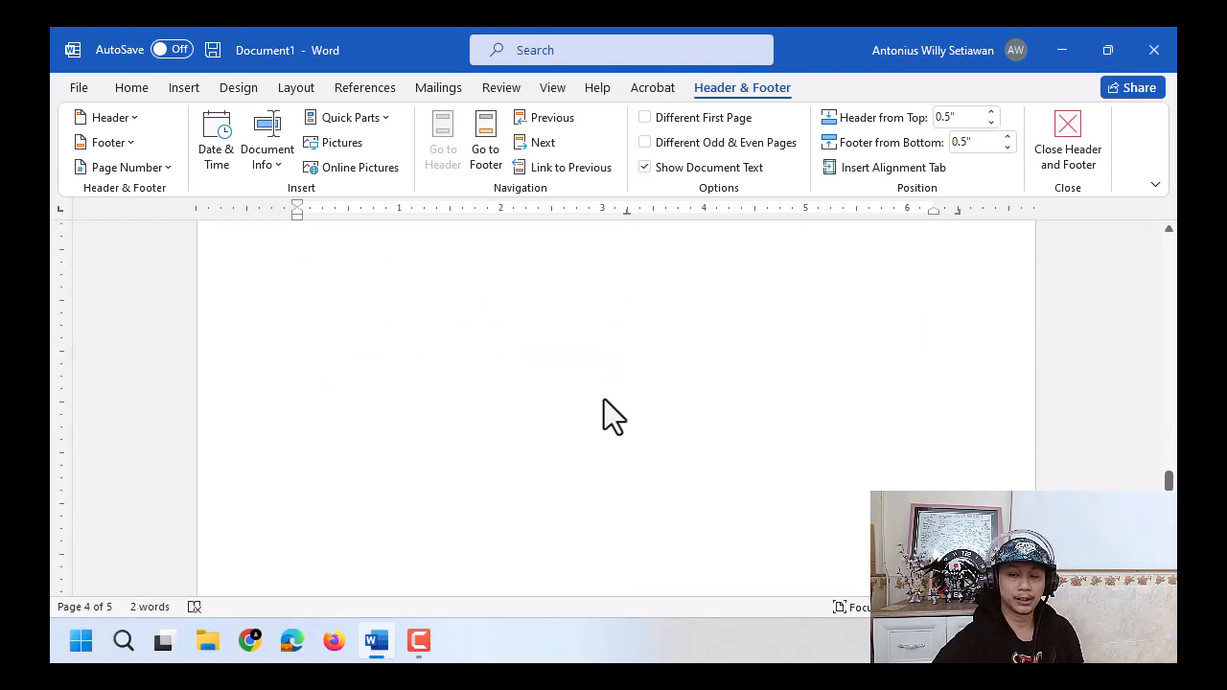
pyautogui.scroll(-5, 603, 399)
pyautogui.click(282, 335)
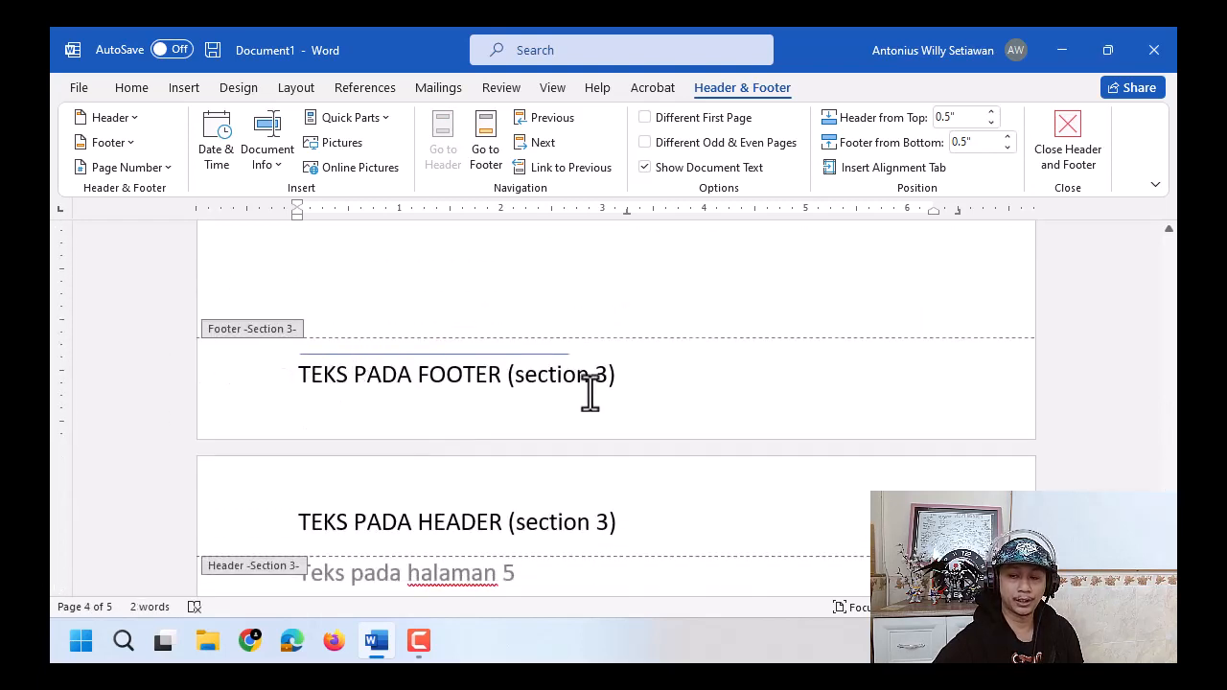
pyautogui.scroll(-5, 581, 493)
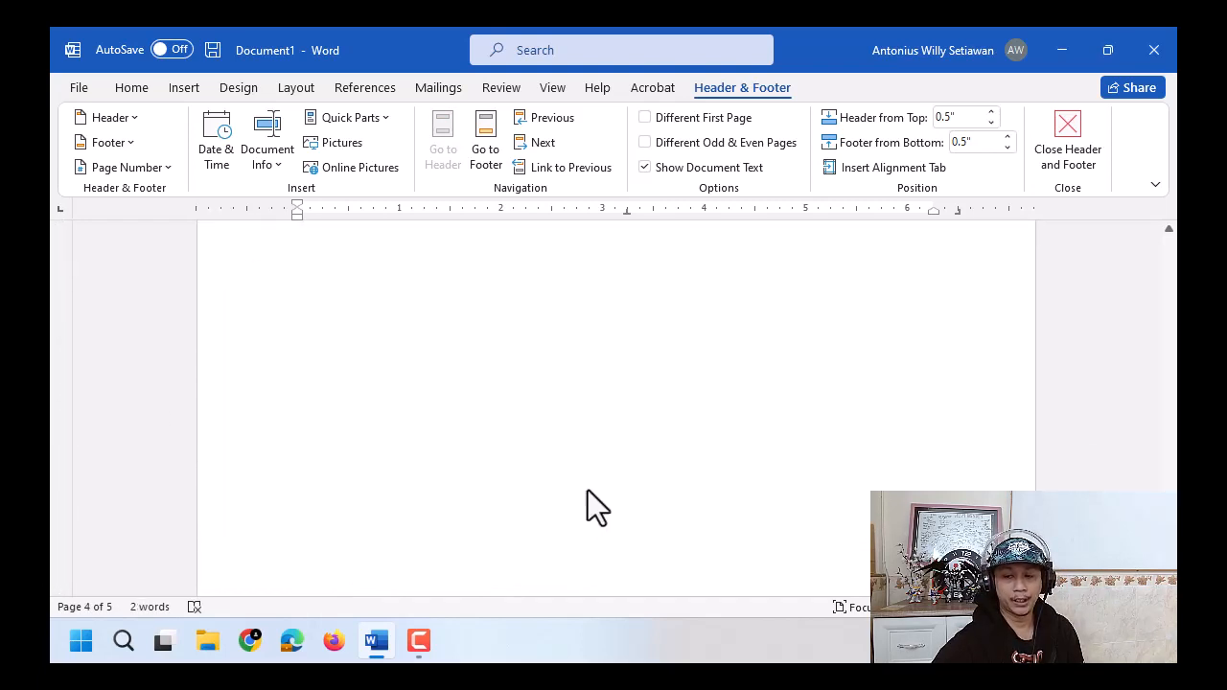
pyautogui.scroll(-3, 588, 491)
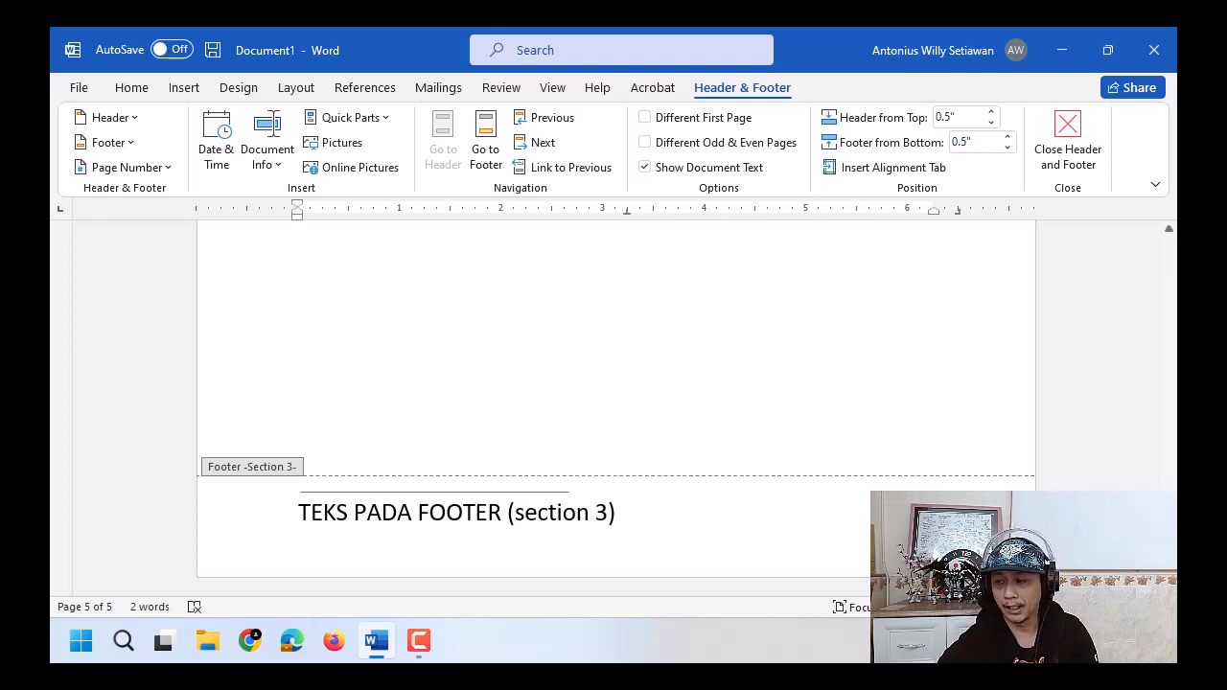
# Return to page 1 and place the cursor at the end of the section 1 footer text.
pyautogui.moveTo(1169, 580); pyautogui.dragTo(1169, 240)
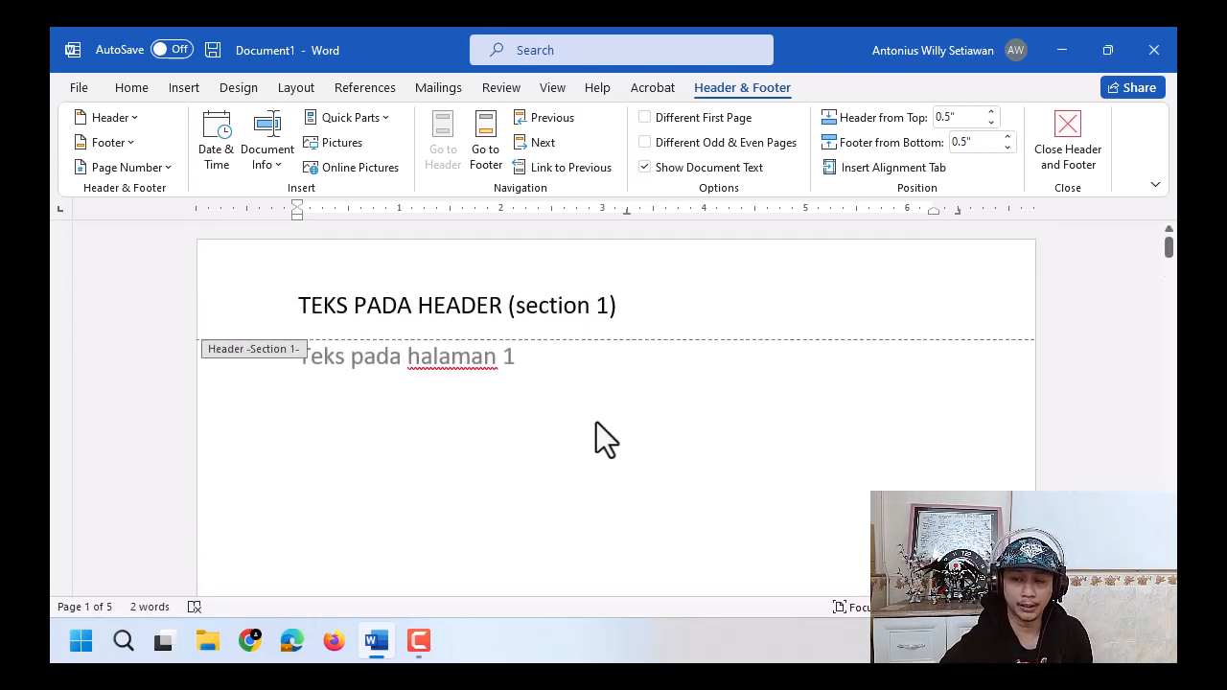
pyautogui.scroll(-10, 568, 492)
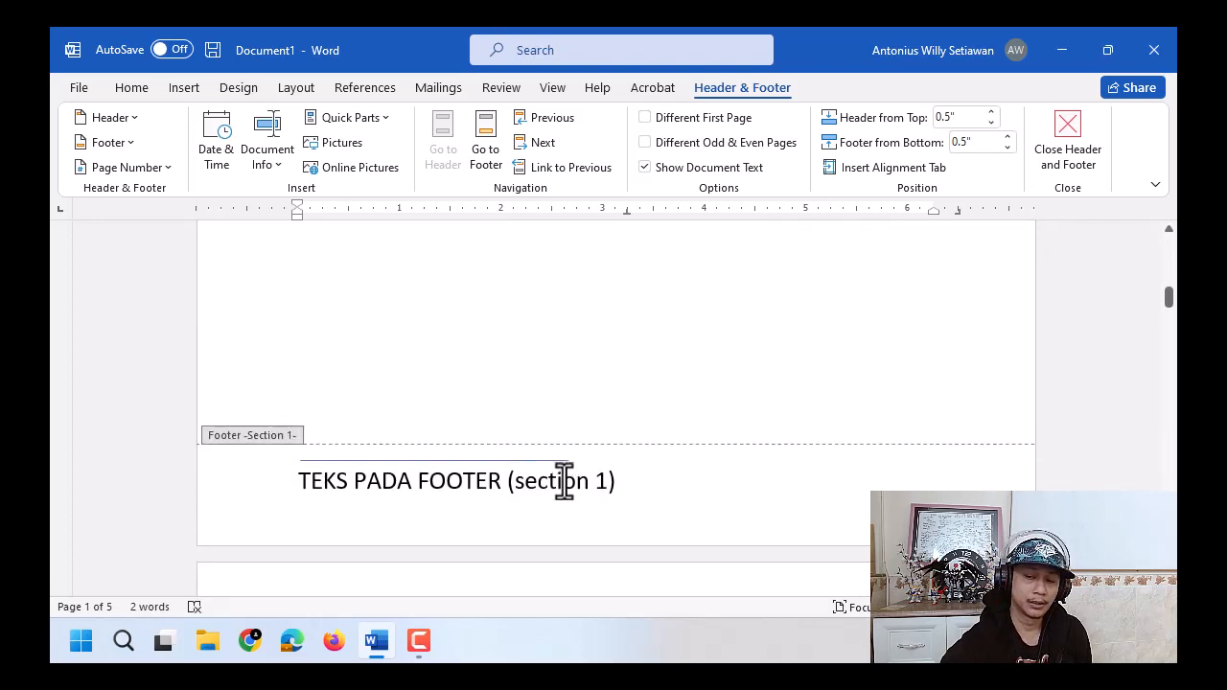
pyautogui.click(635, 489)
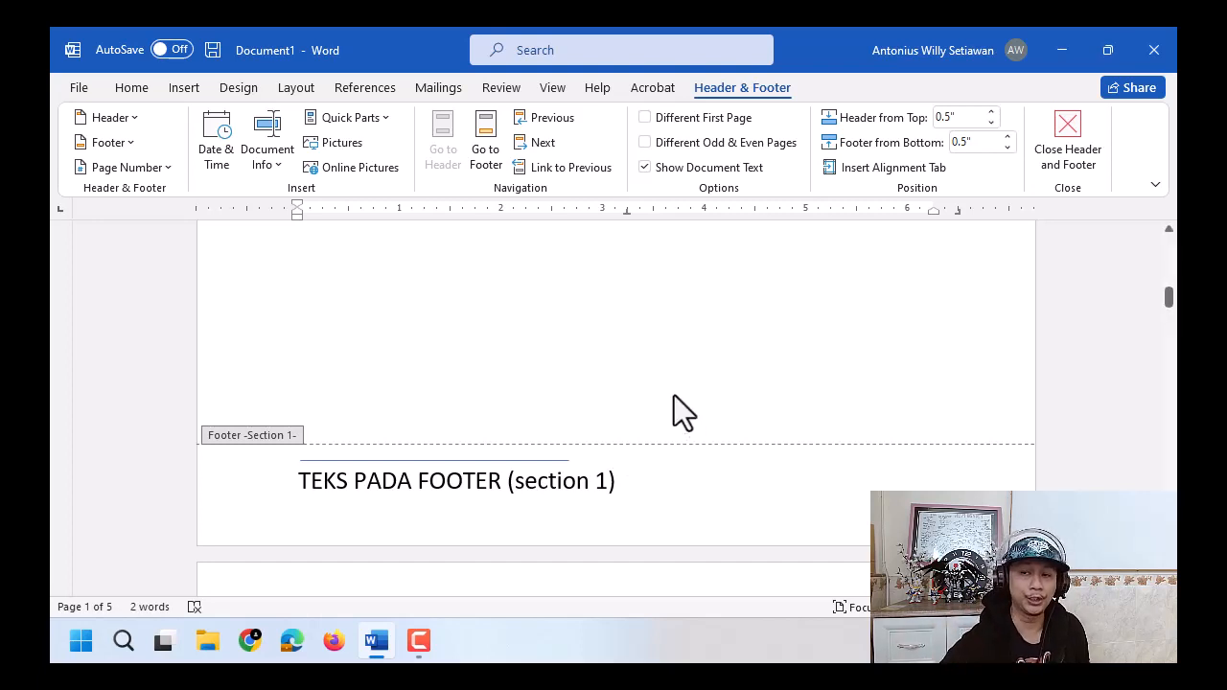
pyautogui.click(567, 174)
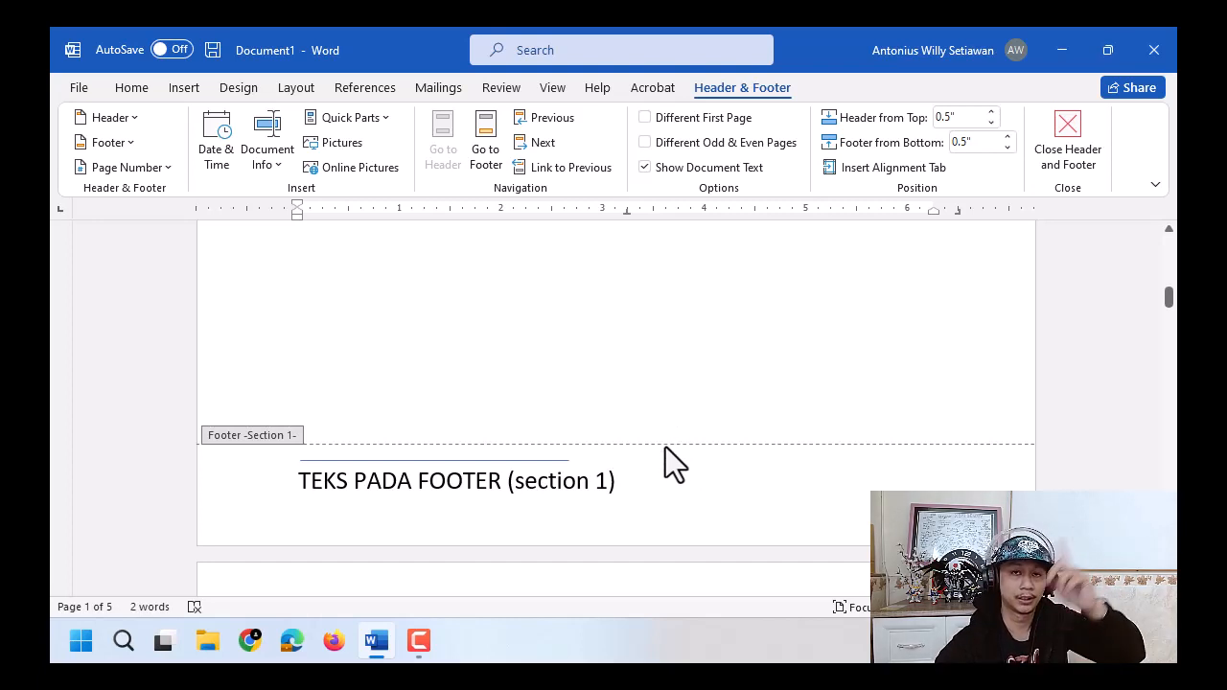
pyautogui.click(741, 499)
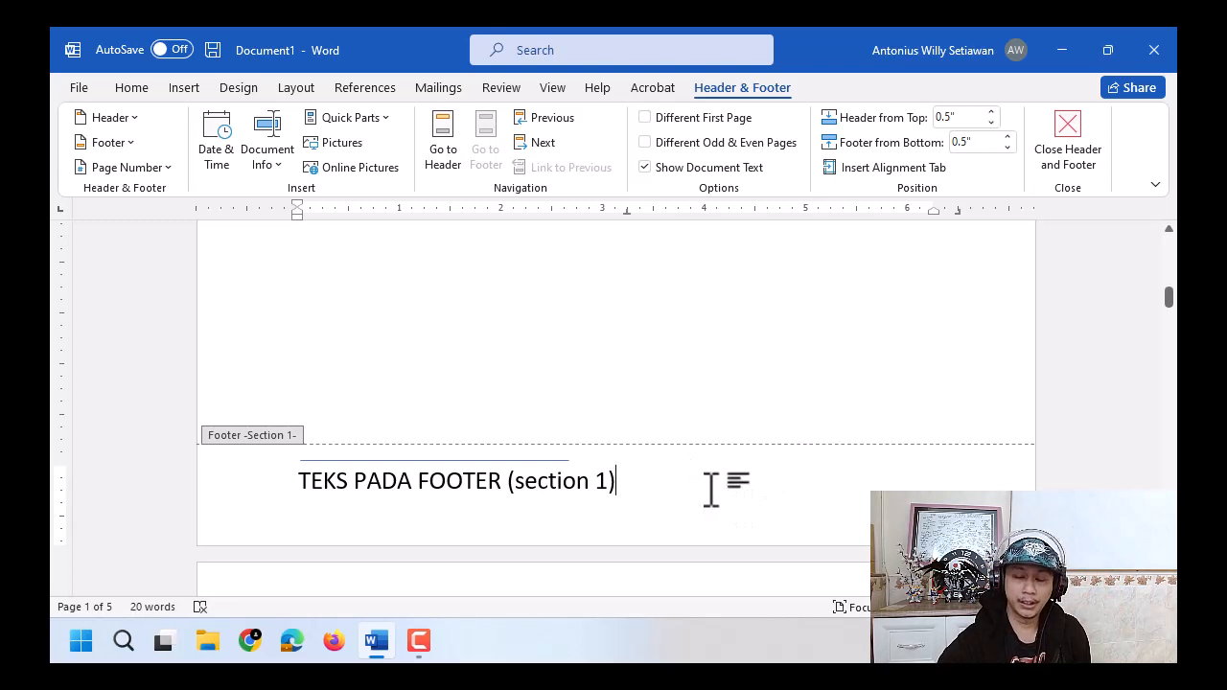